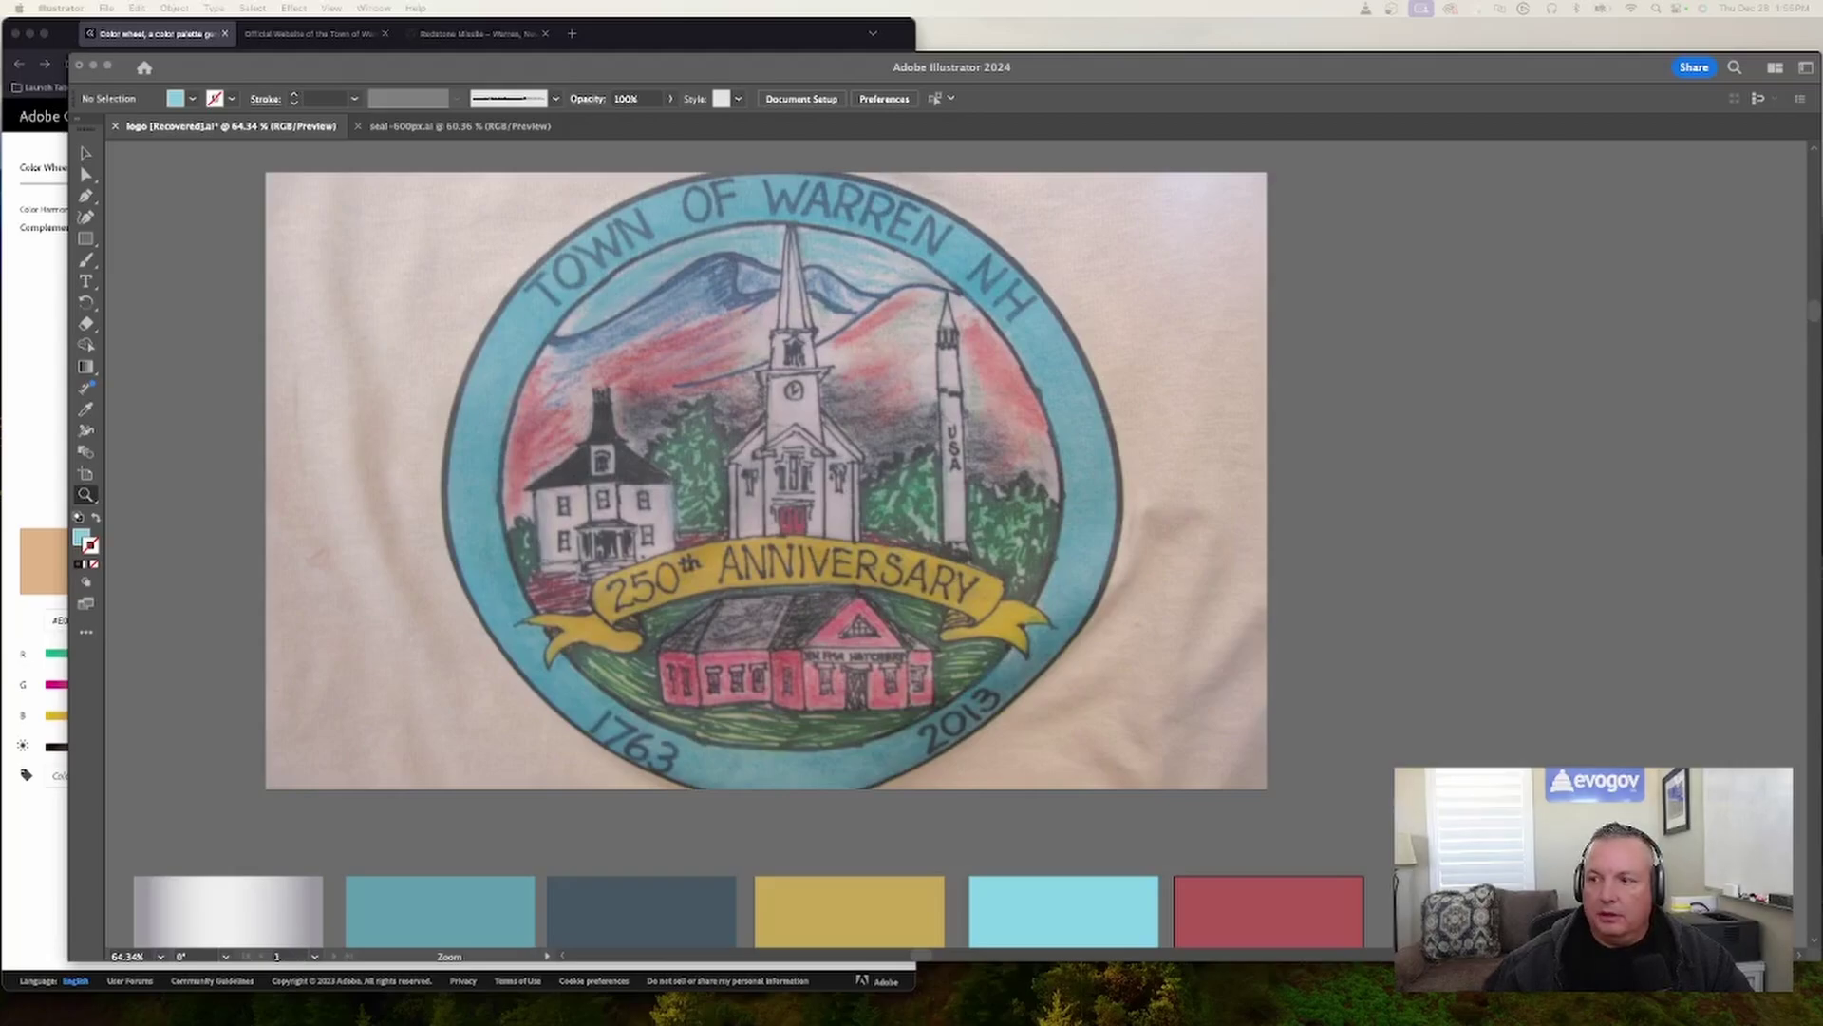
# - Examine the Town of Warren seal photo and the row of colour swatches below it
pyautogui.click(132, 844)
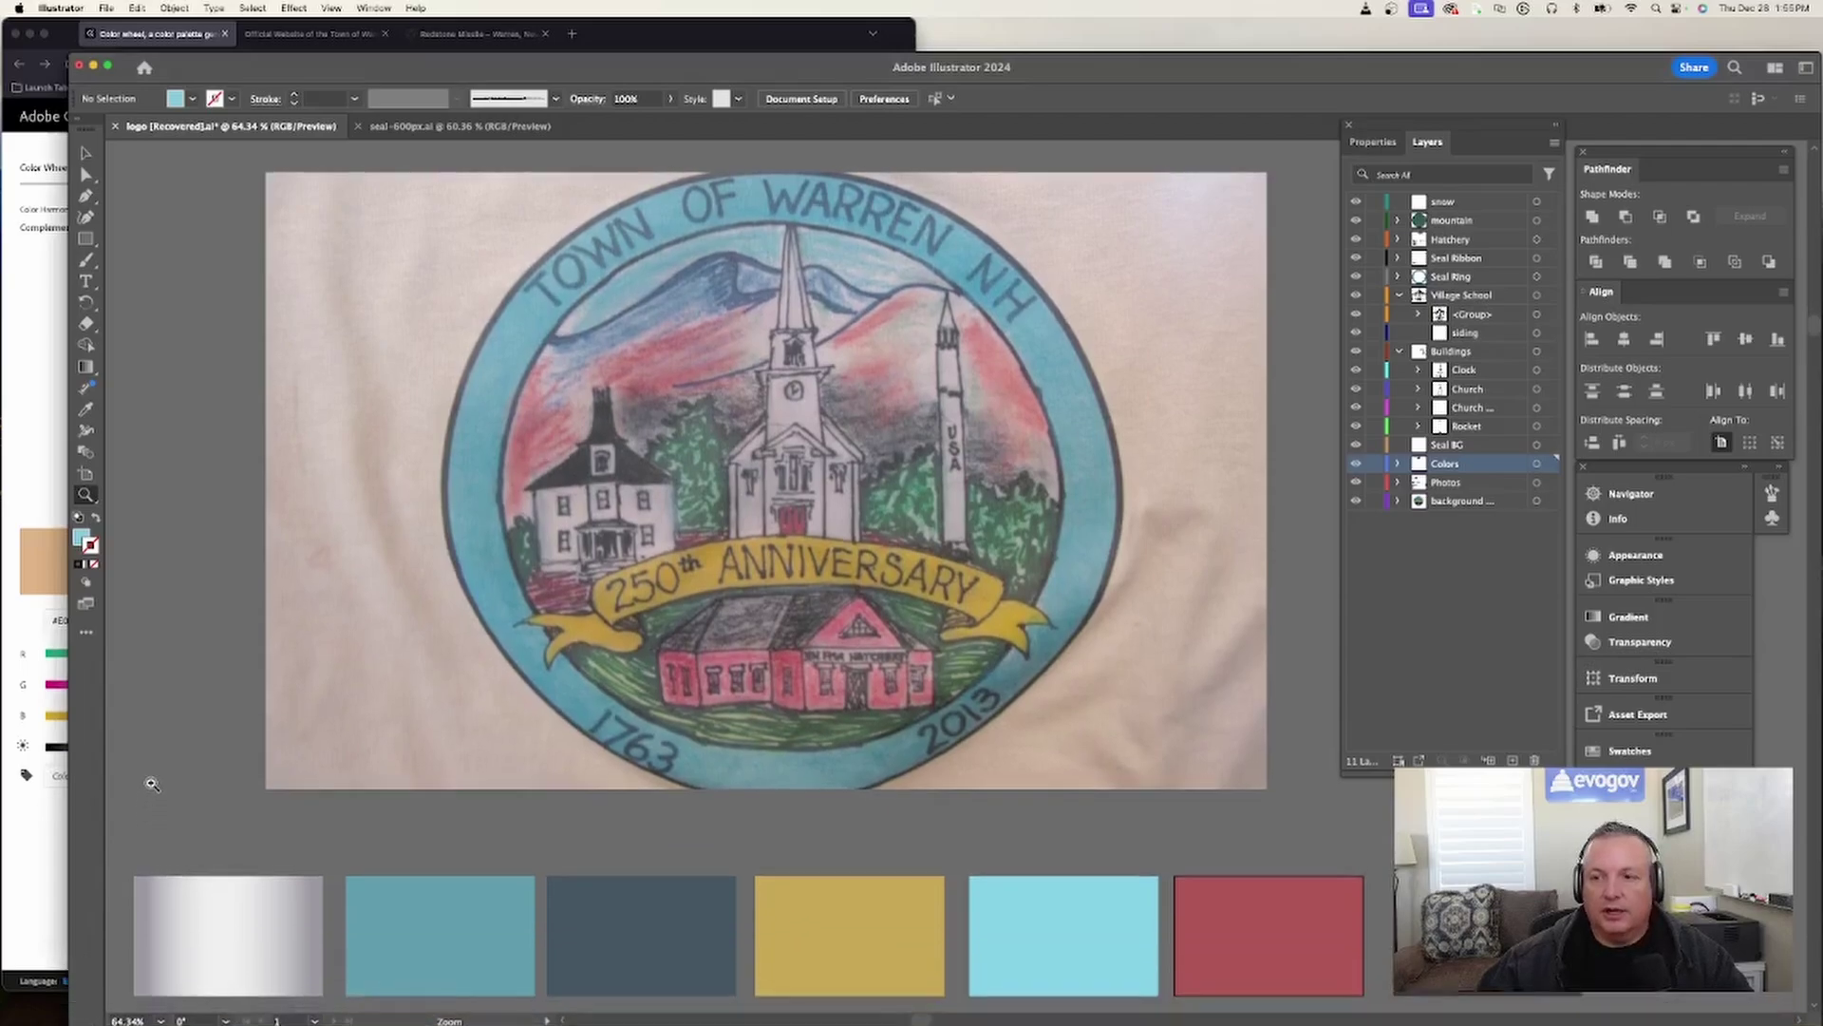
pyautogui.press('super+1')
pyautogui.hscroll(5, 774, 485)
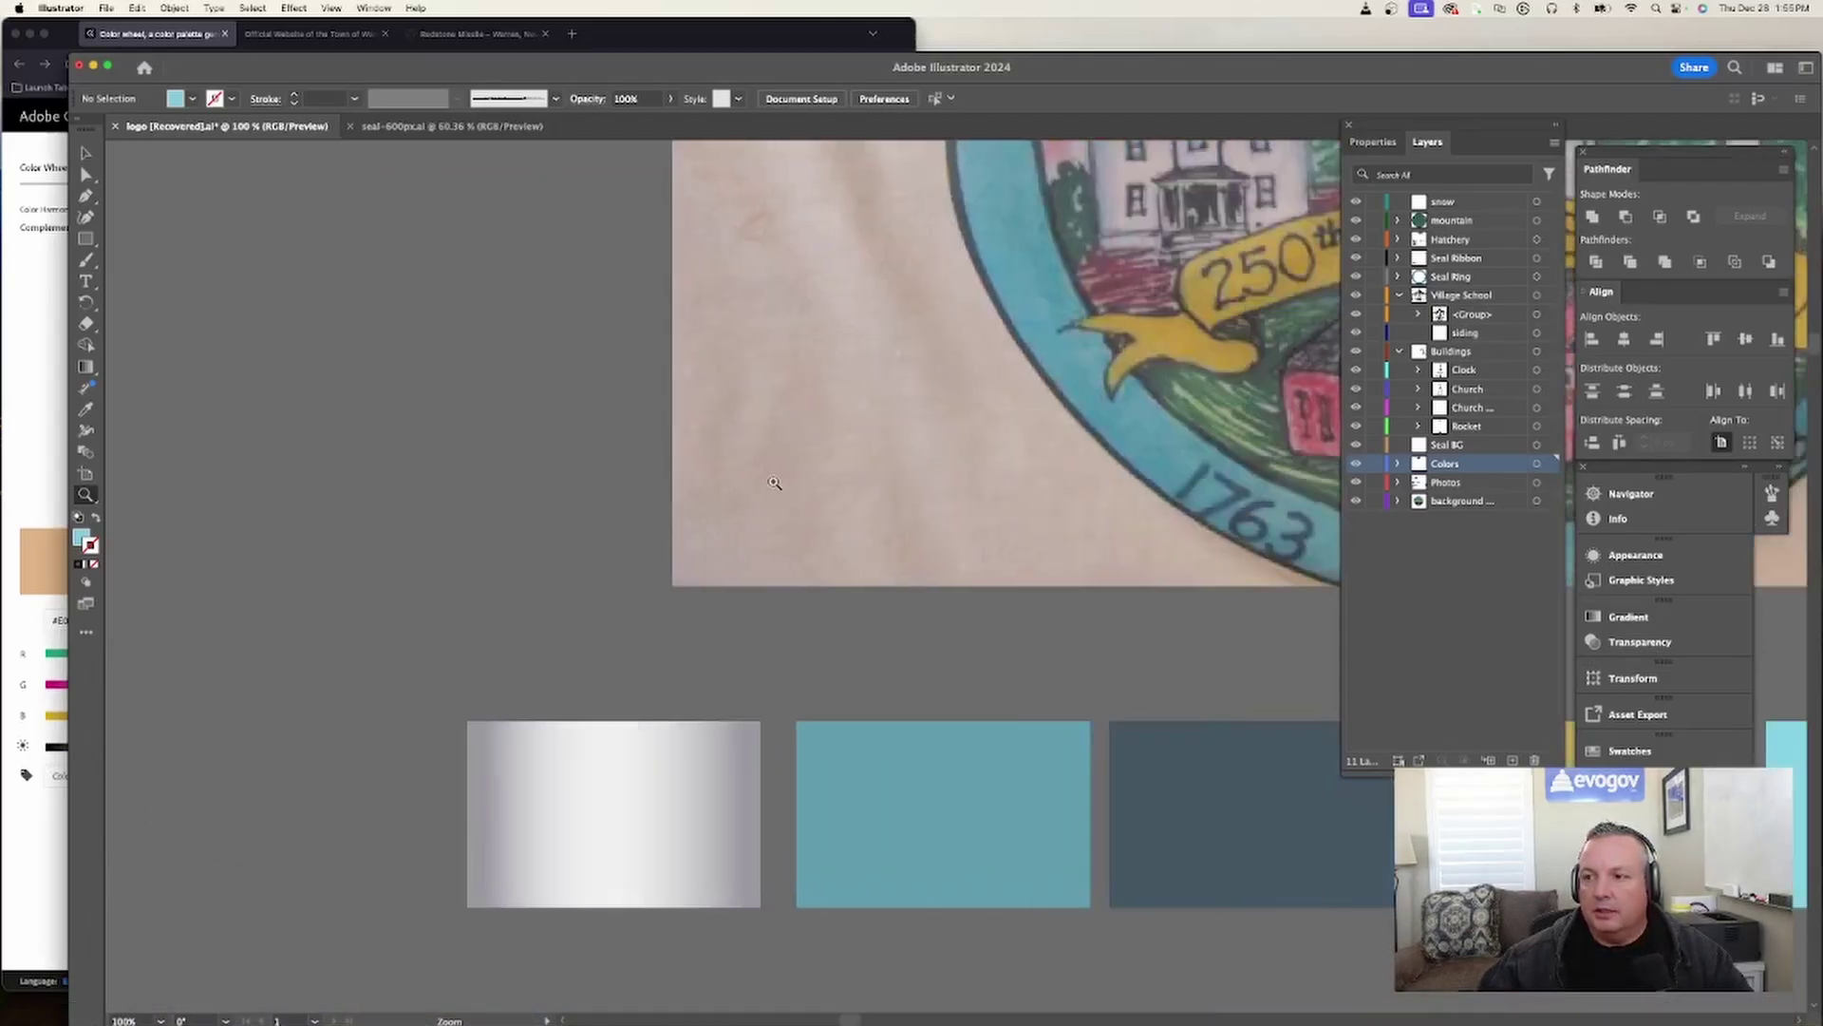
pyautogui.scroll(-3, 774, 486)
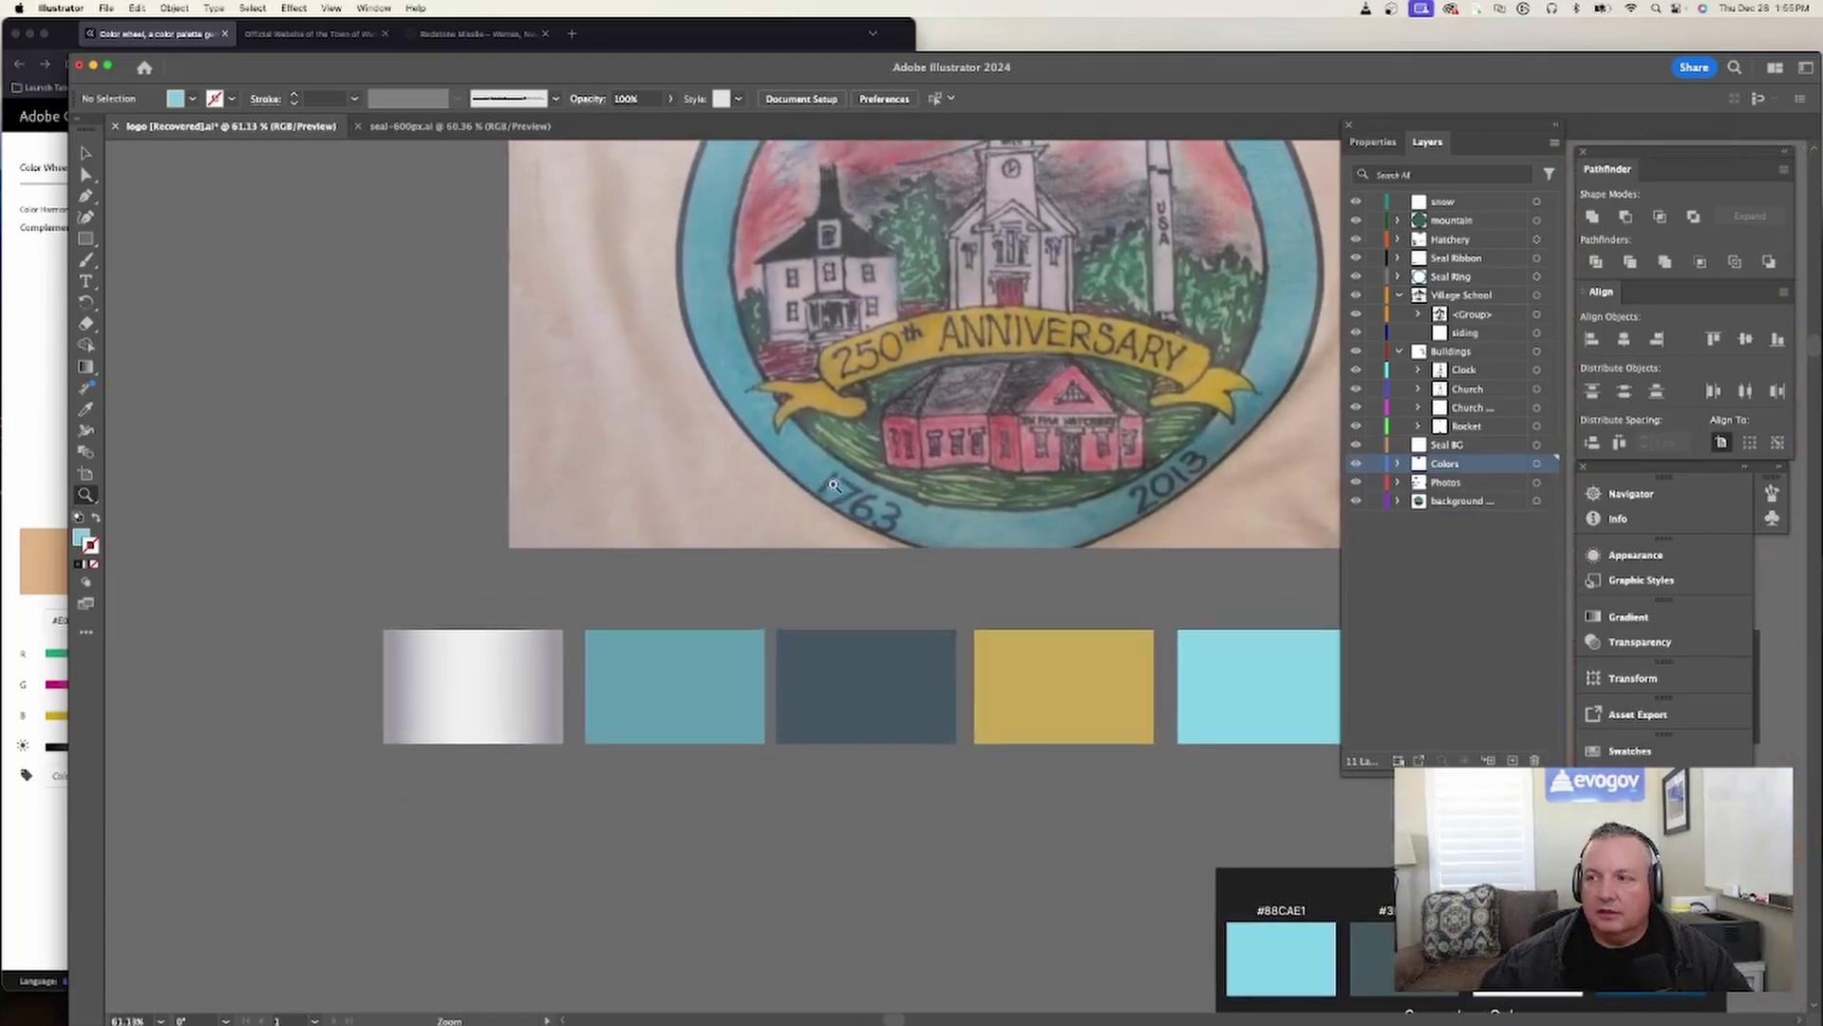
pyautogui.hscroll(5, 833, 485)
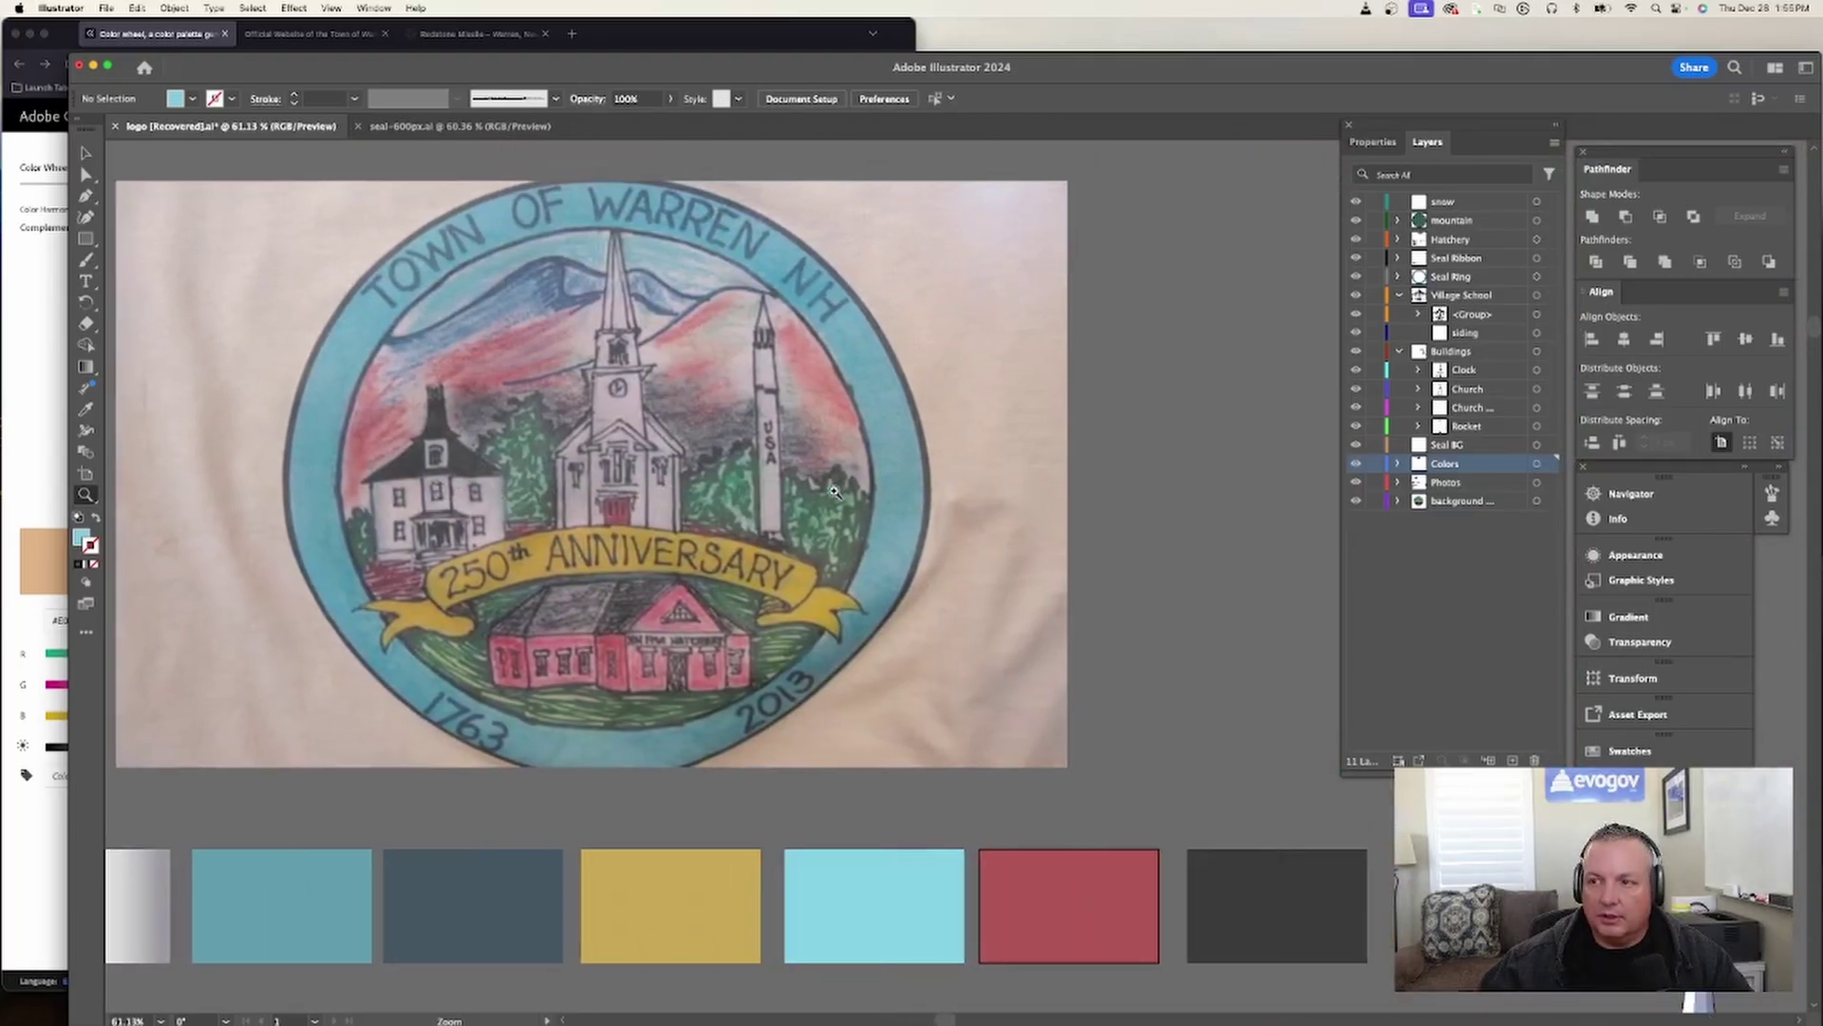
pyautogui.hscroll(-2, 834, 490)
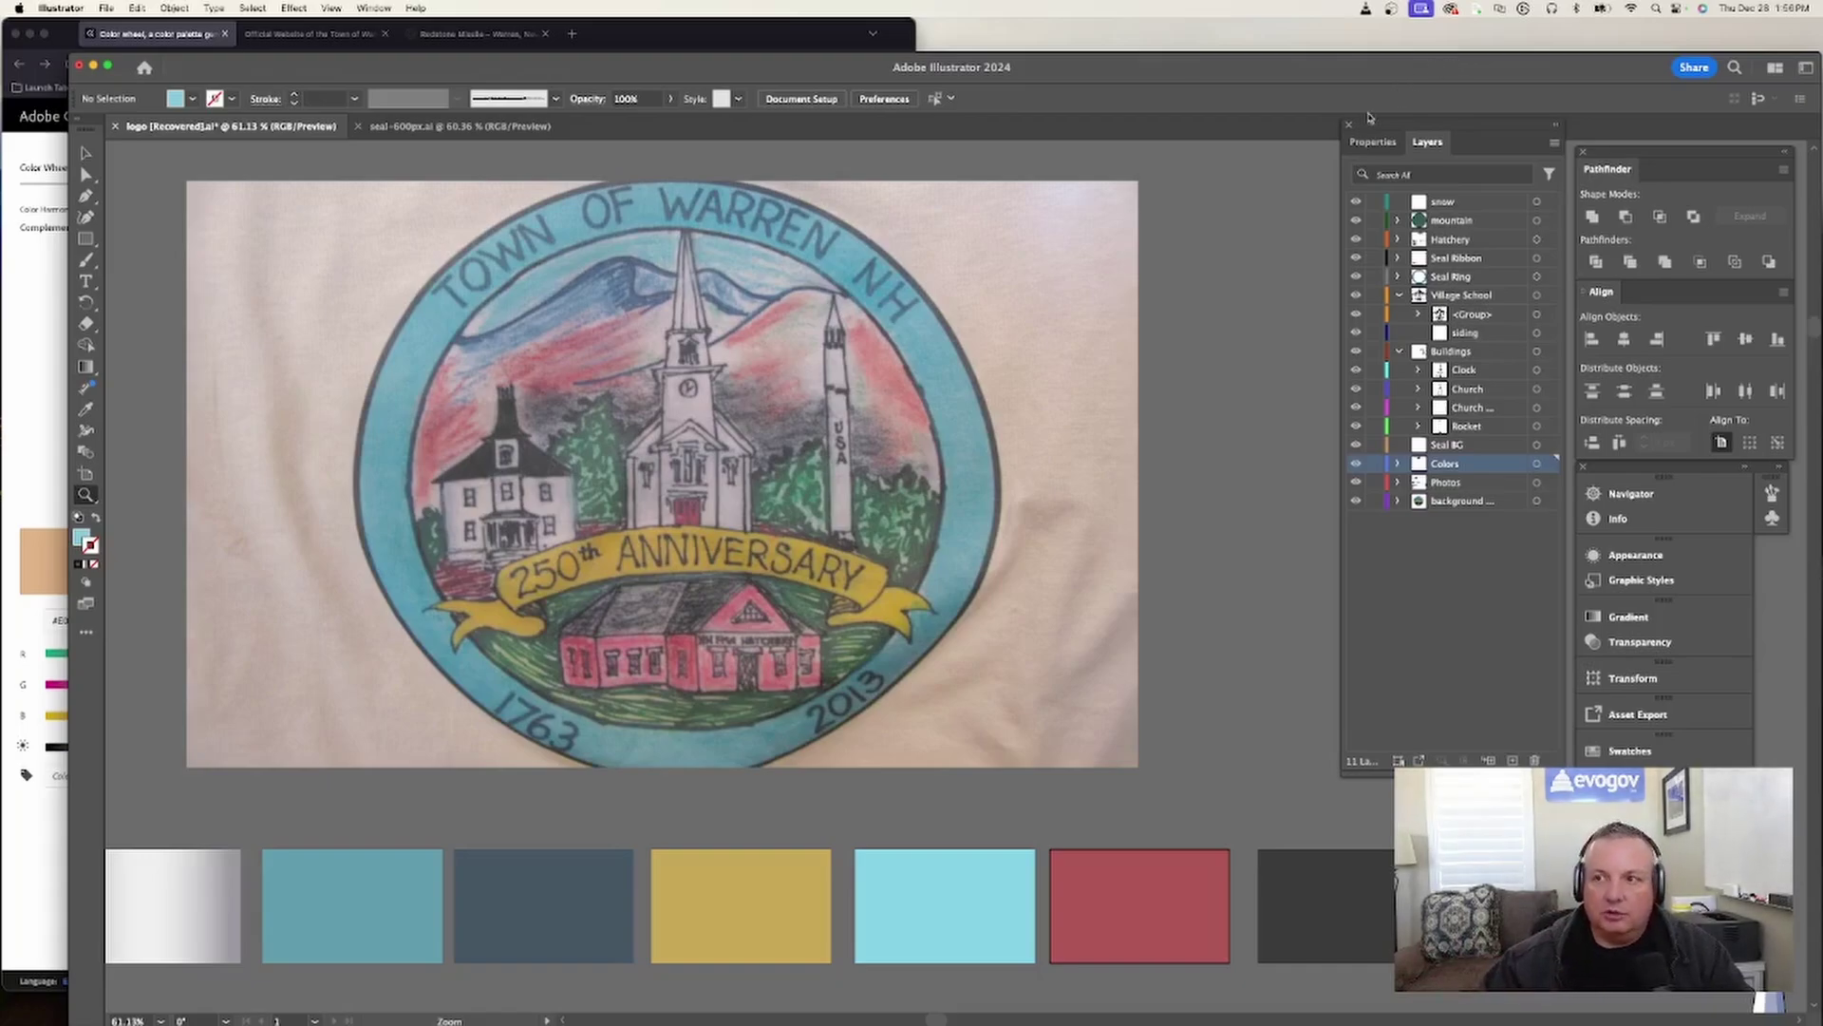
pyautogui.moveTo(1184, 67); pyautogui.dragTo(1176, 66)
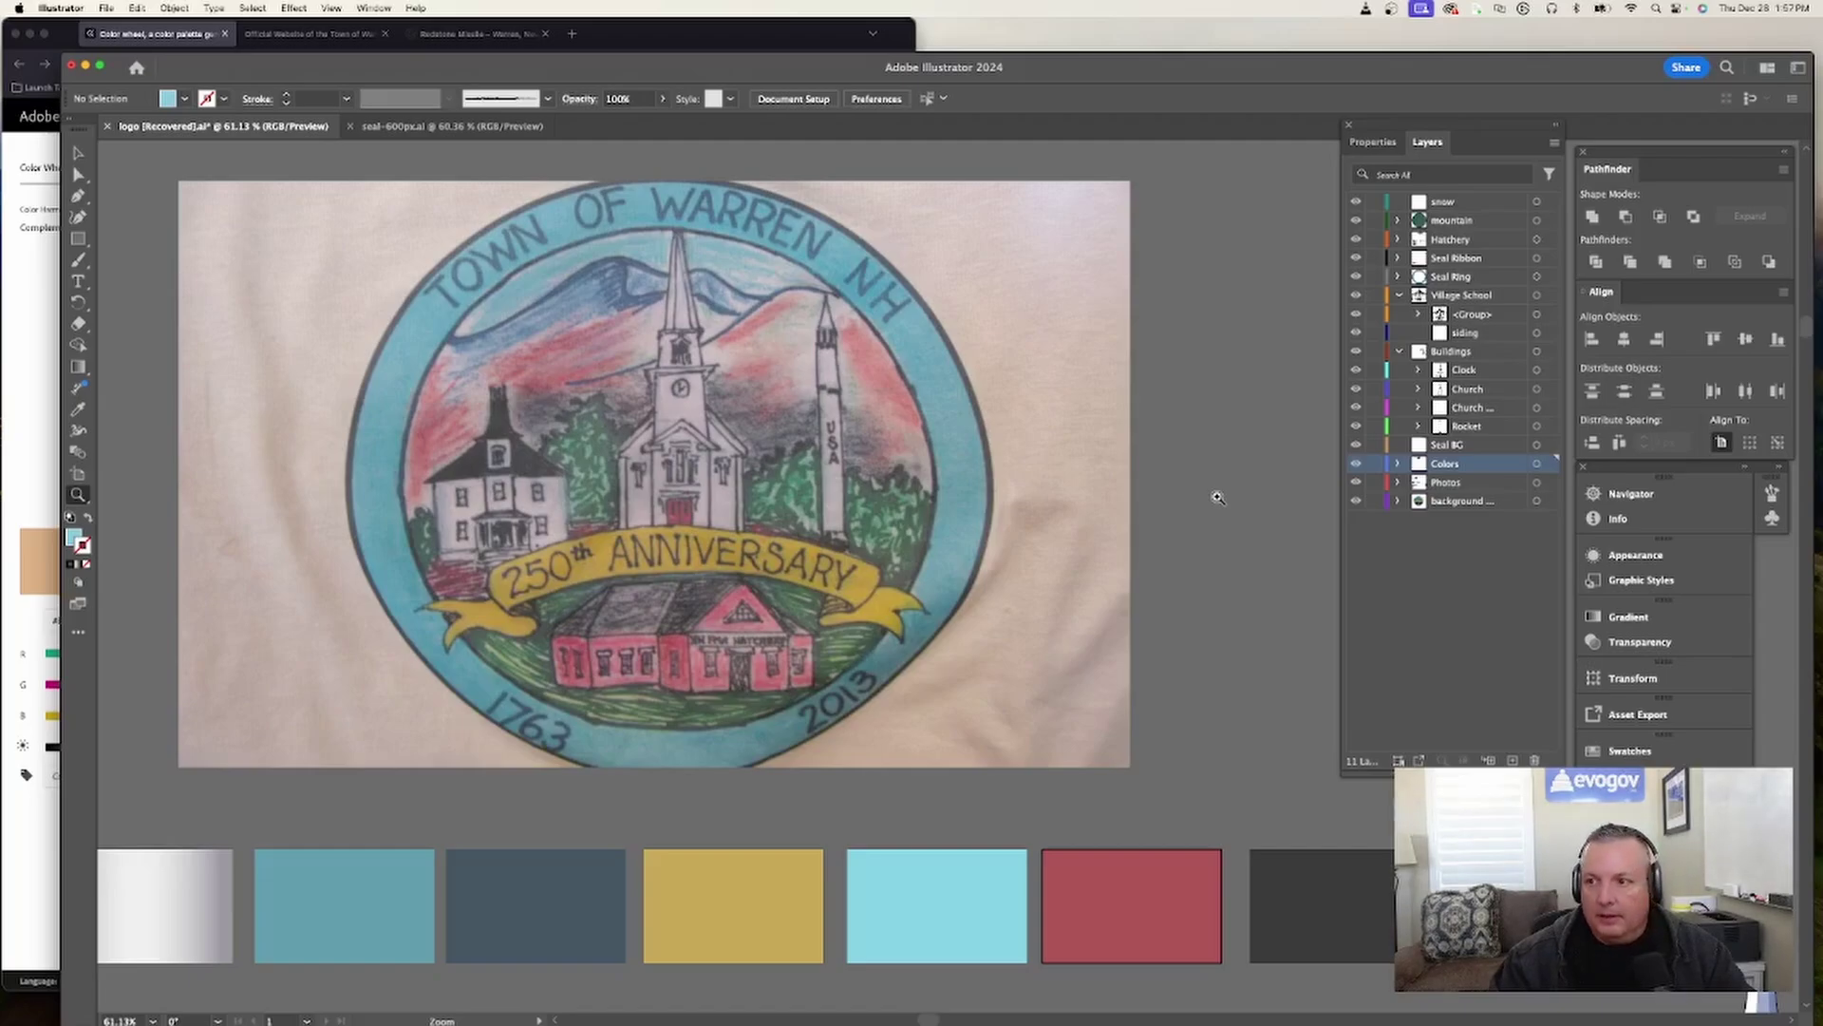
pyautogui.moveTo(1071, 529); pyautogui.dragTo(918, 569)
pyautogui.press('super+0')
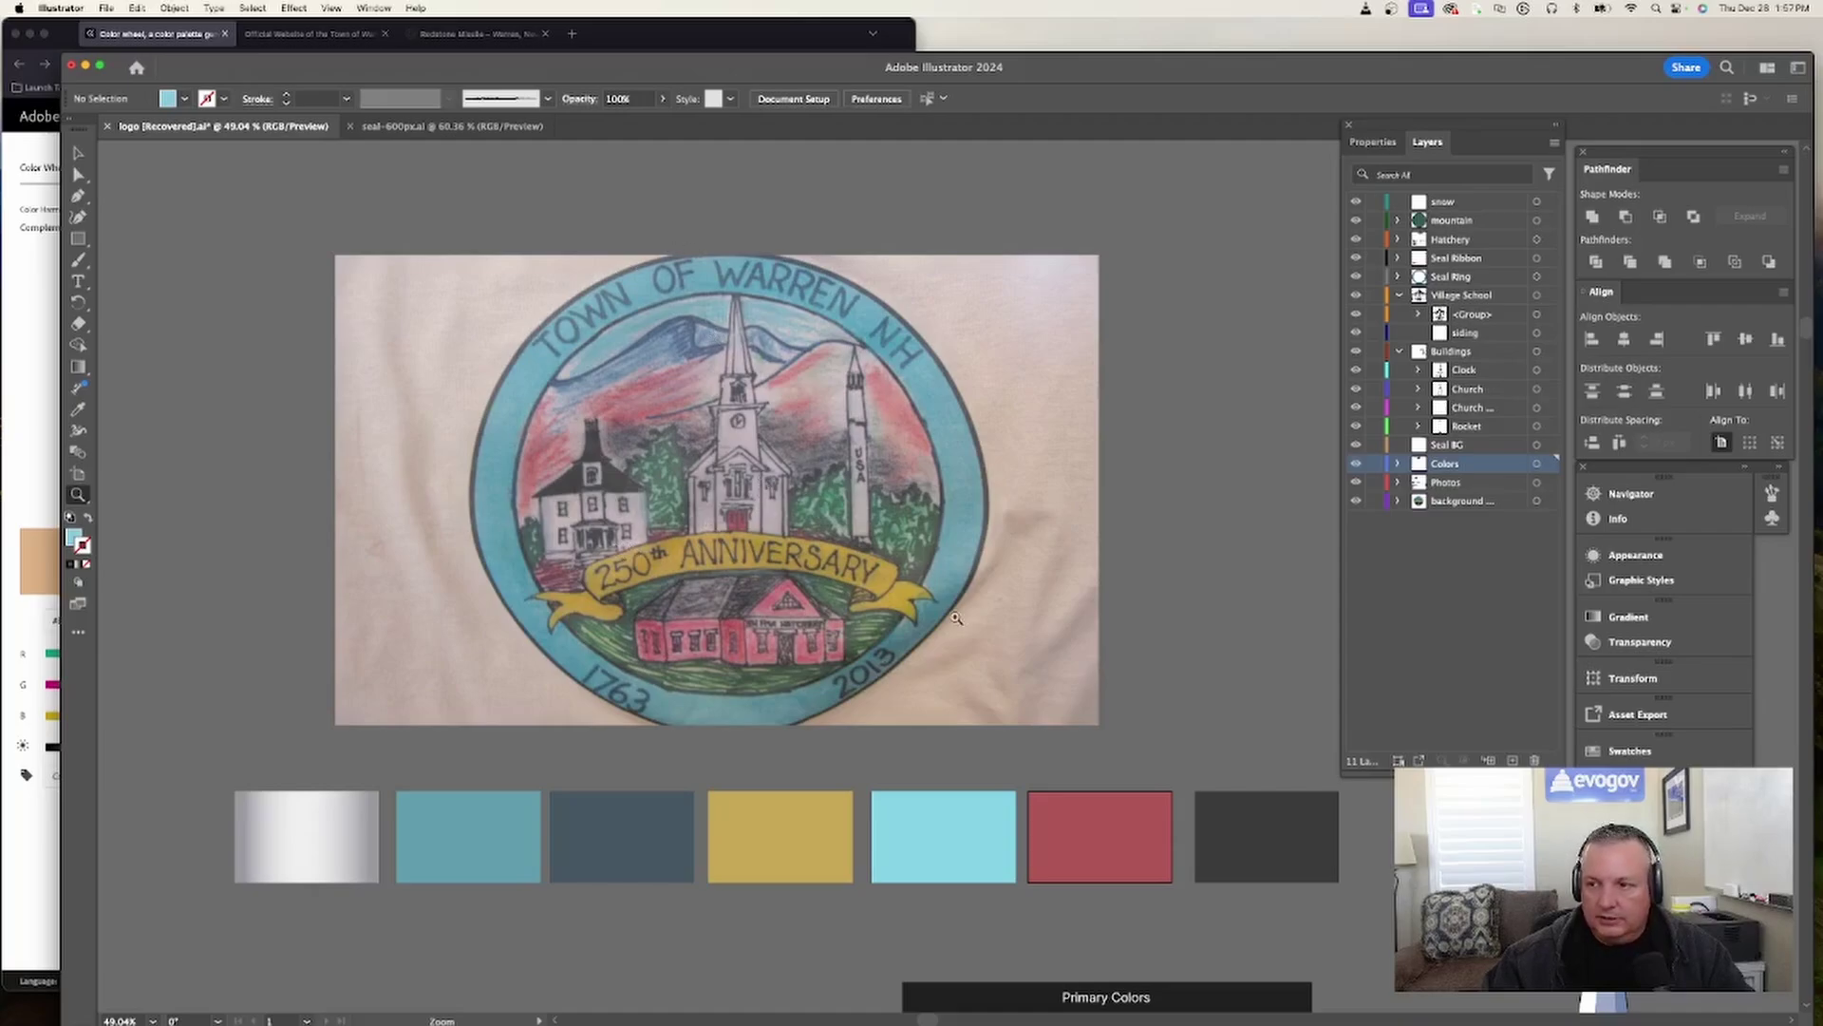
pyautogui.scroll(1, 935, 598)
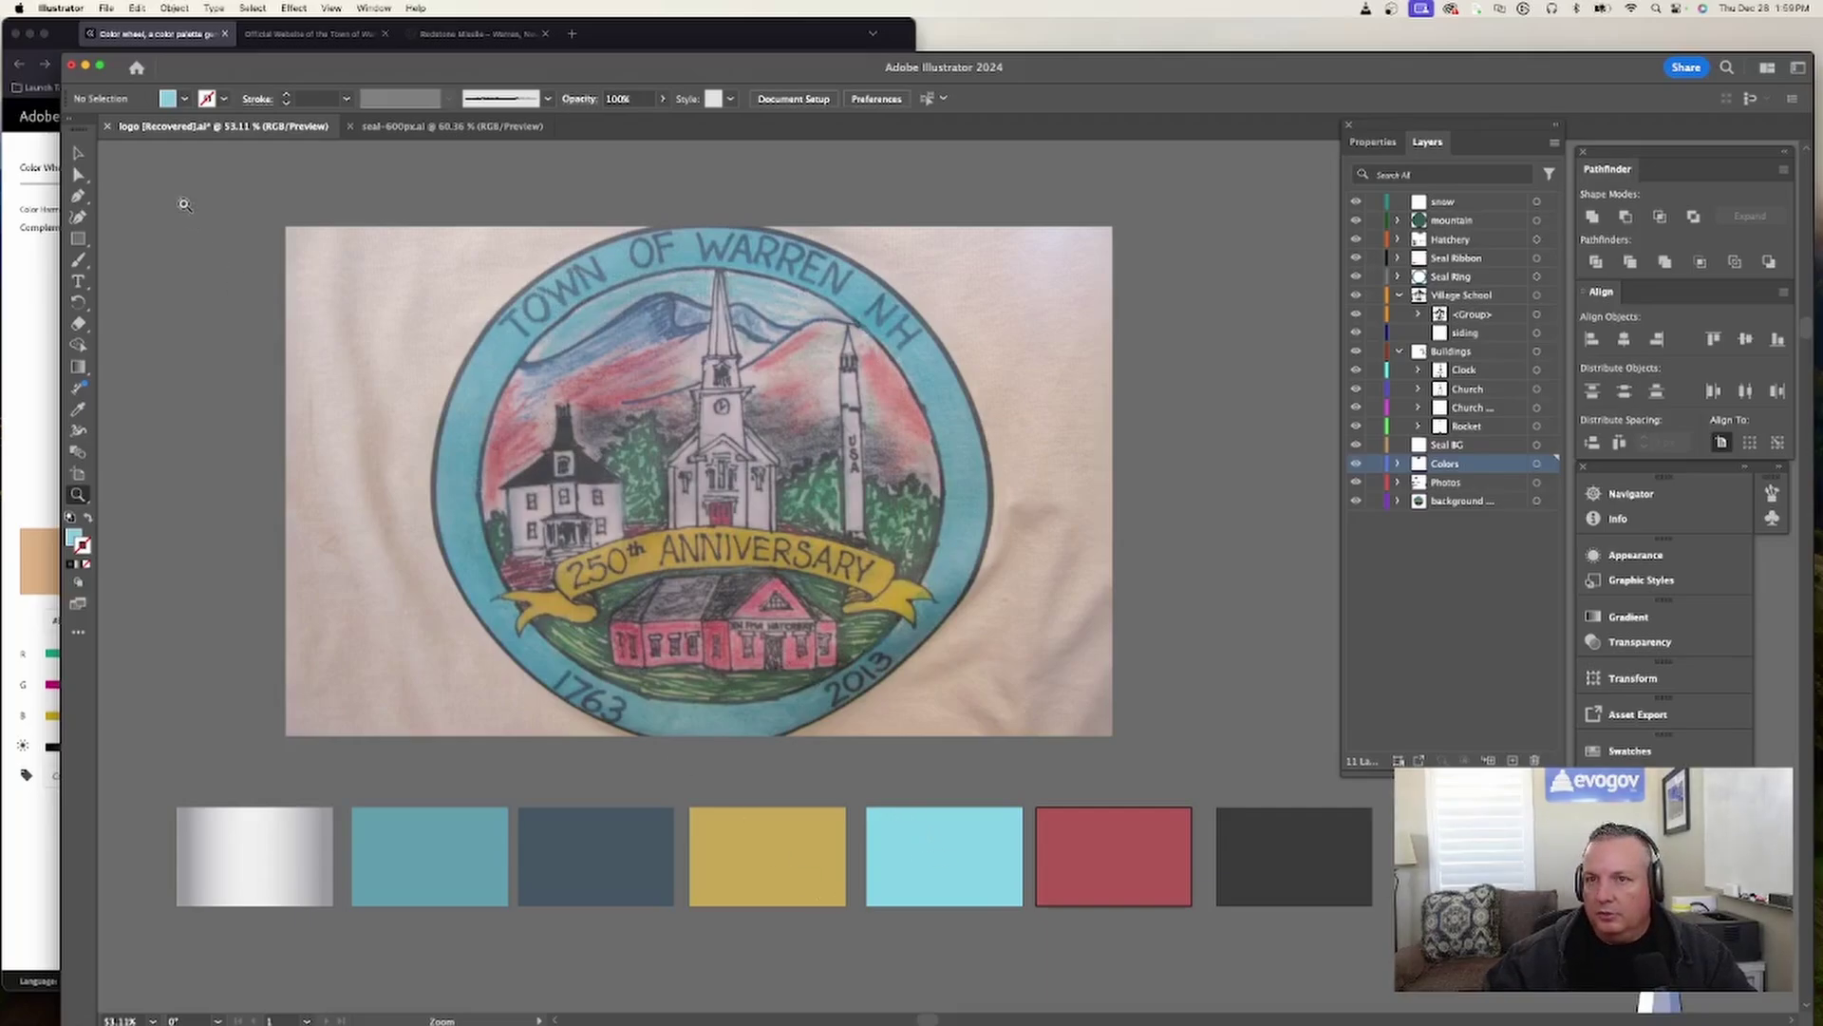
# - Select the light blue swatch rectangle below the photo and open its fill colour in the Color Picker
pyautogui.click(79, 153)
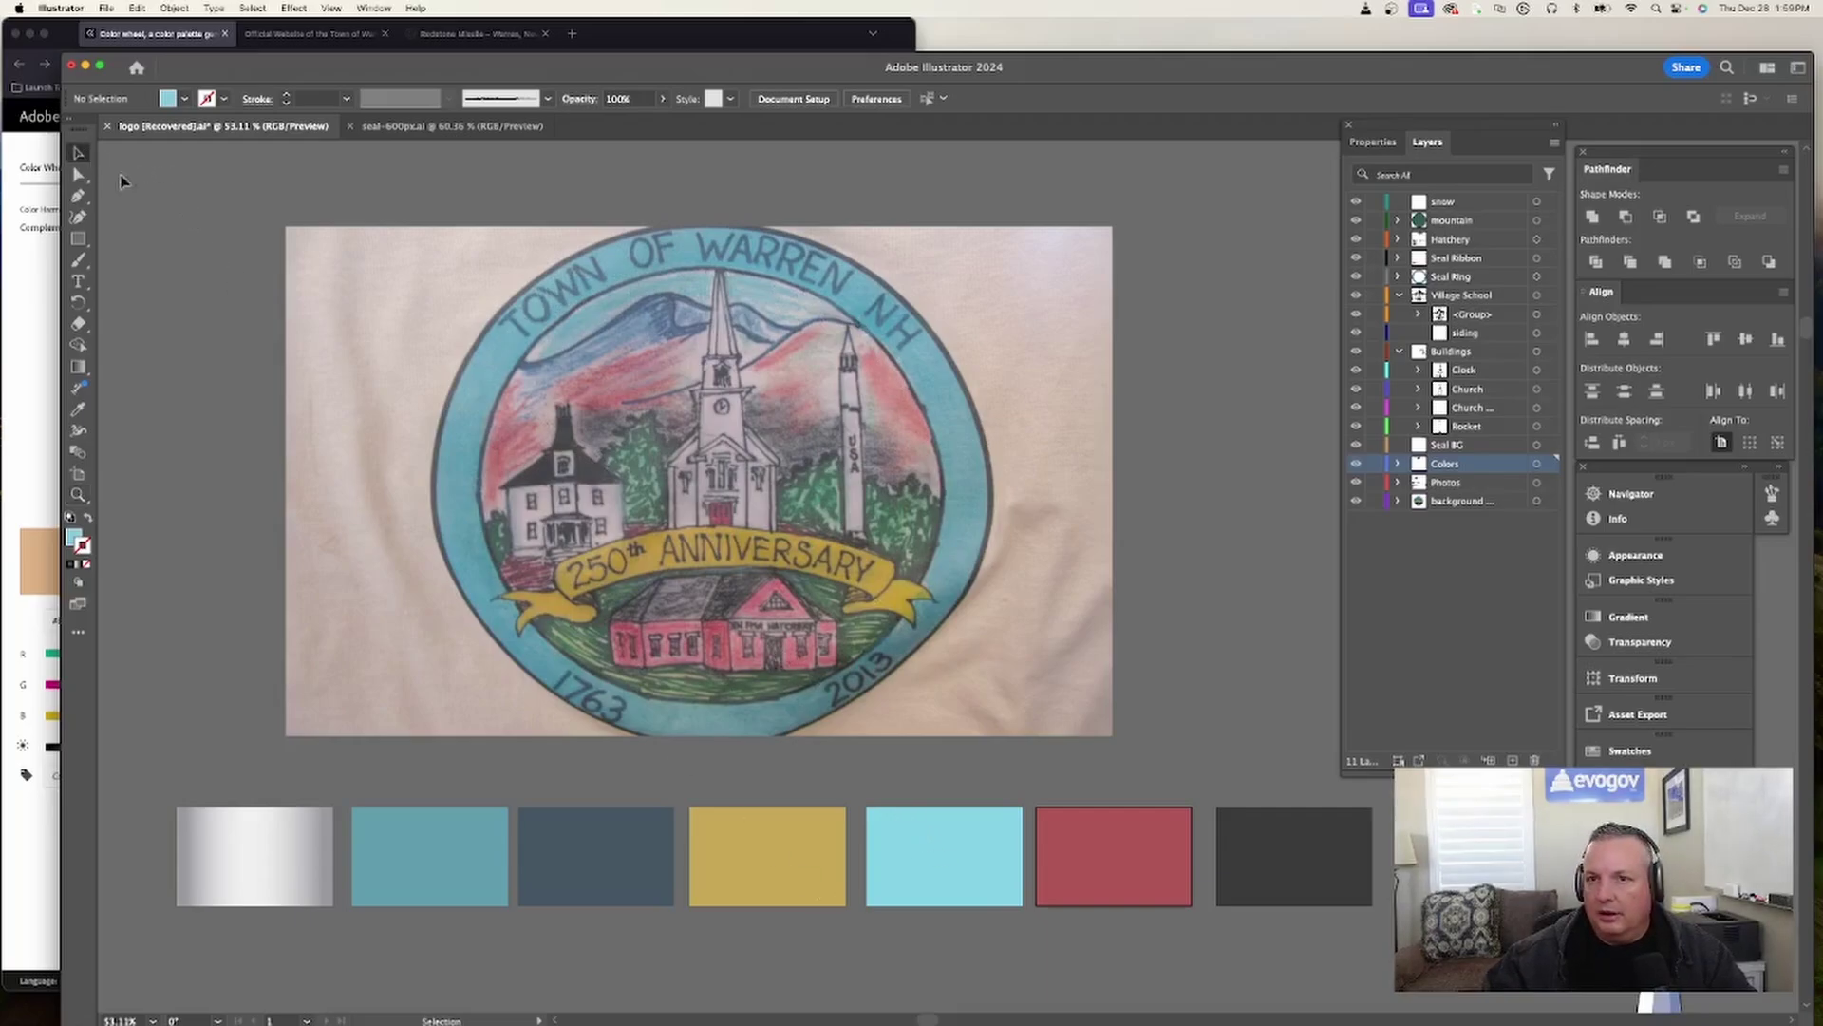
pyautogui.click(966, 880)
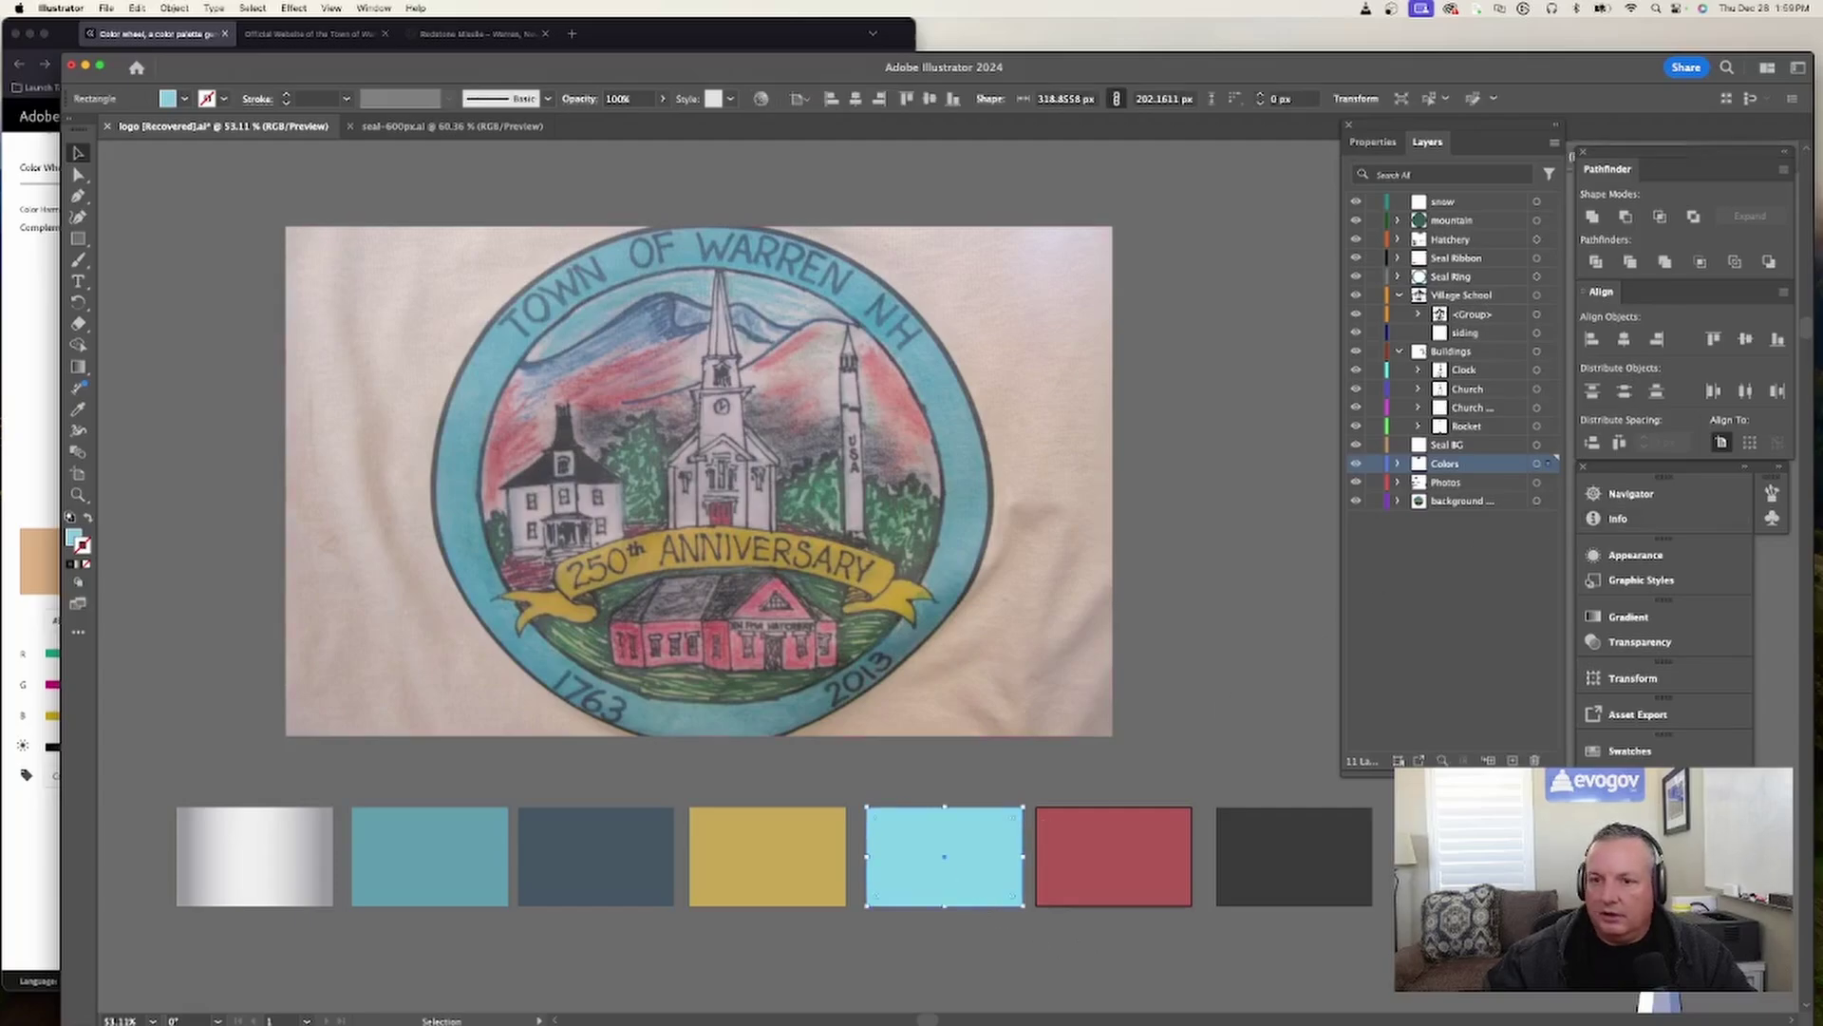
pyautogui.click(72, 537)
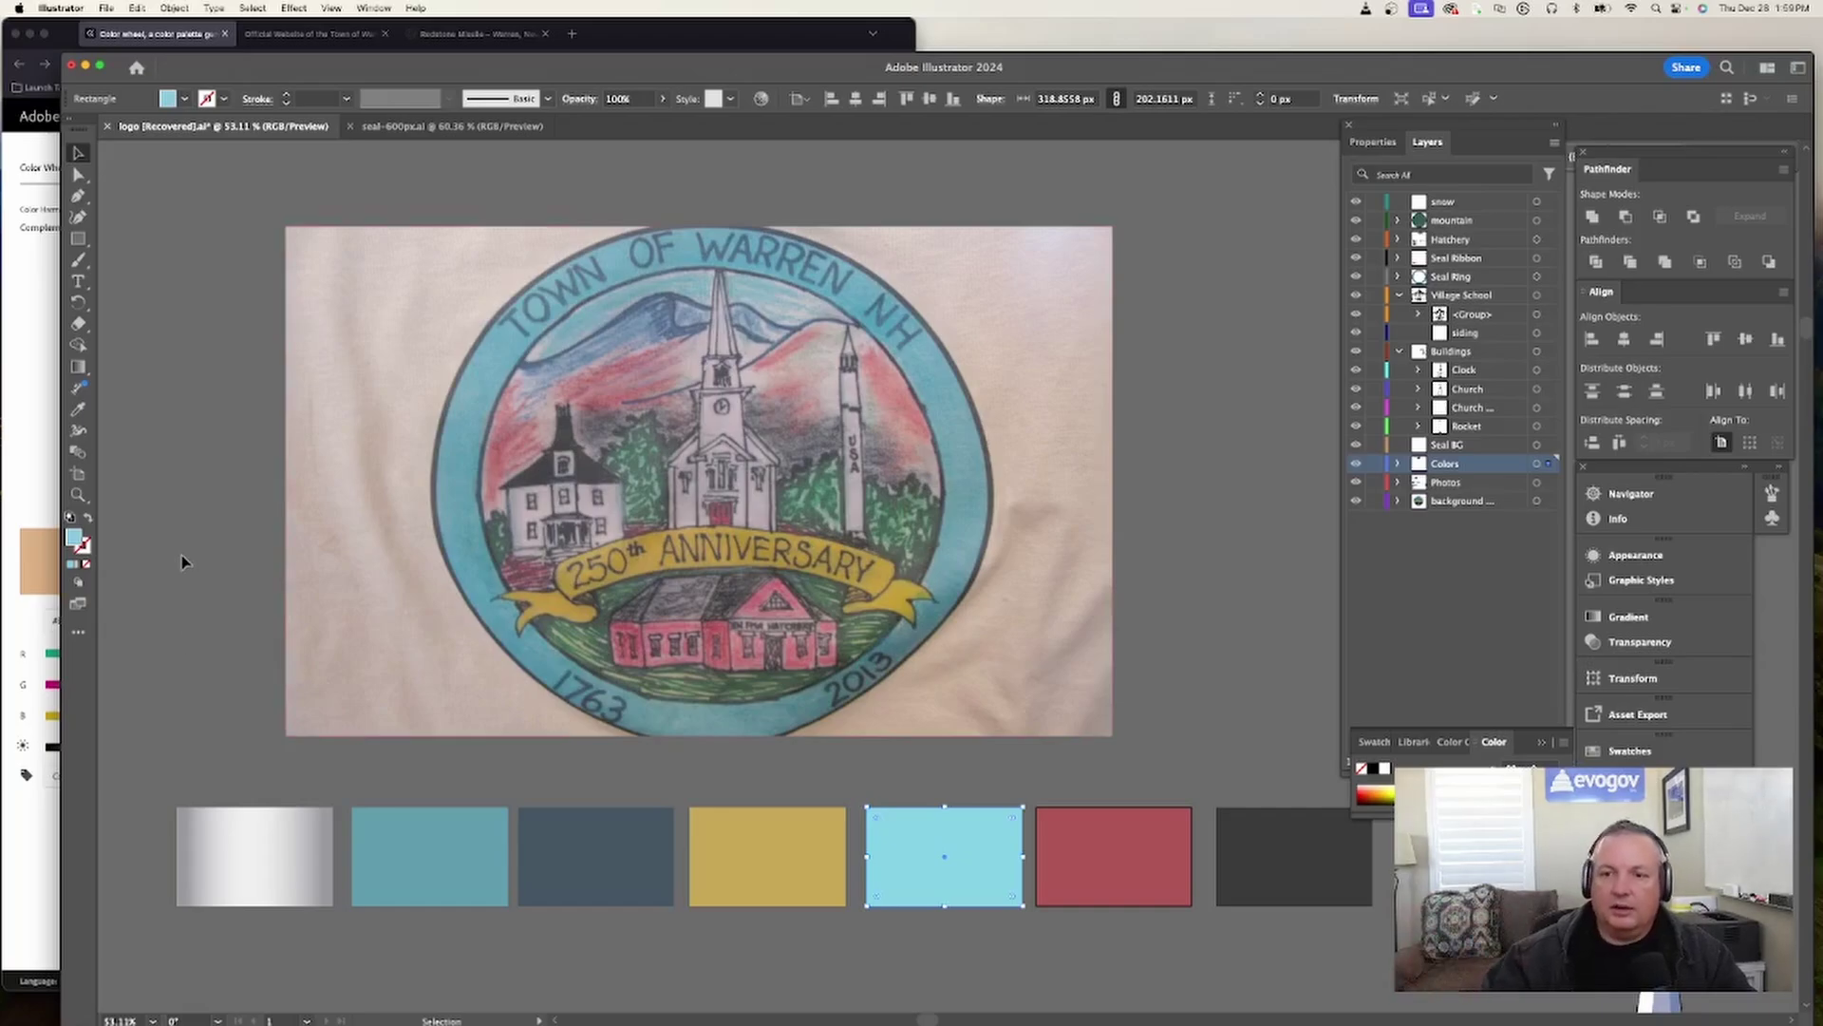
pyautogui.doubleClick(73, 537)
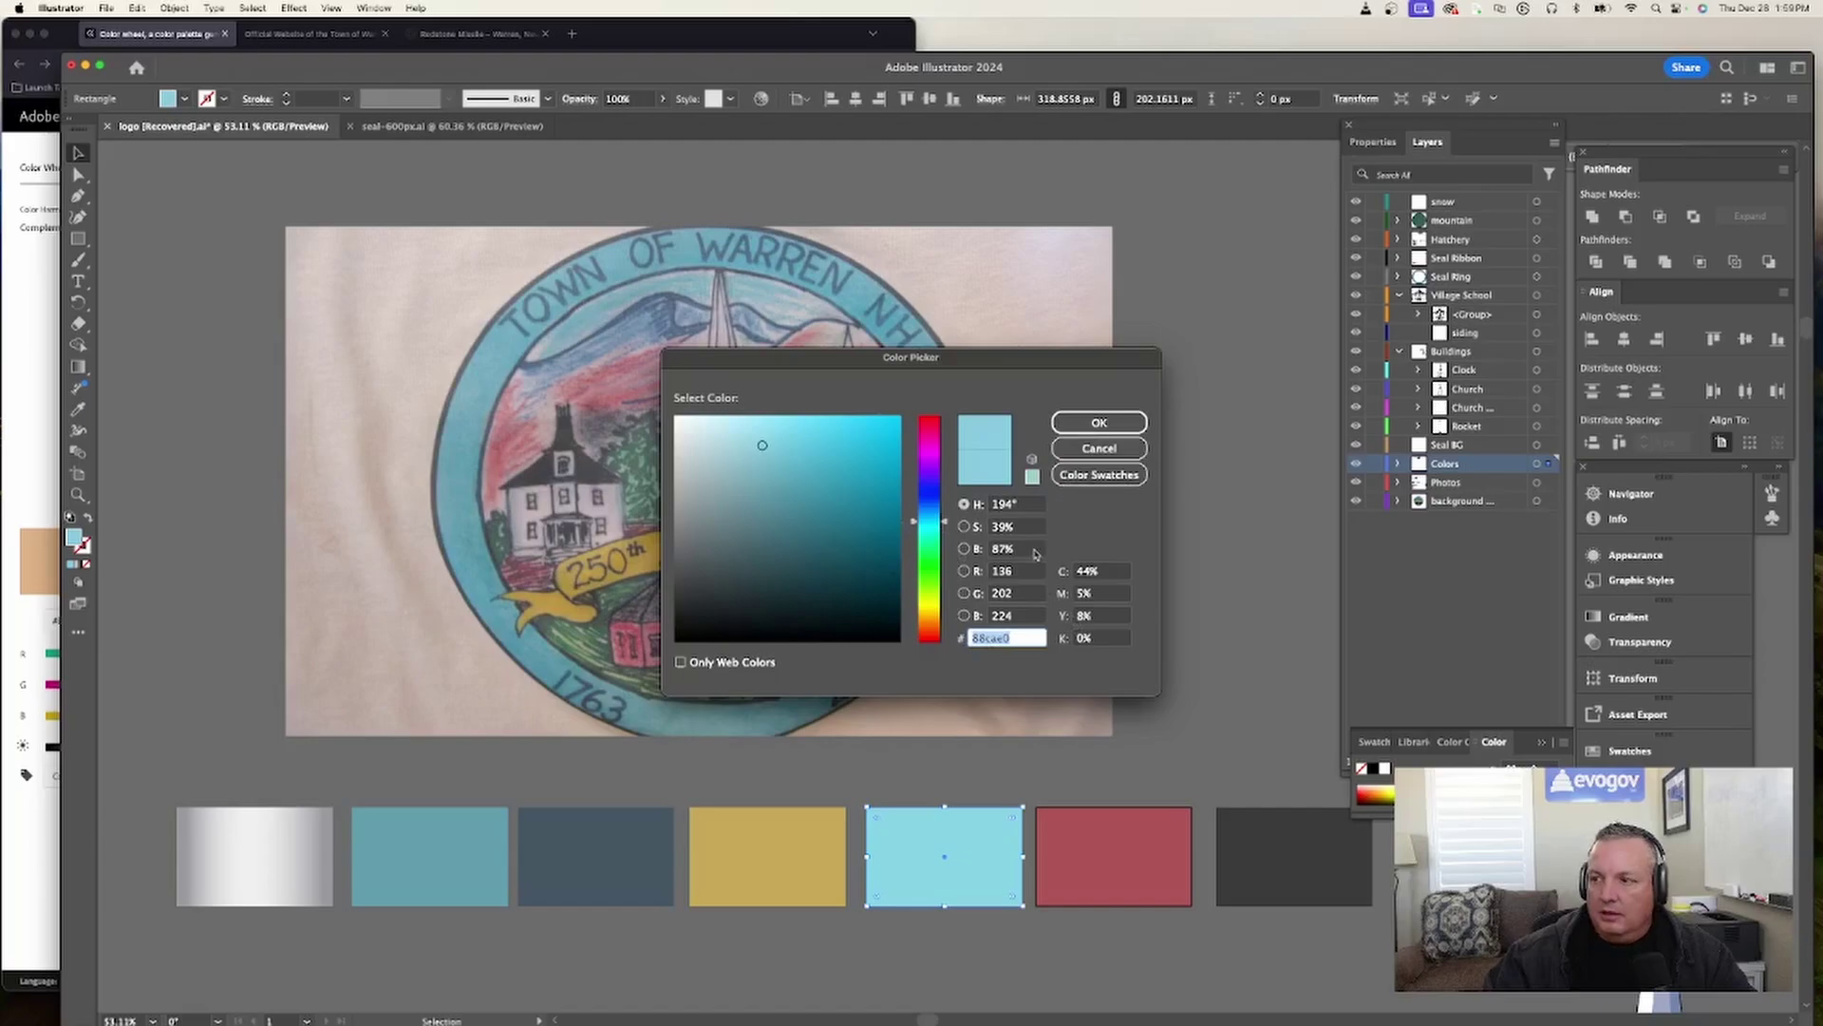
# - Switch to Adobe Color in the browser and preview the Split Complementary and Double Split Complementary harmonies, ending back on Complementary
pyautogui.click(41, 357)
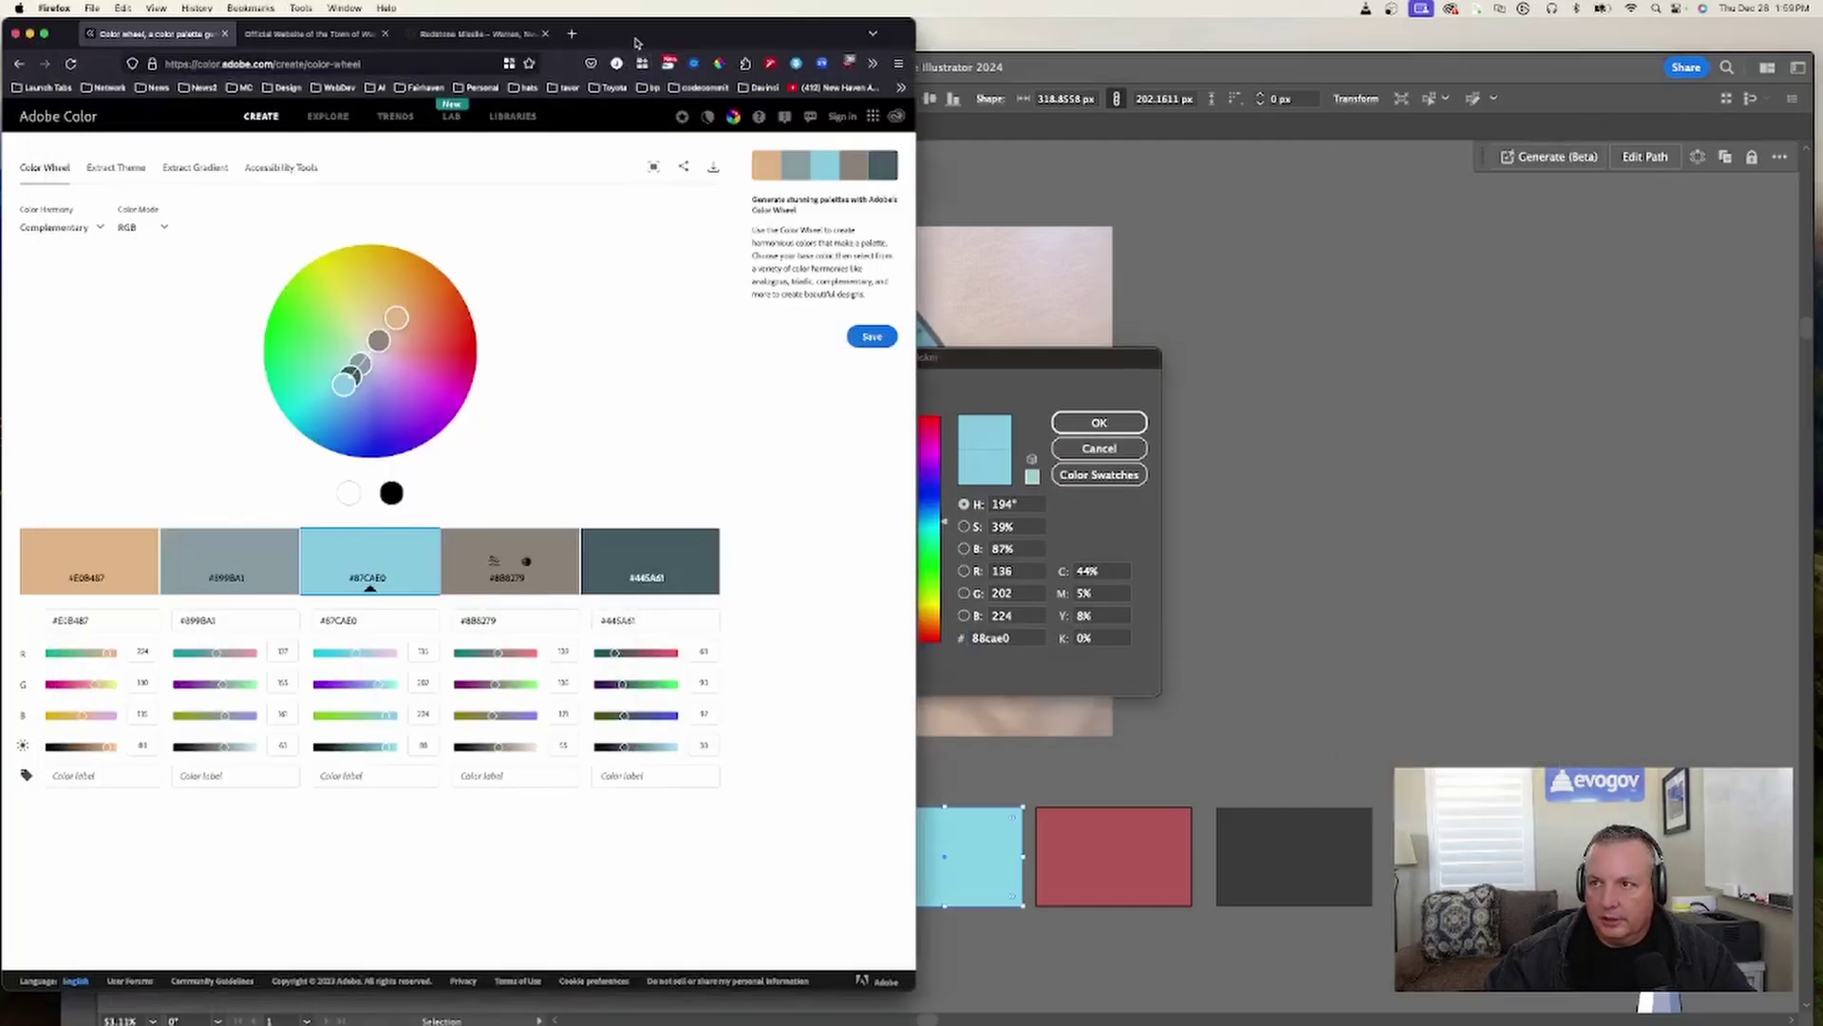
pyautogui.moveTo(639, 40); pyautogui.dragTo(639, 40)
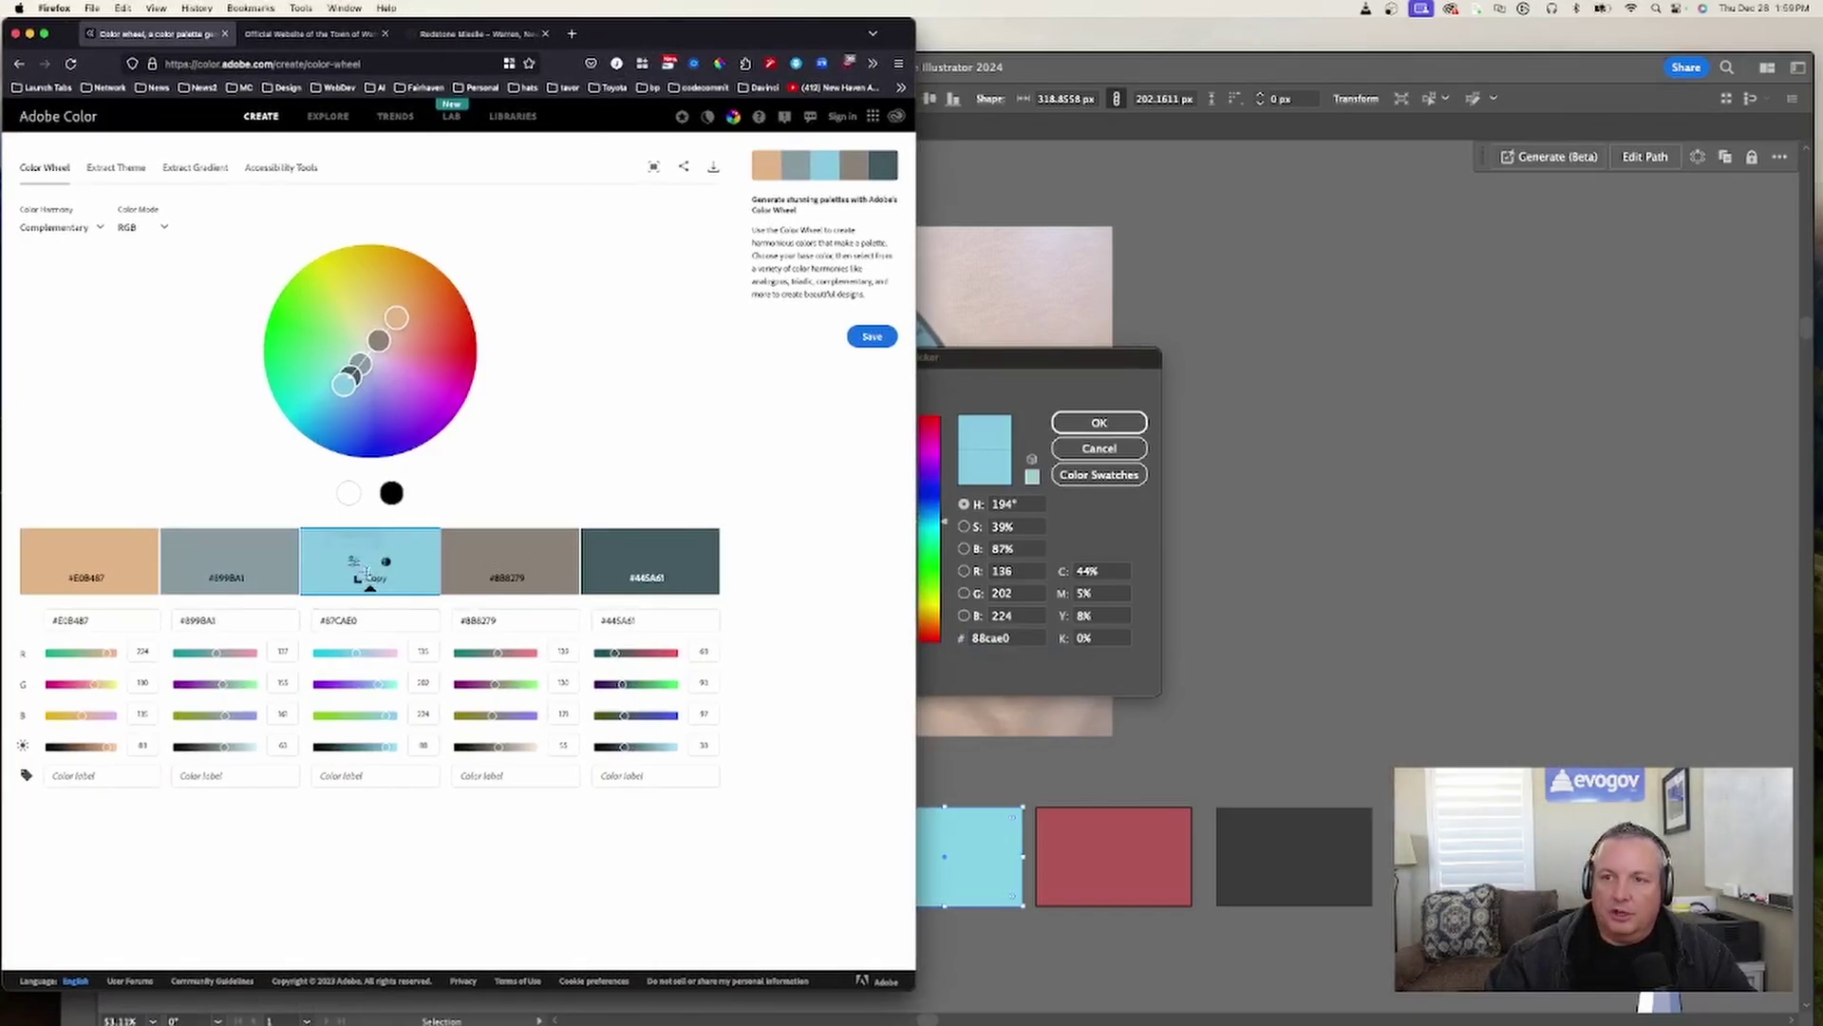
pyautogui.click(82, 232)
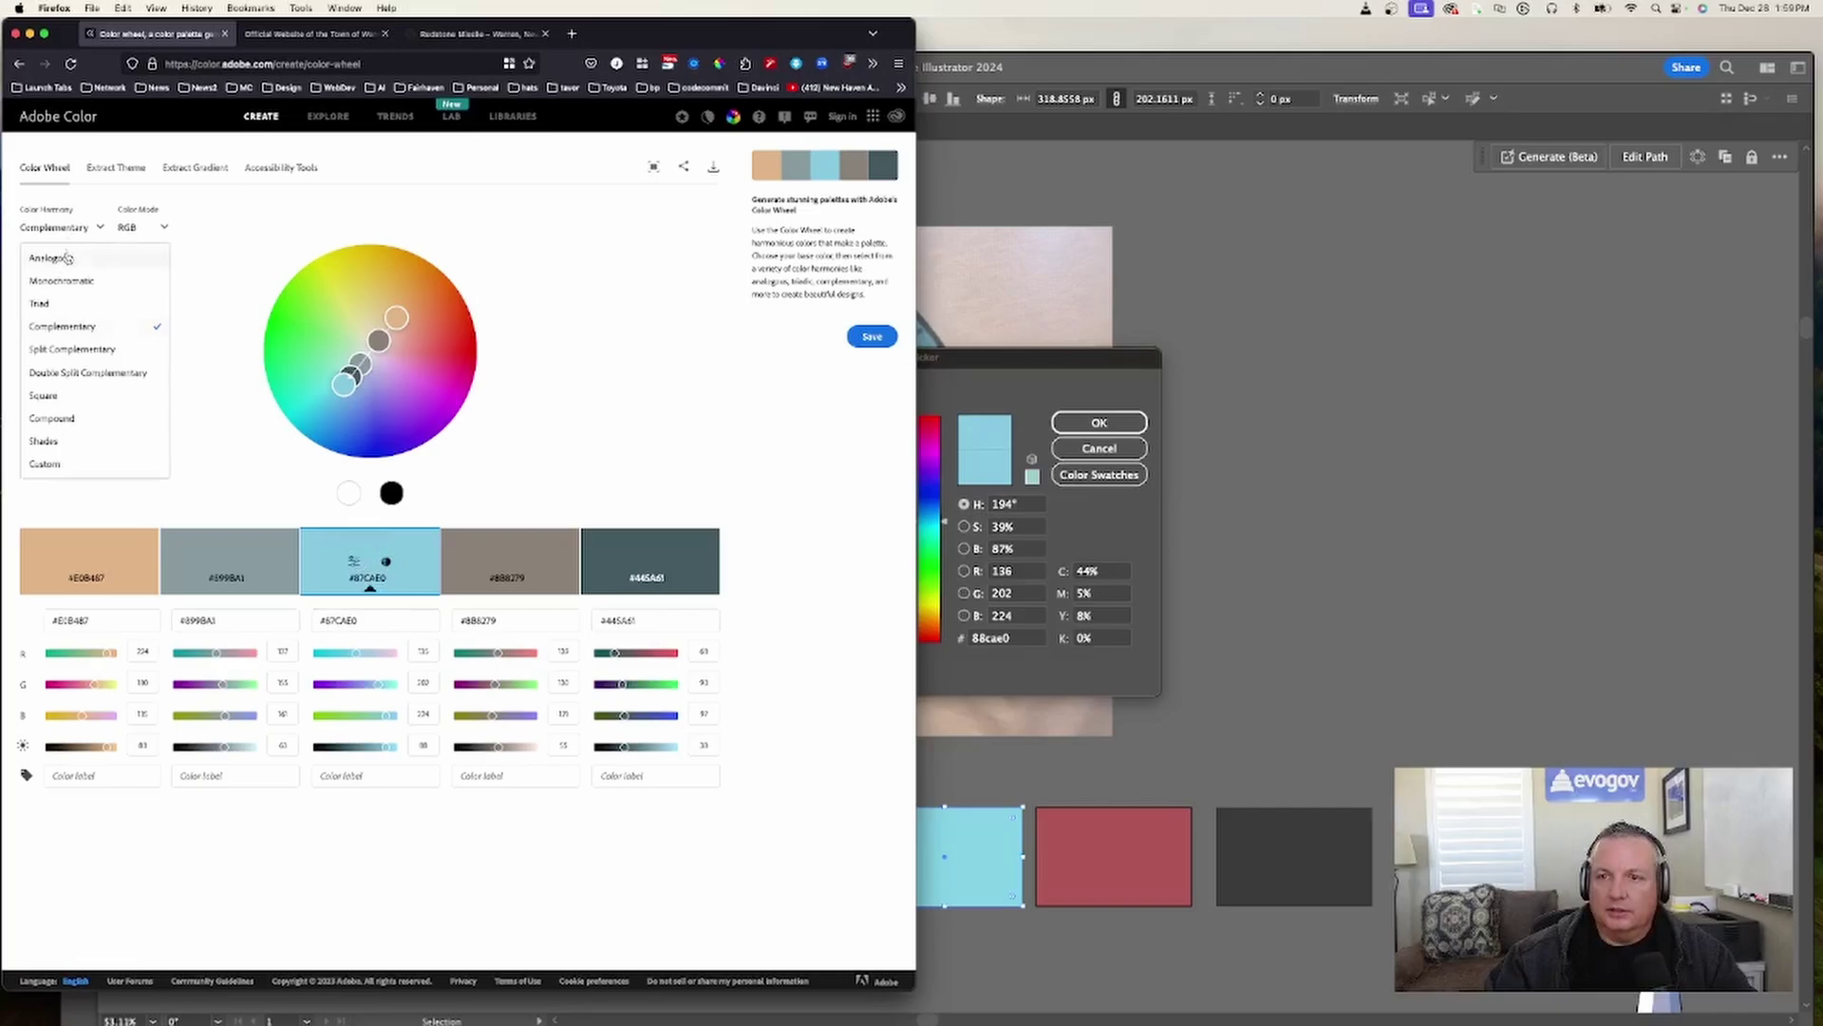
pyautogui.click(63, 350)
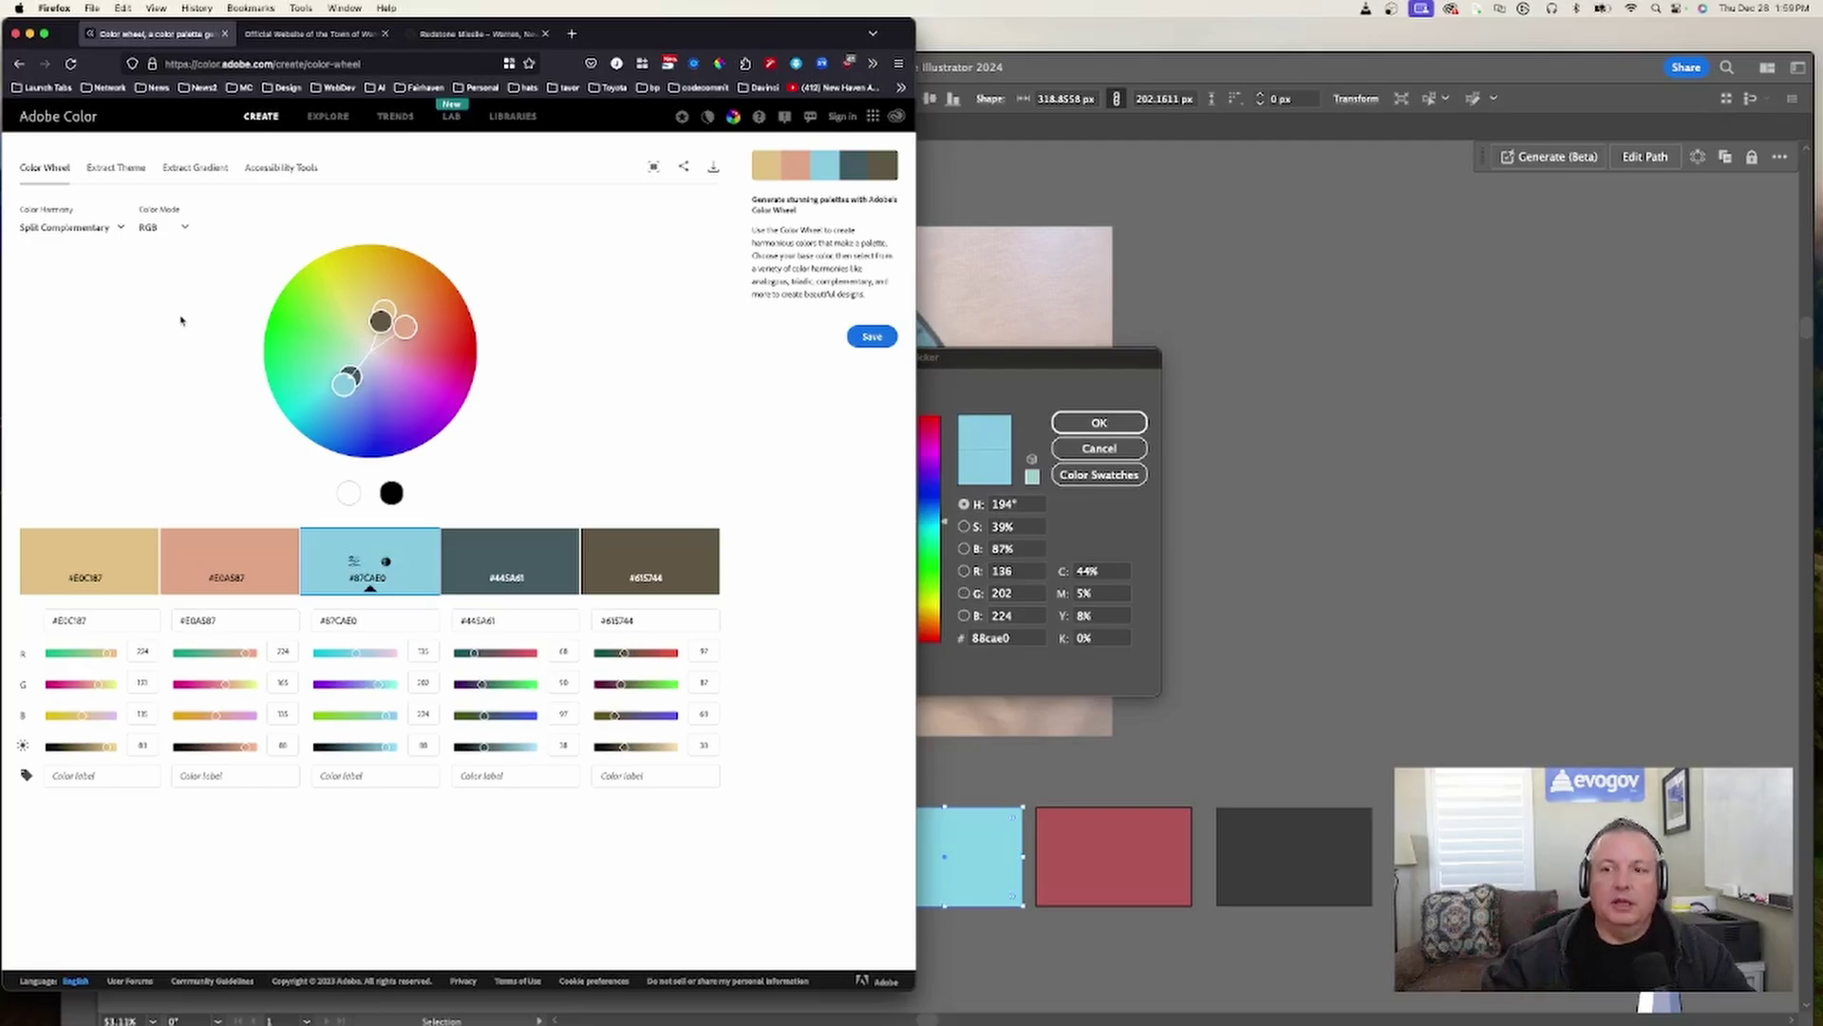
pyautogui.click(106, 231)
pyautogui.click(95, 375)
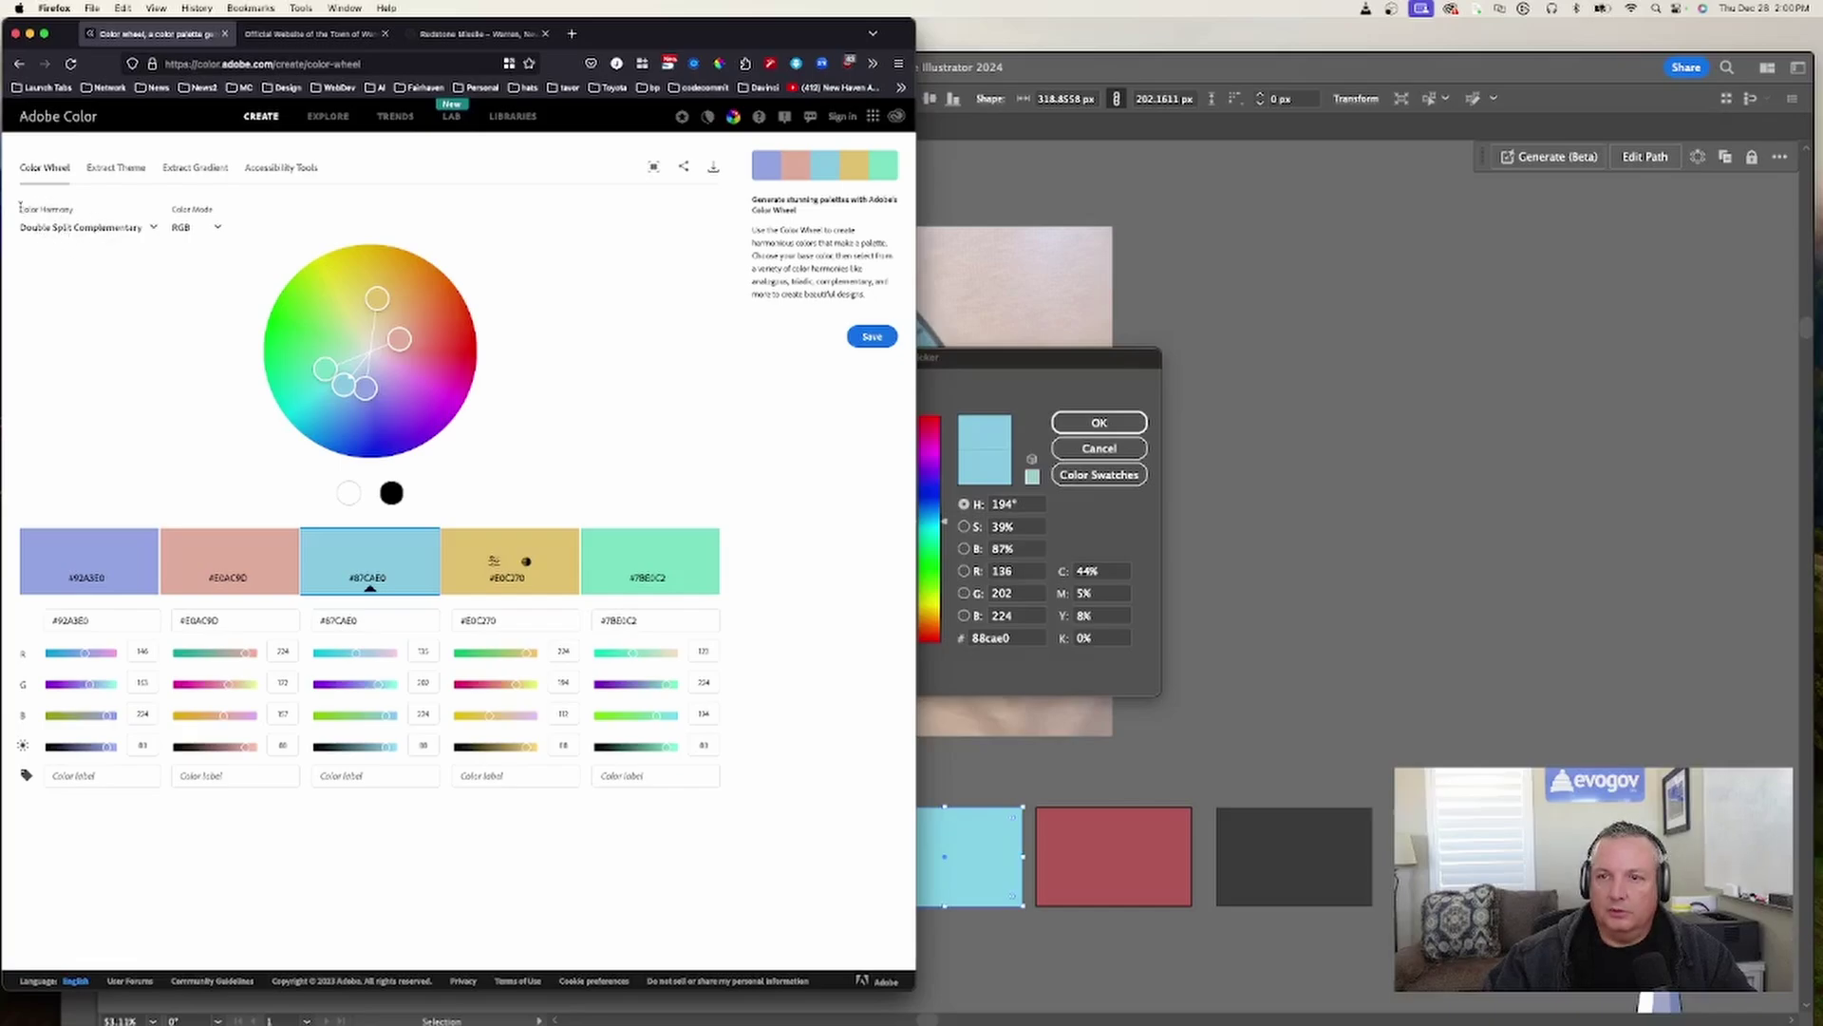
pyautogui.moveTo(20, 204); pyautogui.dragTo(76, 213)
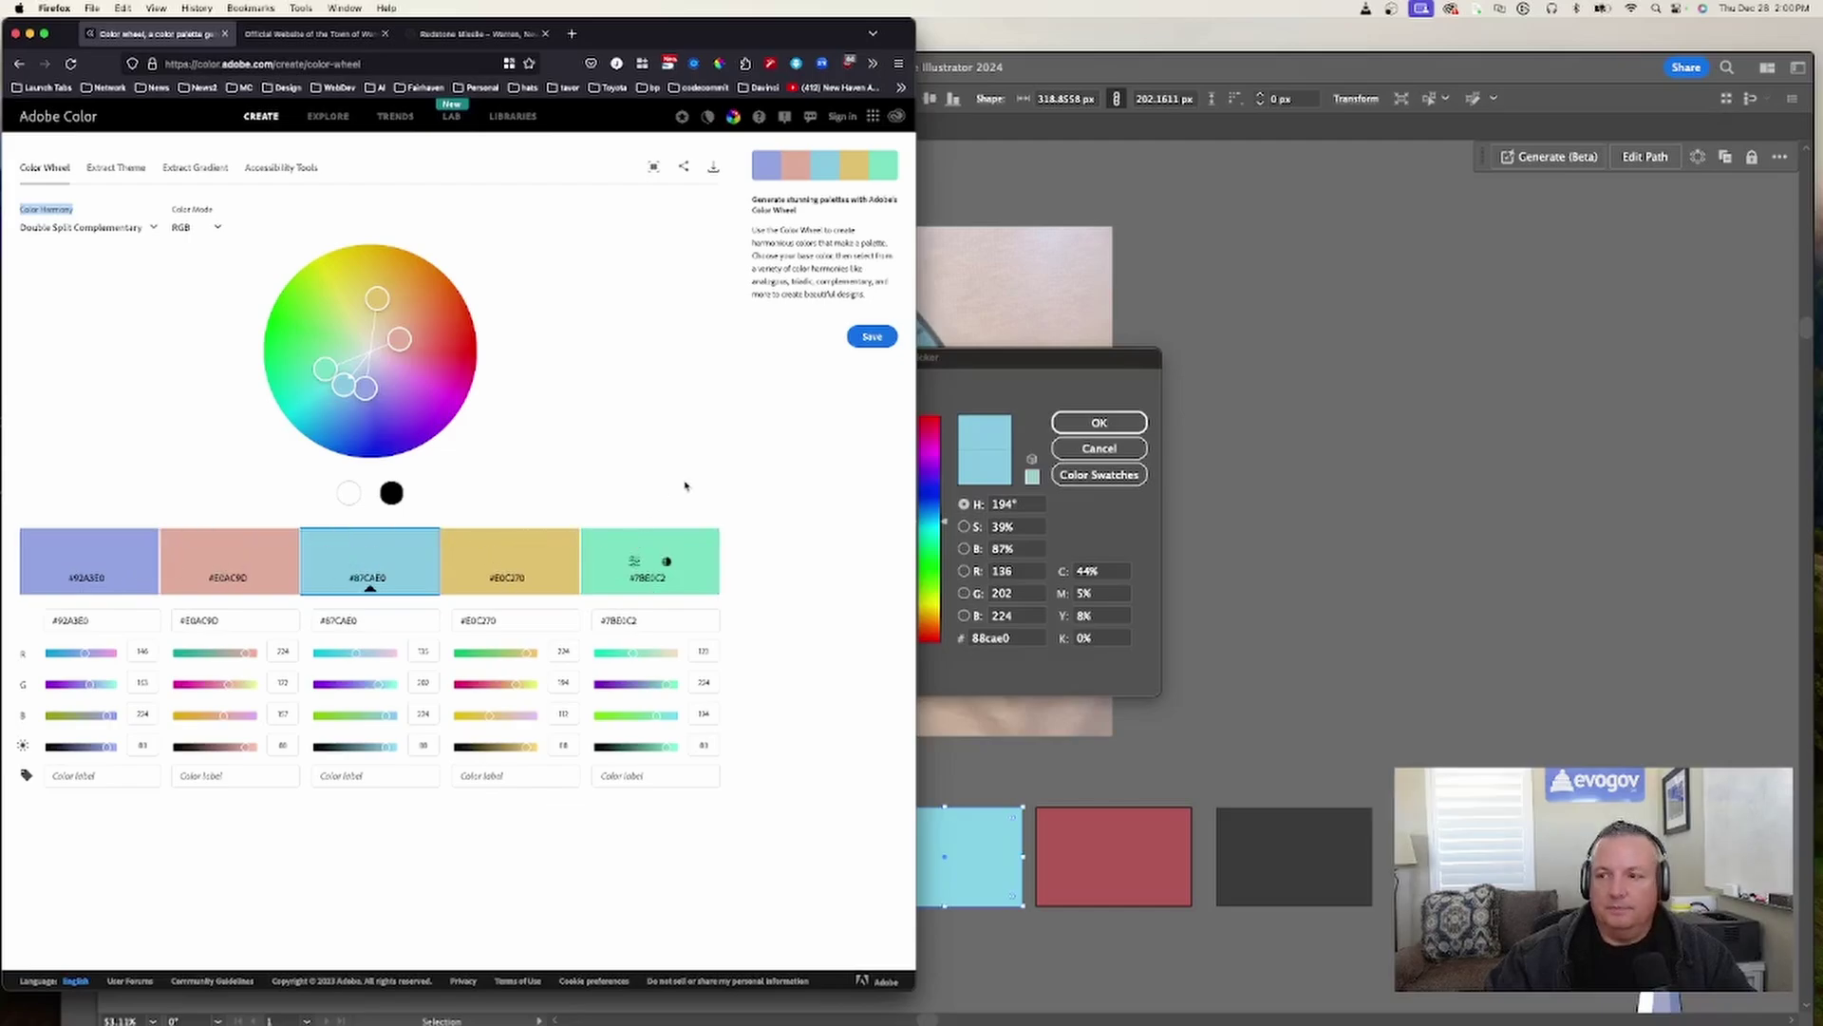
pyautogui.click(808, 459)
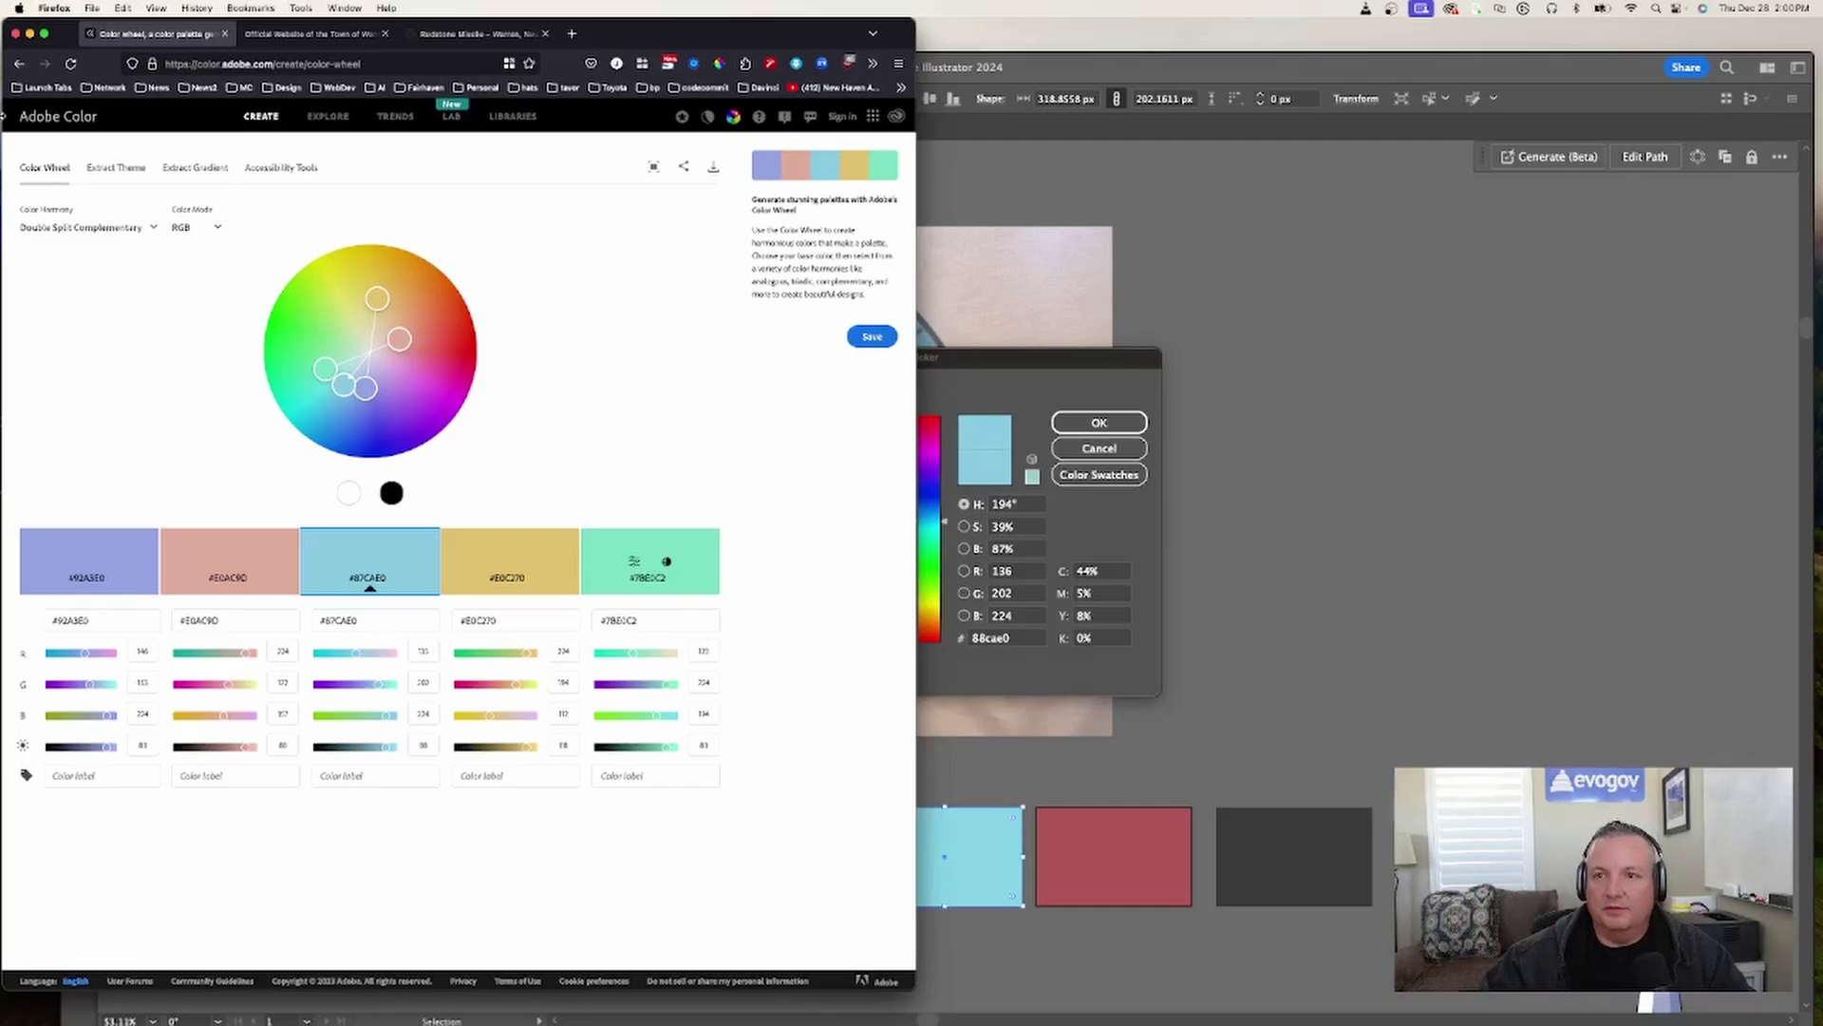
pyautogui.click(94, 227)
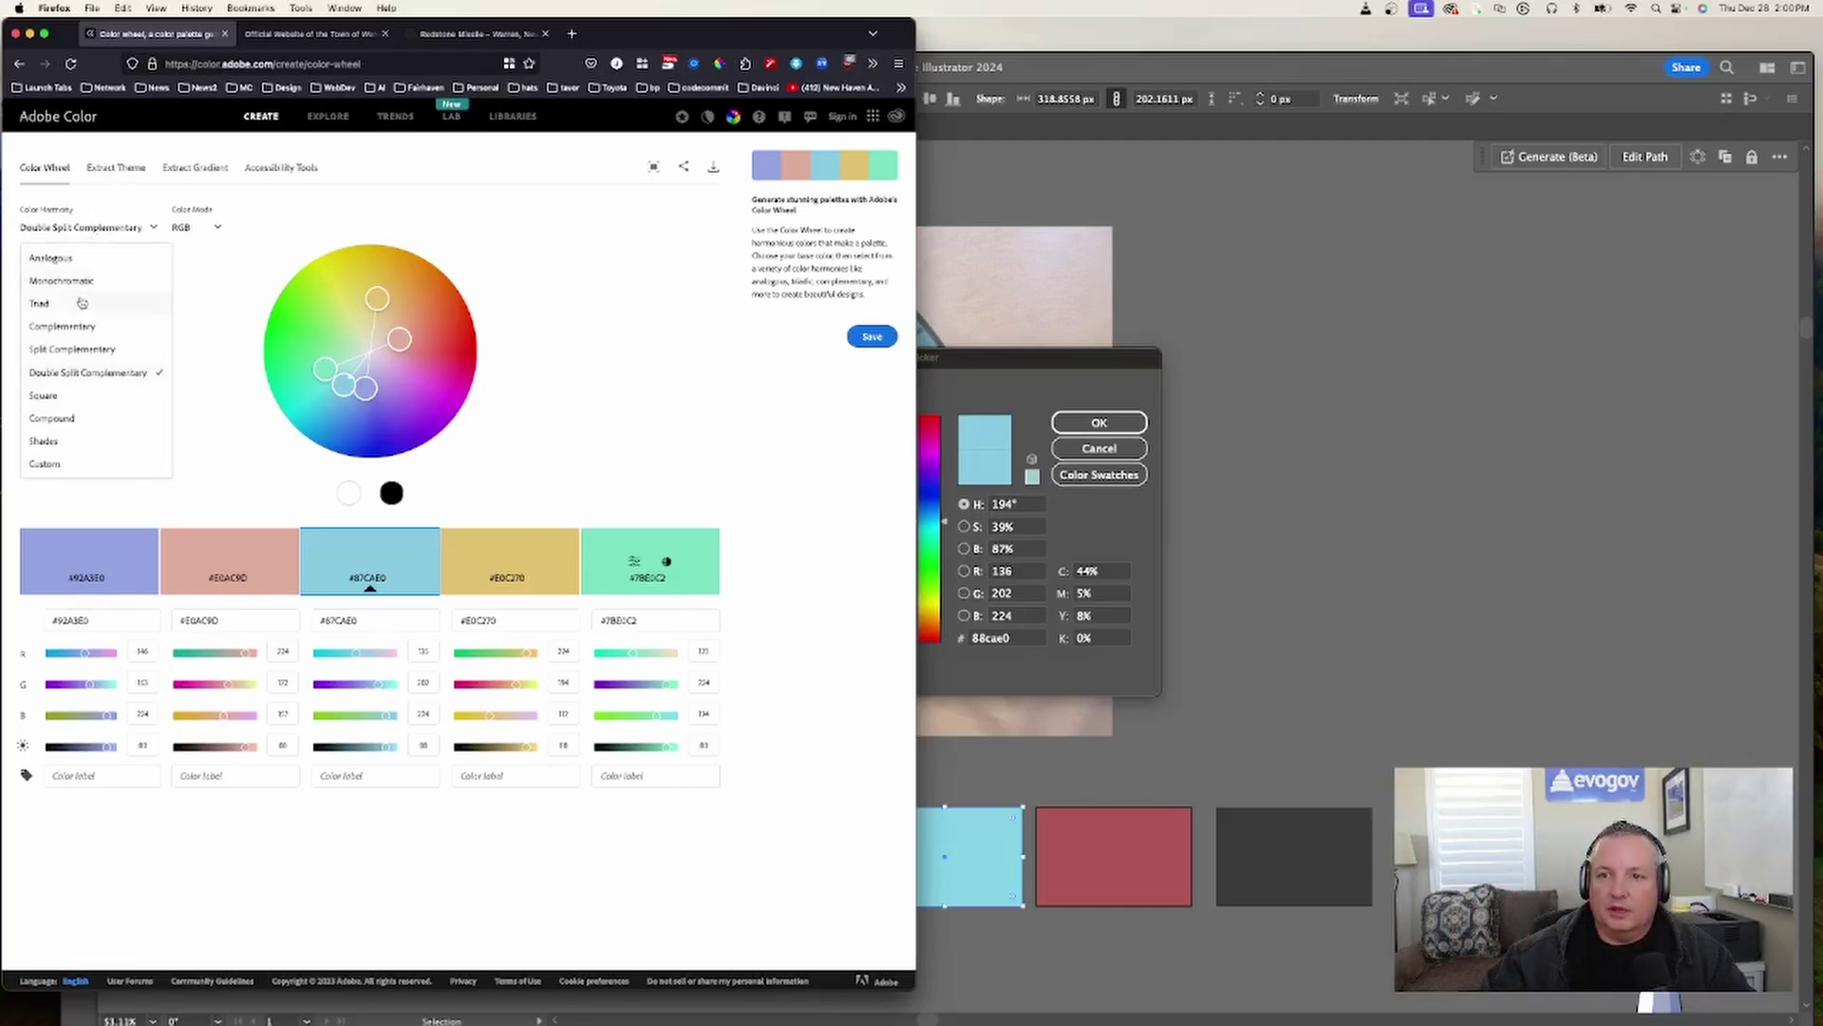
pyautogui.click(70, 328)
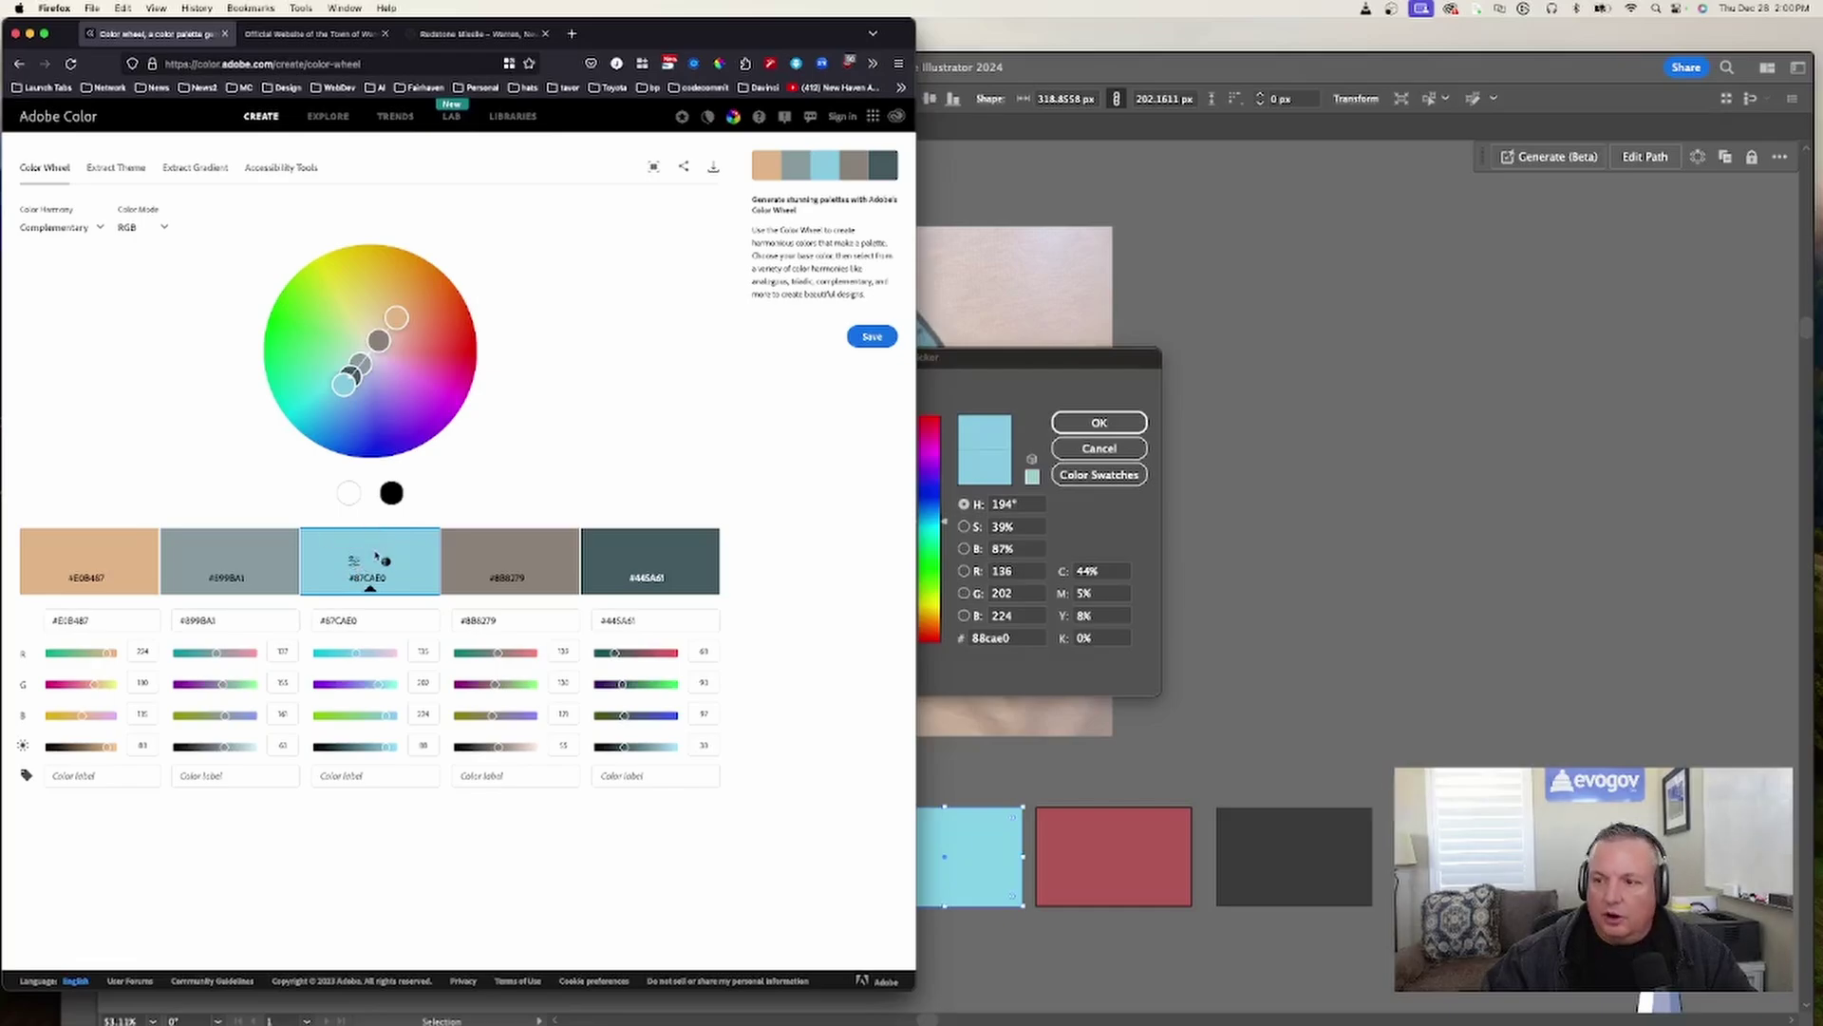
# - Close the Color Picker in Illustrator and return to Adobe Color to review the complementary palette
pyautogui.click(1284, 222)
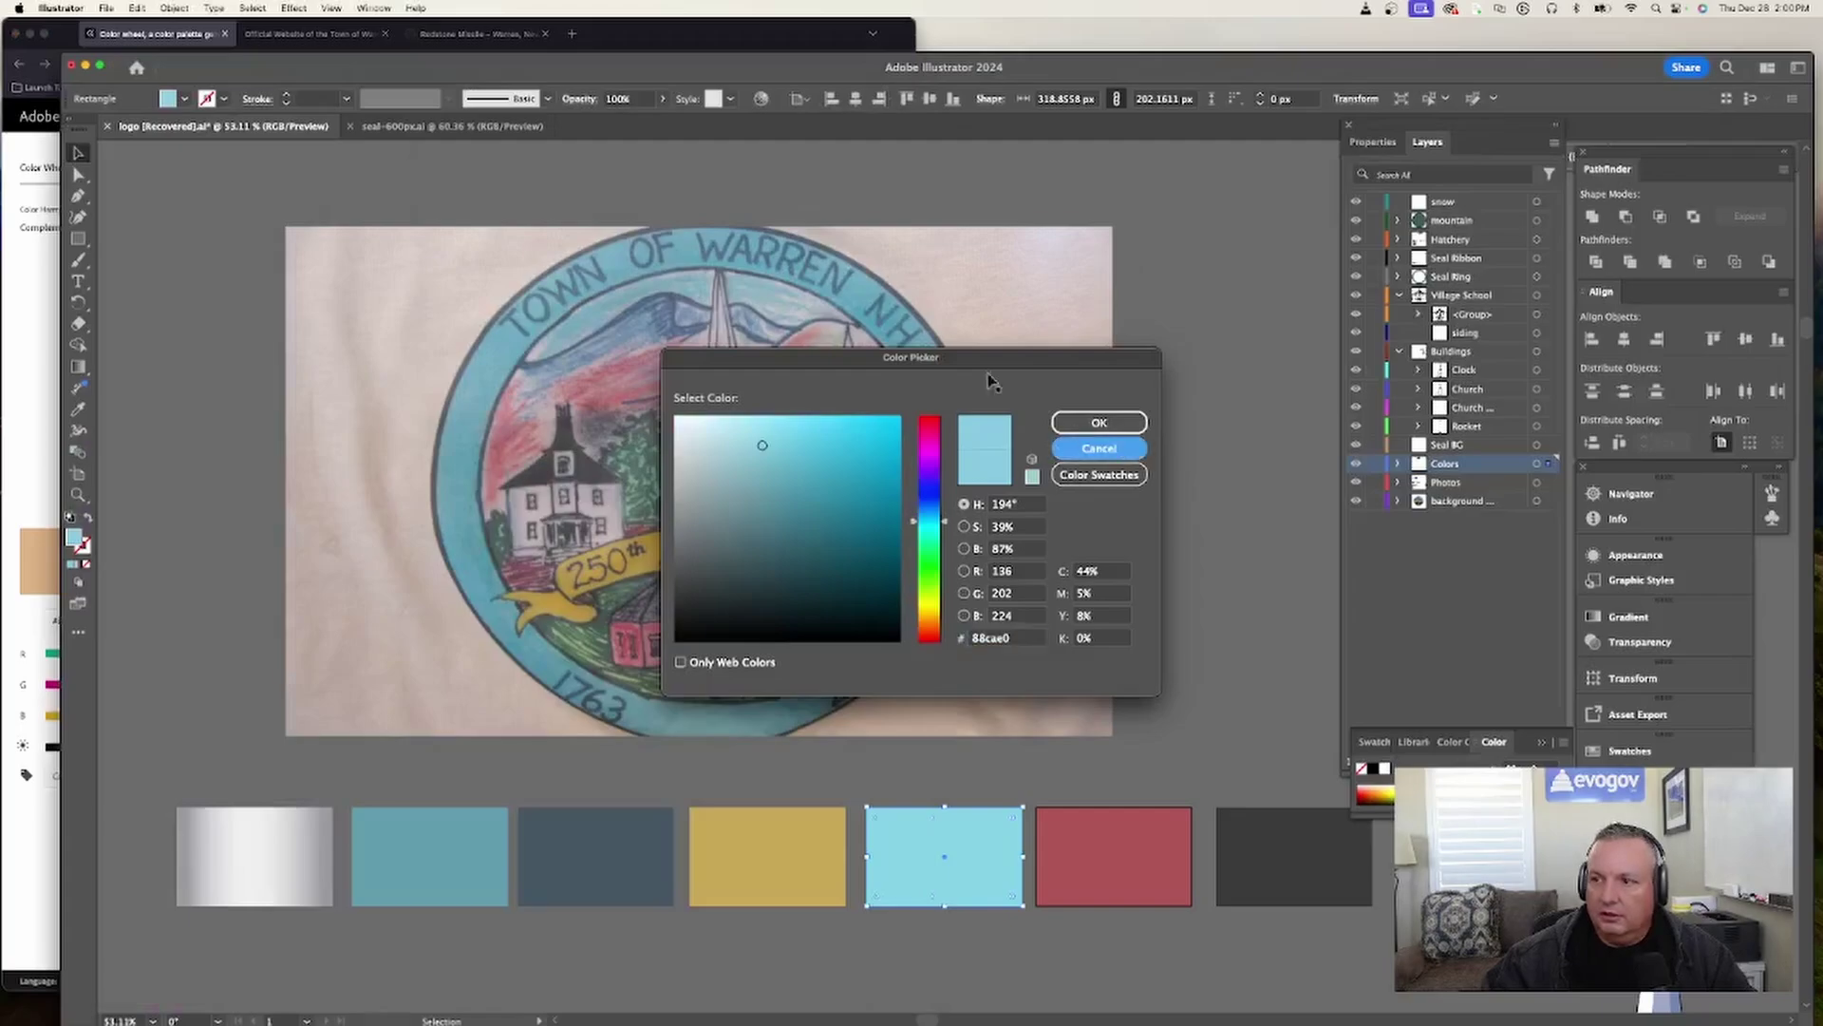
pyautogui.press('Return')
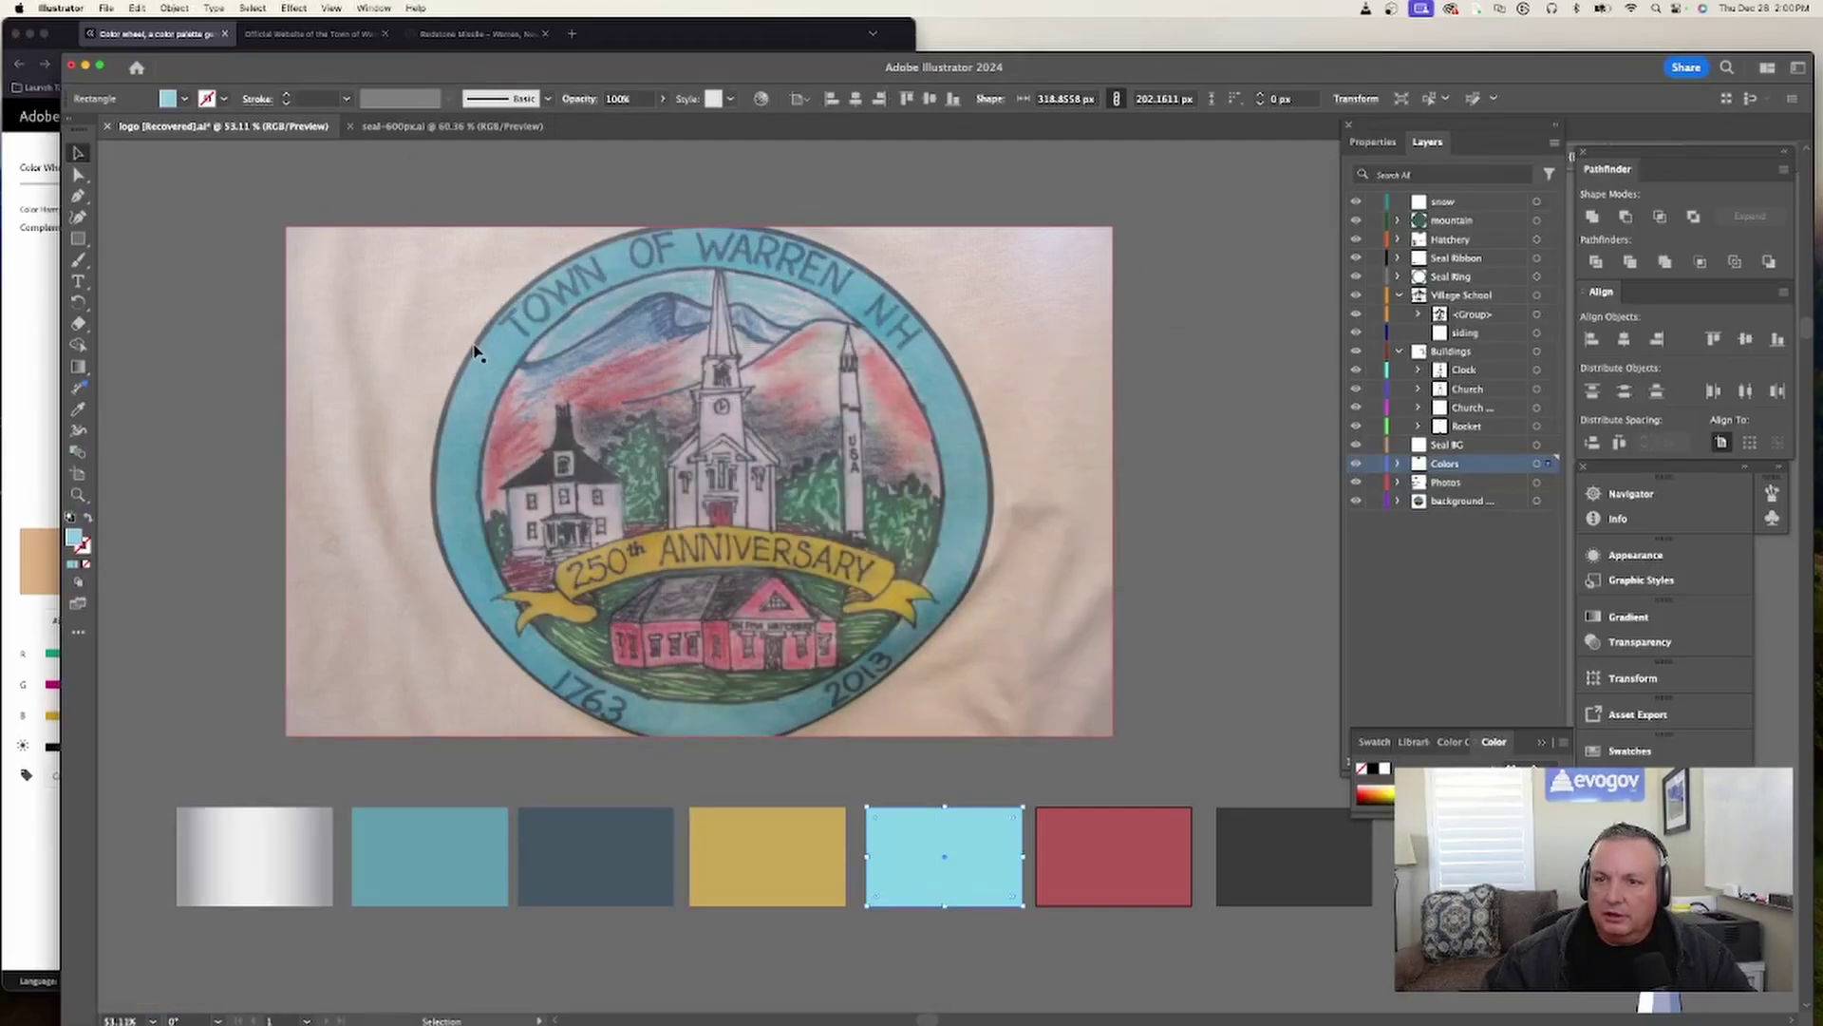
pyautogui.click(27, 311)
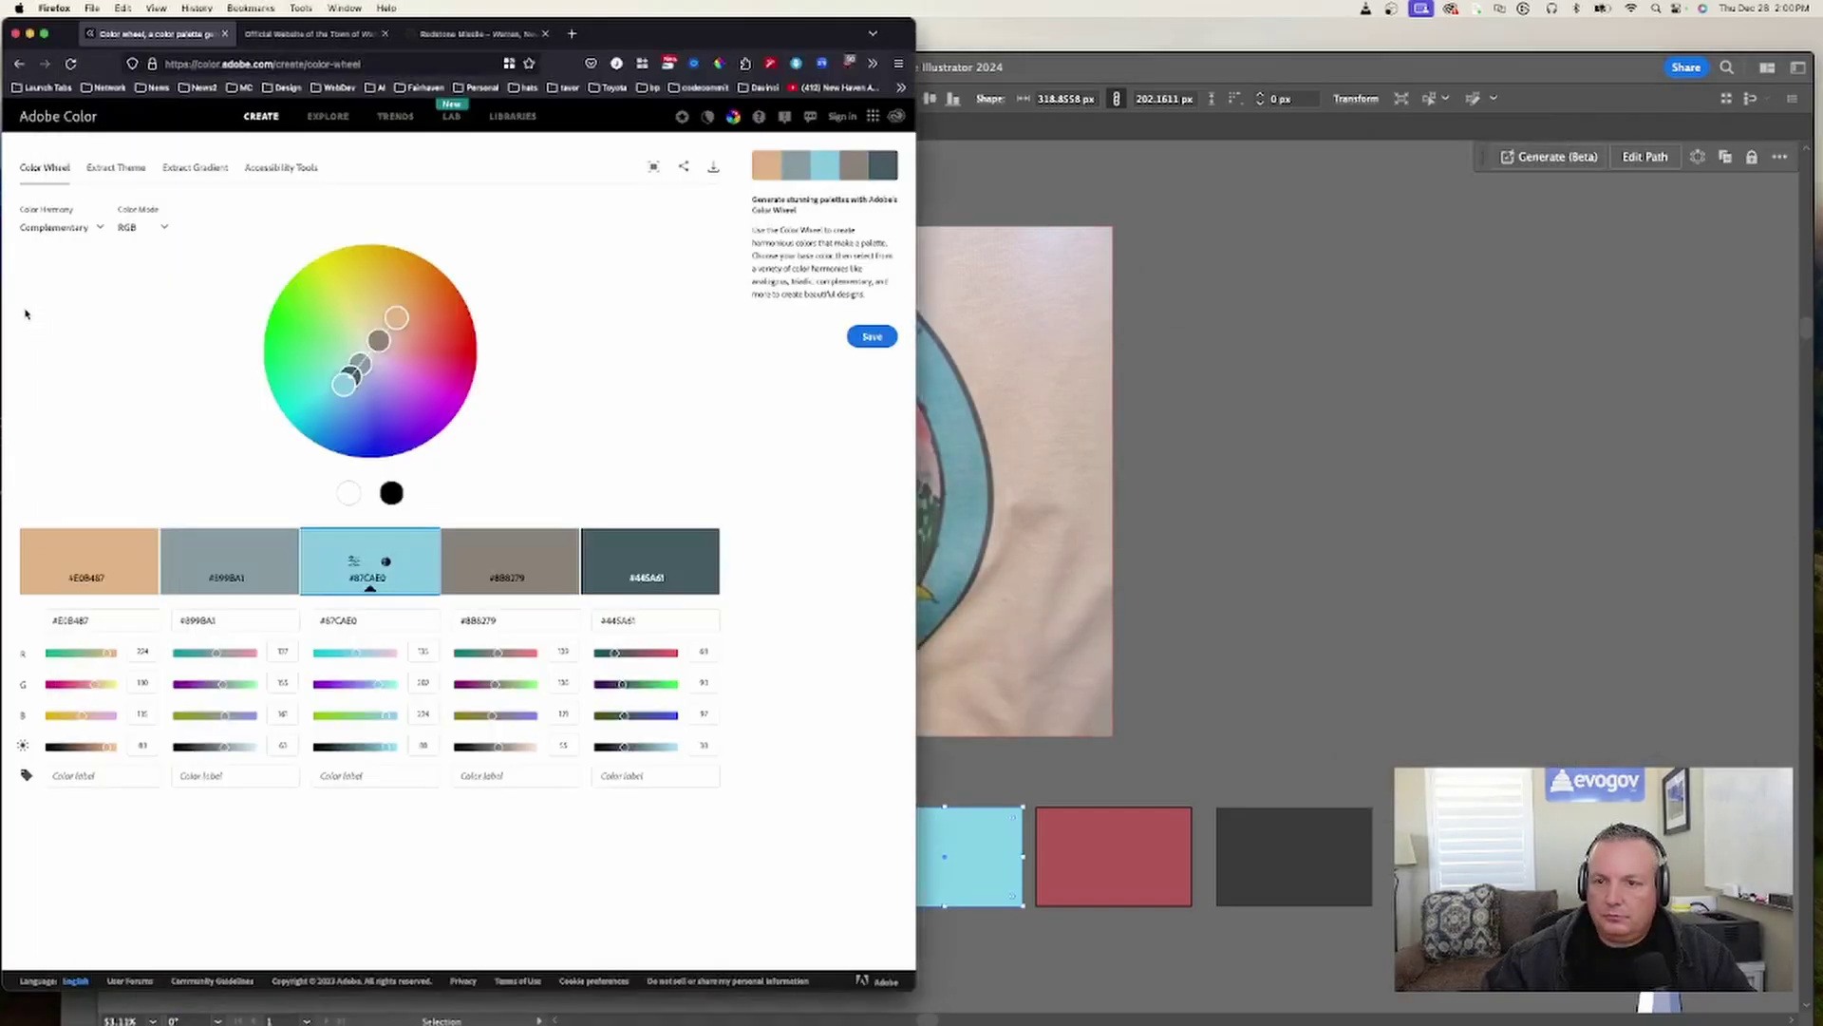
pyautogui.click(137, 535)
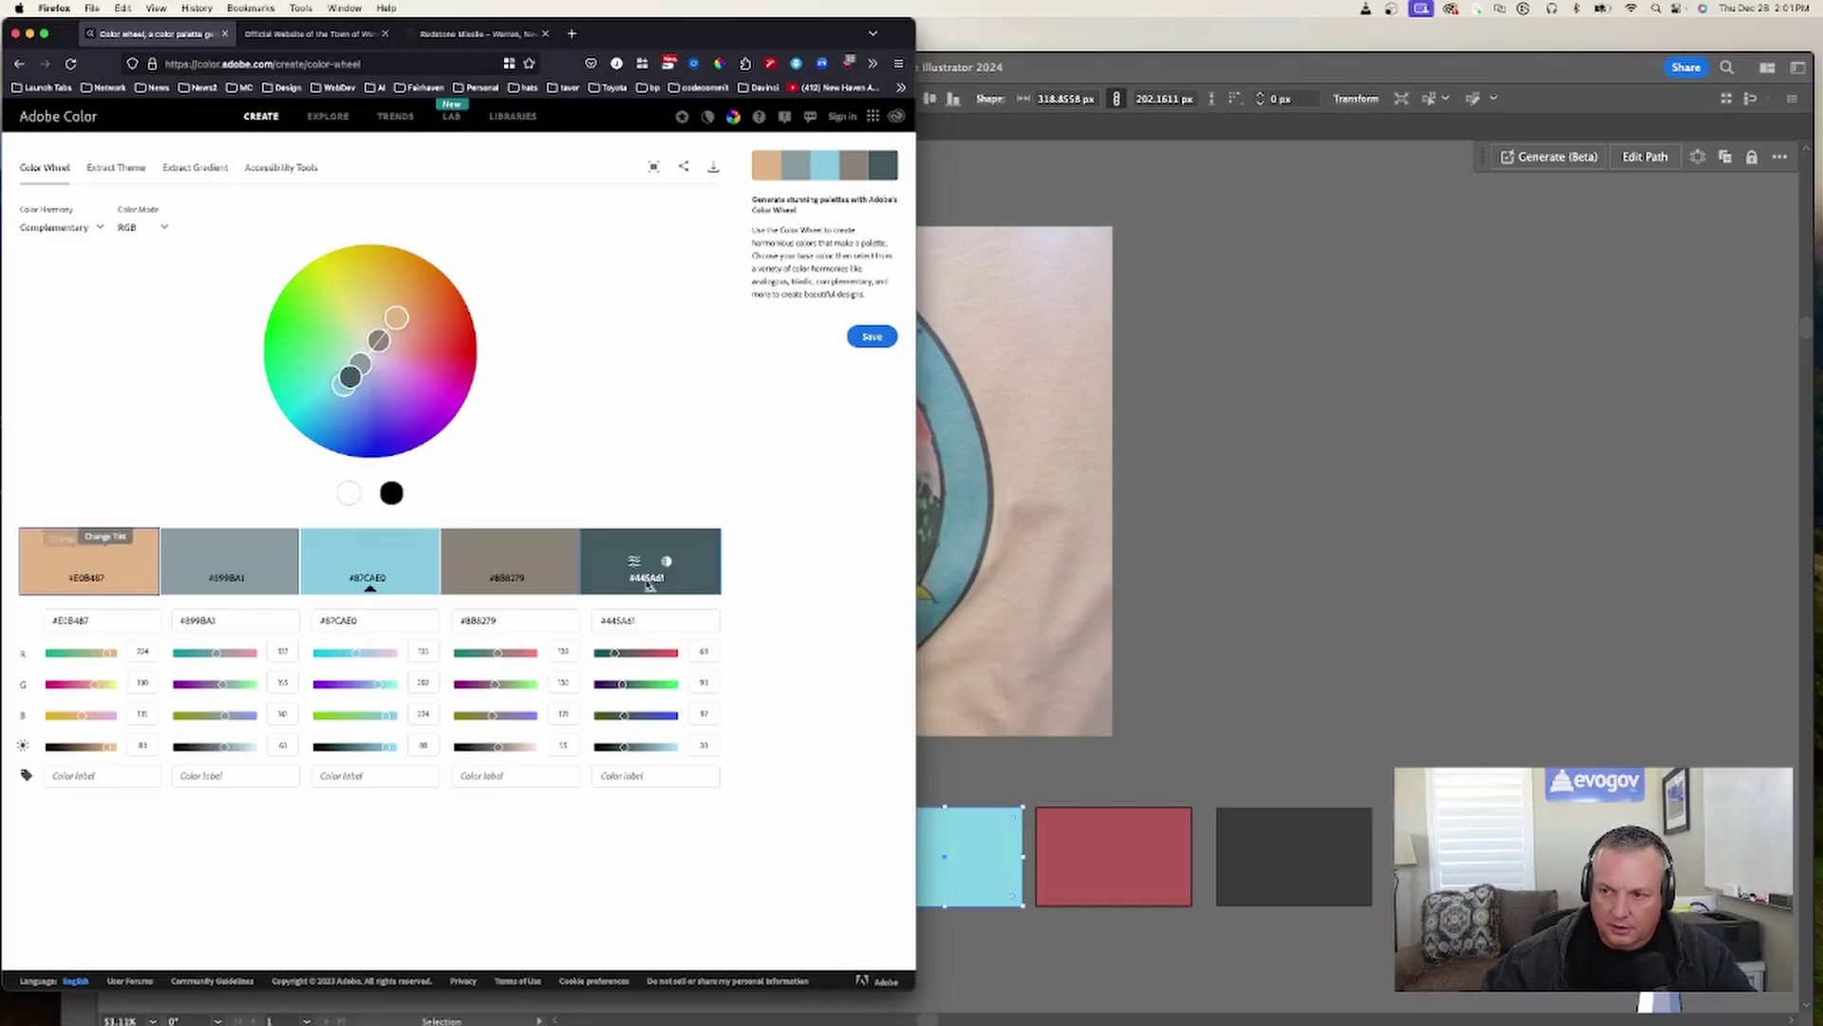
# - Switch back to Illustrator and examine the Primary Colors and Secondary Colors reference chart below the swatches
pyautogui.click(1336, 529)
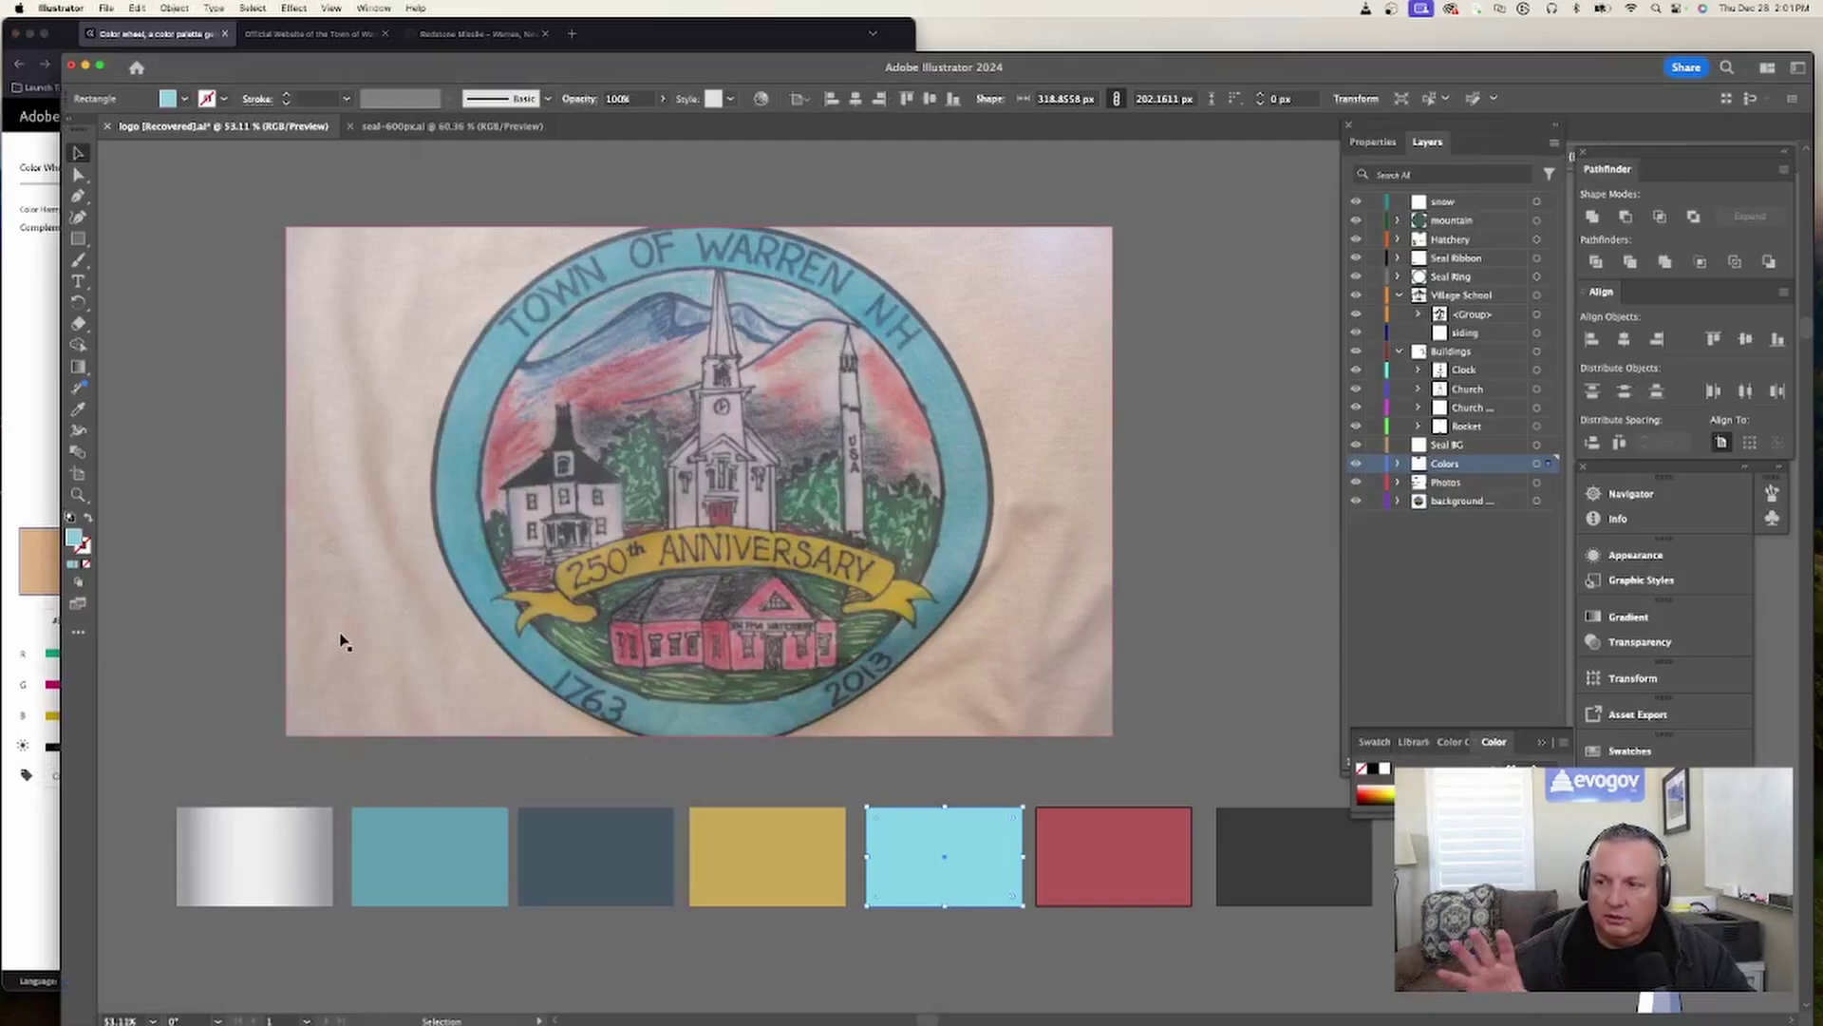
pyautogui.scroll(-5, 344, 642)
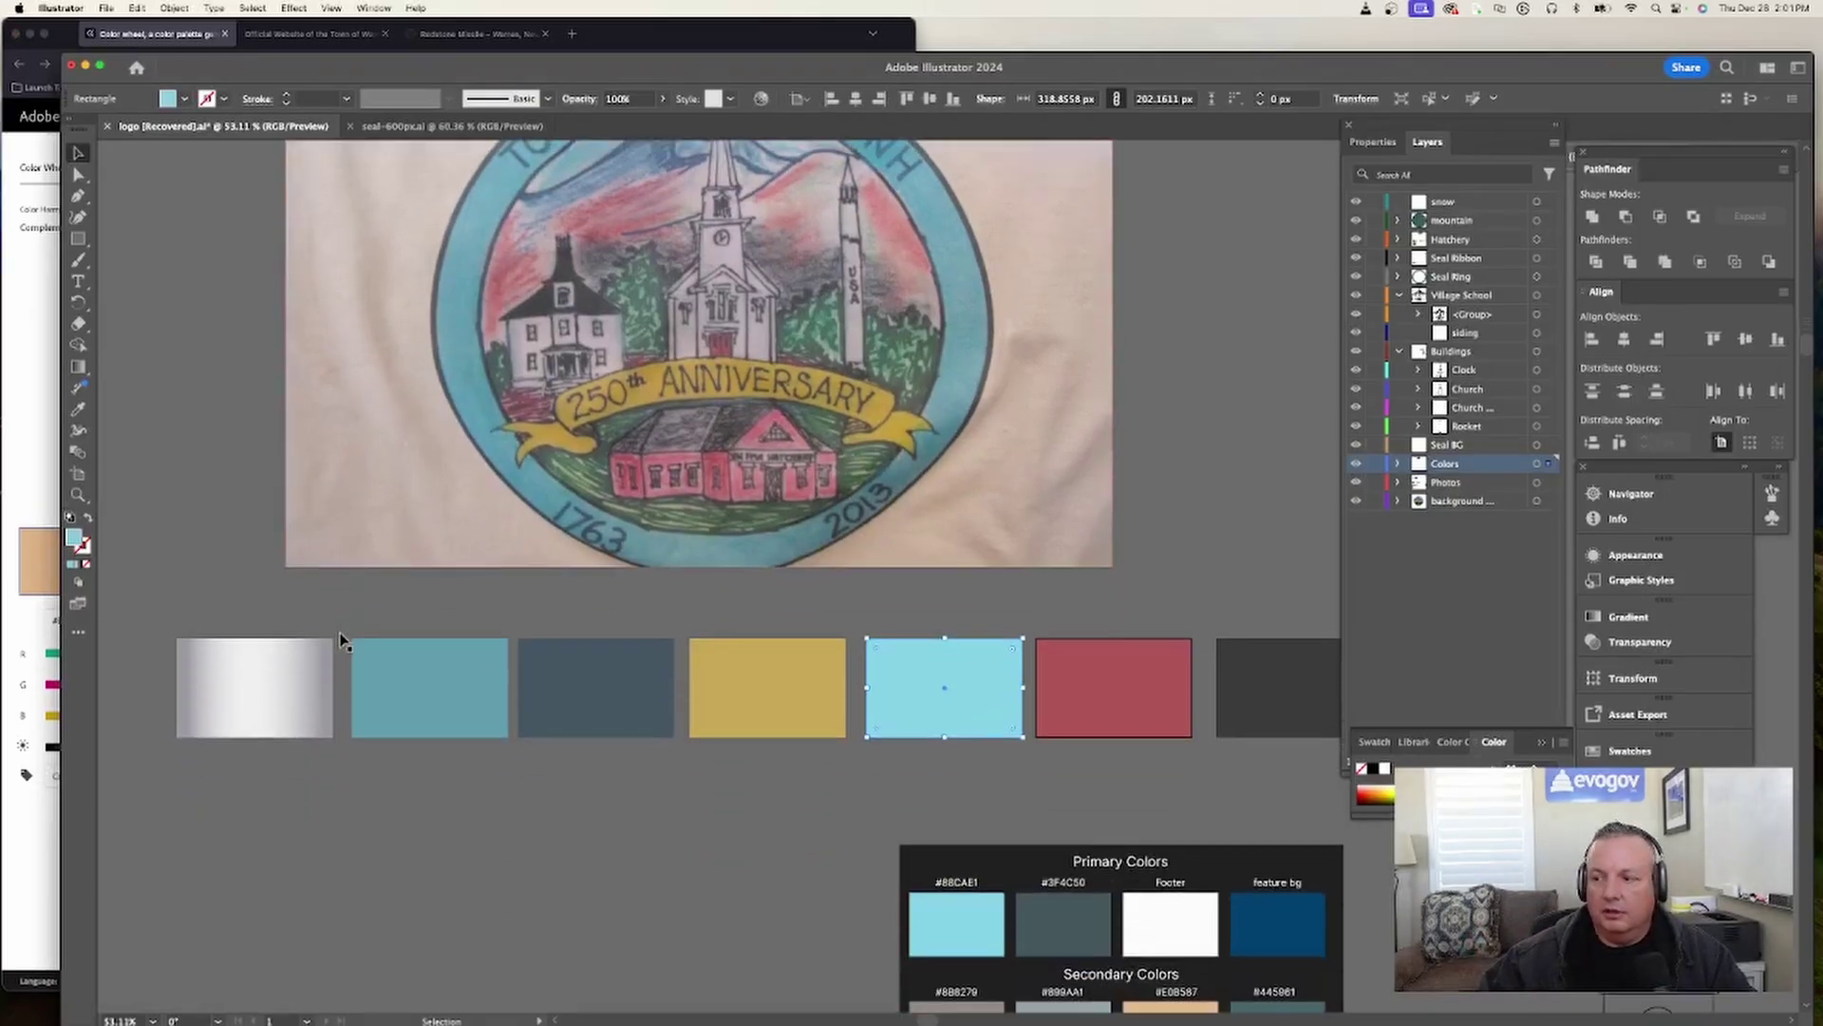
pyautogui.hscroll(5, 1223, 872)
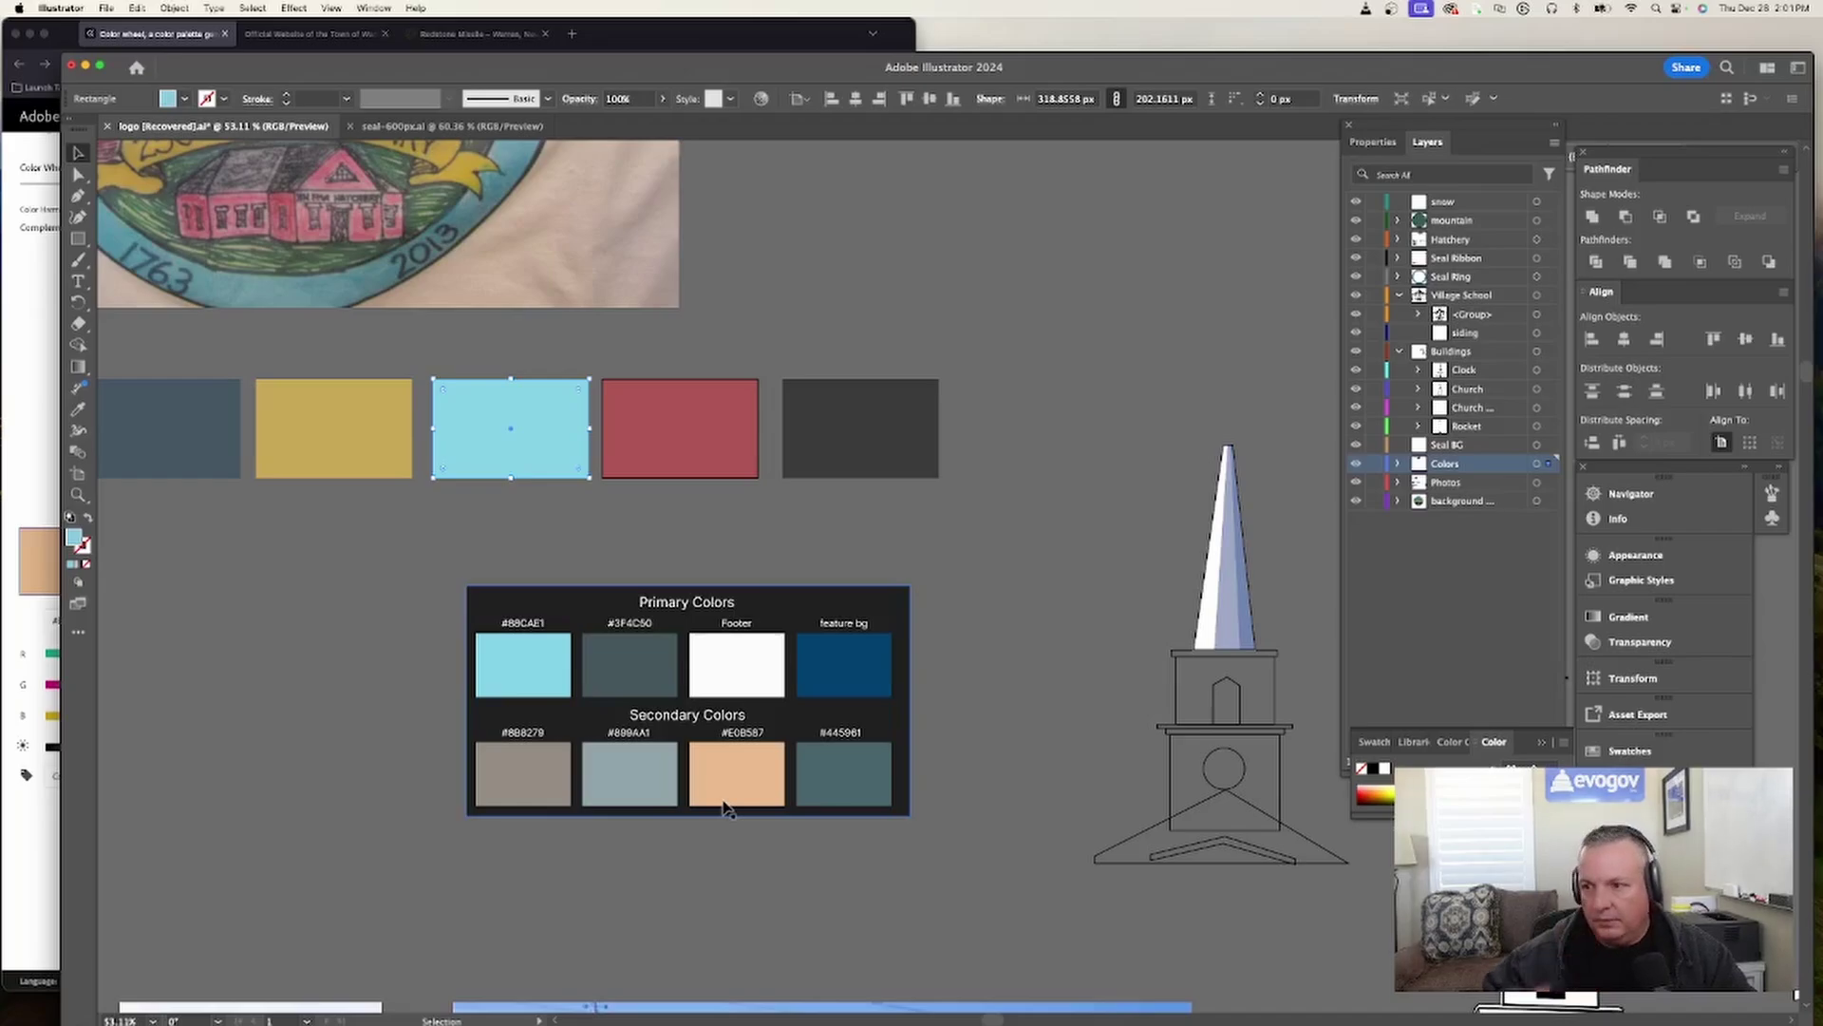
pyautogui.scroll(3, 544, 693)
pyautogui.scroll(5, 544, 693)
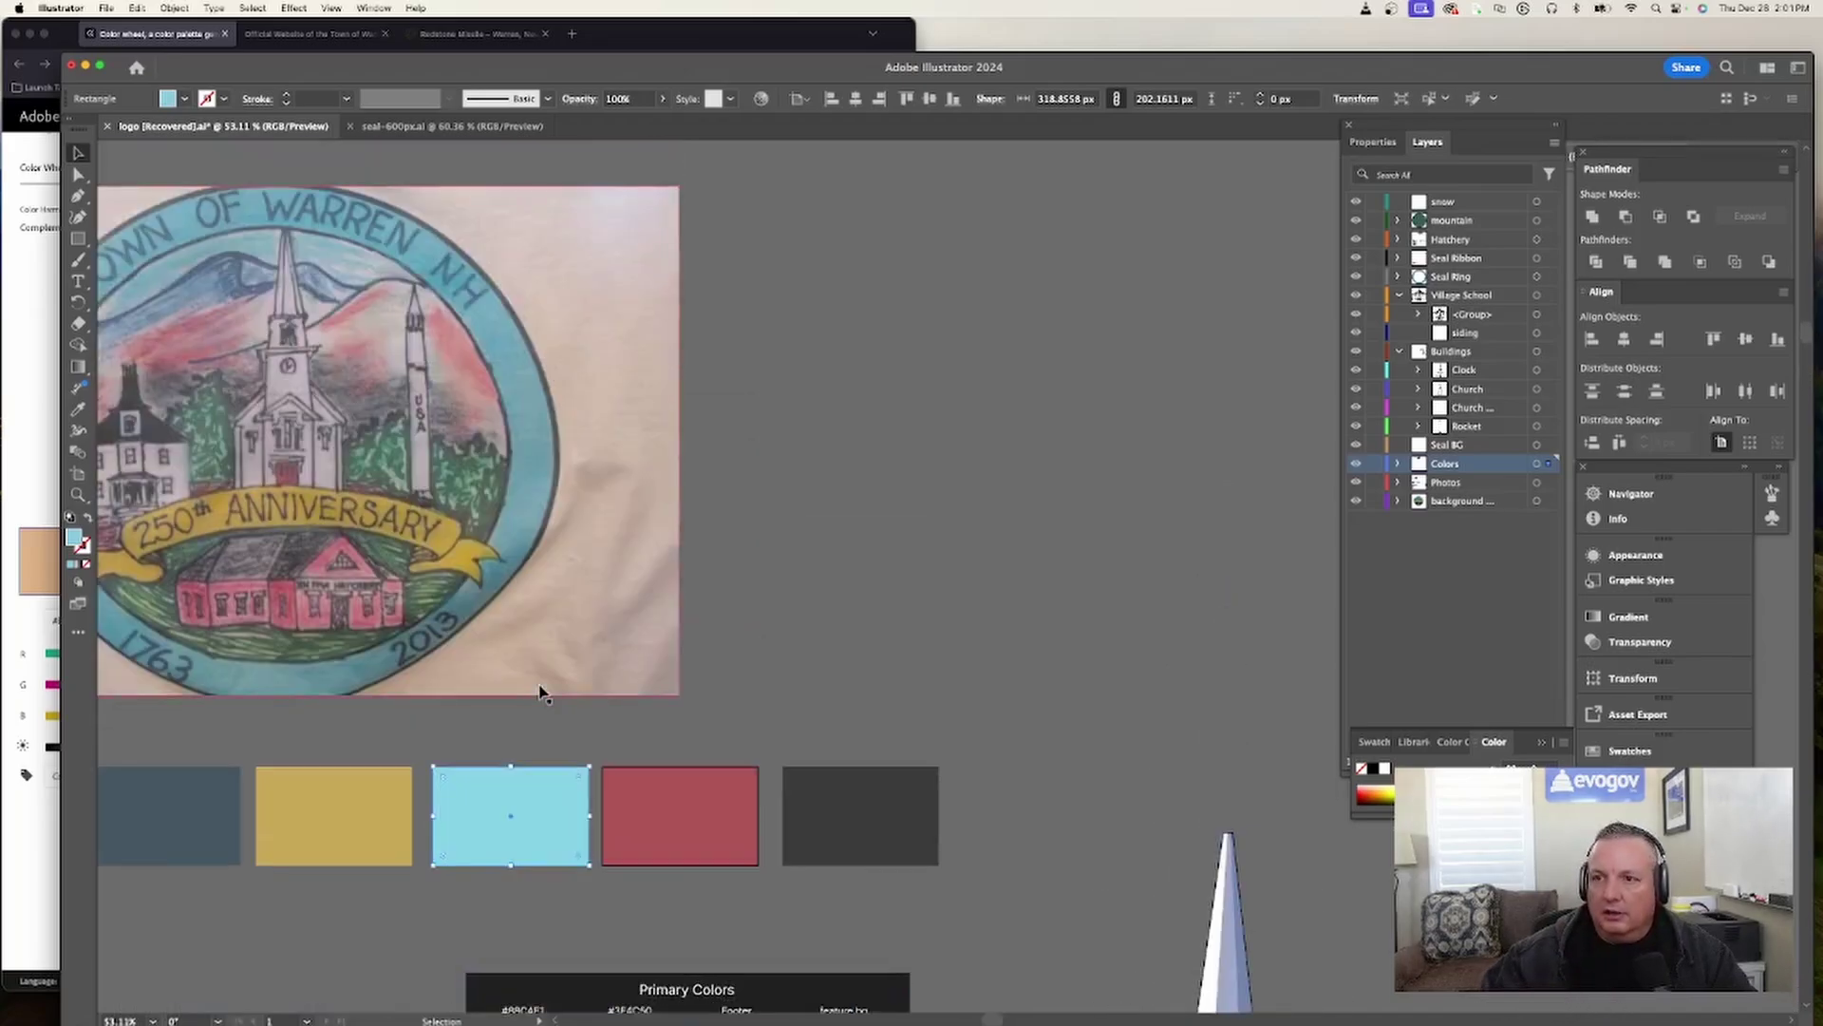
pyautogui.hscroll(-6, 544, 693)
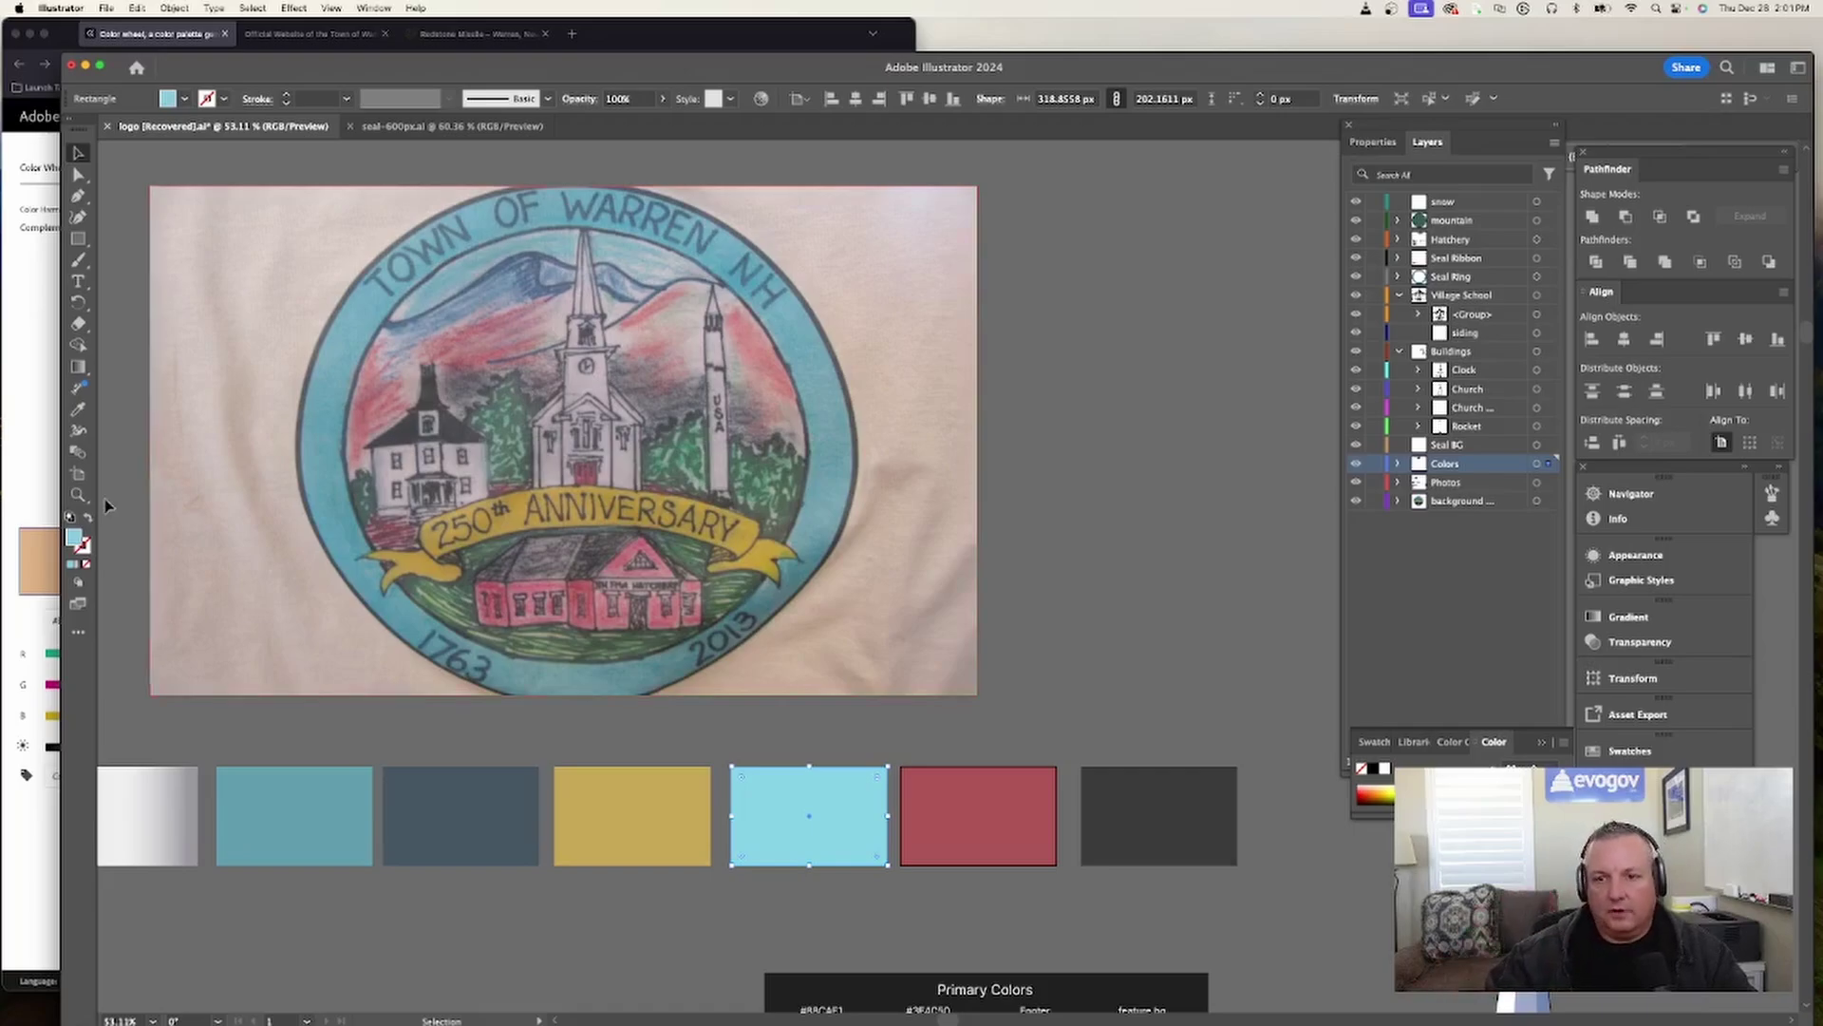
# - Inspect the buildings, ribbon and lettering of the seal photo up close and as a whole
pyautogui.click(80, 494)
pyautogui.moveTo(374, 417); pyautogui.dragTo(508, 418)
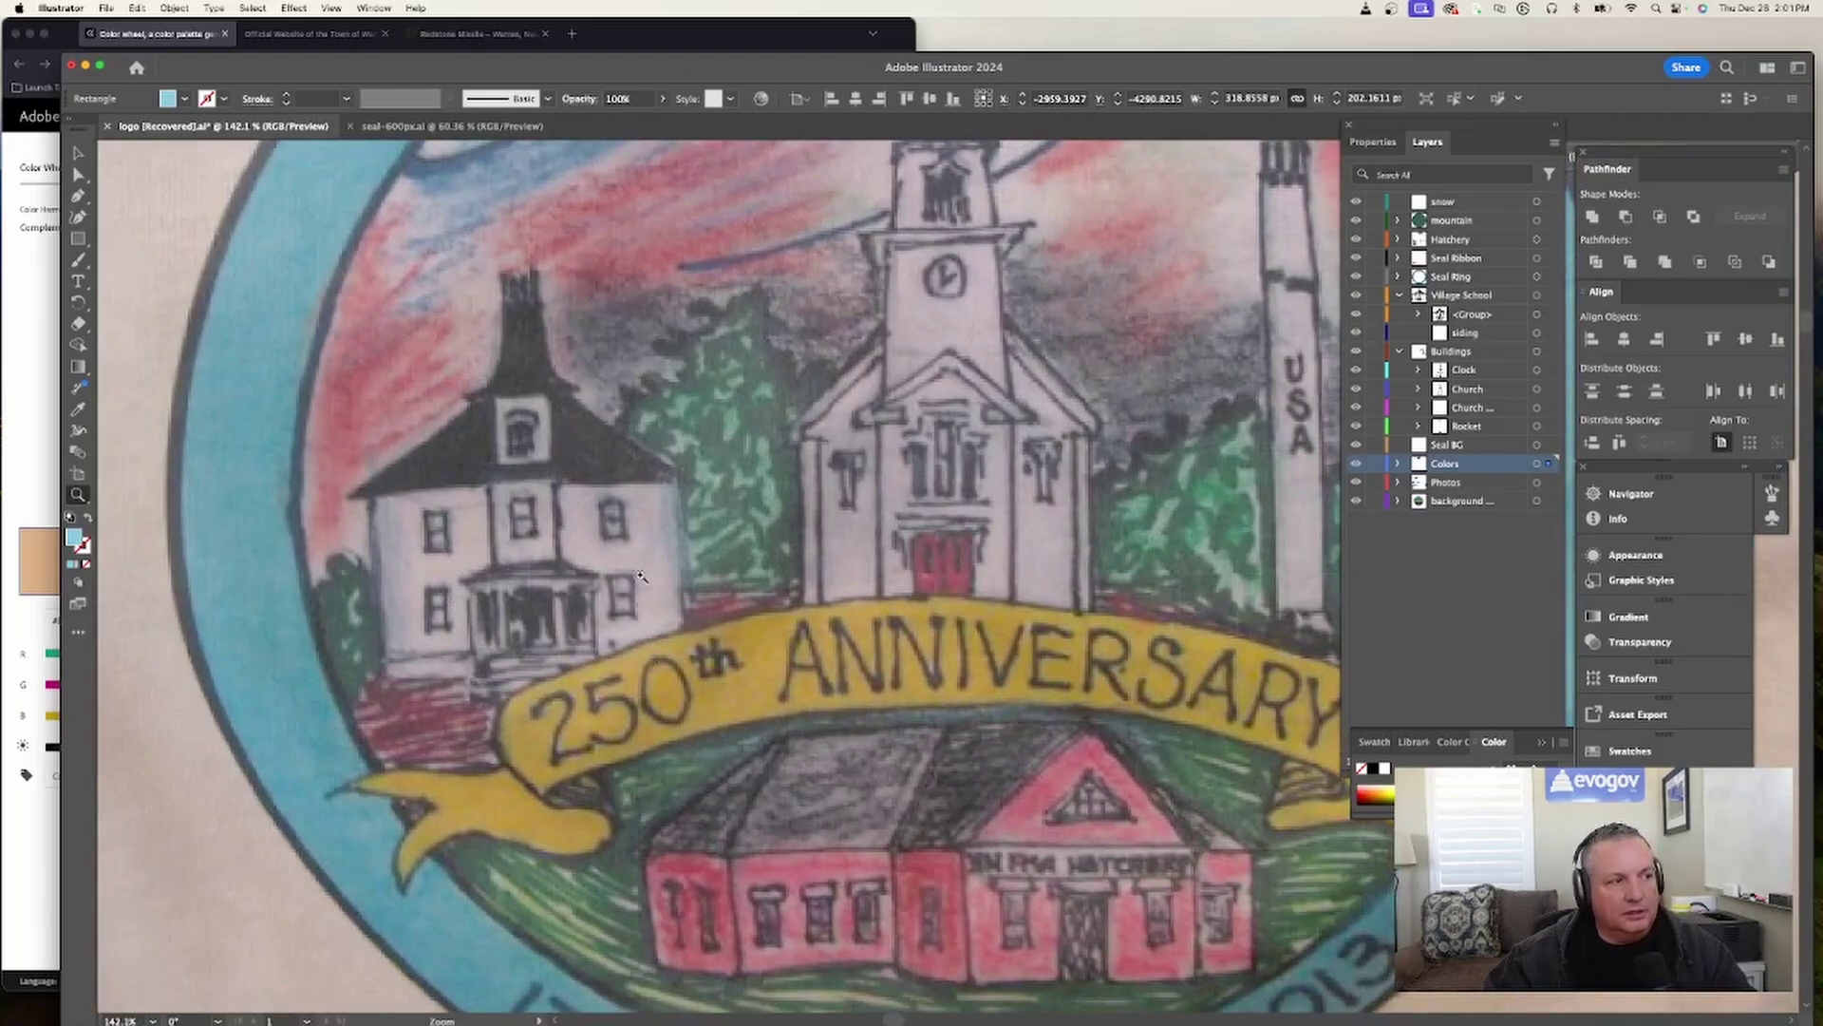
pyautogui.moveTo(809, 672); pyautogui.dragTo(563, 680)
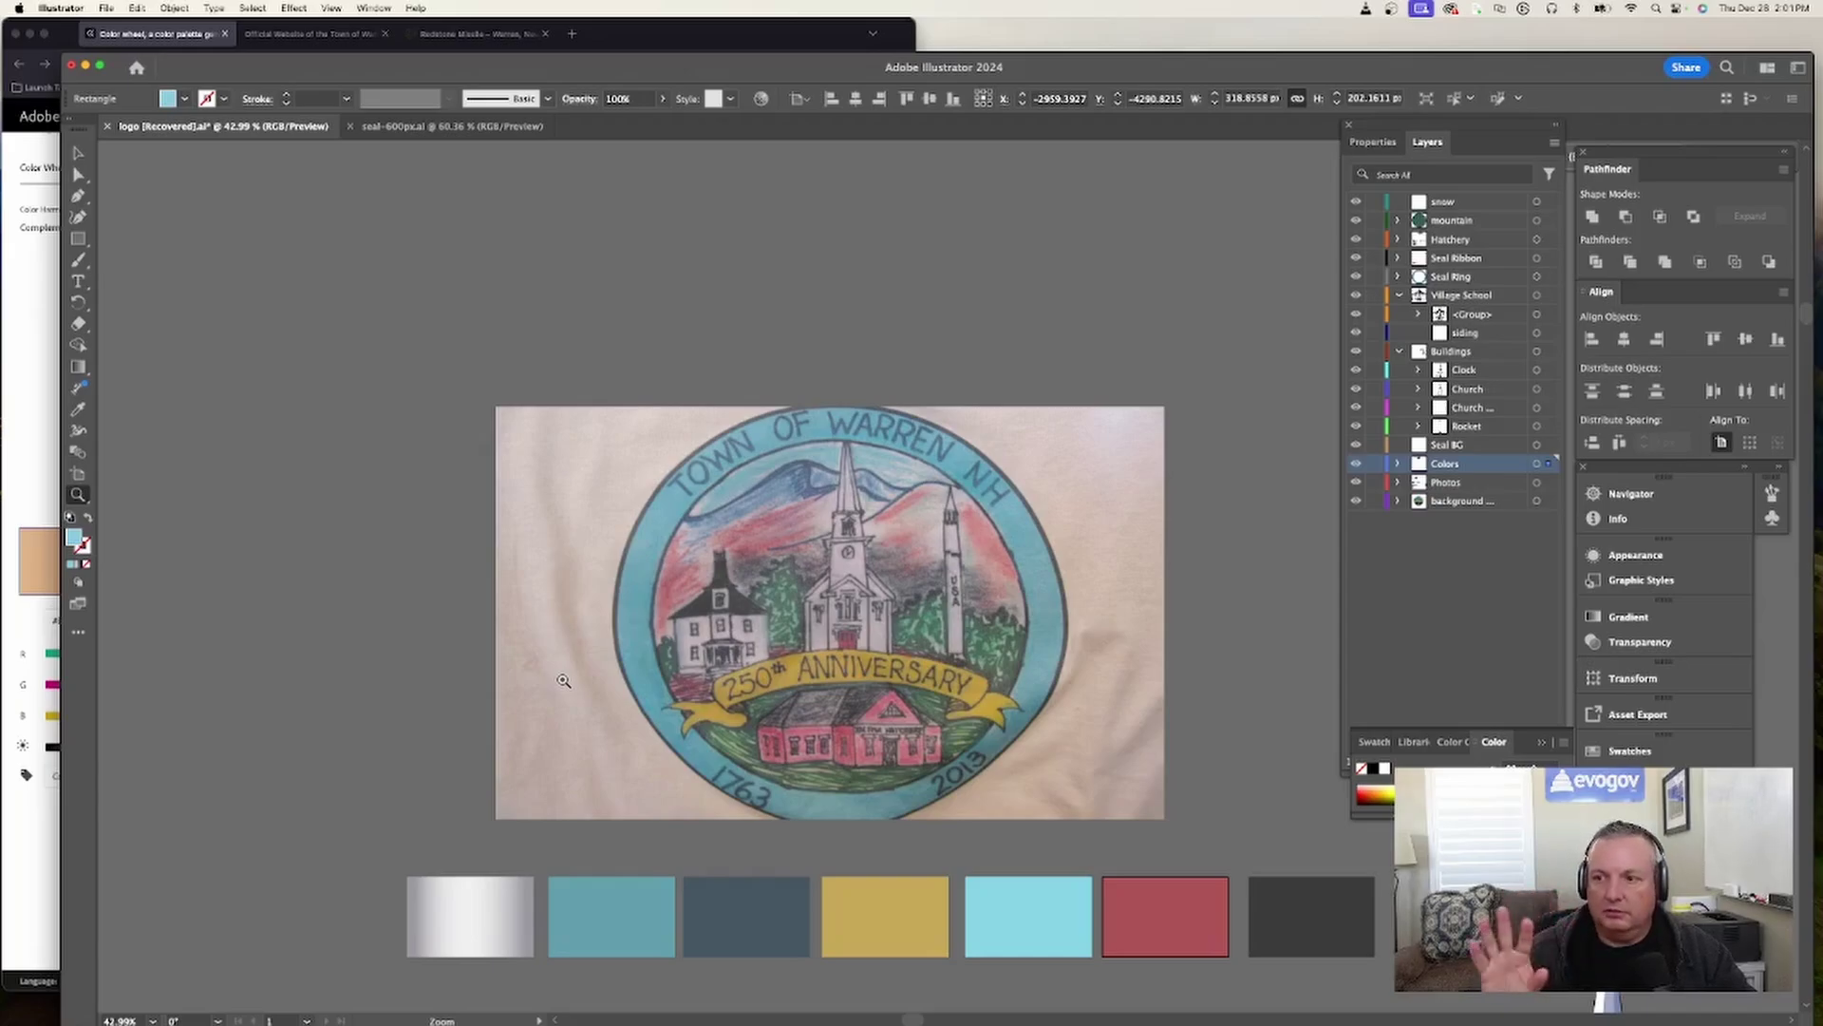
pyautogui.moveTo(714, 644); pyautogui.dragTo(930, 576)
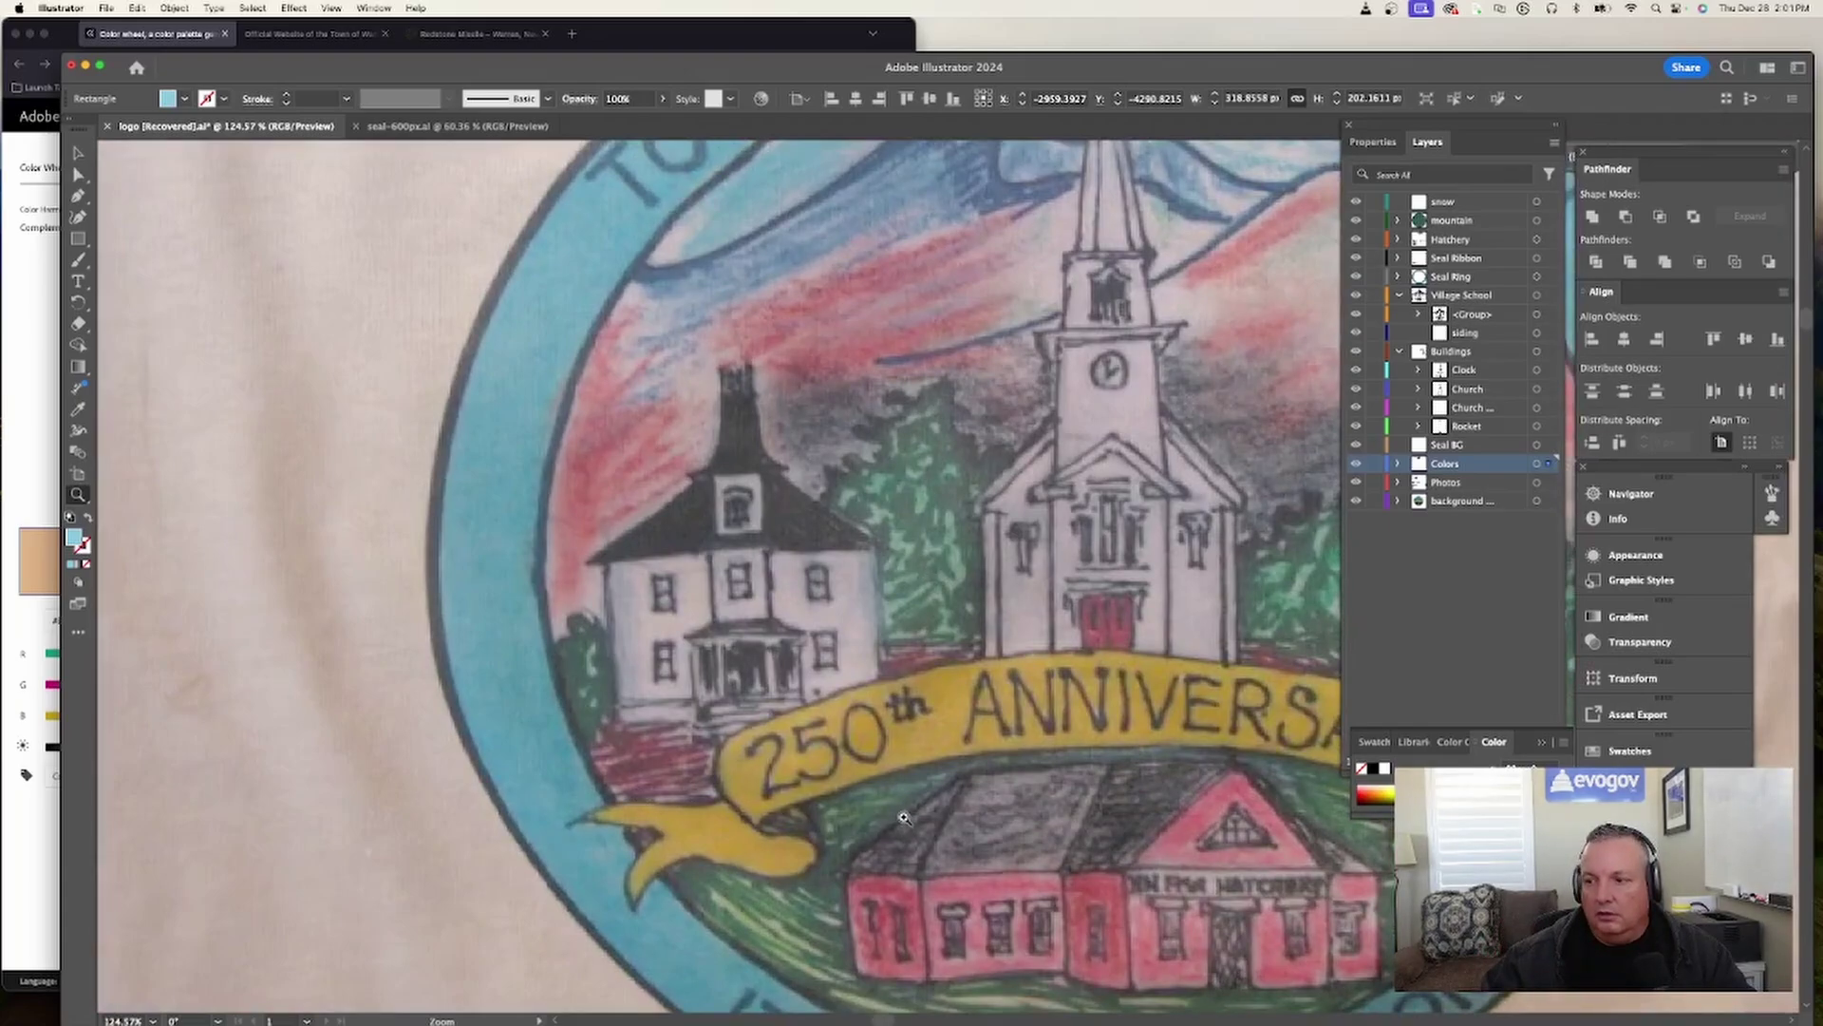
pyautogui.moveTo(902, 831); pyautogui.dragTo(762, 821)
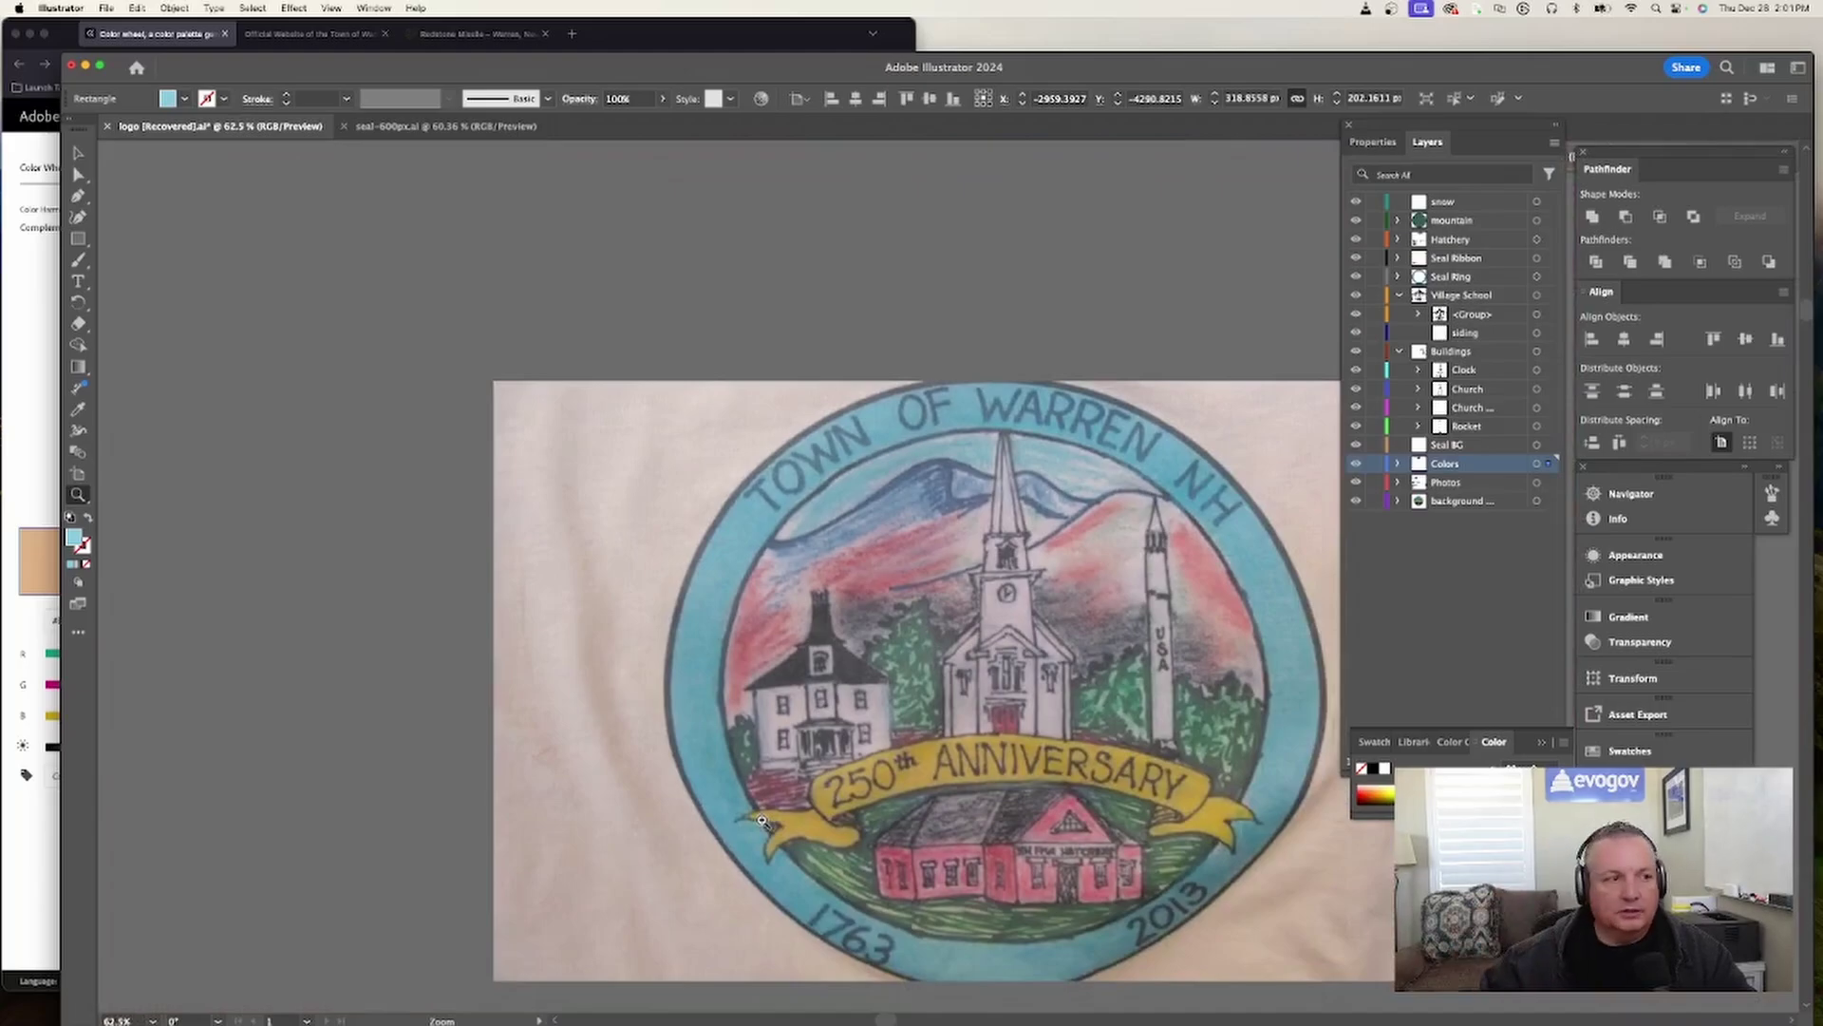
pyautogui.hscroll(5, 761, 820)
pyautogui.hscroll(3, 757, 819)
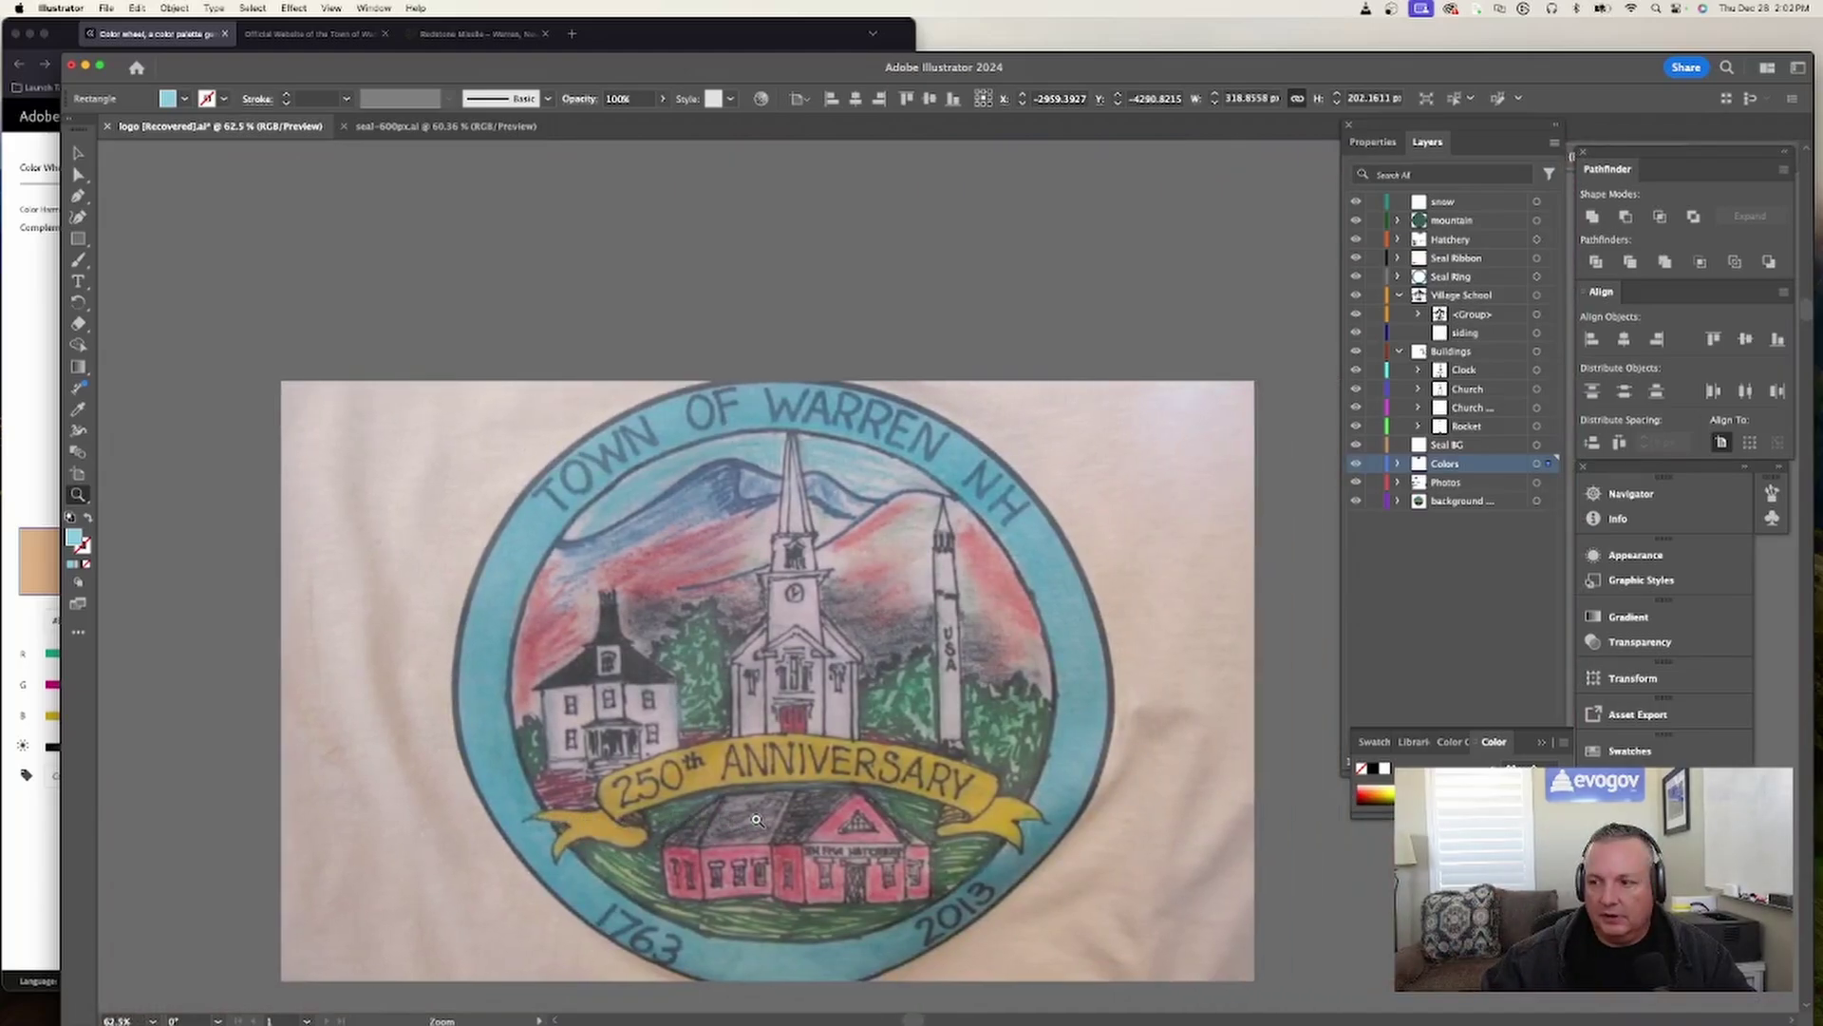
# - Go past the seal photo and colour chart to view the photo of the white church and the rocket
pyautogui.scroll(-10, 757, 819)
pyautogui.scroll(-10, 757, 820)
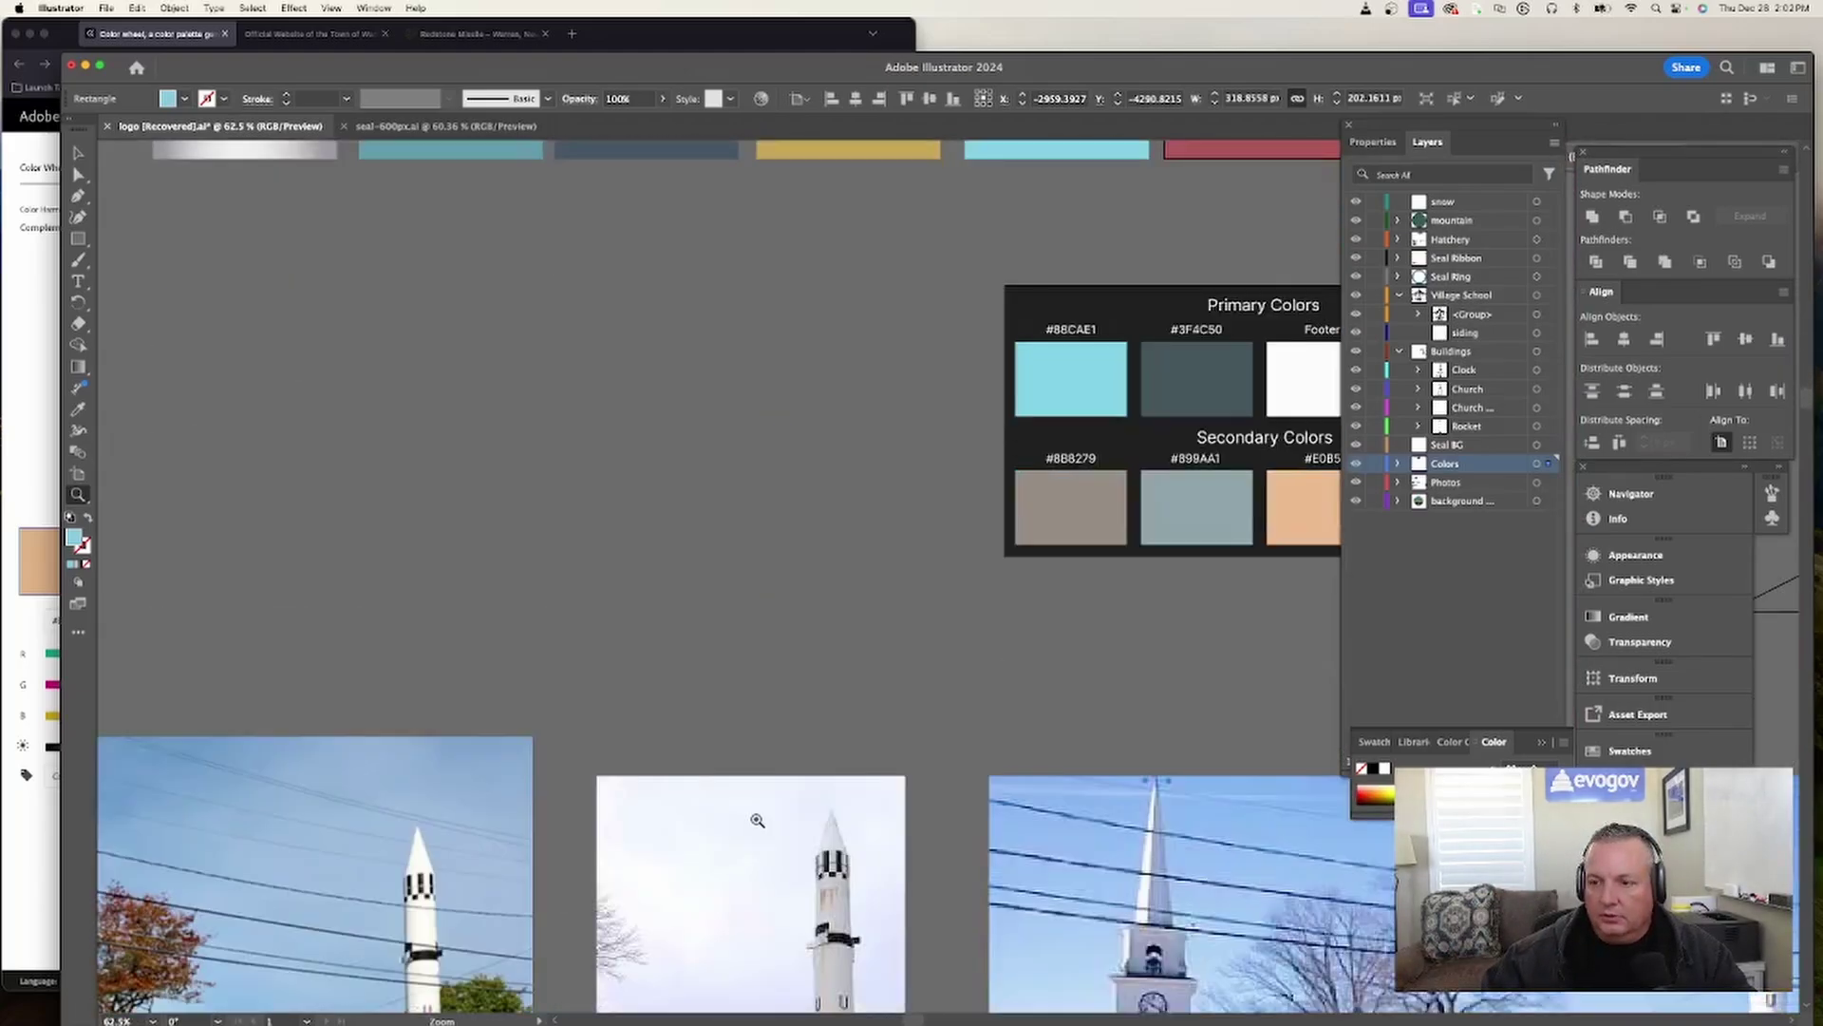
pyautogui.hscroll(-8, 757, 819)
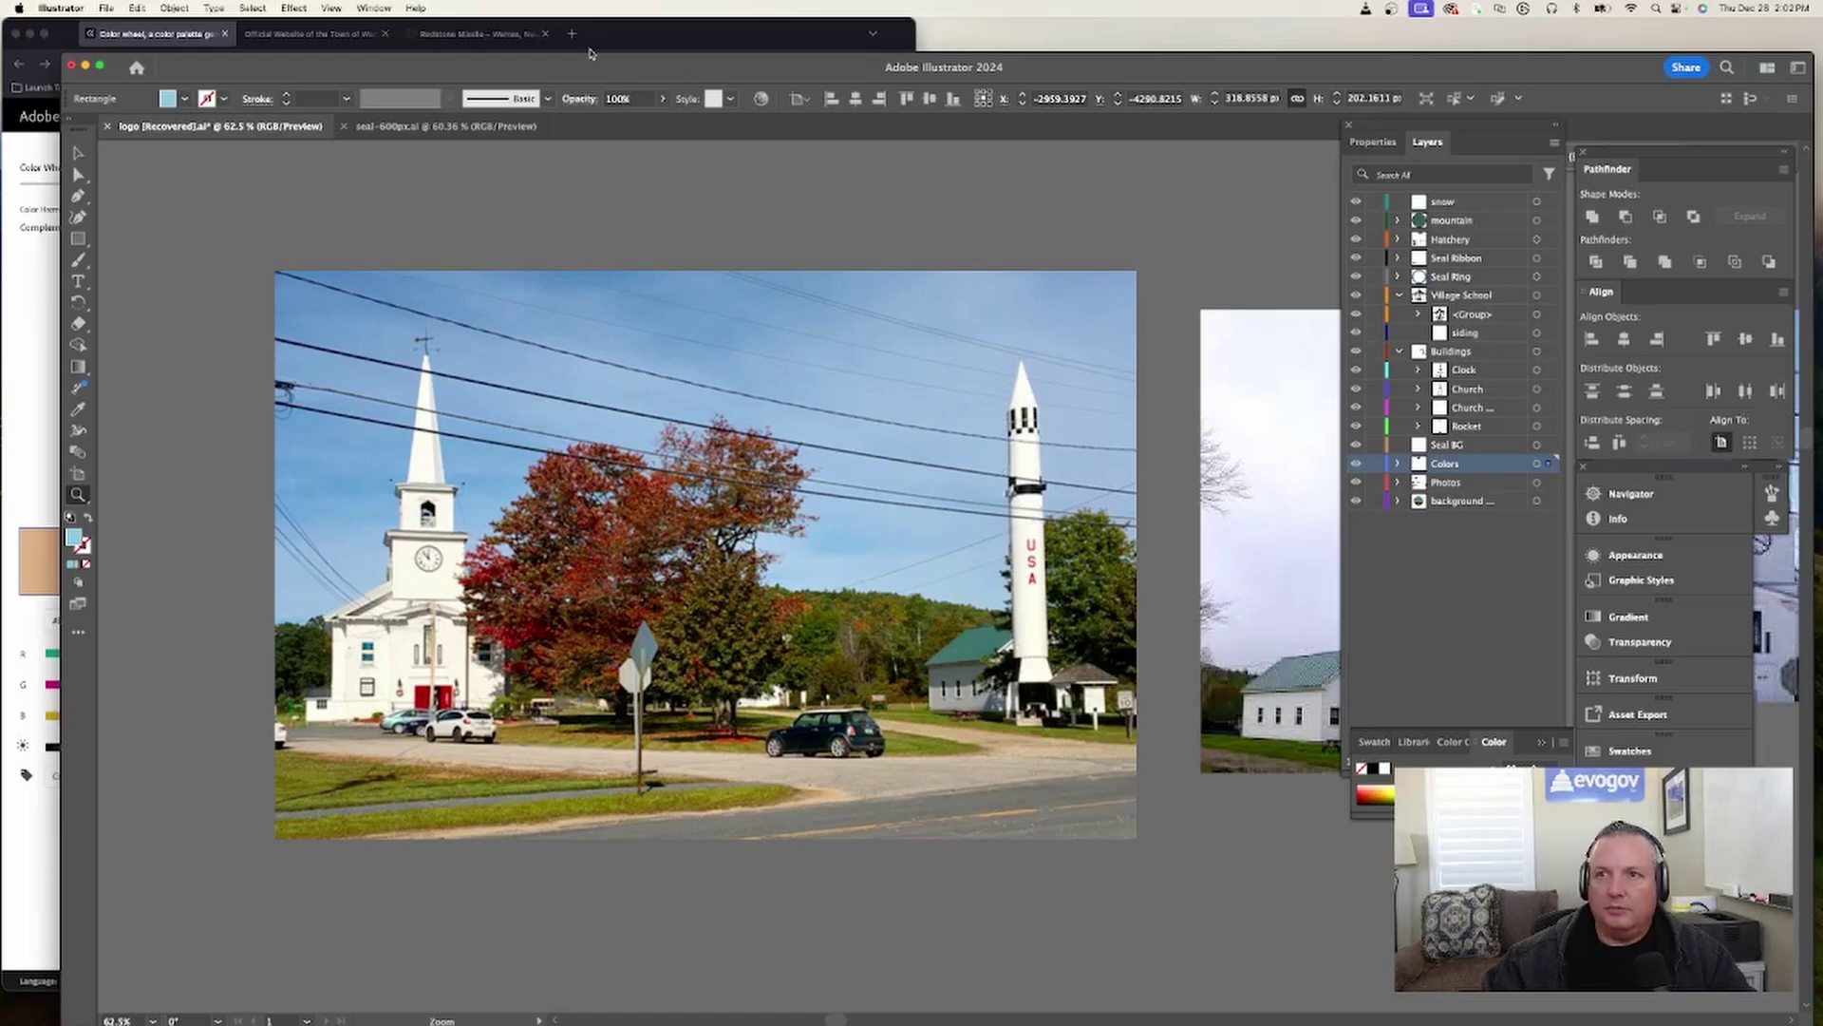
# - Switch to the browser and read the Atlas Obscura article on the Redstone Missile, highlighting part of the sentence about whom the rocket honours
pyautogui.click(529, 36)
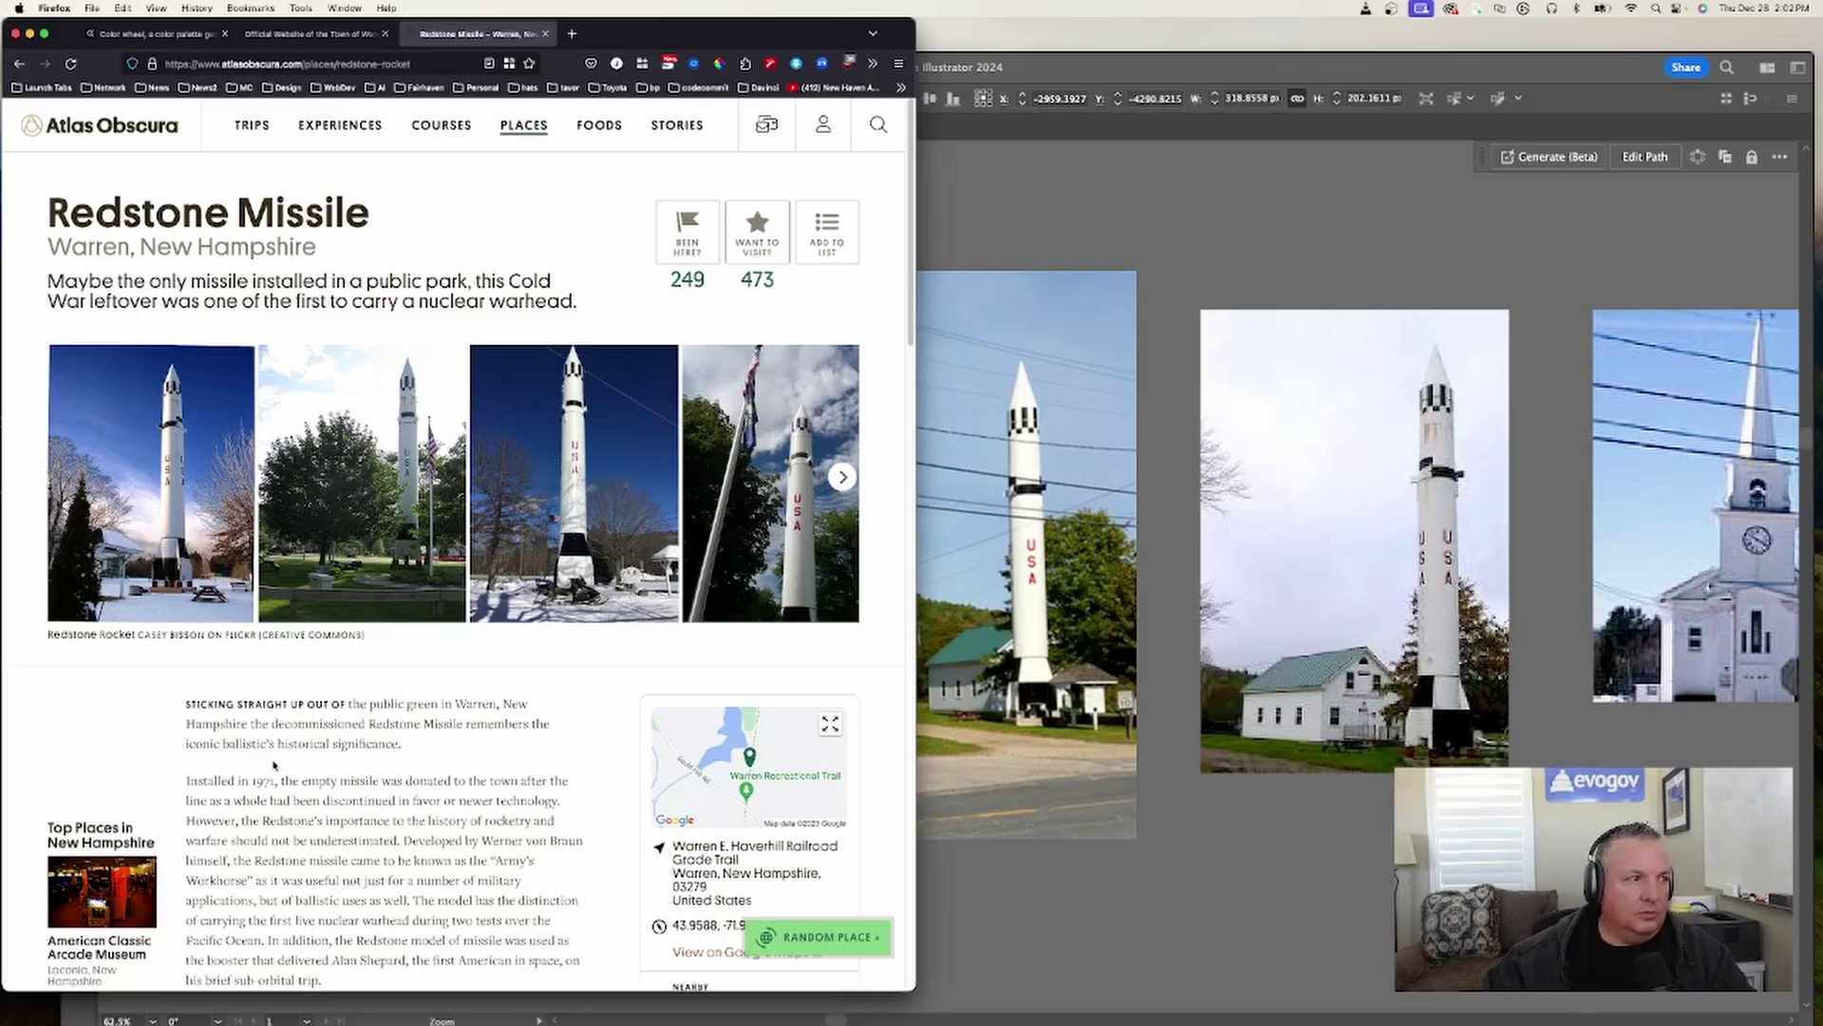
pyautogui.scroll(-3, 303, 814)
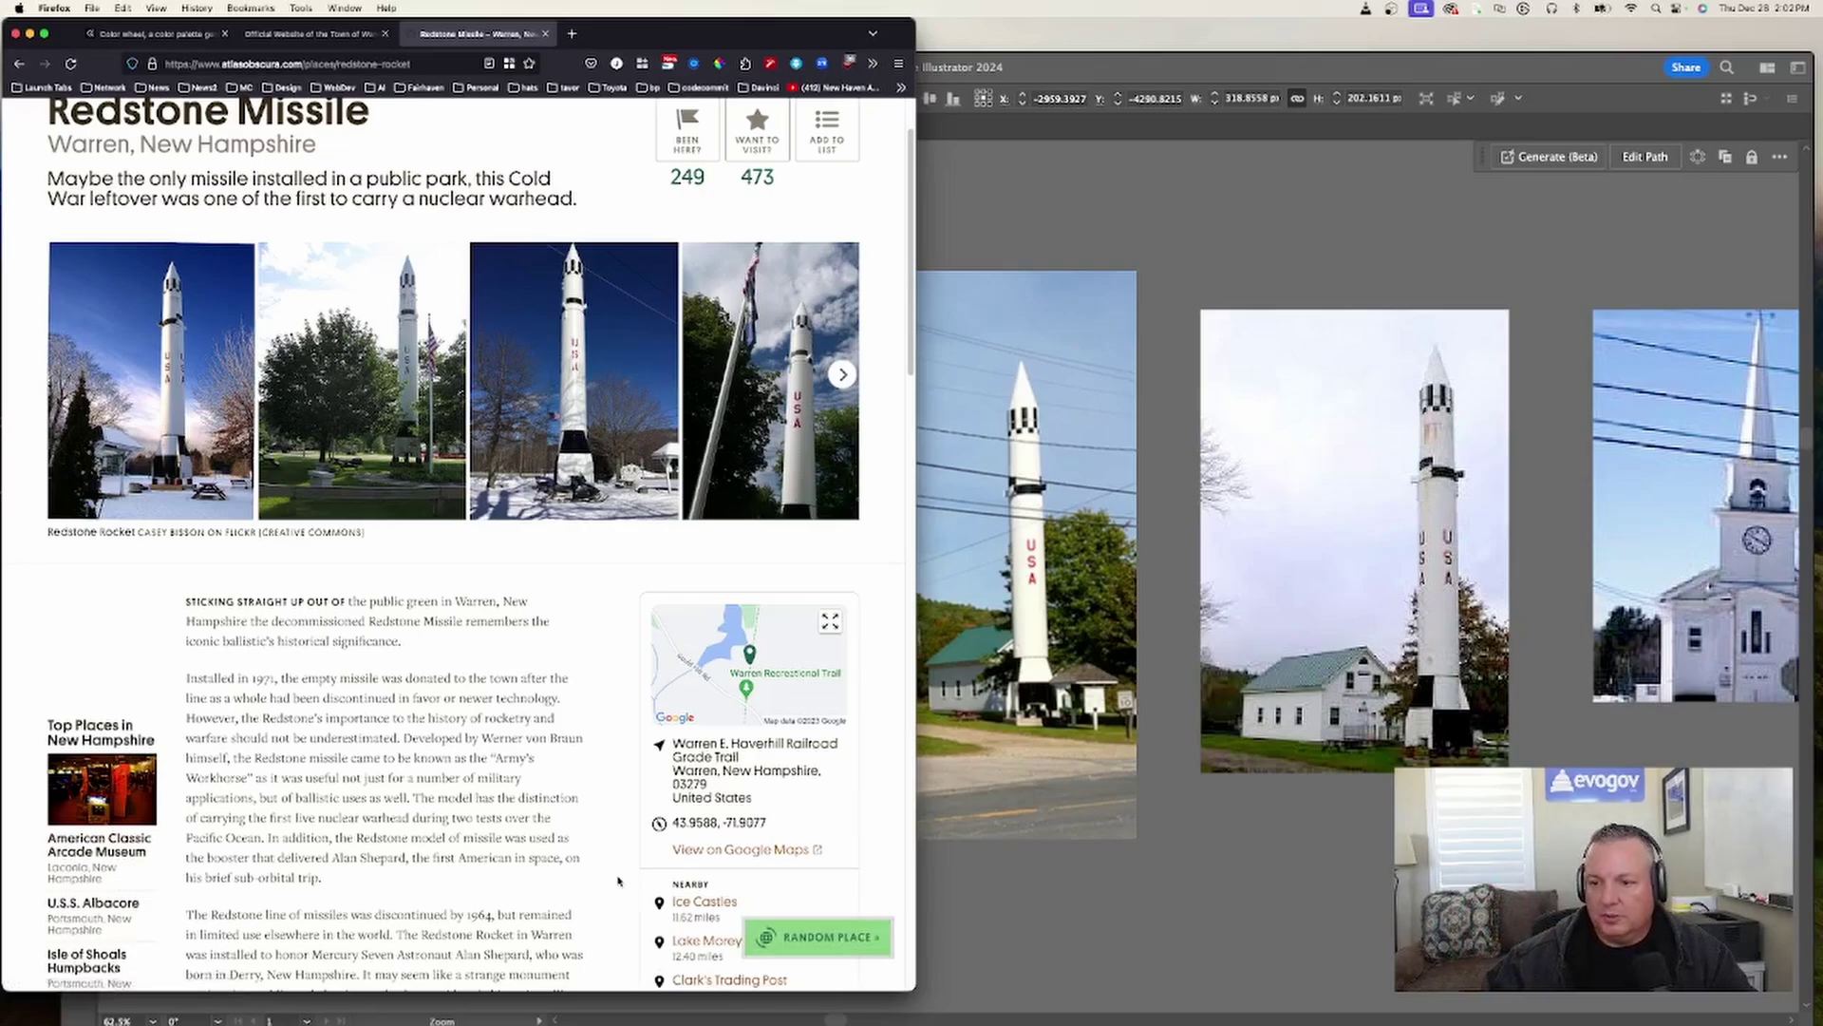
pyautogui.scroll(-2, 525, 931)
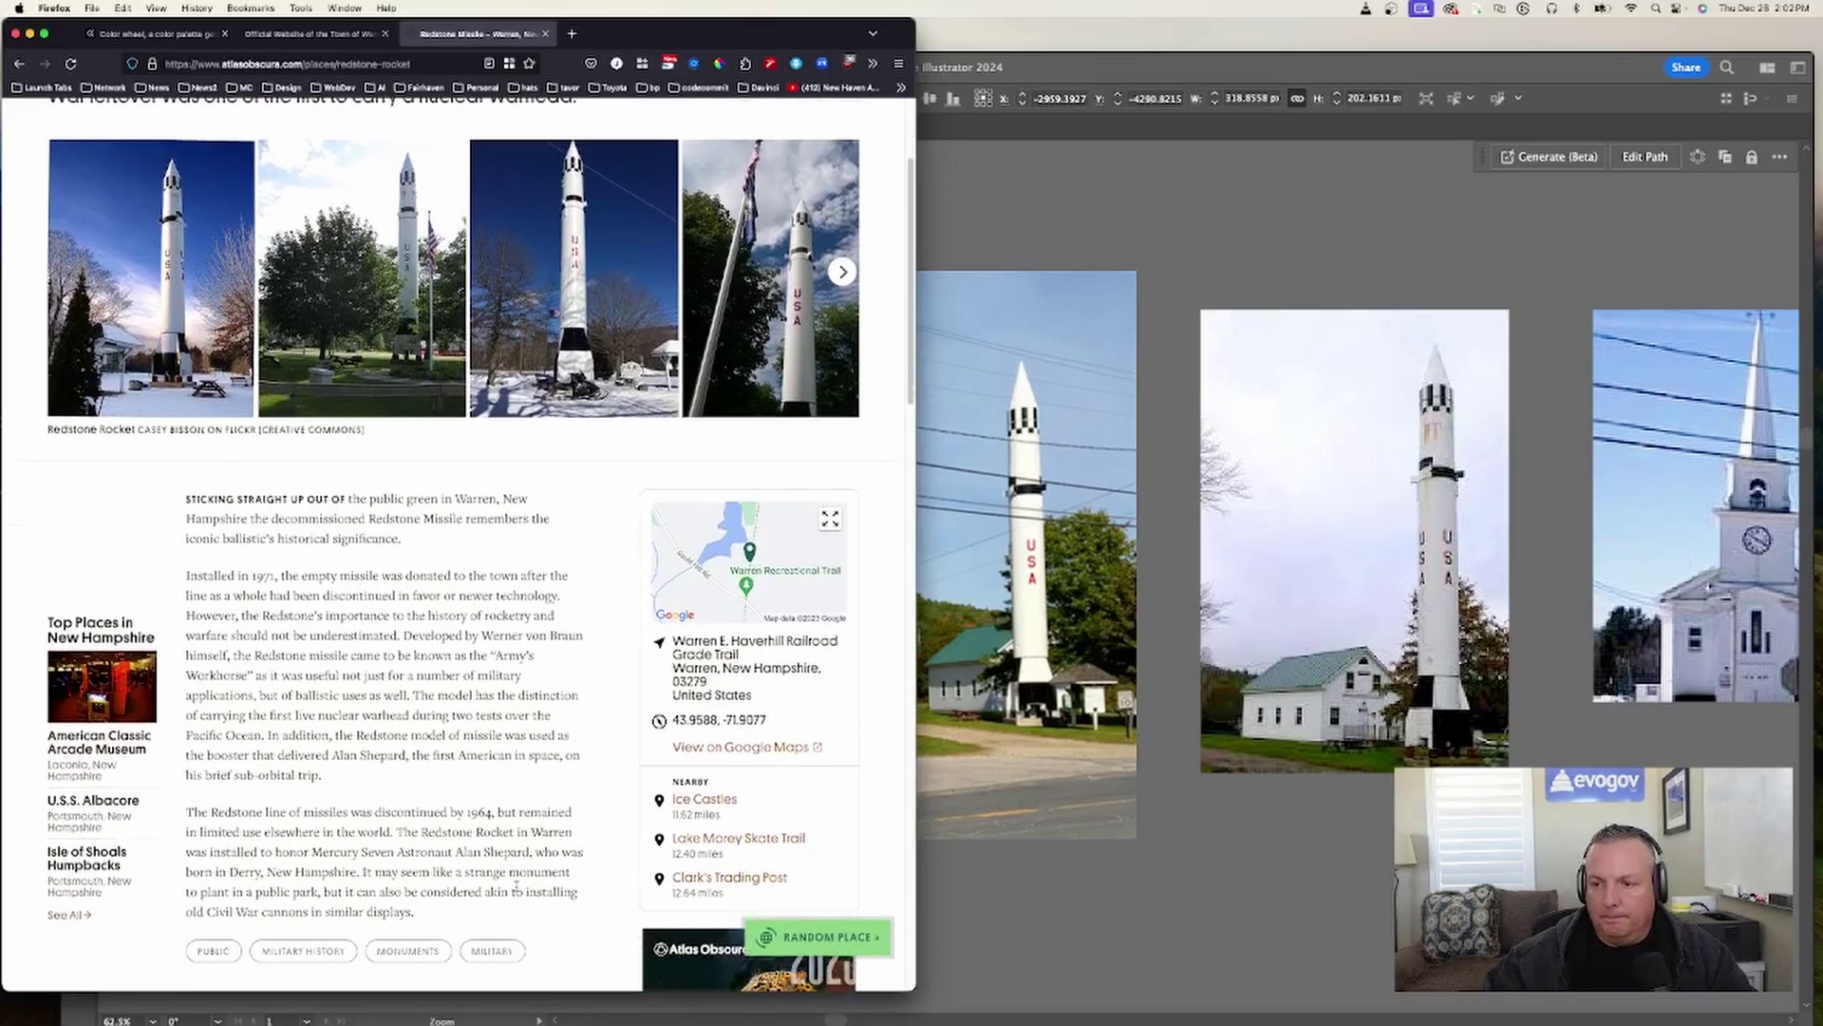
pyautogui.moveTo(314, 851); pyautogui.dragTo(502, 846)
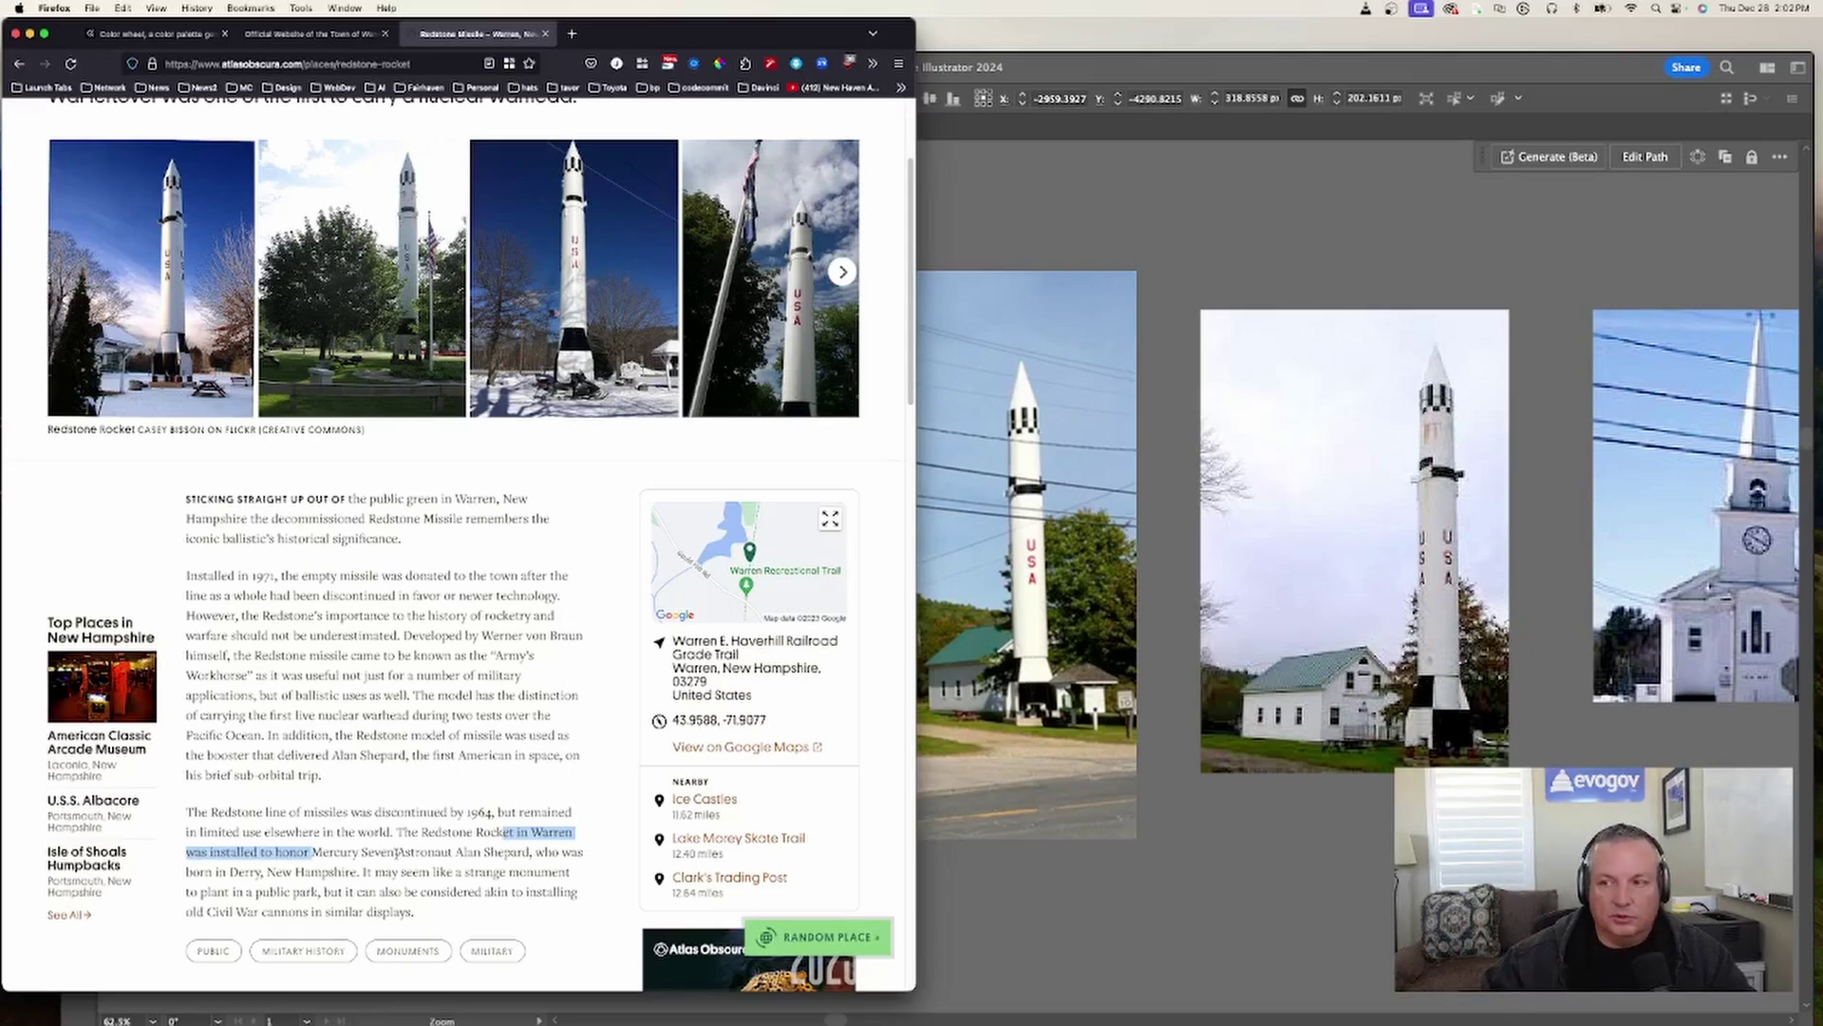
# - Return to Illustrator and examine the church and rocket reference photos, including a close look at the church steeple and facade
pyautogui.click(1076, 897)
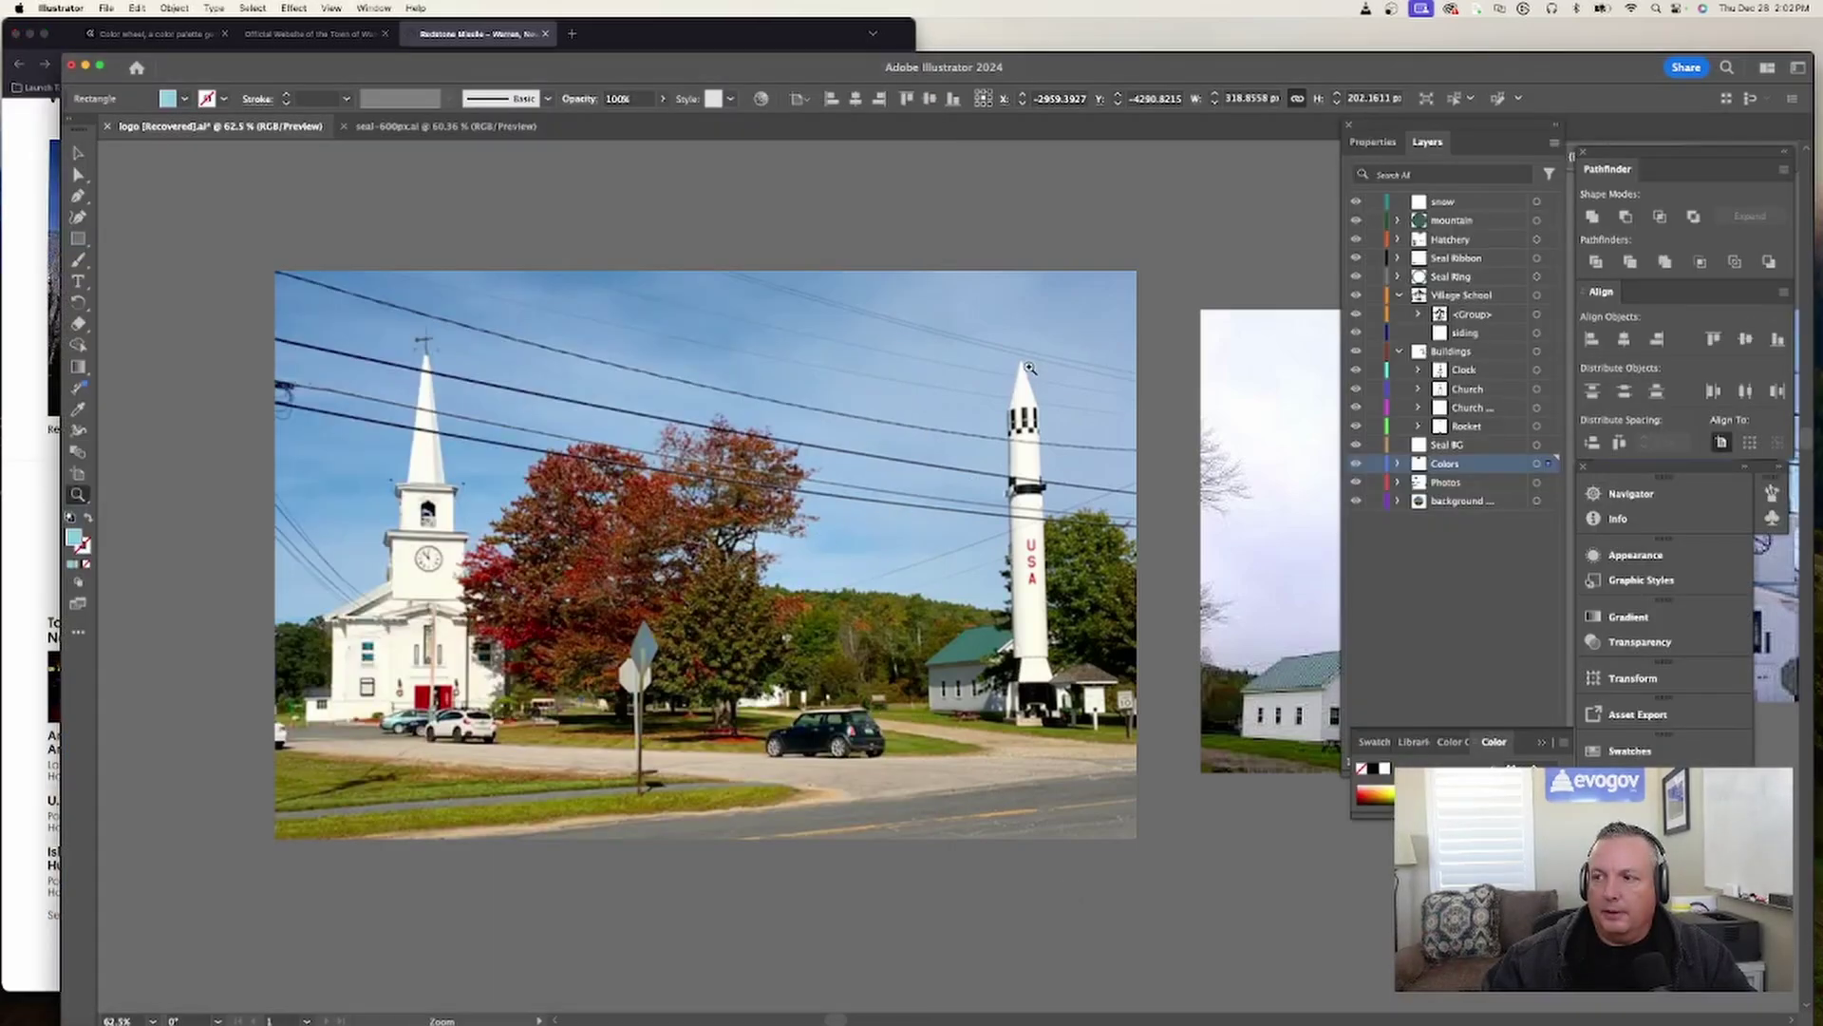
pyautogui.hscroll(1, 935, 759)
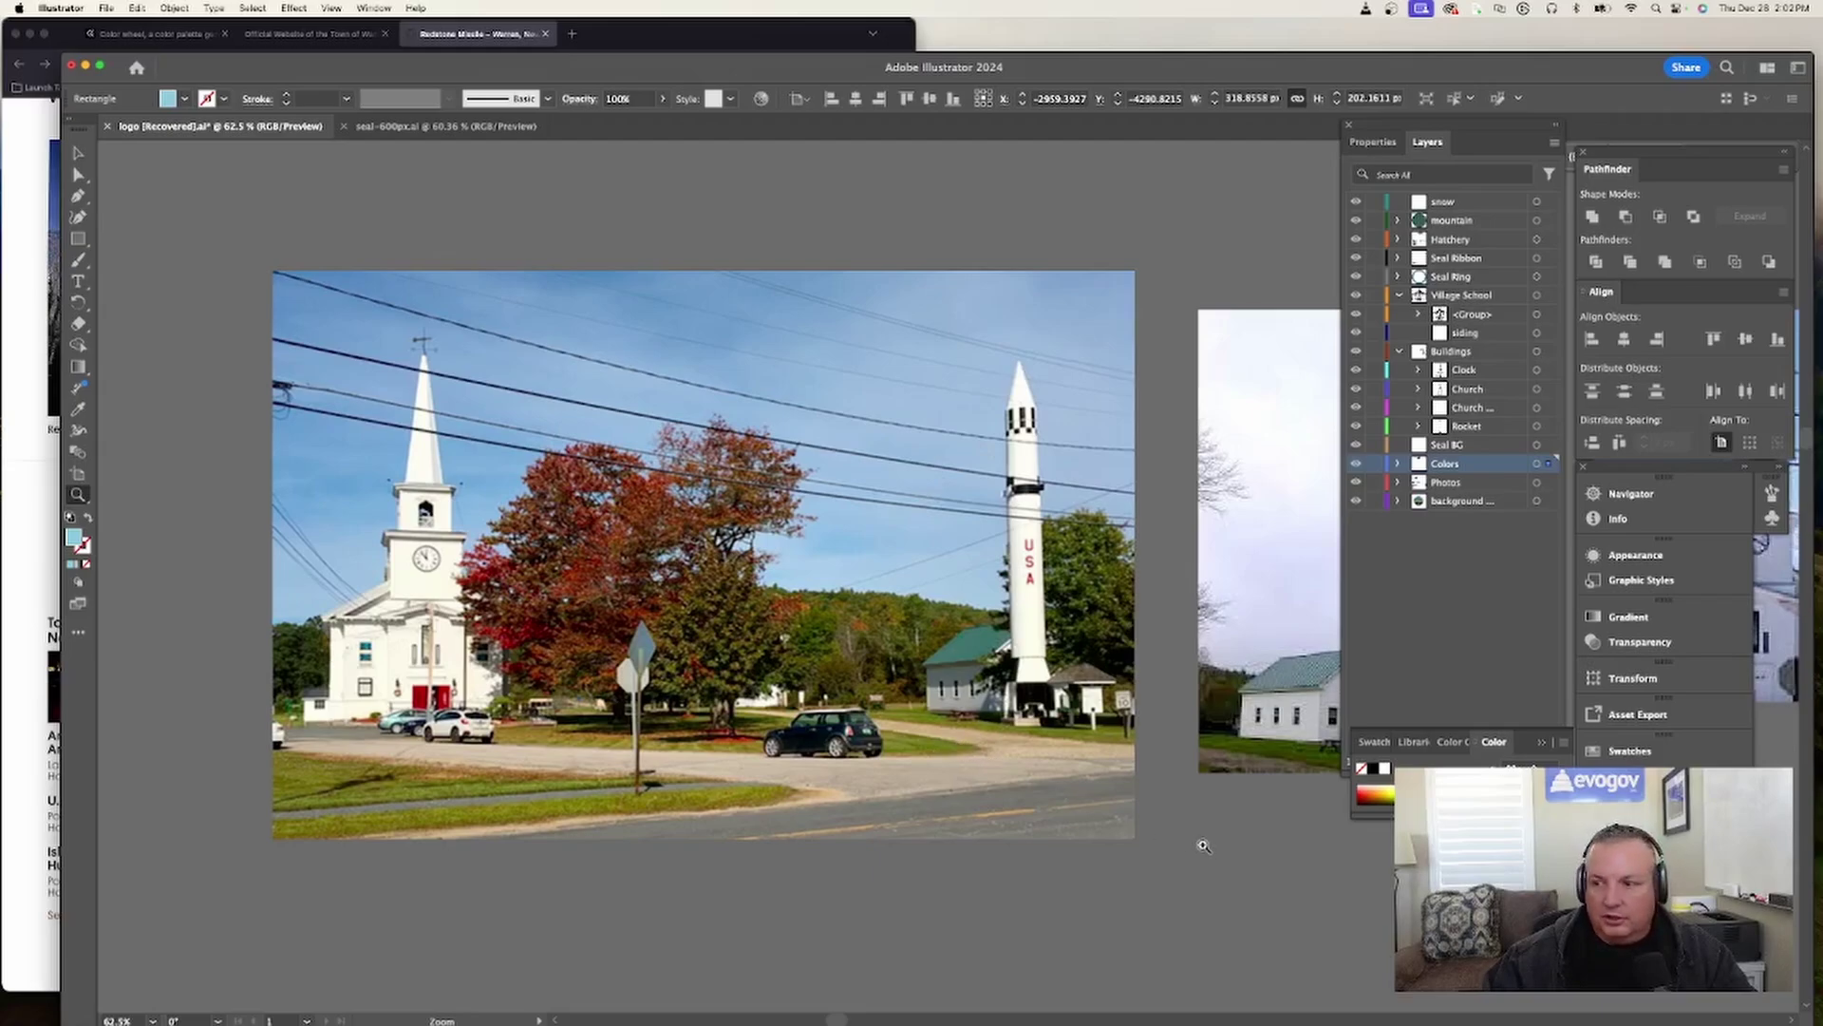
pyautogui.moveTo(1173, 841); pyautogui.dragTo(1125, 841)
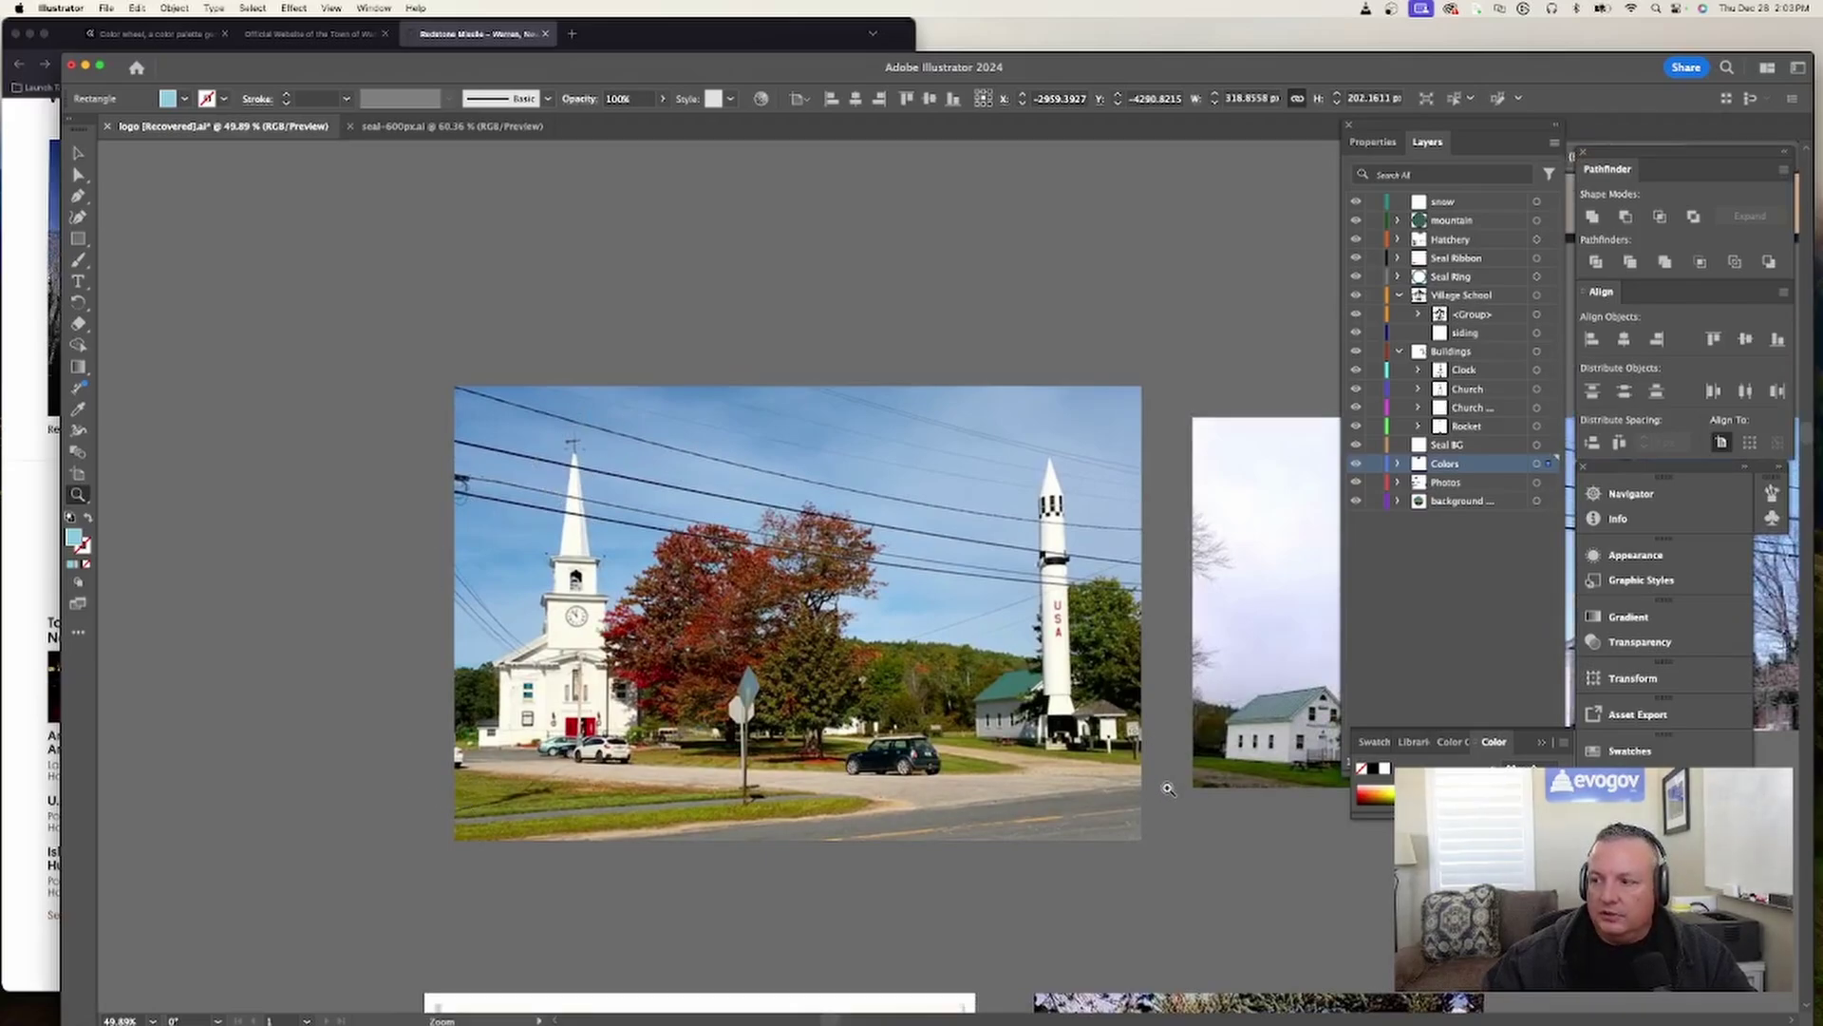
pyautogui.hscroll(10, 1168, 788)
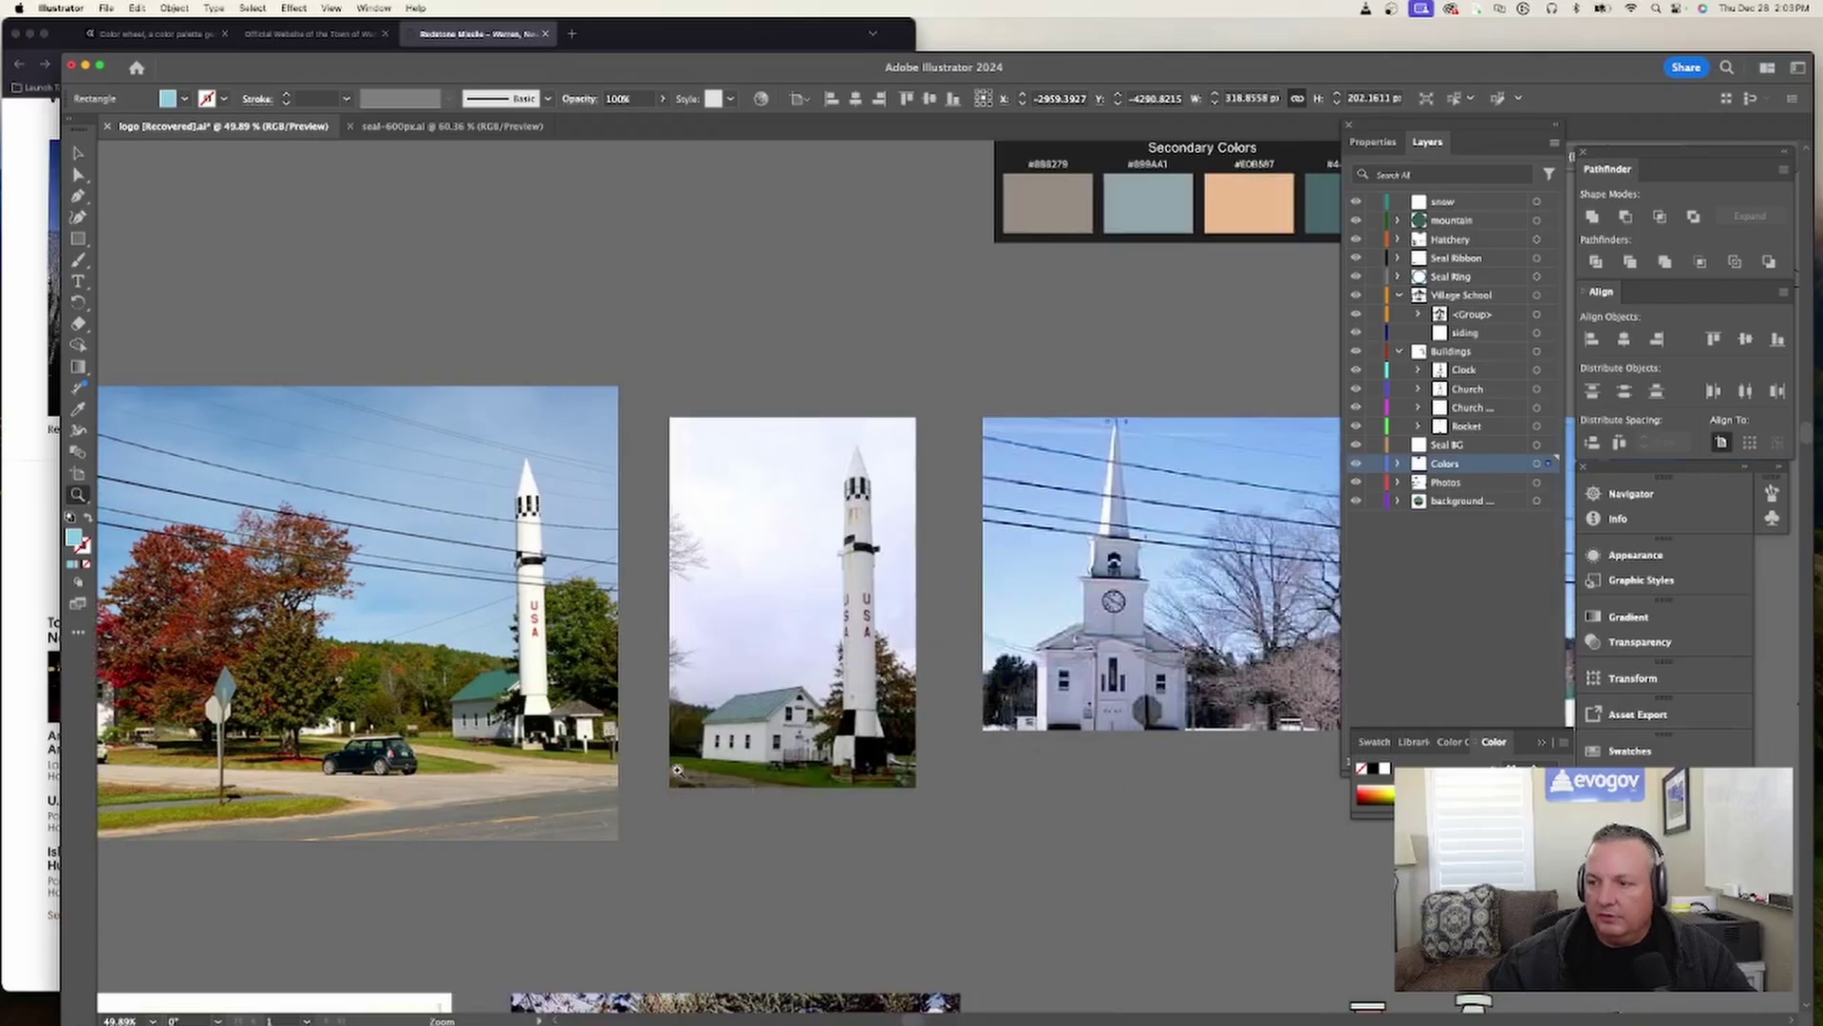
pyautogui.hscroll(1, 1076, 700)
pyautogui.hscroll(10, 1076, 700)
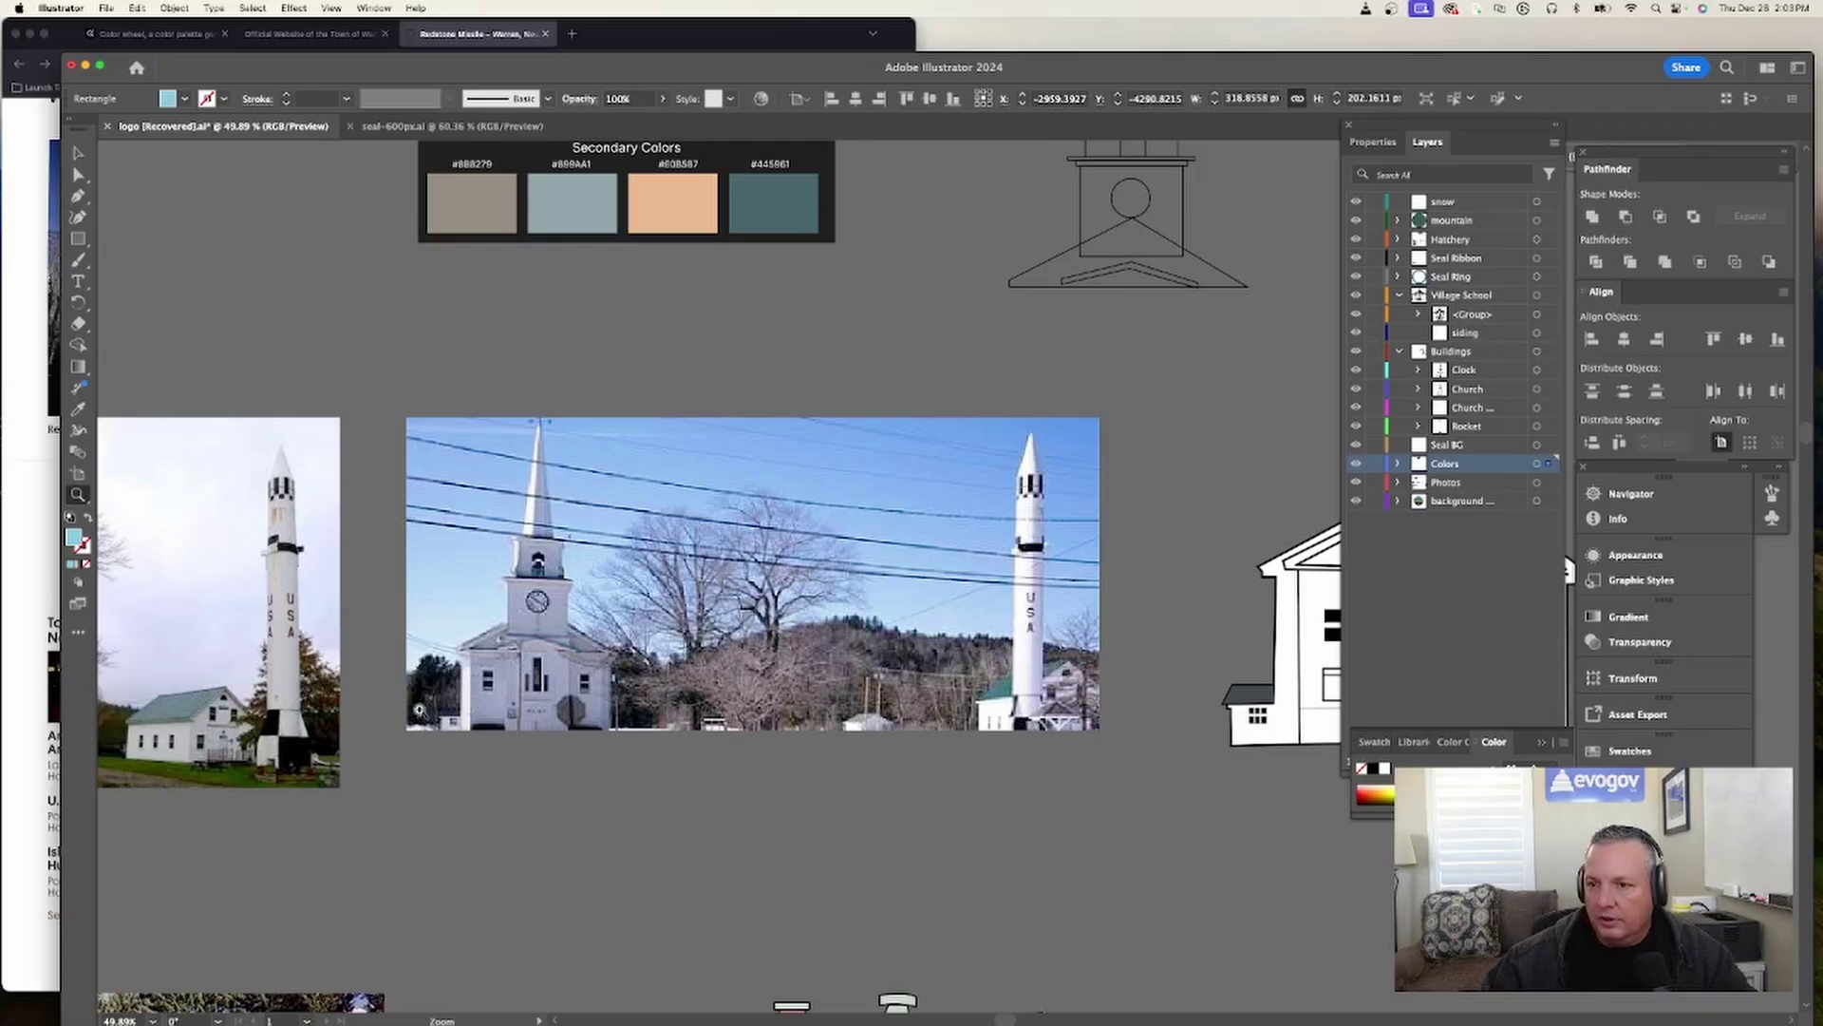
pyautogui.hscroll(-20, 421, 710)
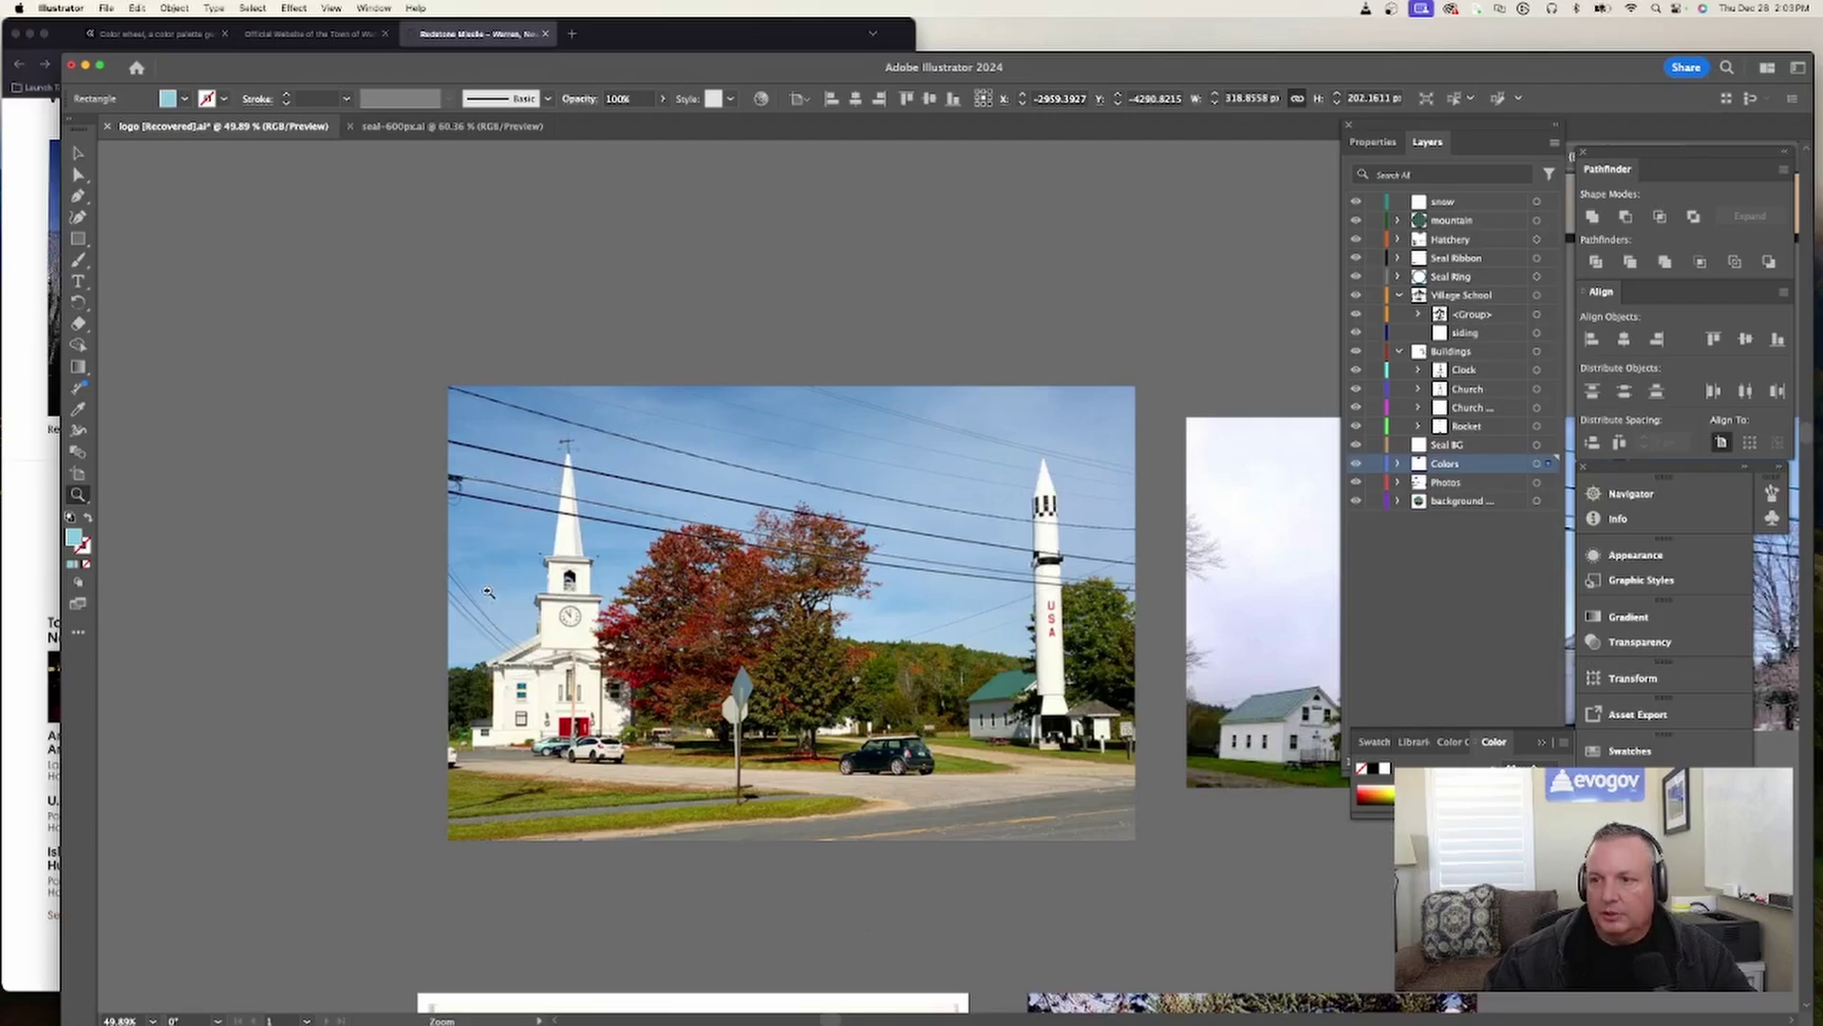
pyautogui.moveTo(487, 592); pyautogui.dragTo(645, 524)
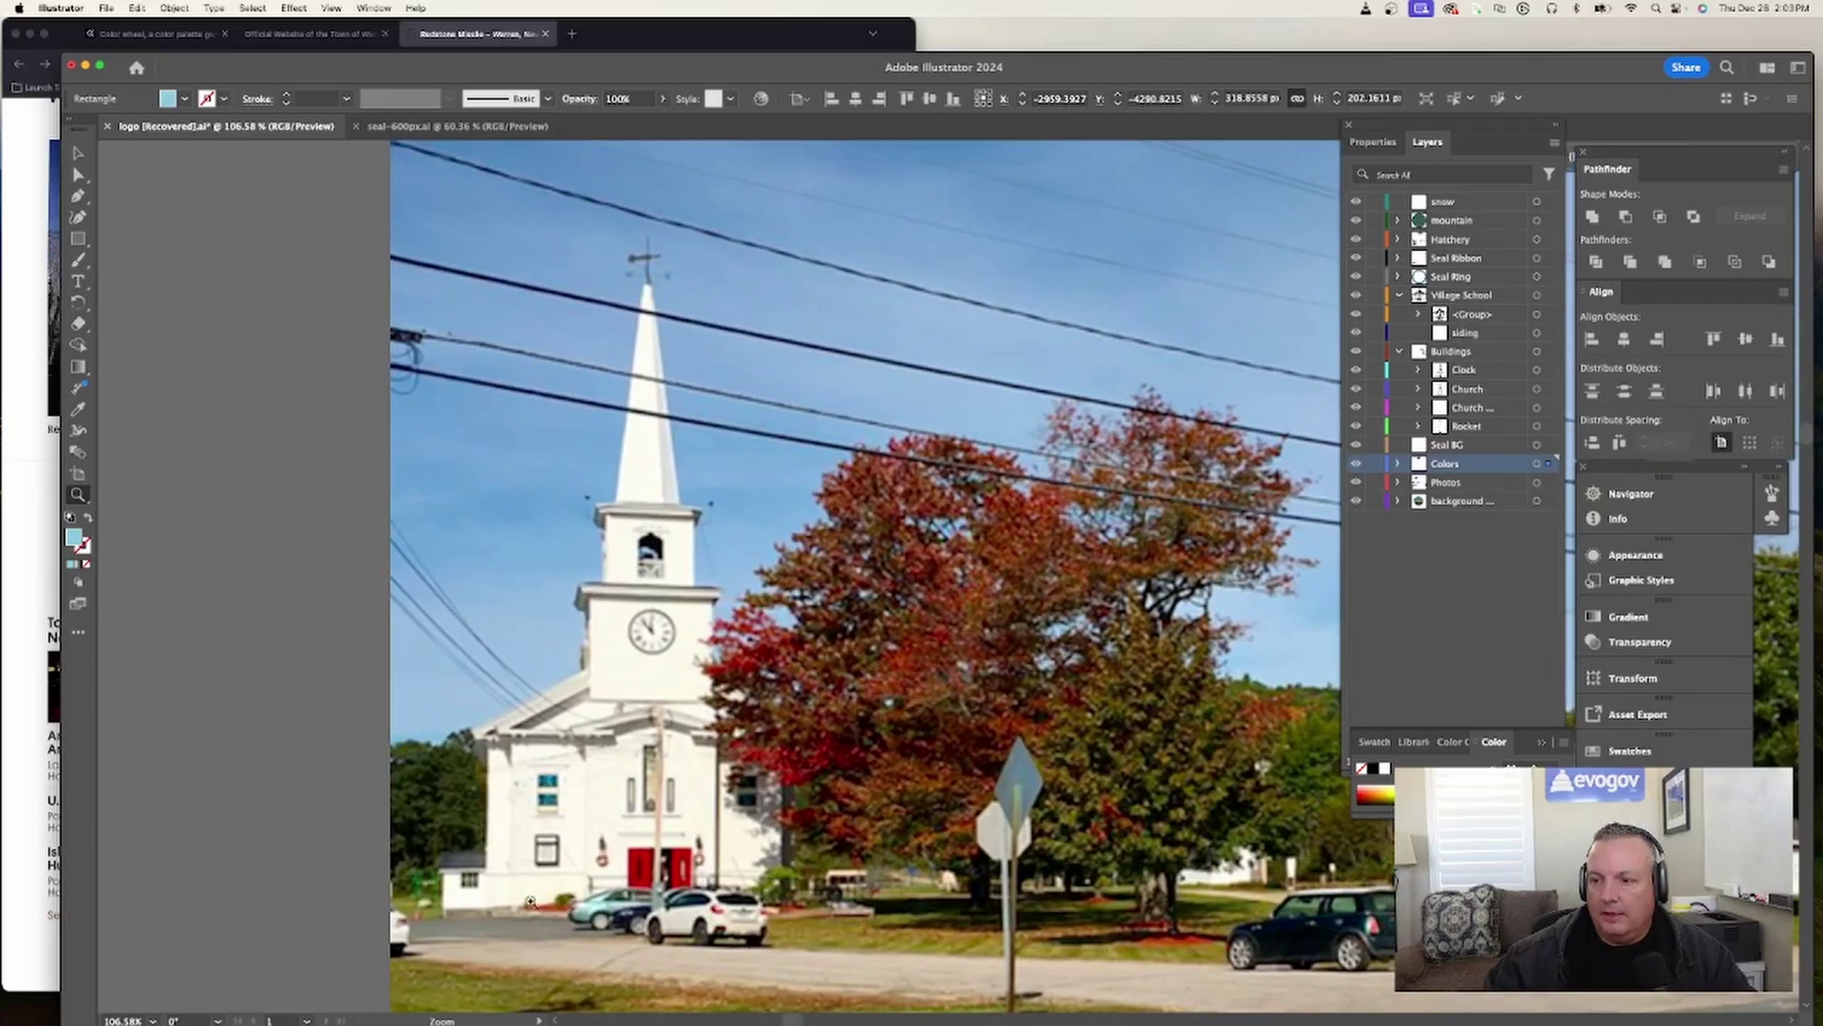
pyautogui.moveTo(950, 802); pyautogui.dragTo(774, 826)
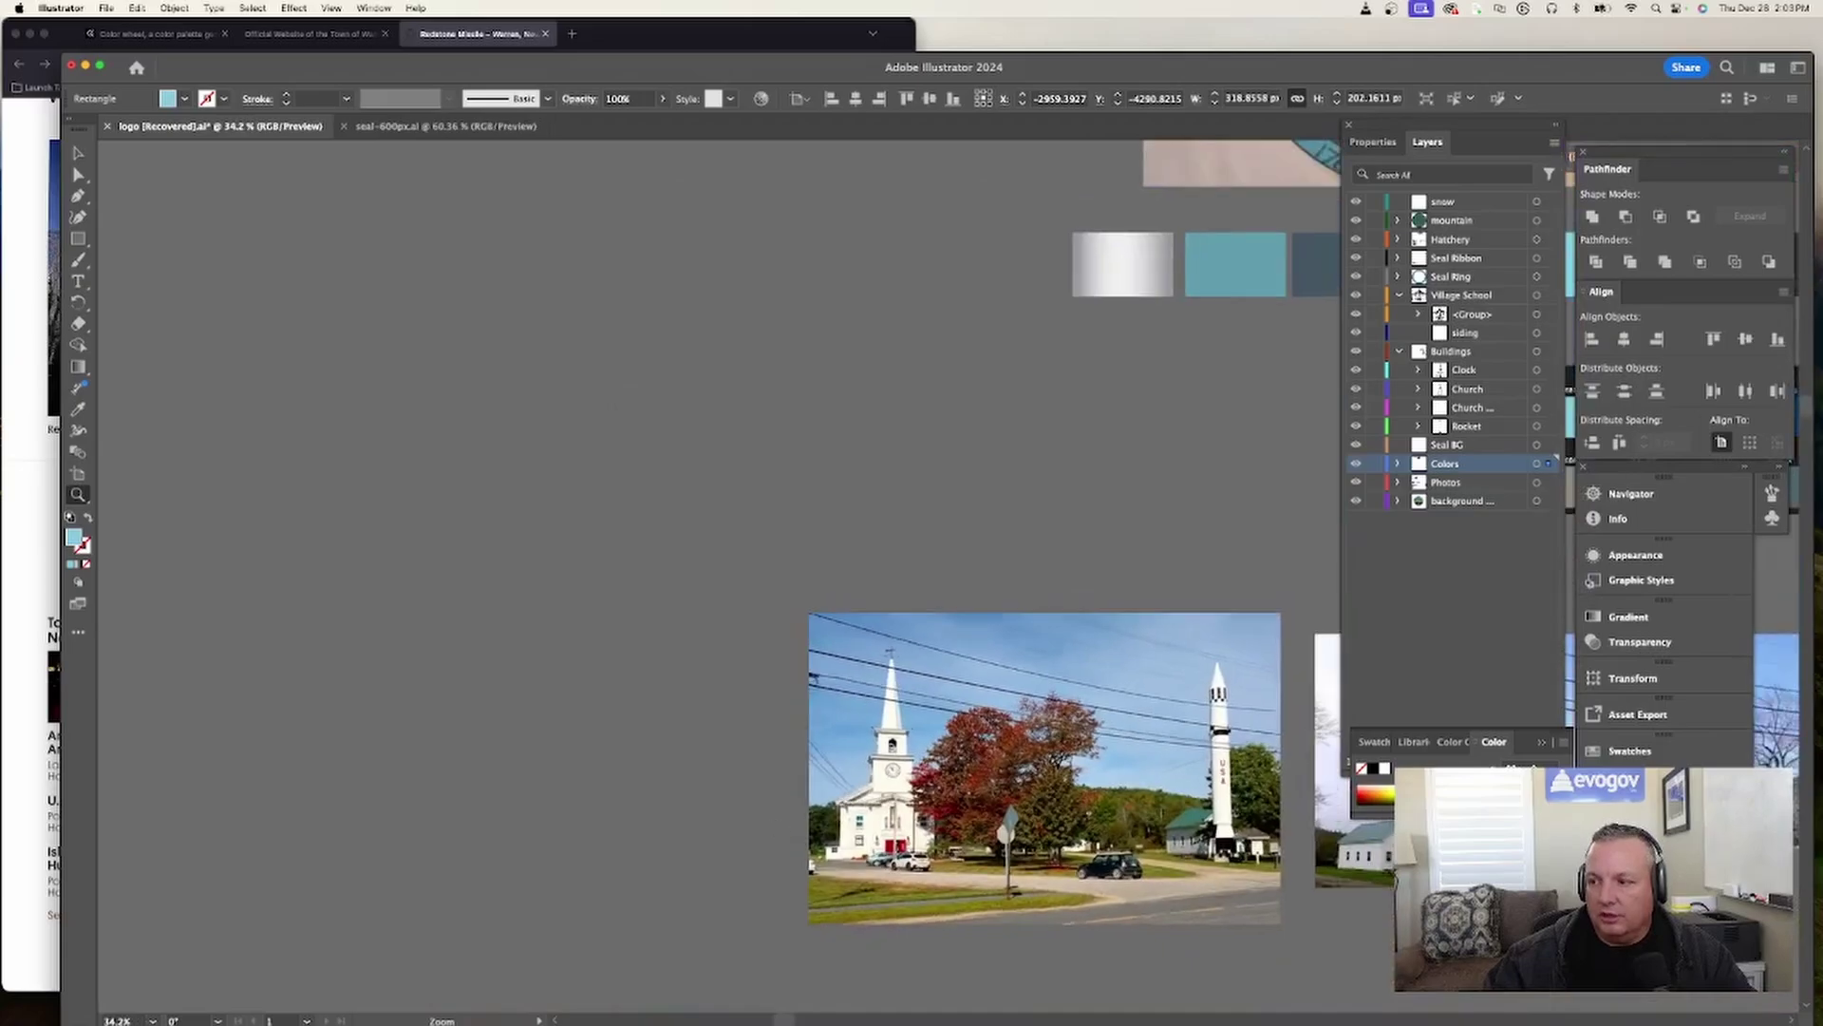
# - Review the vector drawings of the steeple, church and rocket beside their reference photos
pyautogui.hscroll(10, 1159, 848)
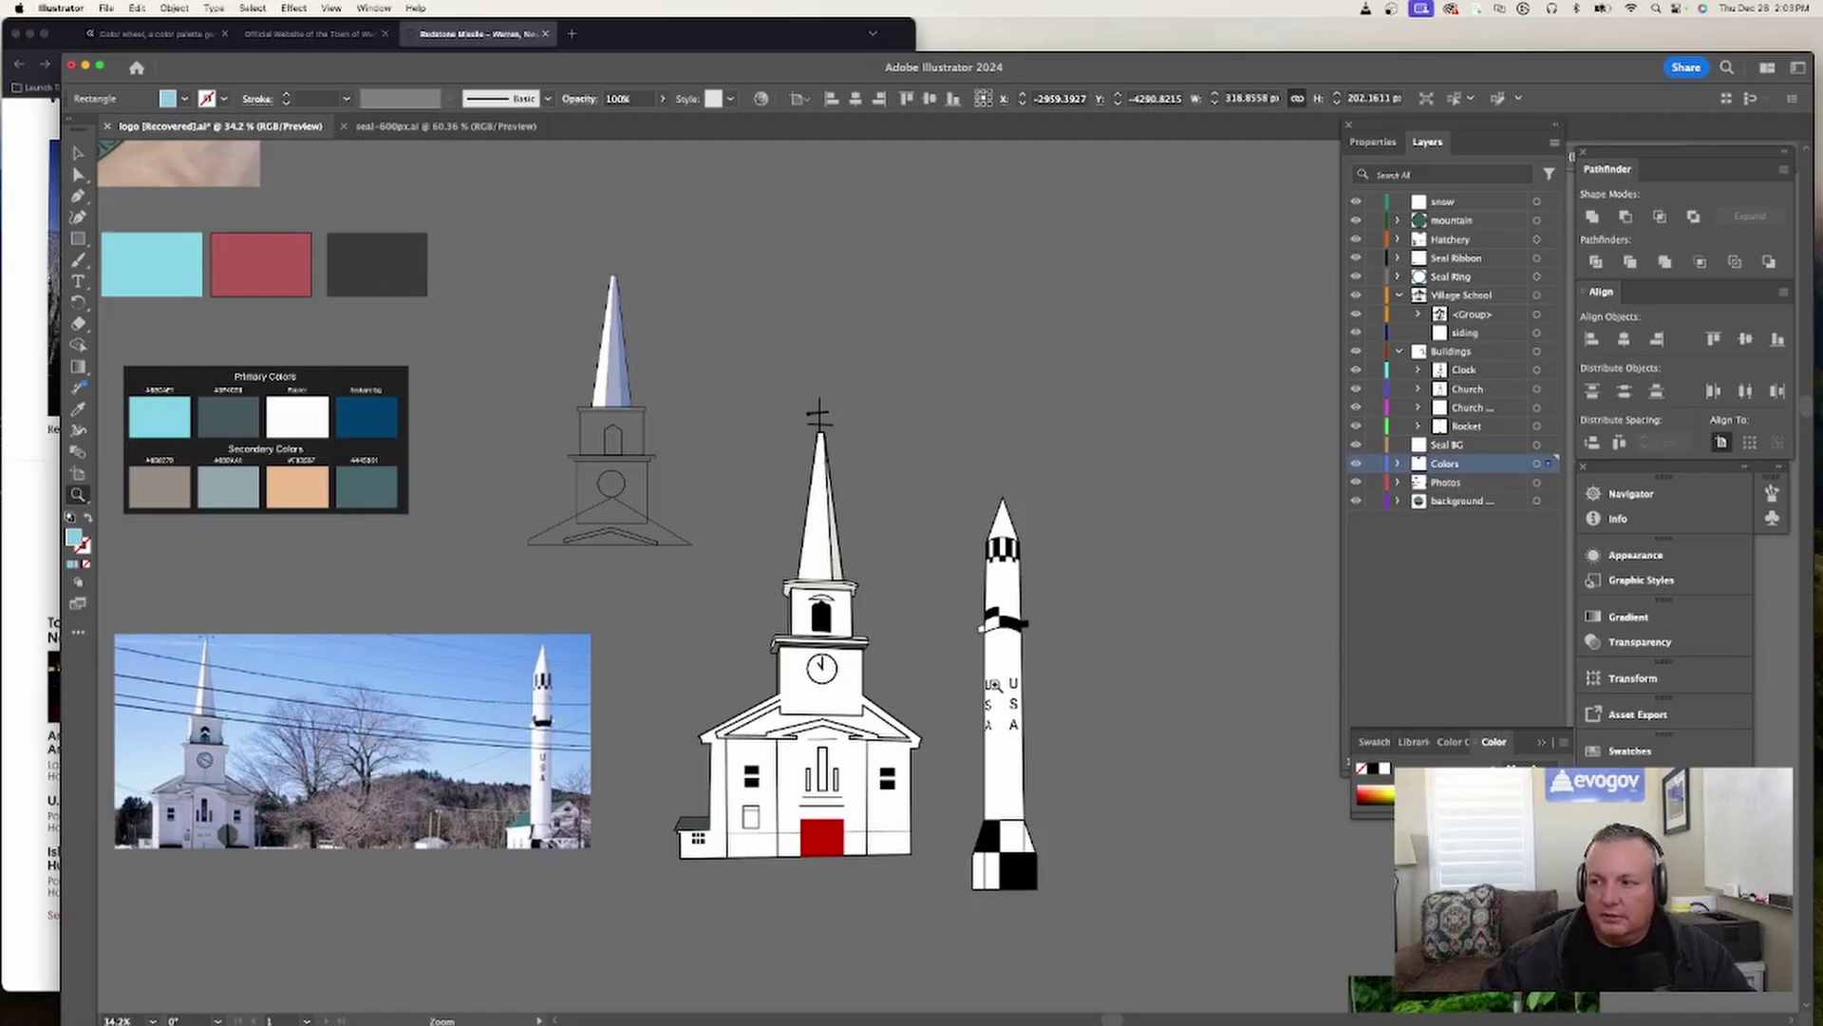
pyautogui.scroll(-8, 1069, 708)
pyautogui.scroll(6, 1055, 722)
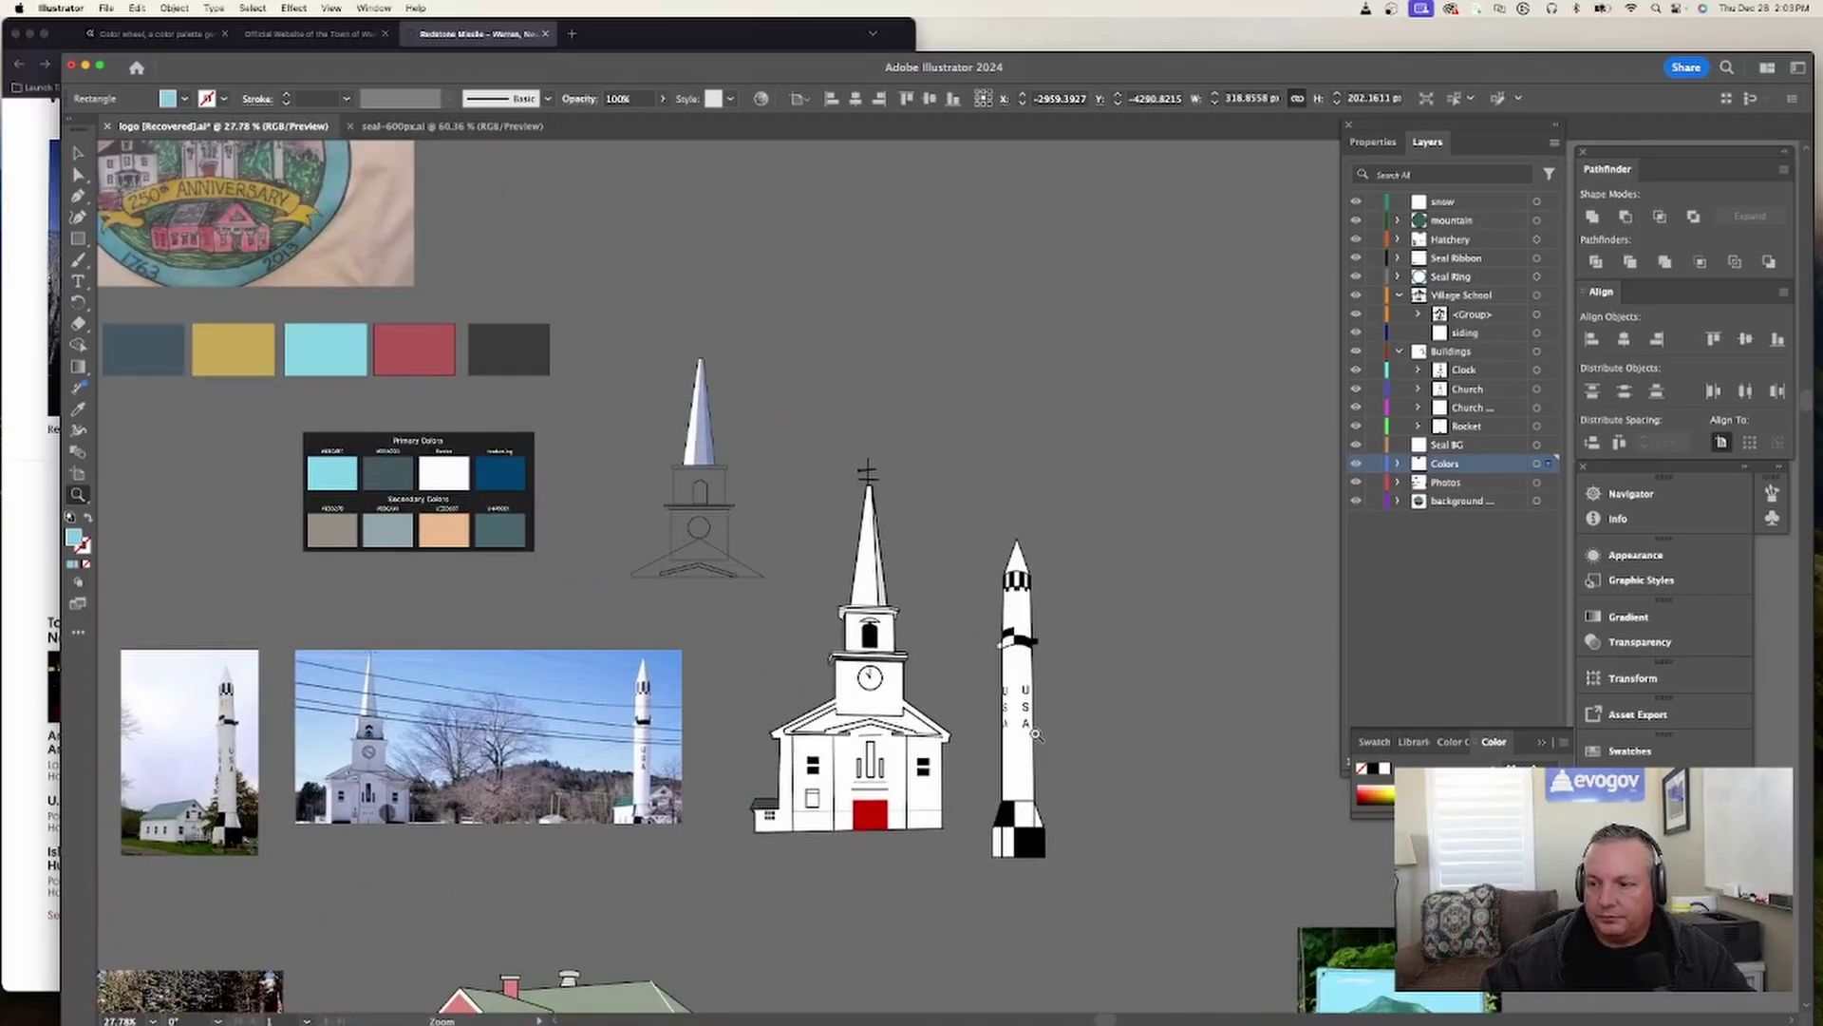
# - Examine the N.H. State Fish Hatchery postcard up close and the wooded photo of the hatchery beside it
pyautogui.scroll(-8, 656, 829)
pyautogui.hscroll(-10, 656, 830)
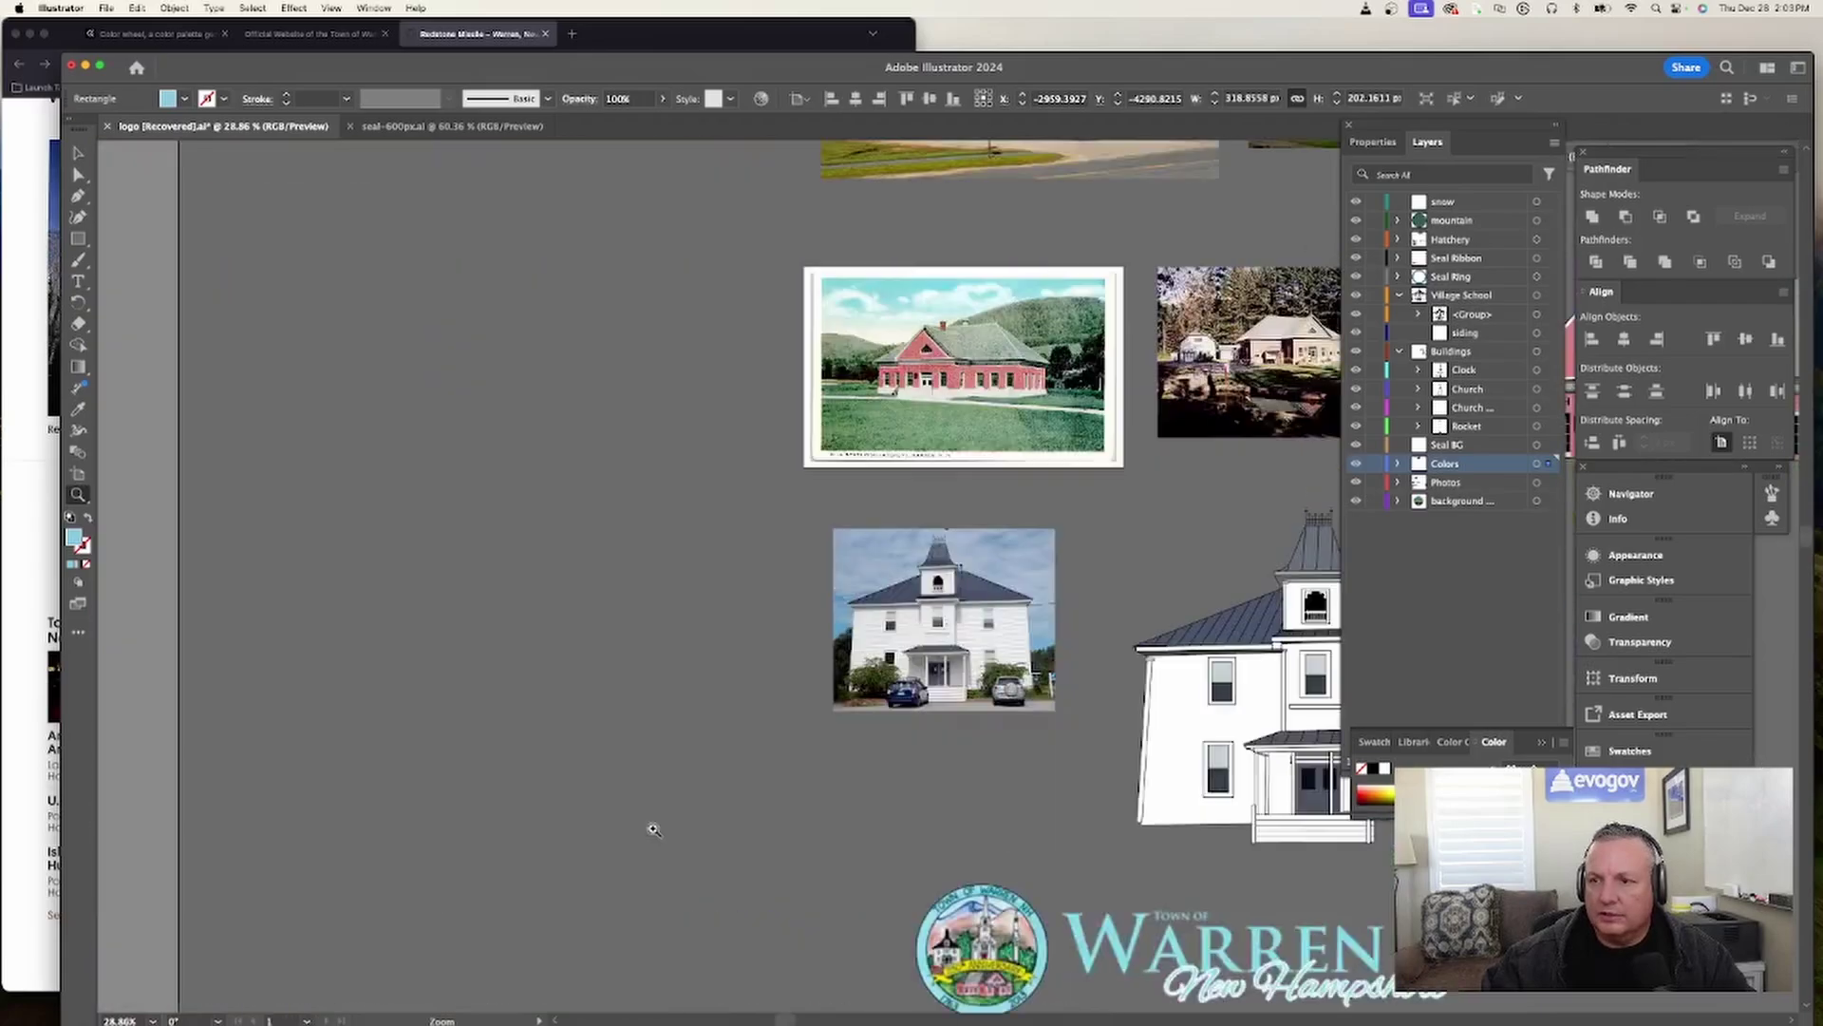
pyautogui.moveTo(883, 479); pyautogui.dragTo(1079, 460)
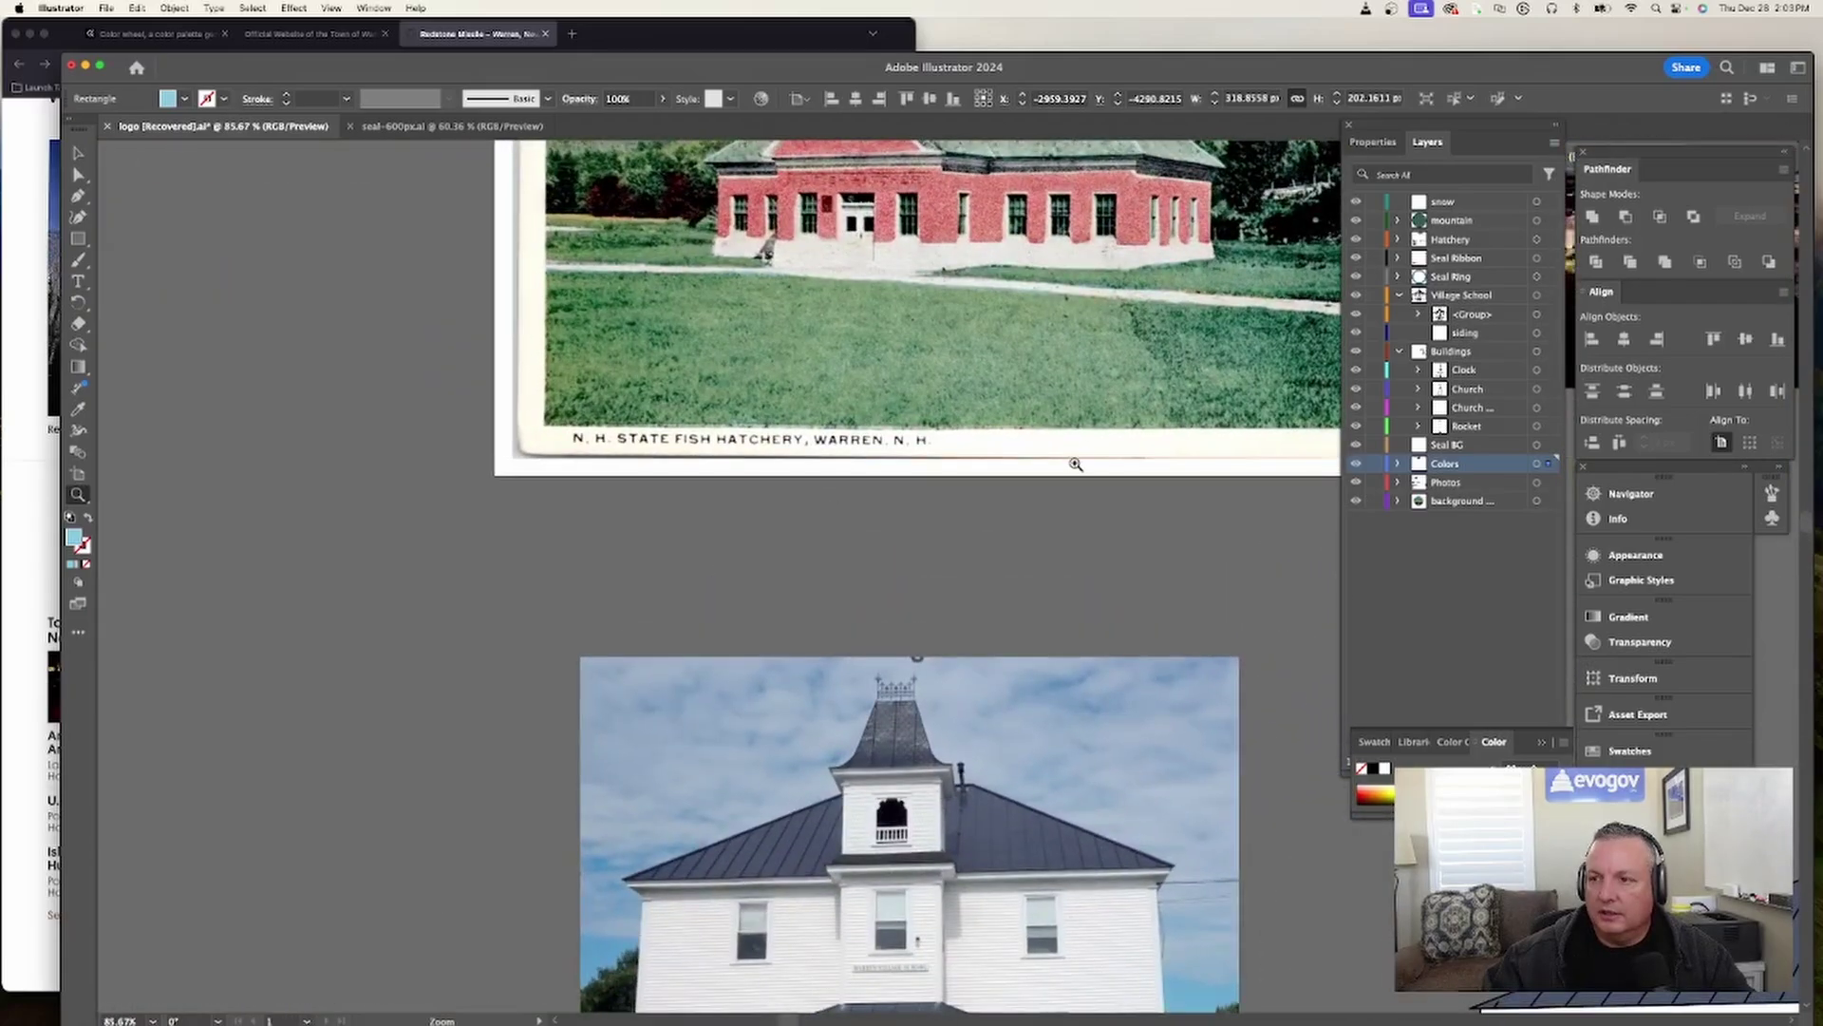
pyautogui.scroll(3, 1074, 468)
pyautogui.scroll(4, 1074, 468)
pyautogui.hscroll(5, 1068, 472)
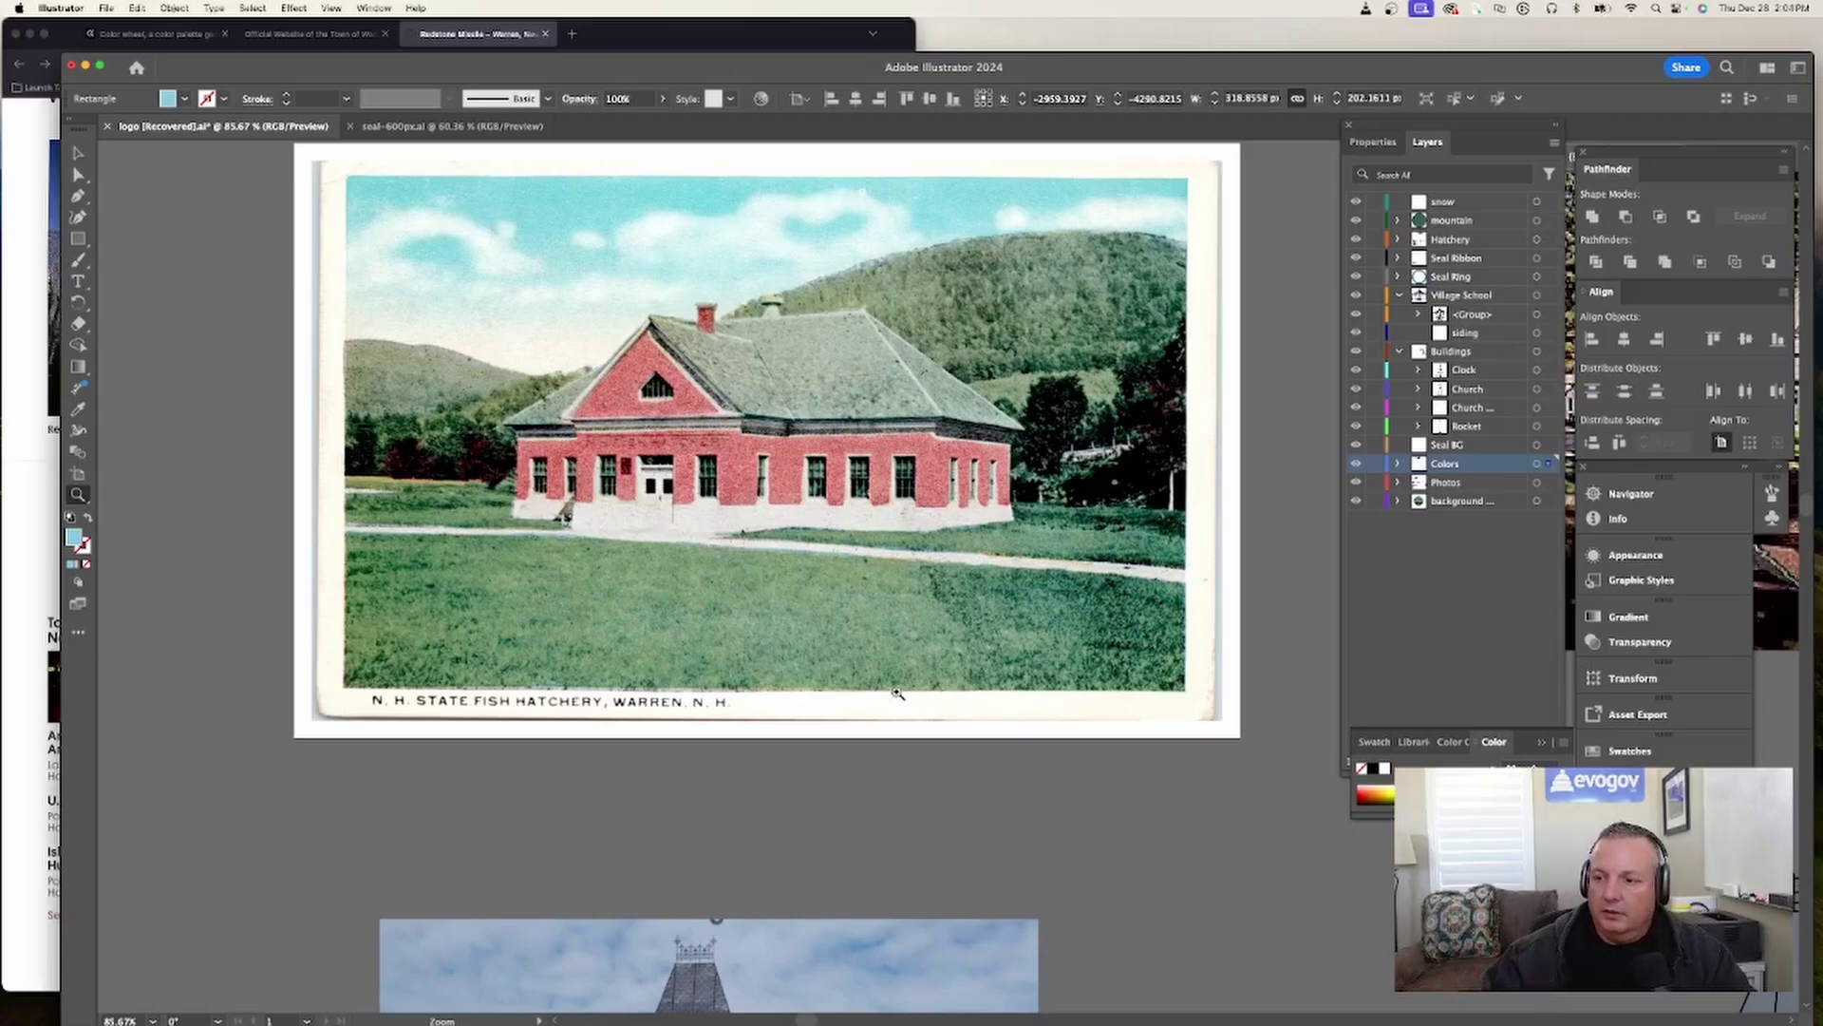
pyautogui.keyDown('alt'); pyautogui.click(807, 703); pyautogui.keyUp('alt')
pyautogui.hscroll(6, 1027, 690)
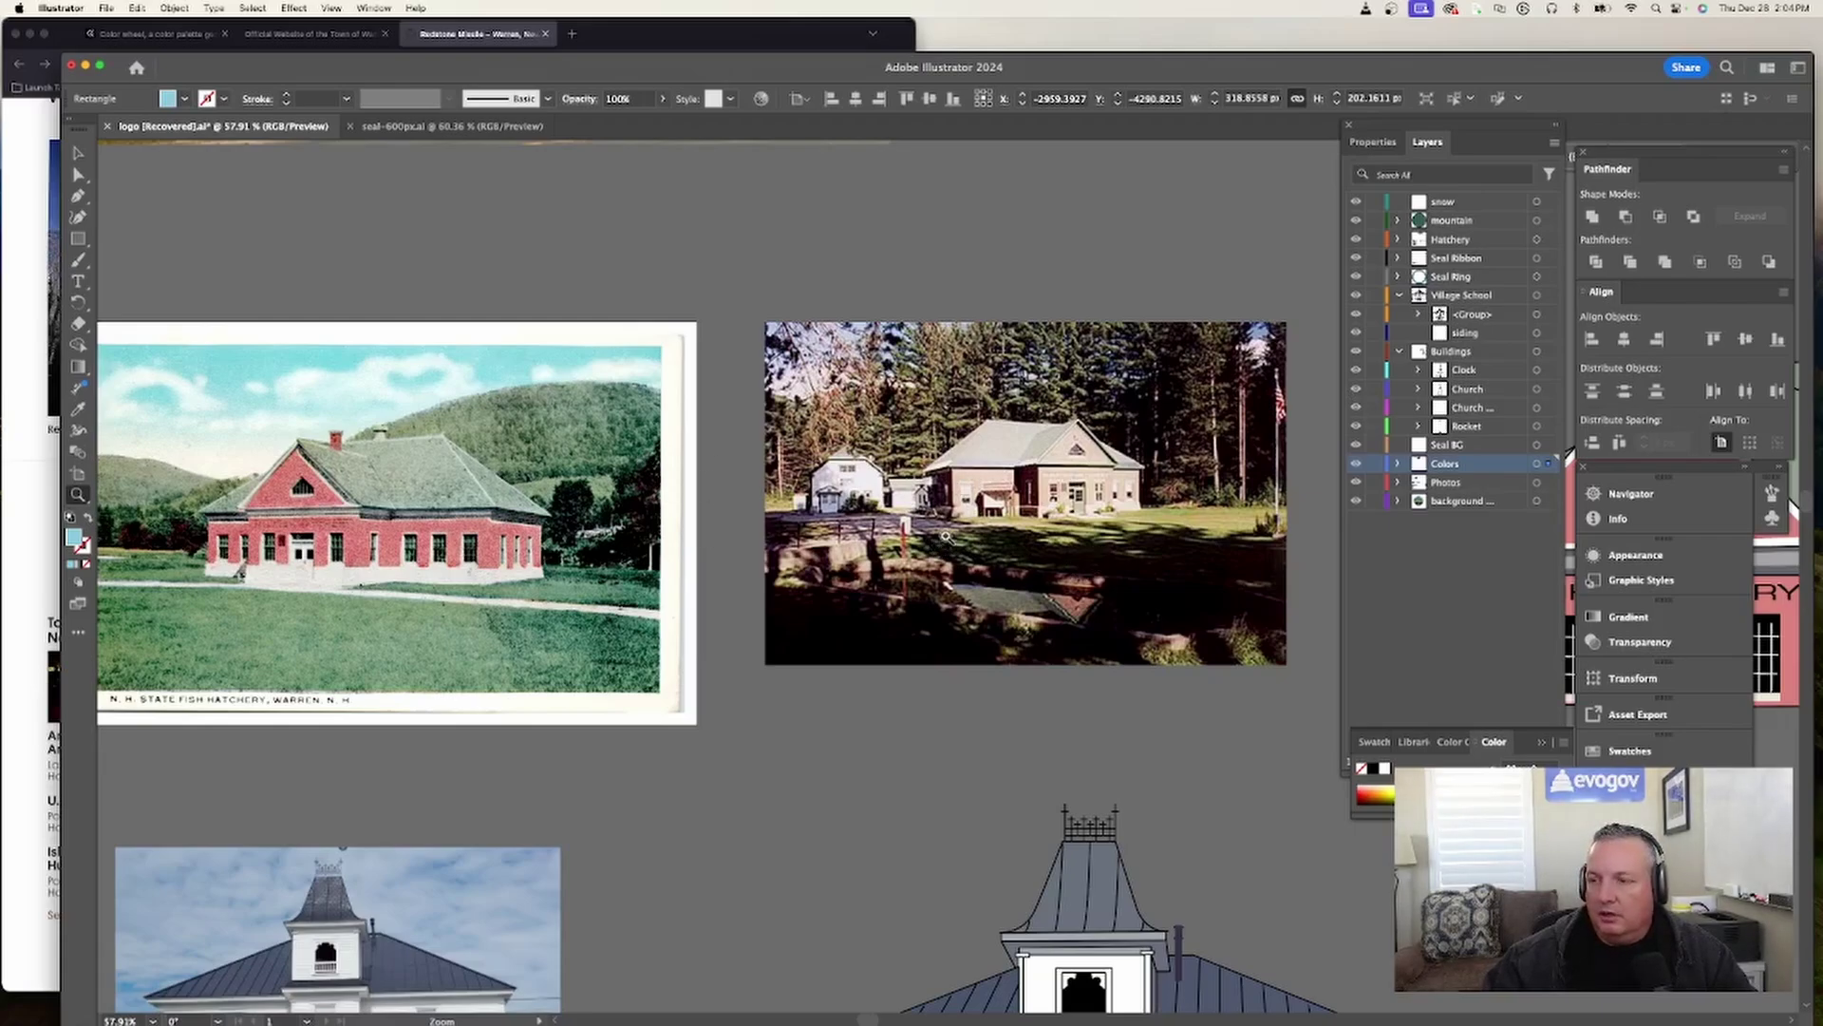
# - Compare the vector NH Hatchery drawing with the postcard and photo it is based on
pyautogui.hscroll(5, 1004, 581)
pyautogui.hscroll(15, 1005, 581)
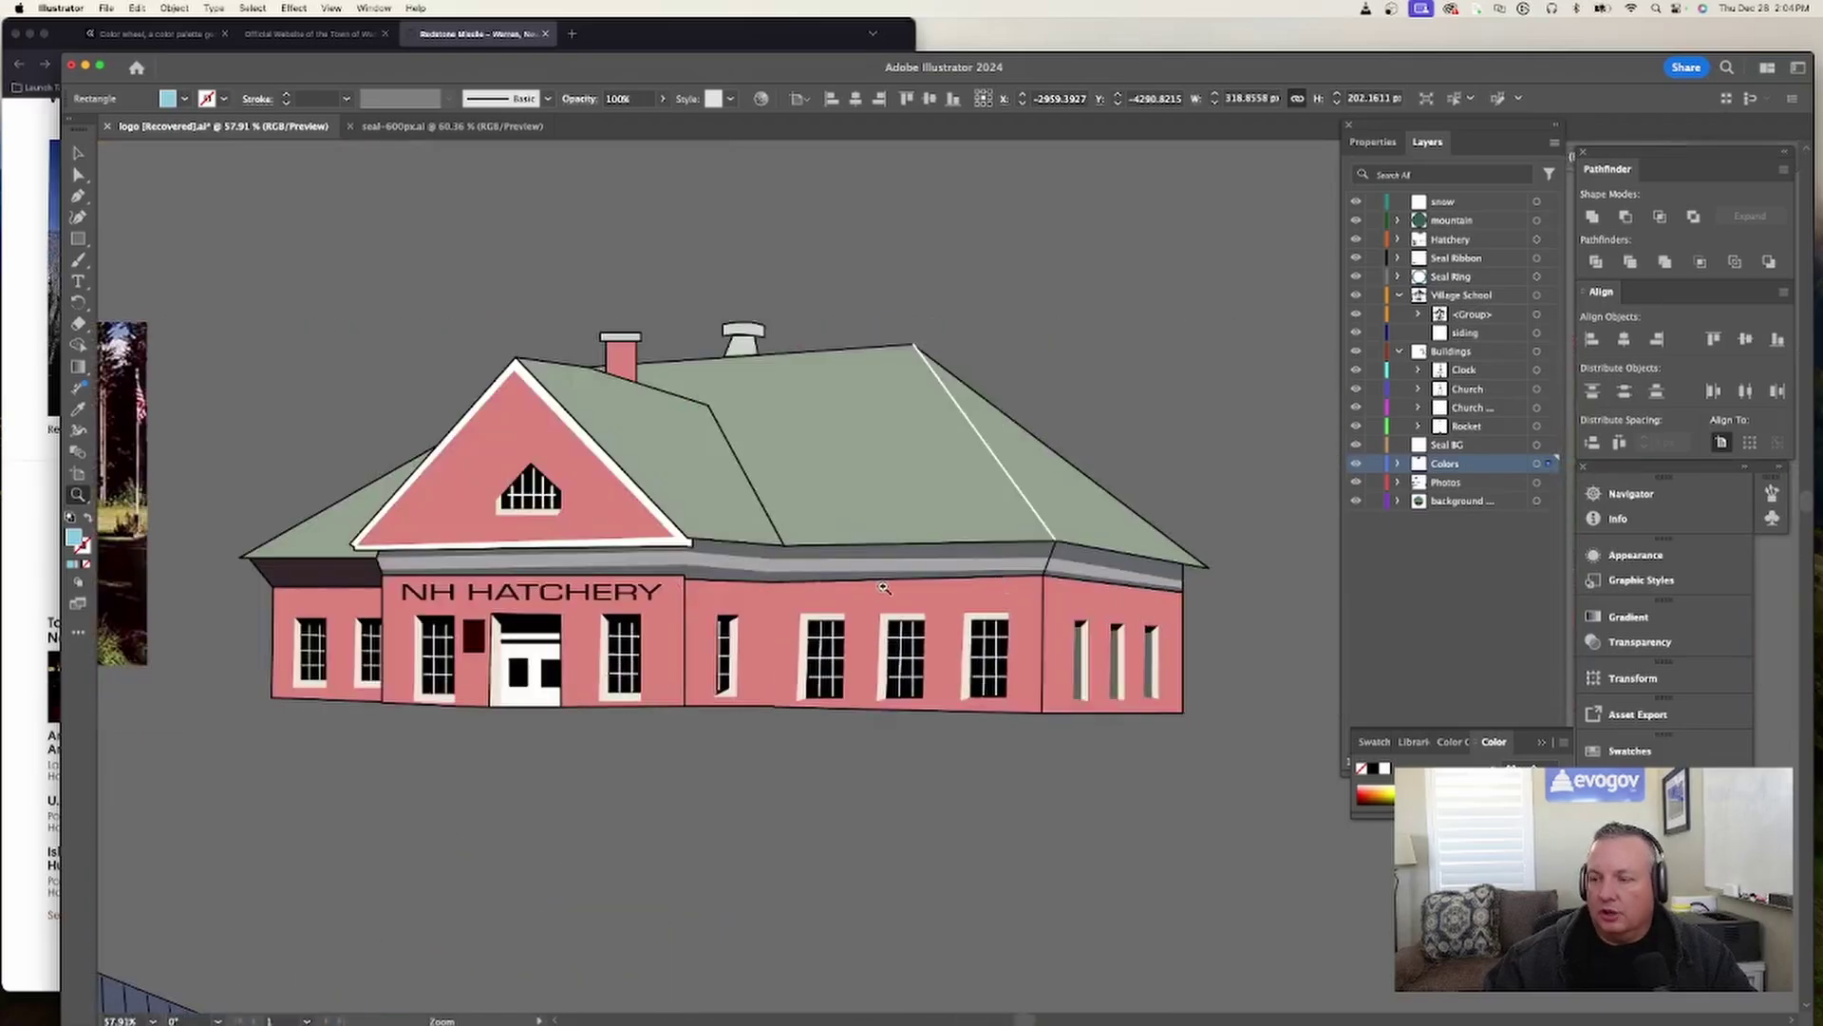
pyautogui.scroll(-3, 883, 587)
pyautogui.hscroll(-12, 567, 605)
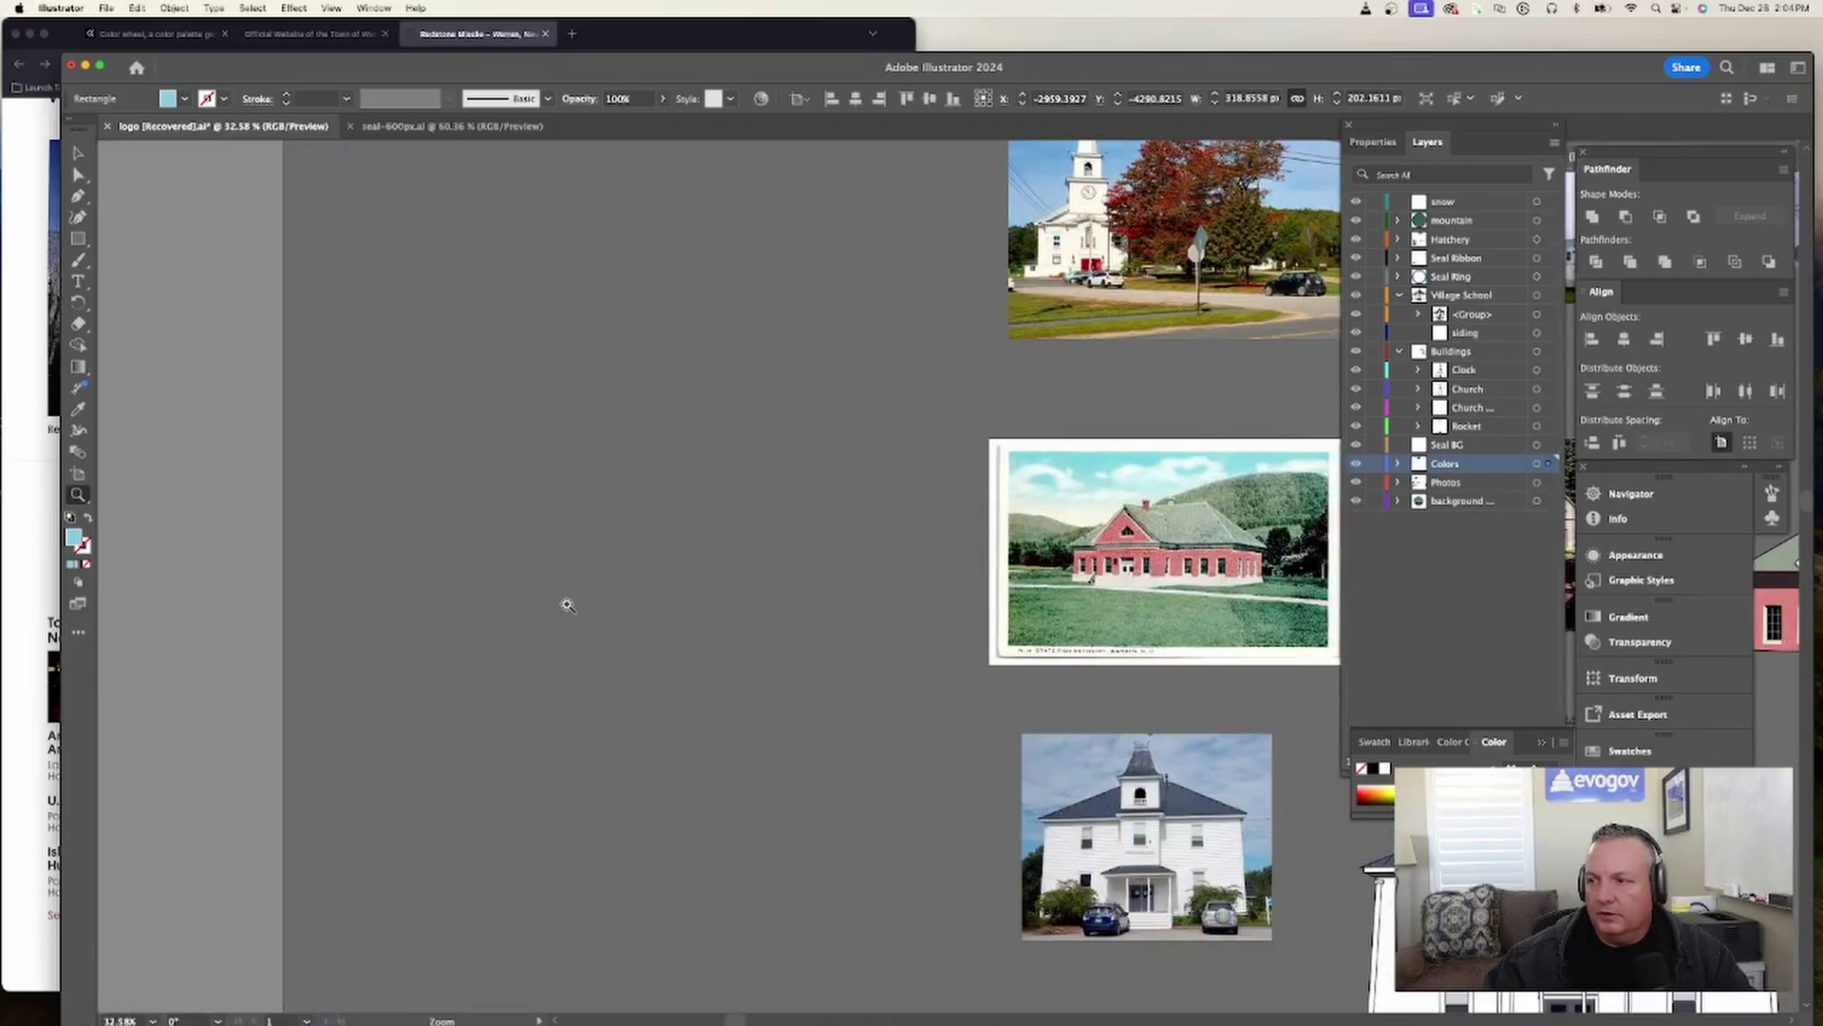
pyautogui.hscroll(1, 1148, 522)
pyautogui.scroll(4, 1095, 541)
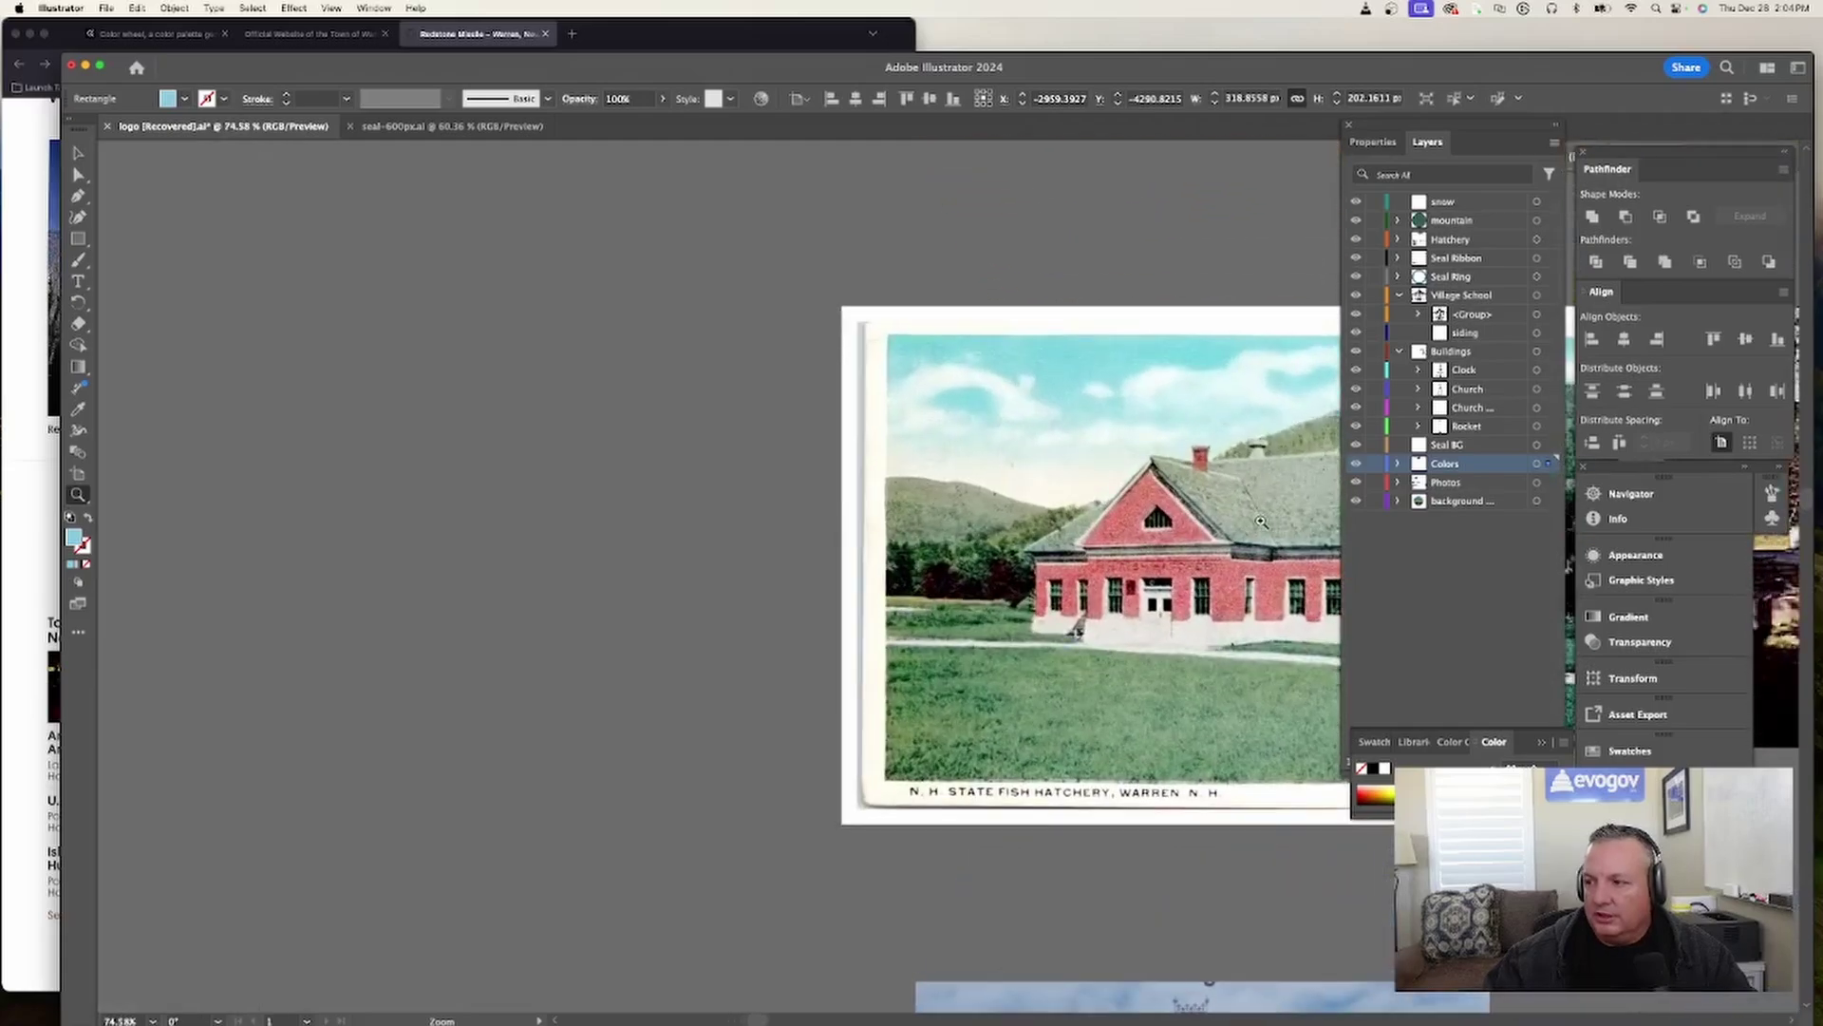
pyautogui.hscroll(9, 1241, 529)
pyautogui.hscroll(15, 1177, 537)
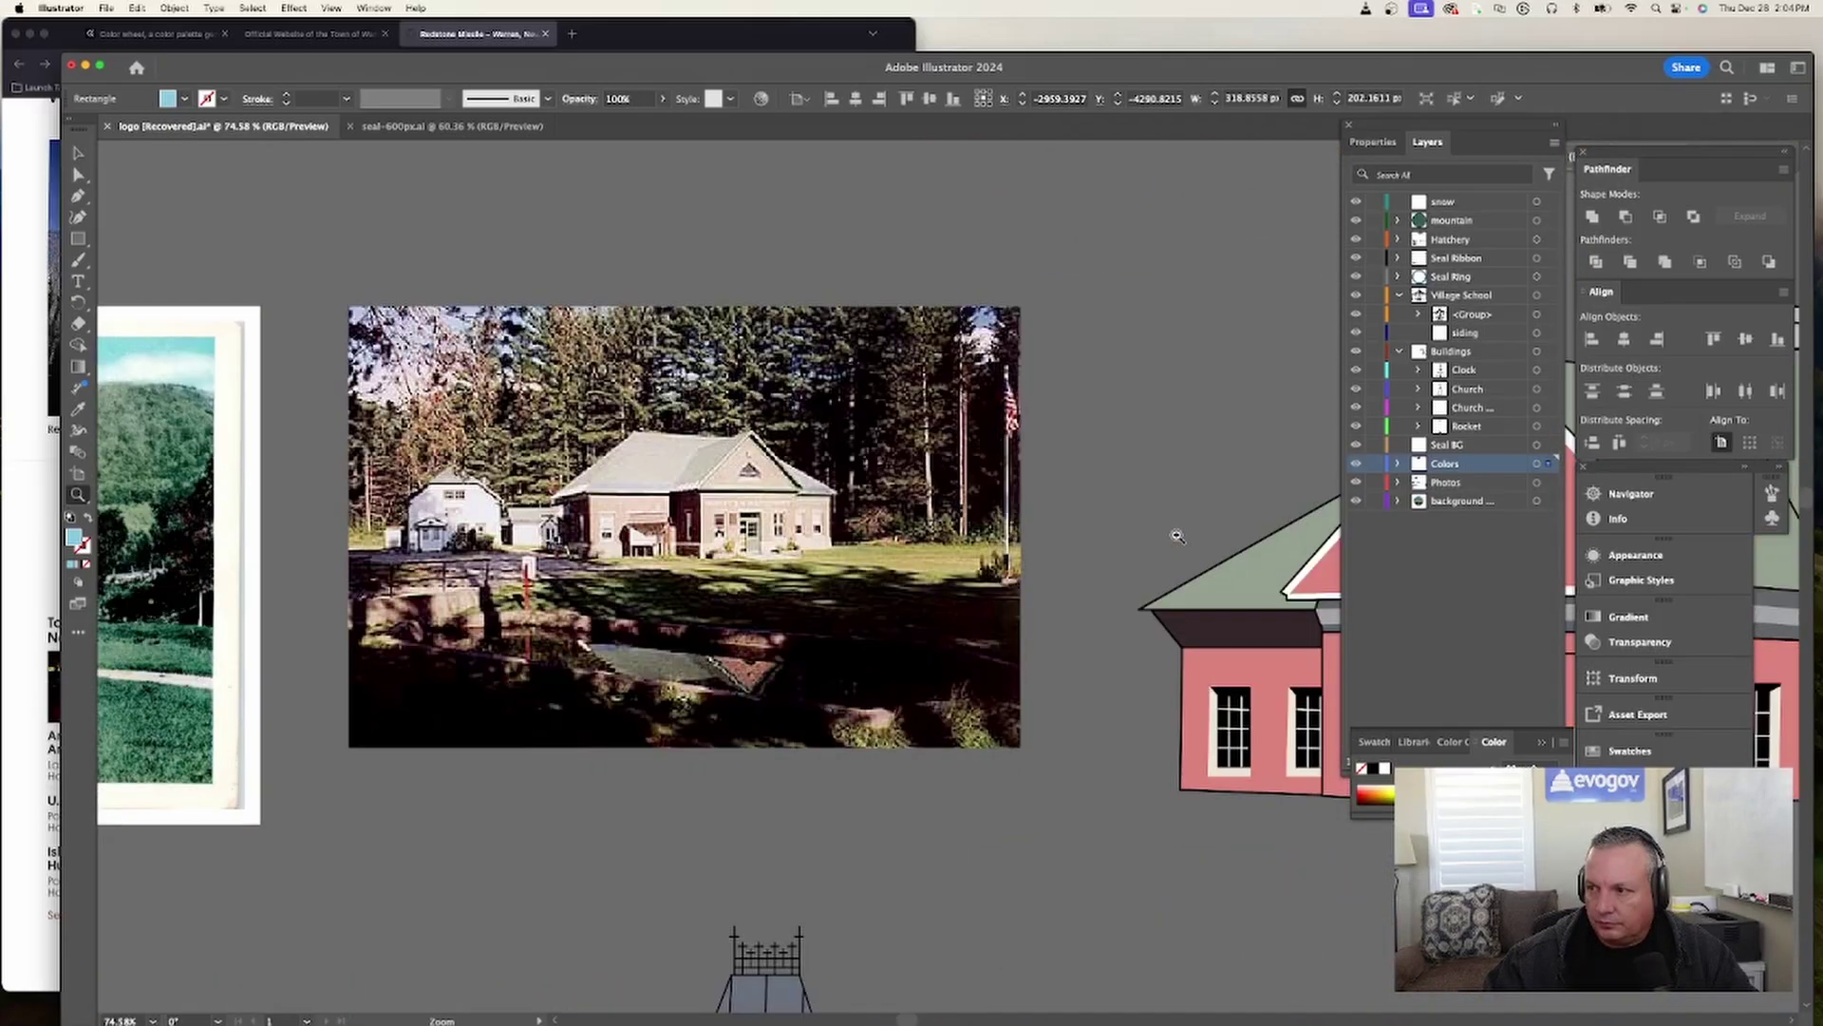
pyautogui.scroll(-3, 1177, 537)
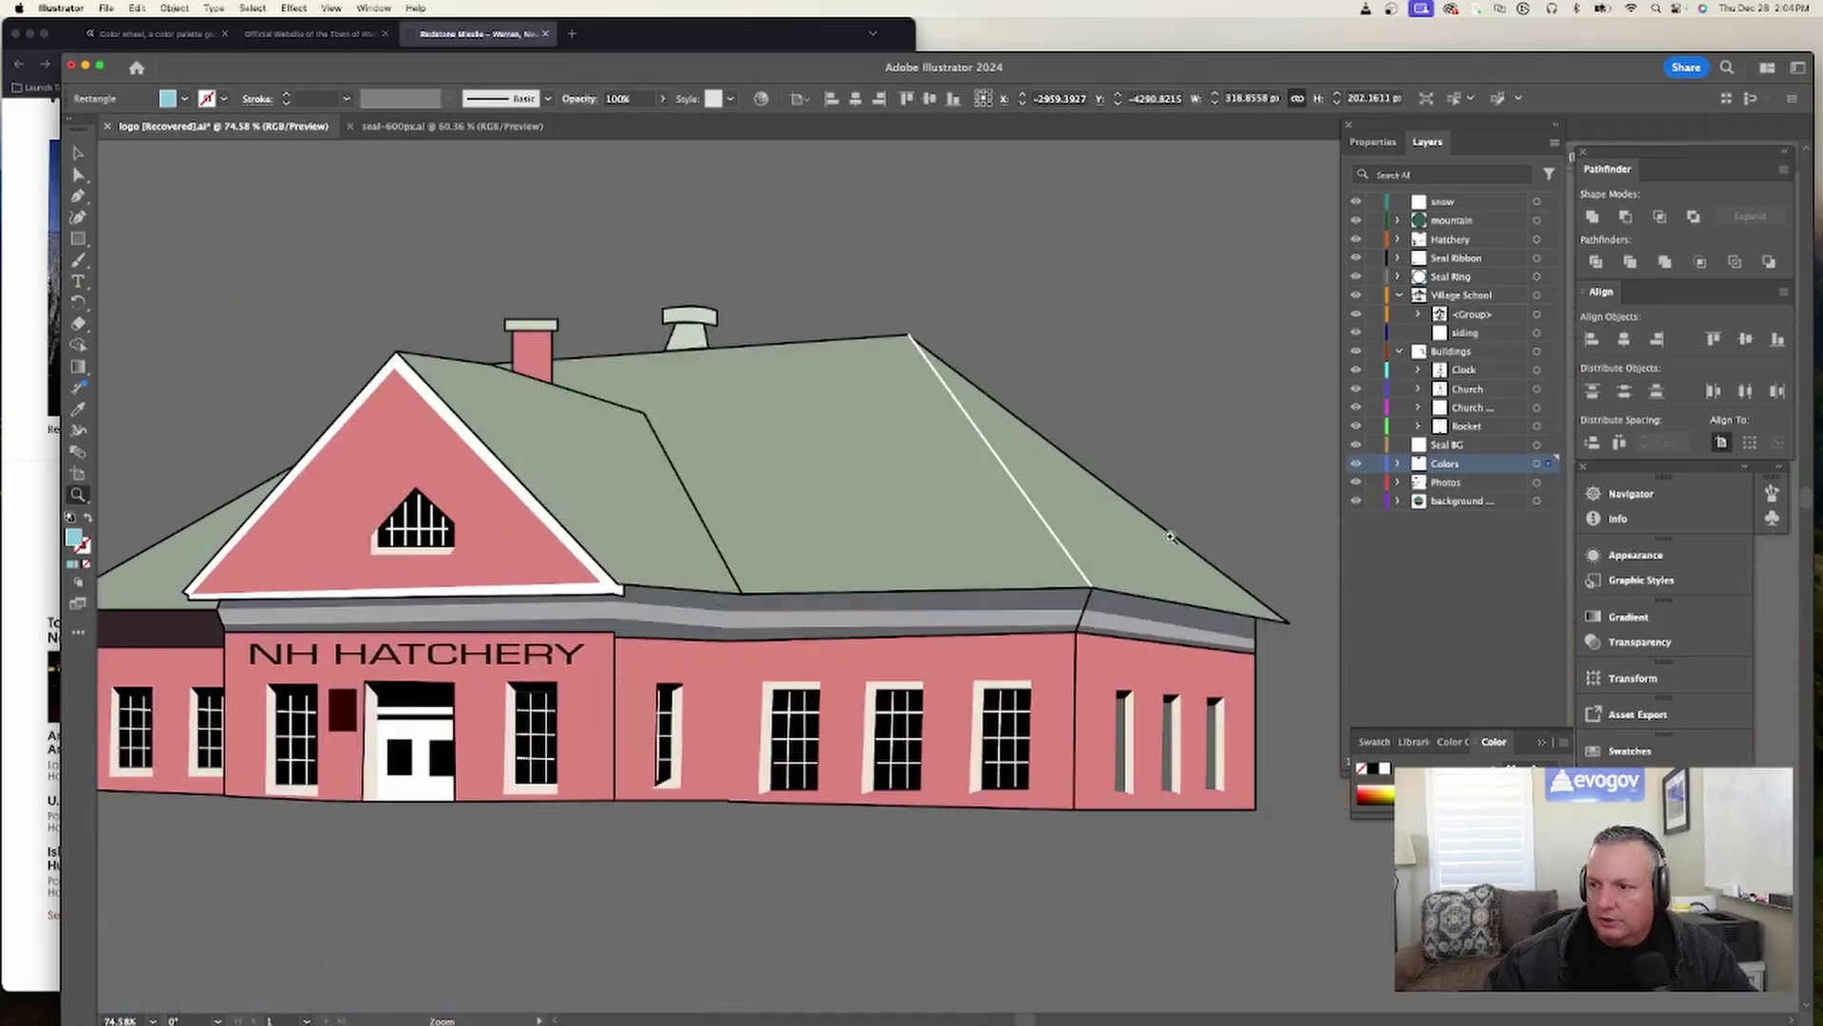
pyautogui.scroll(-2, 1026, 544)
pyautogui.scroll(-1, 1026, 544)
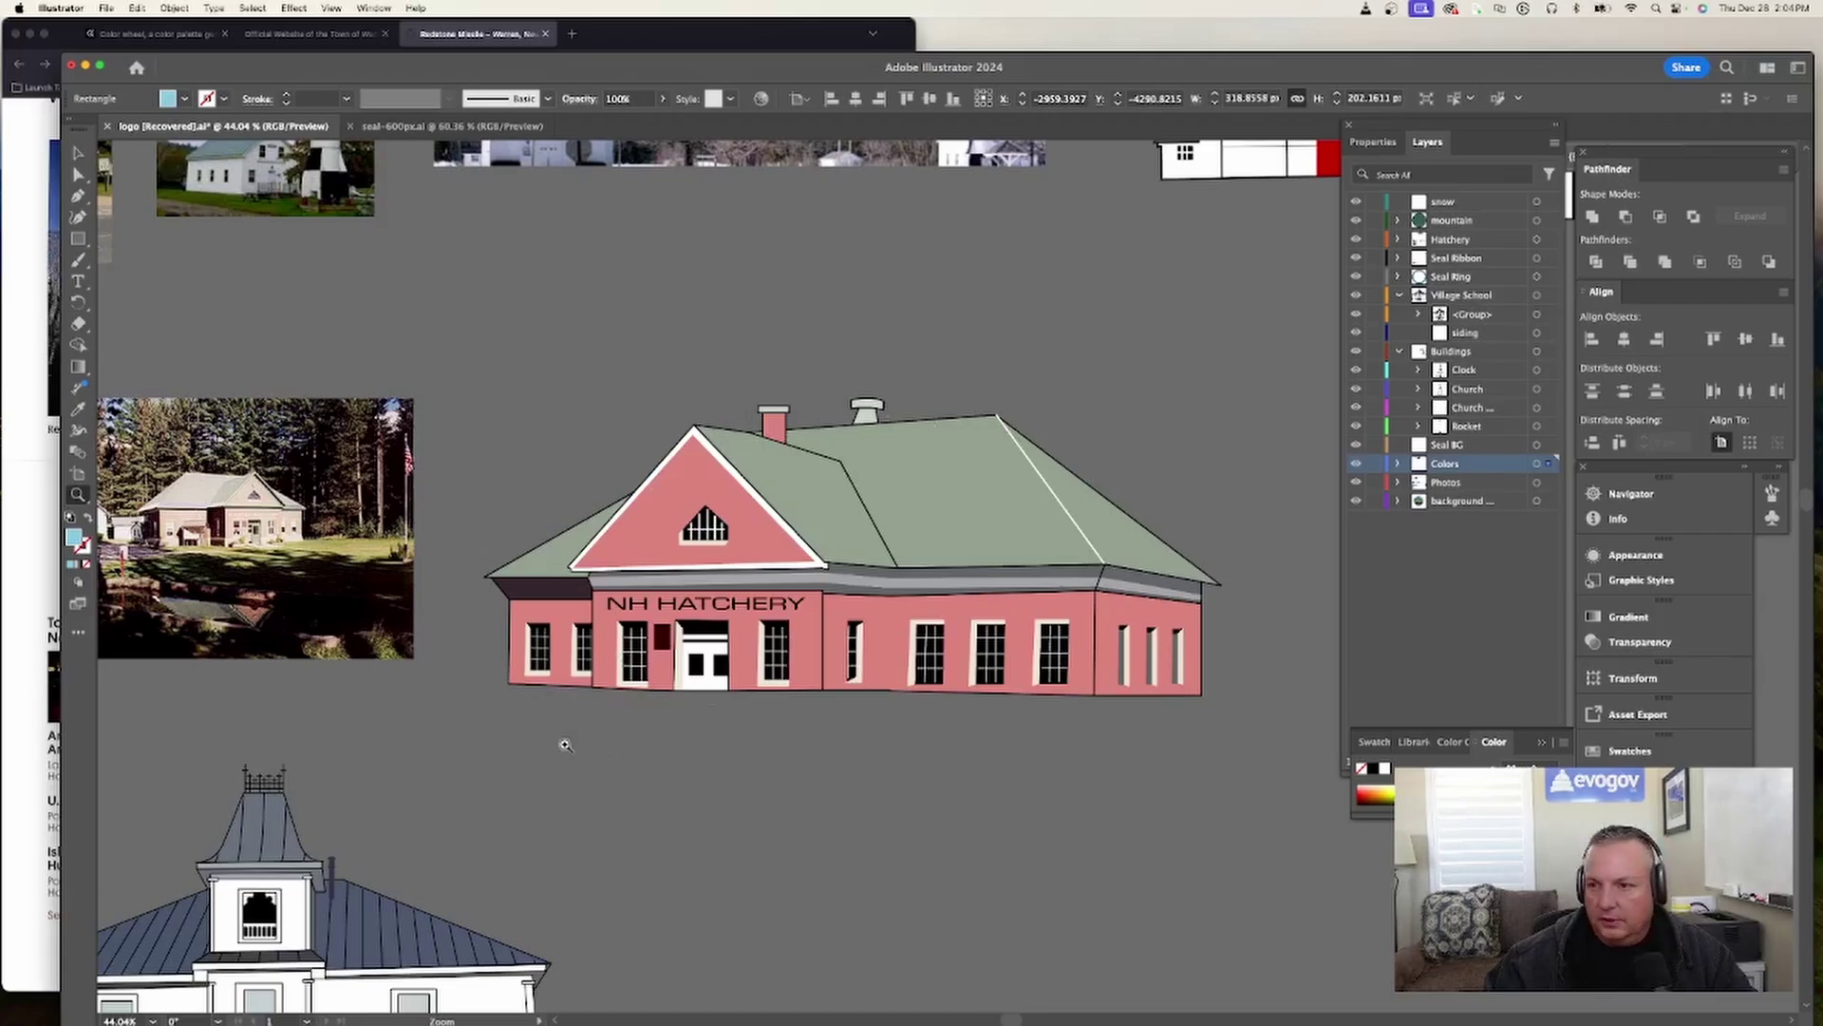
# - Inspect the Warren Village School photo below the hatchery postcard, both close up and as a whole
pyautogui.hscroll(-5, 425, 699)
pyautogui.scroll(-5, 435, 705)
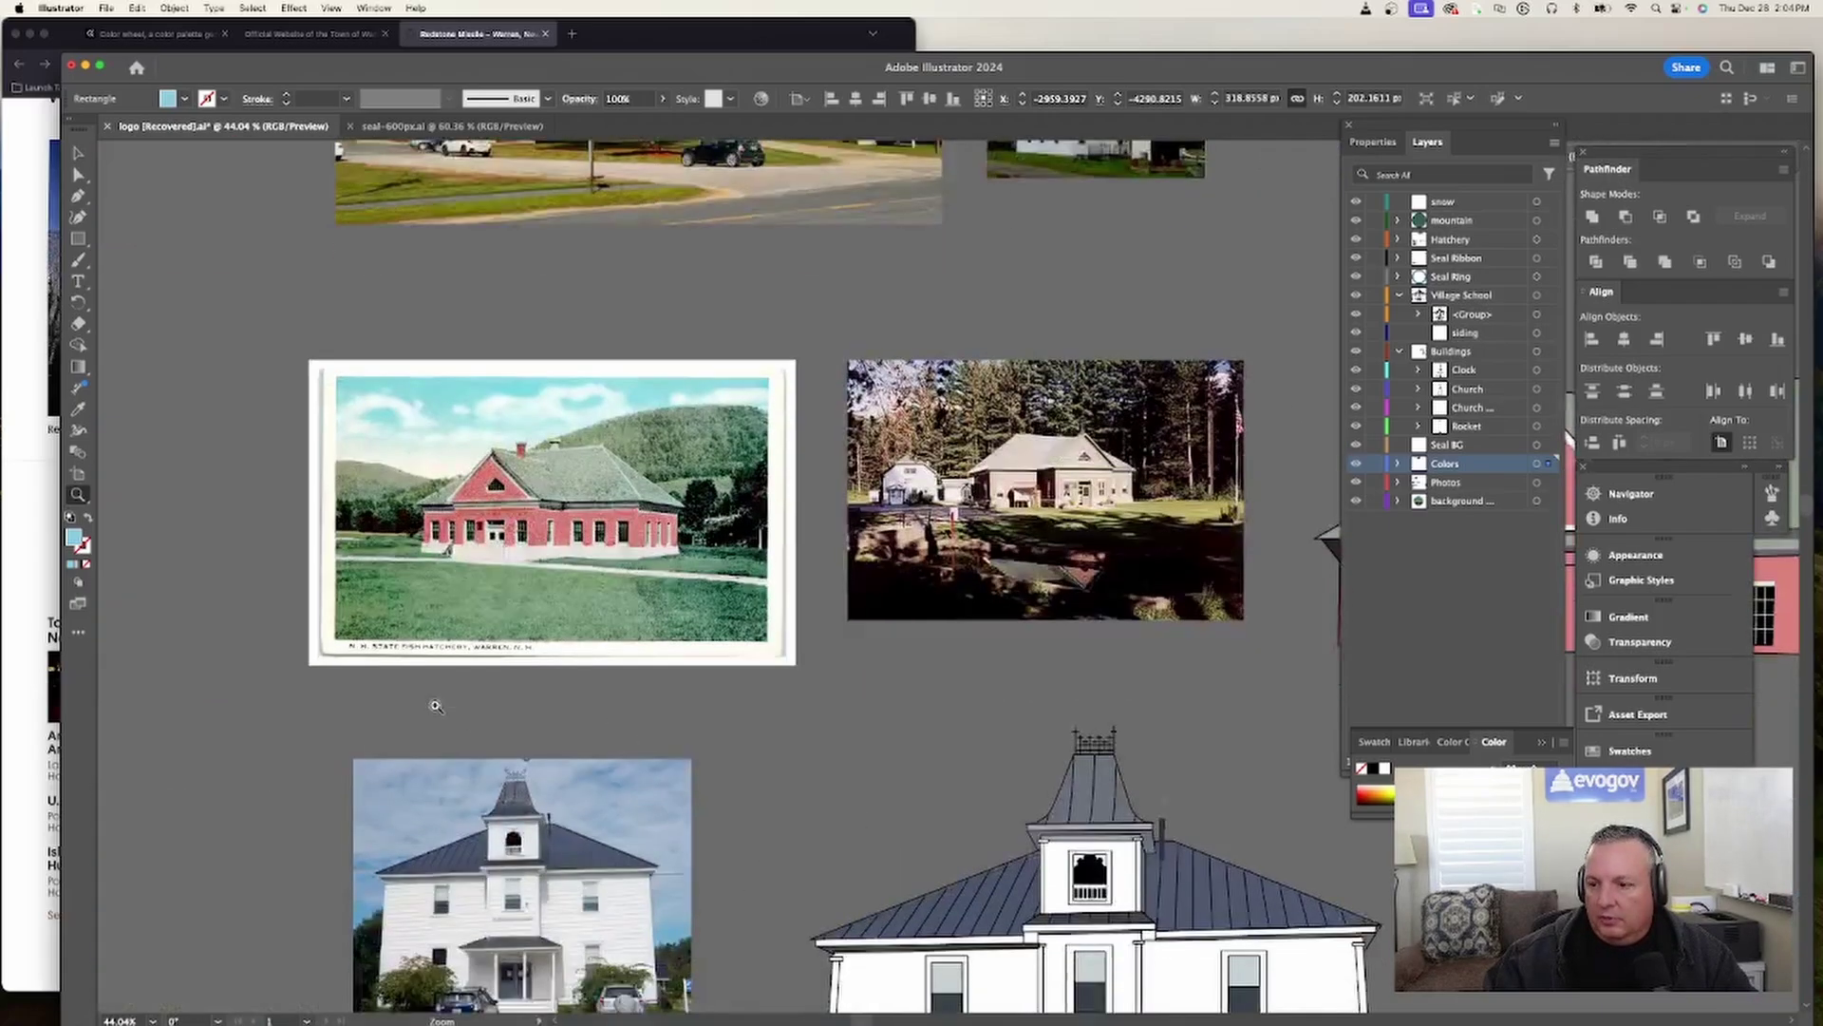
pyautogui.moveTo(435, 700); pyautogui.dragTo(671, 615)
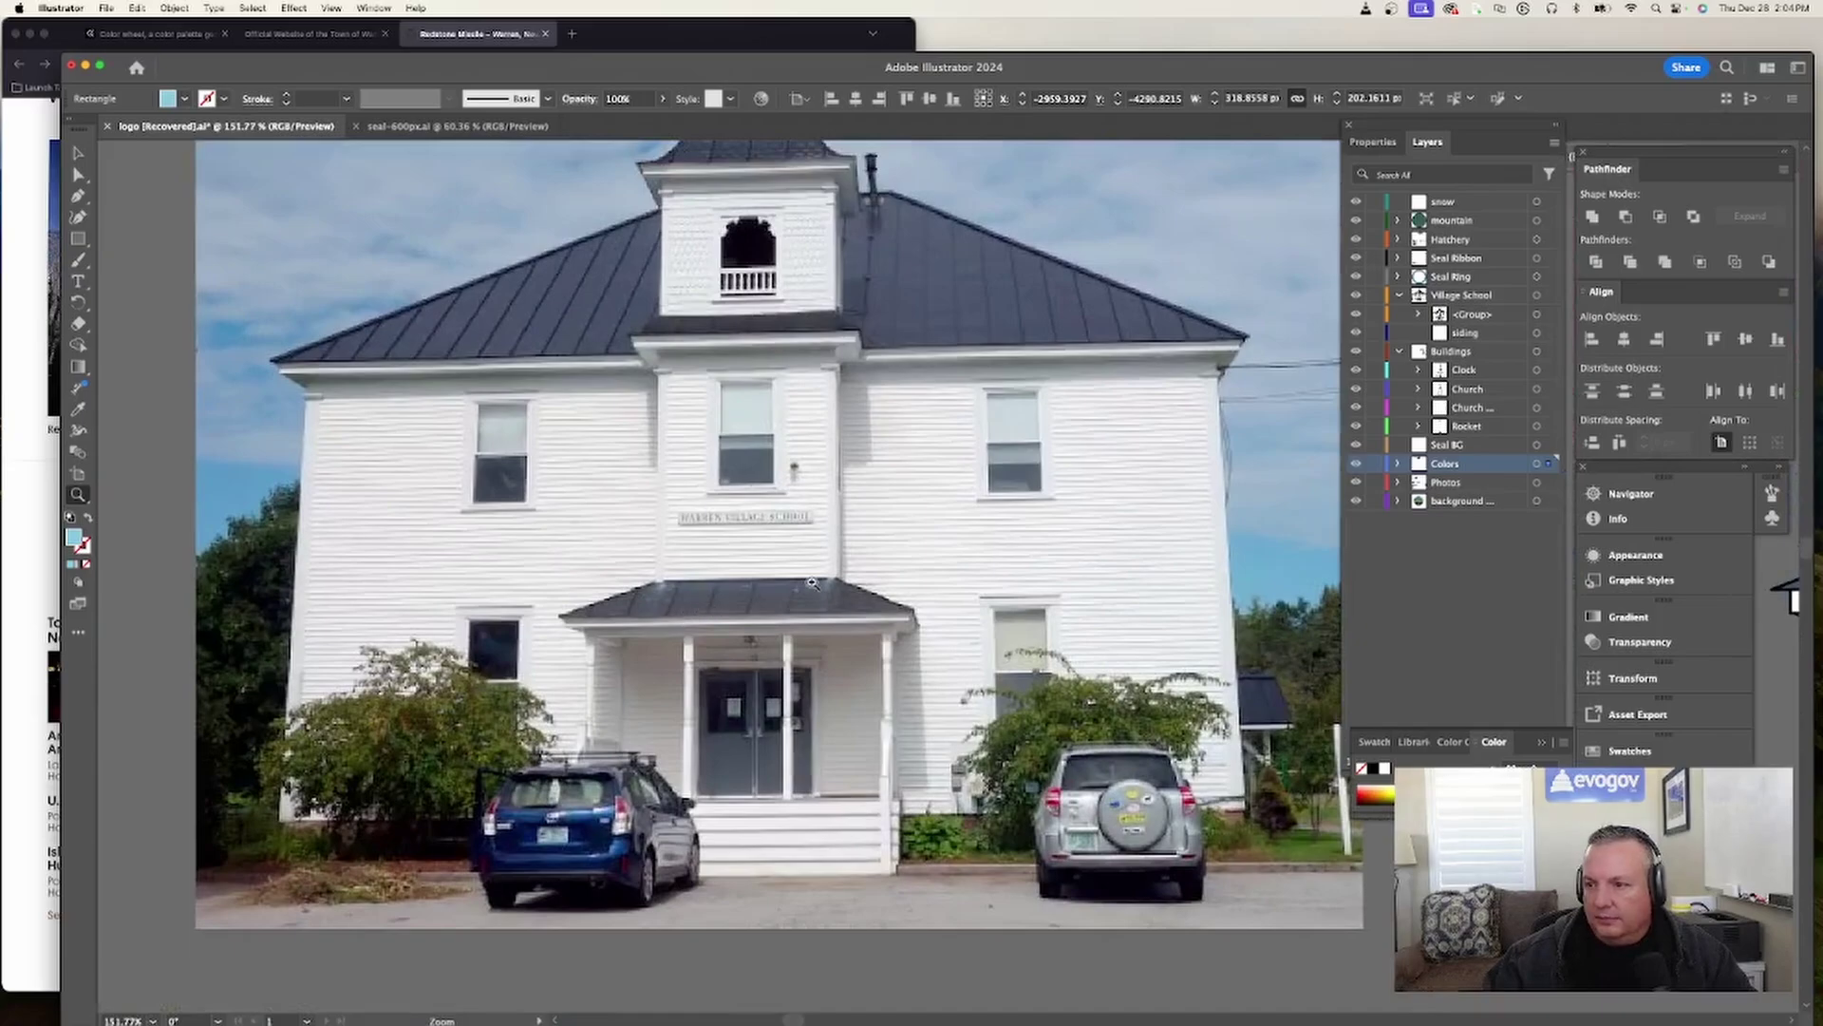
pyautogui.scroll(3, 811, 585)
pyautogui.scroll(2, 811, 585)
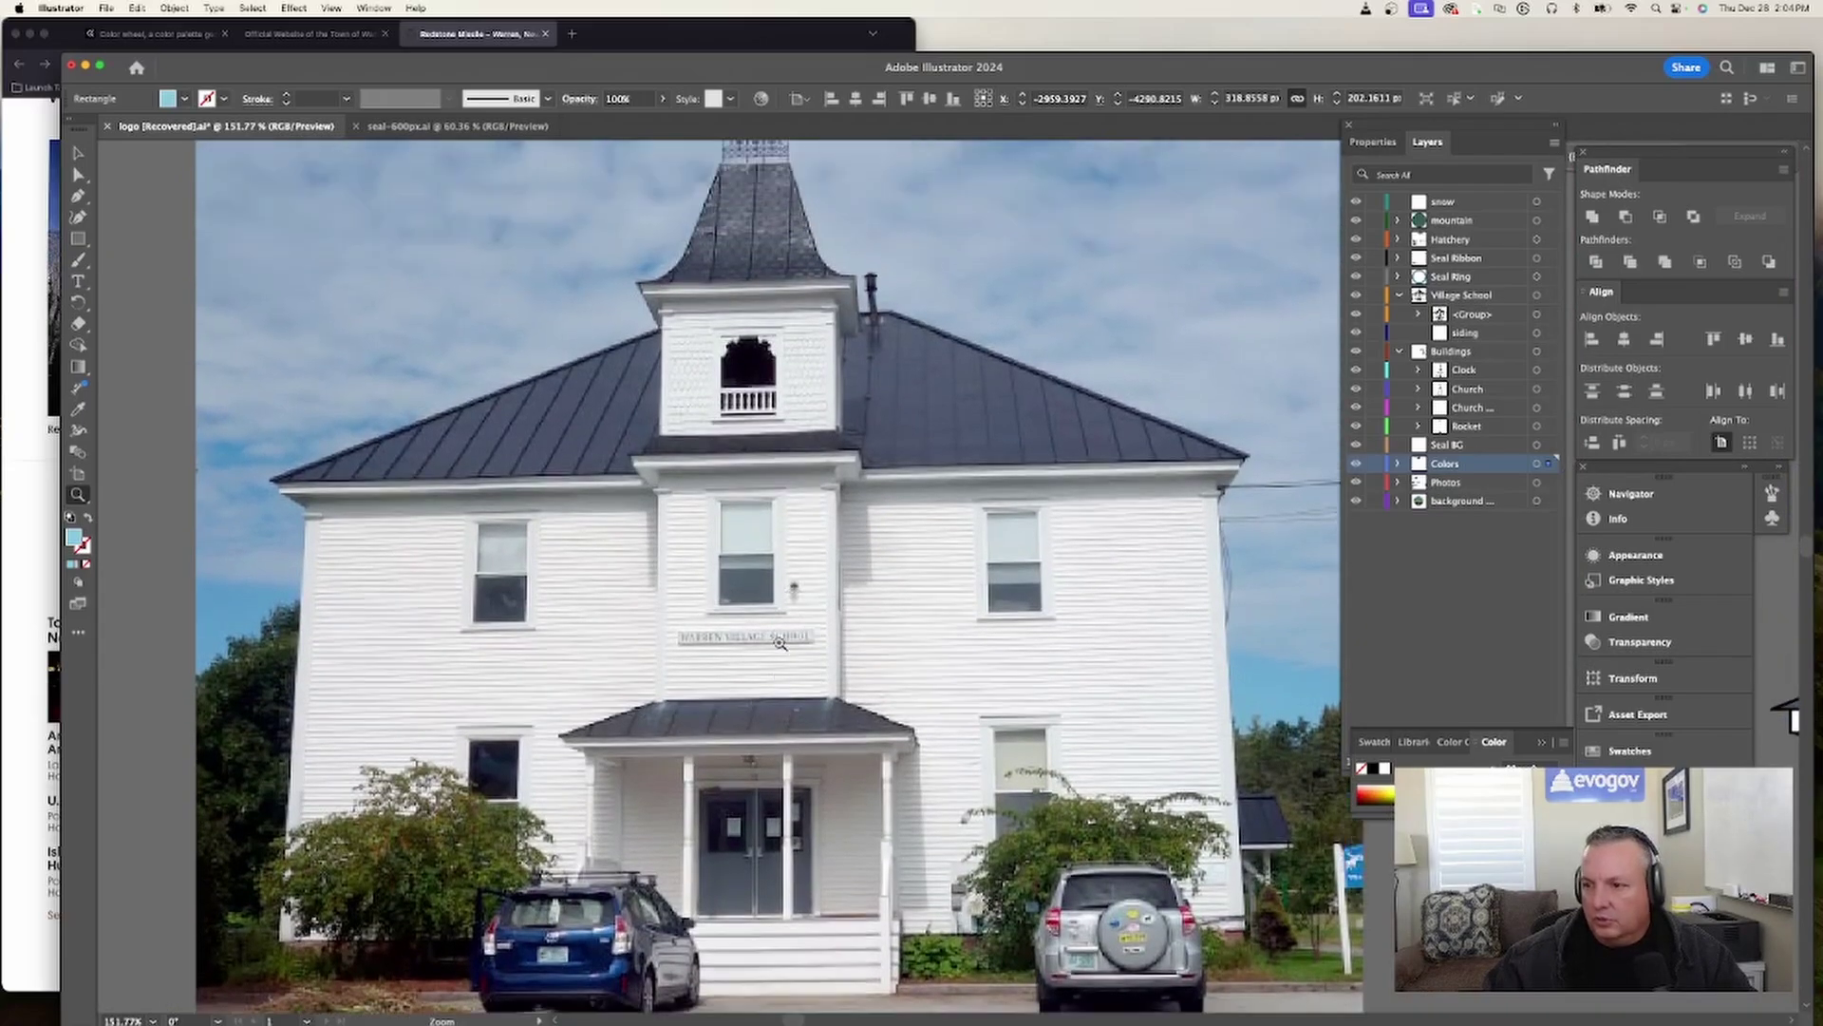
pyautogui.keyDown('alt'); pyautogui.click(781, 645); pyautogui.keyUp('alt')
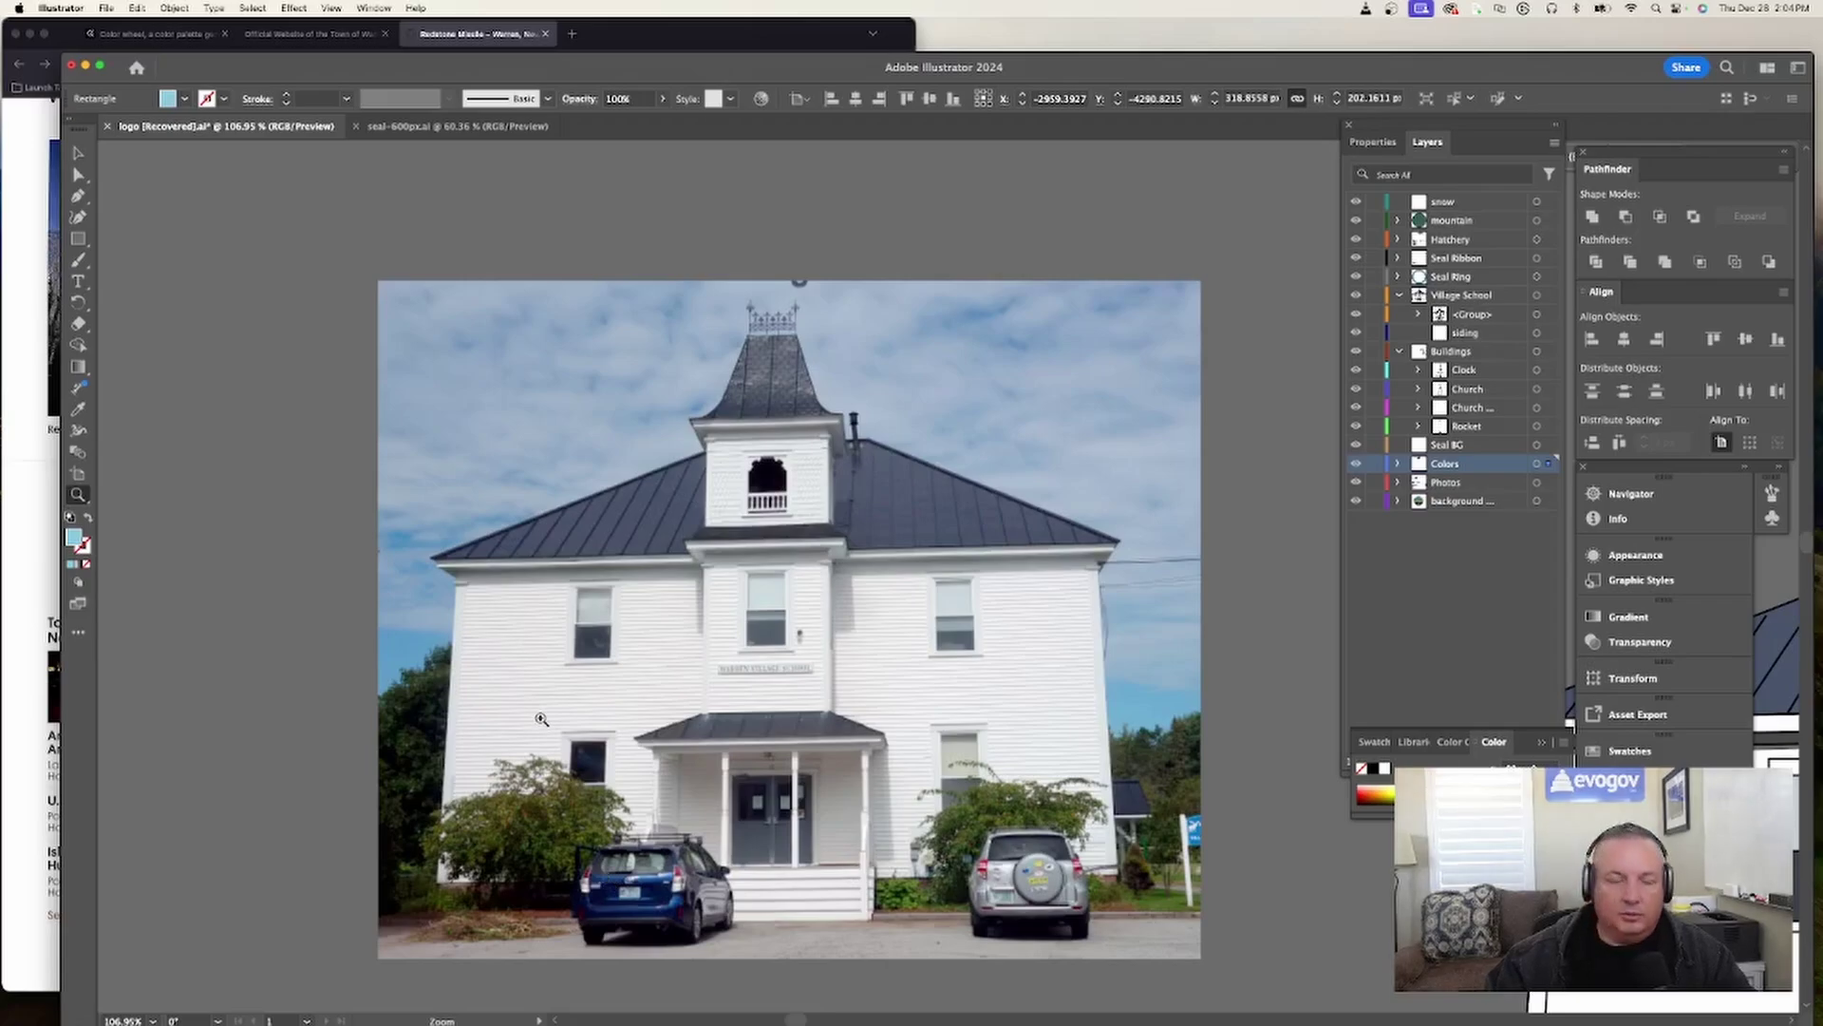
# - Examine the school's bell tower, roof cresting and upper windows up close, ending on a view with the hatchery postcard
pyautogui.hscroll(1, 723, 694)
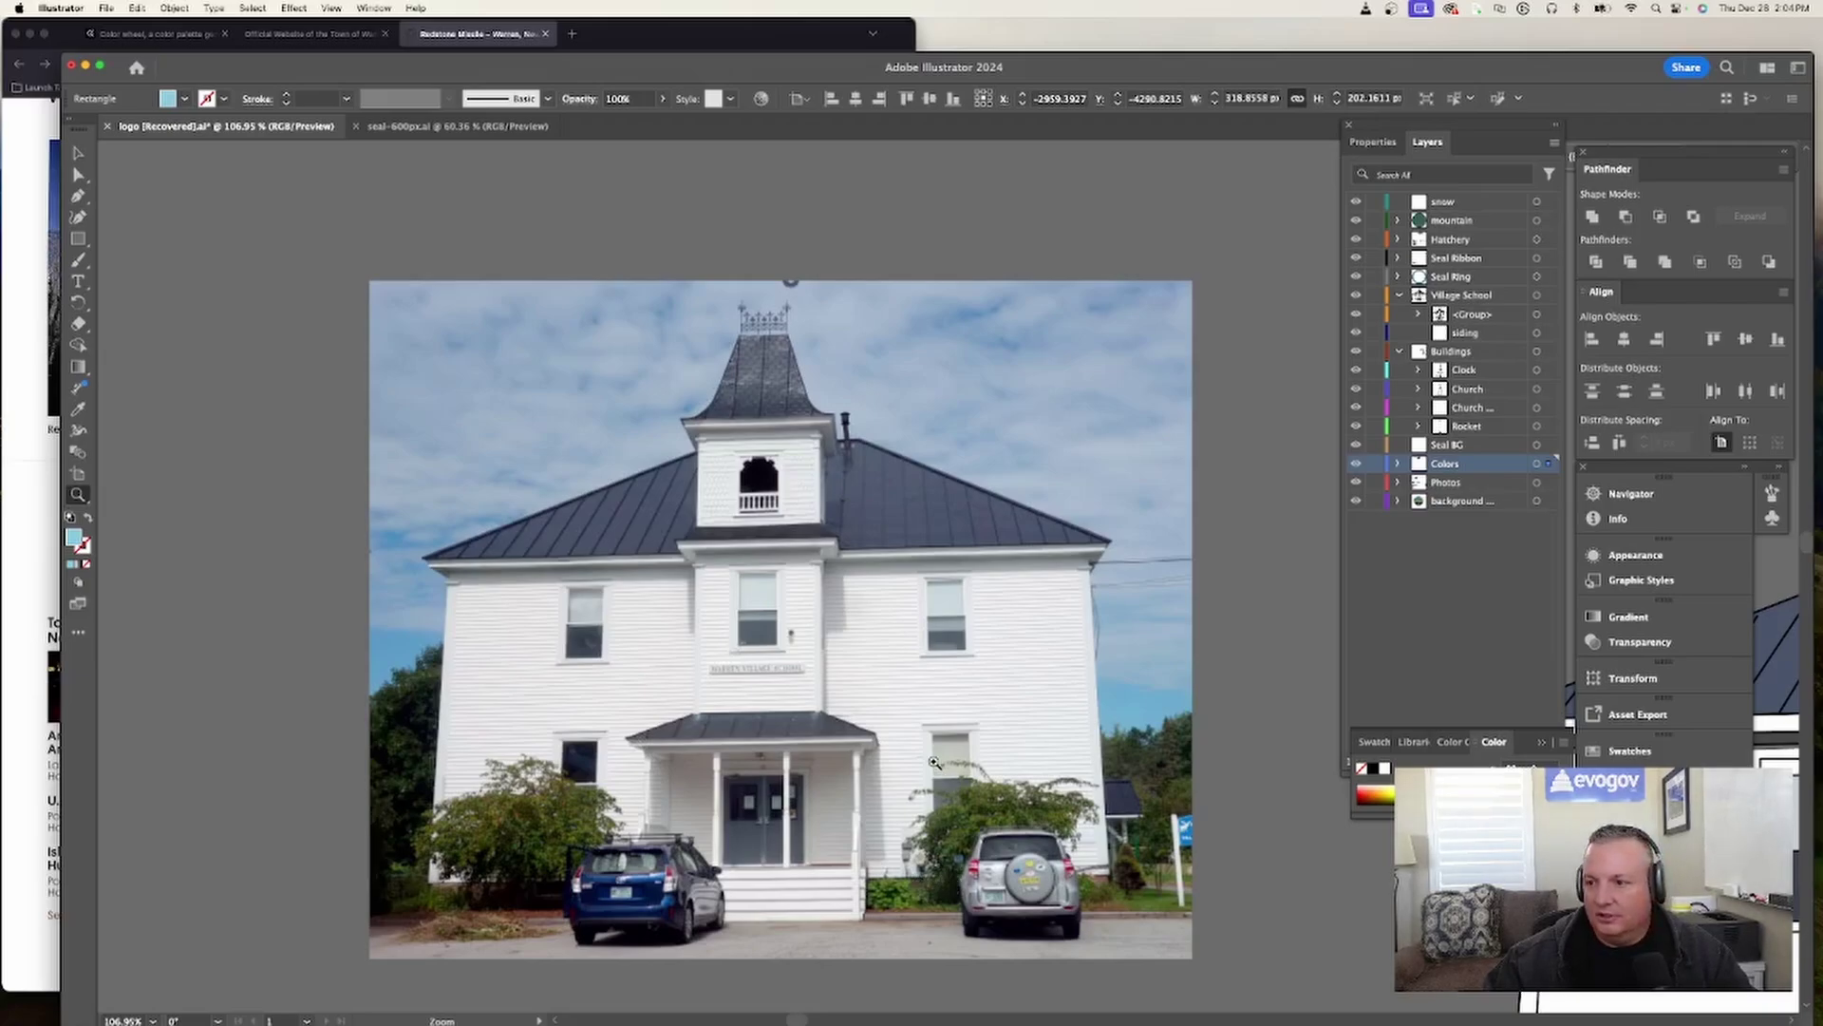
pyautogui.hscroll(2, 940, 780)
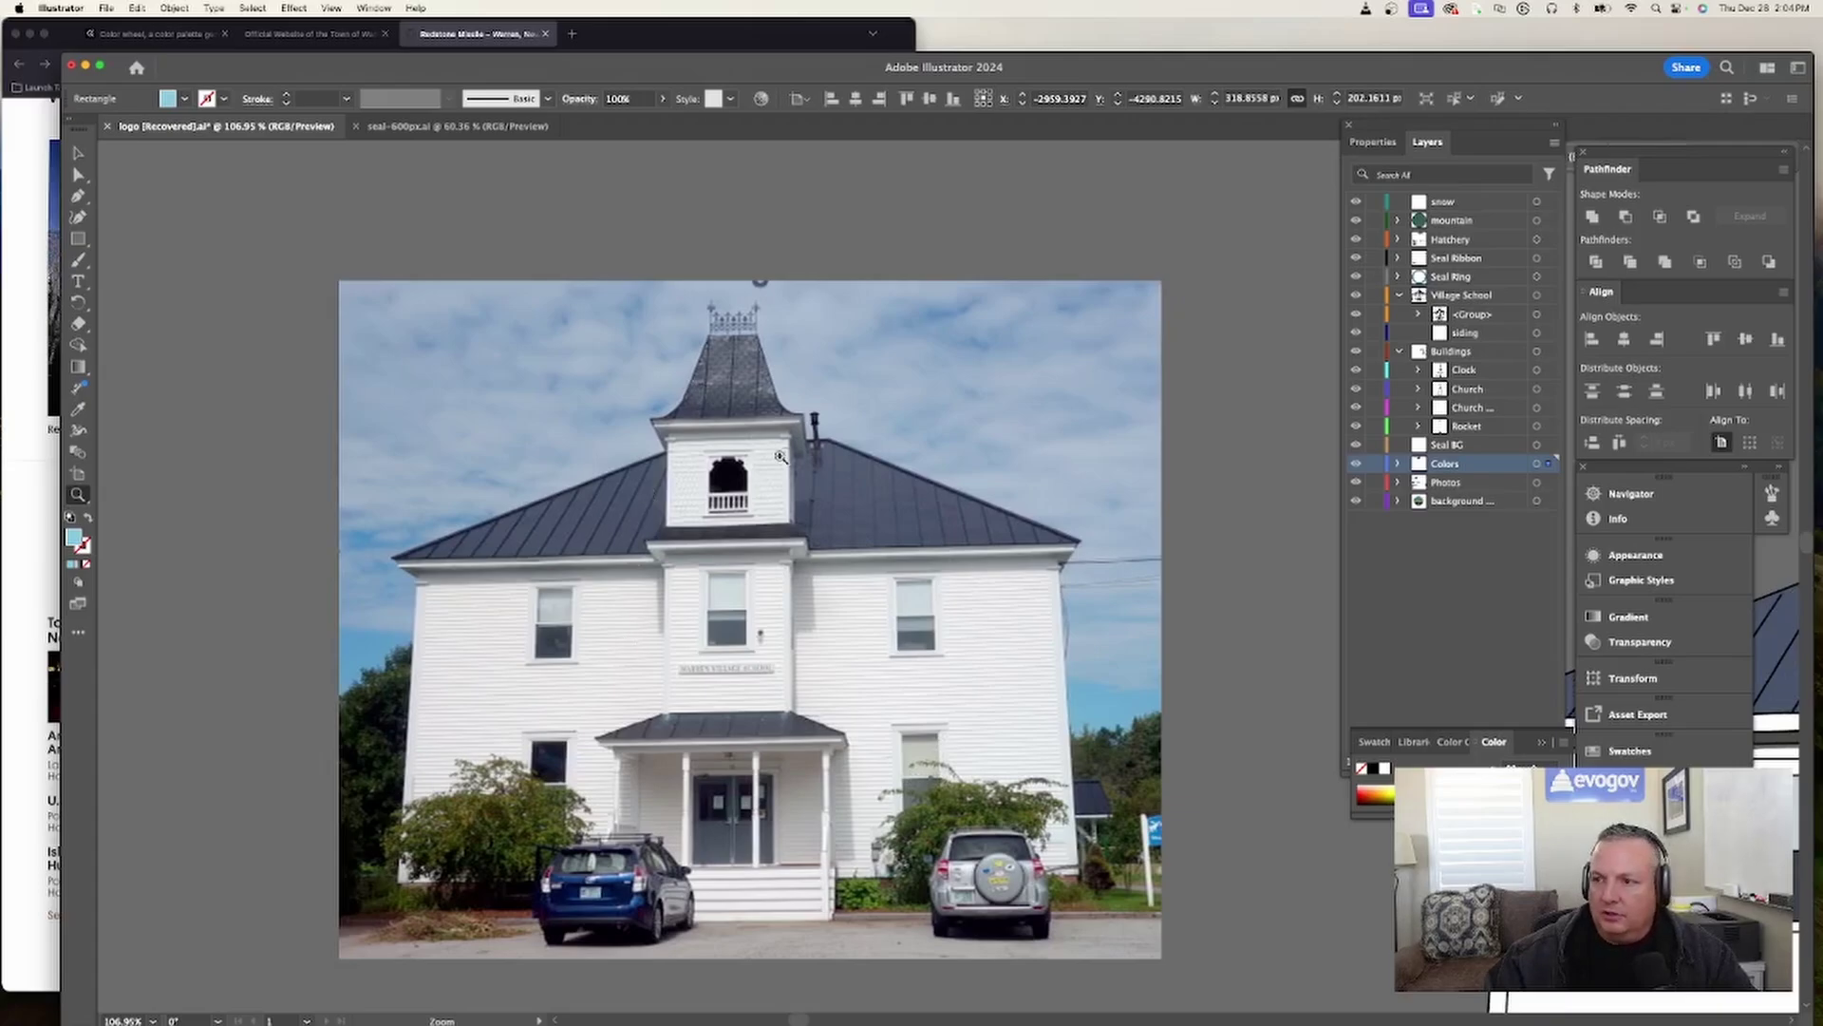
pyautogui.click(713, 378)
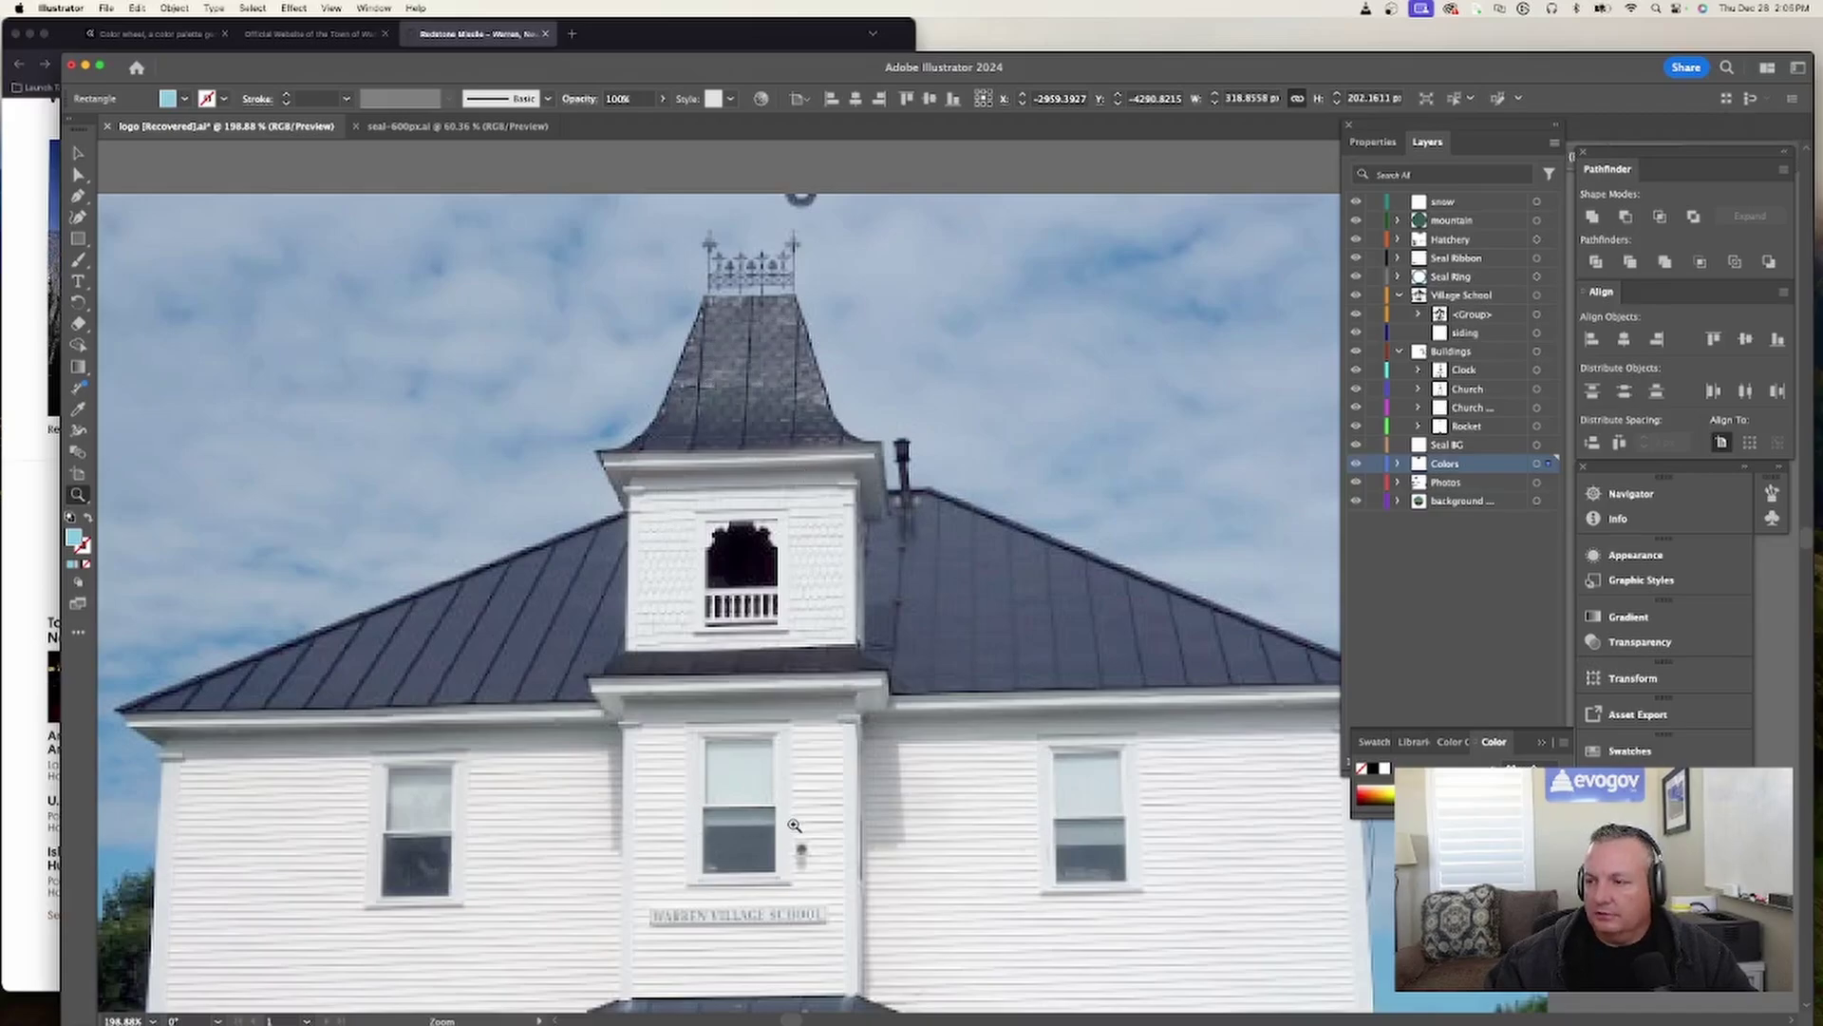
pyautogui.moveTo(794, 825); pyautogui.dragTo(718, 845)
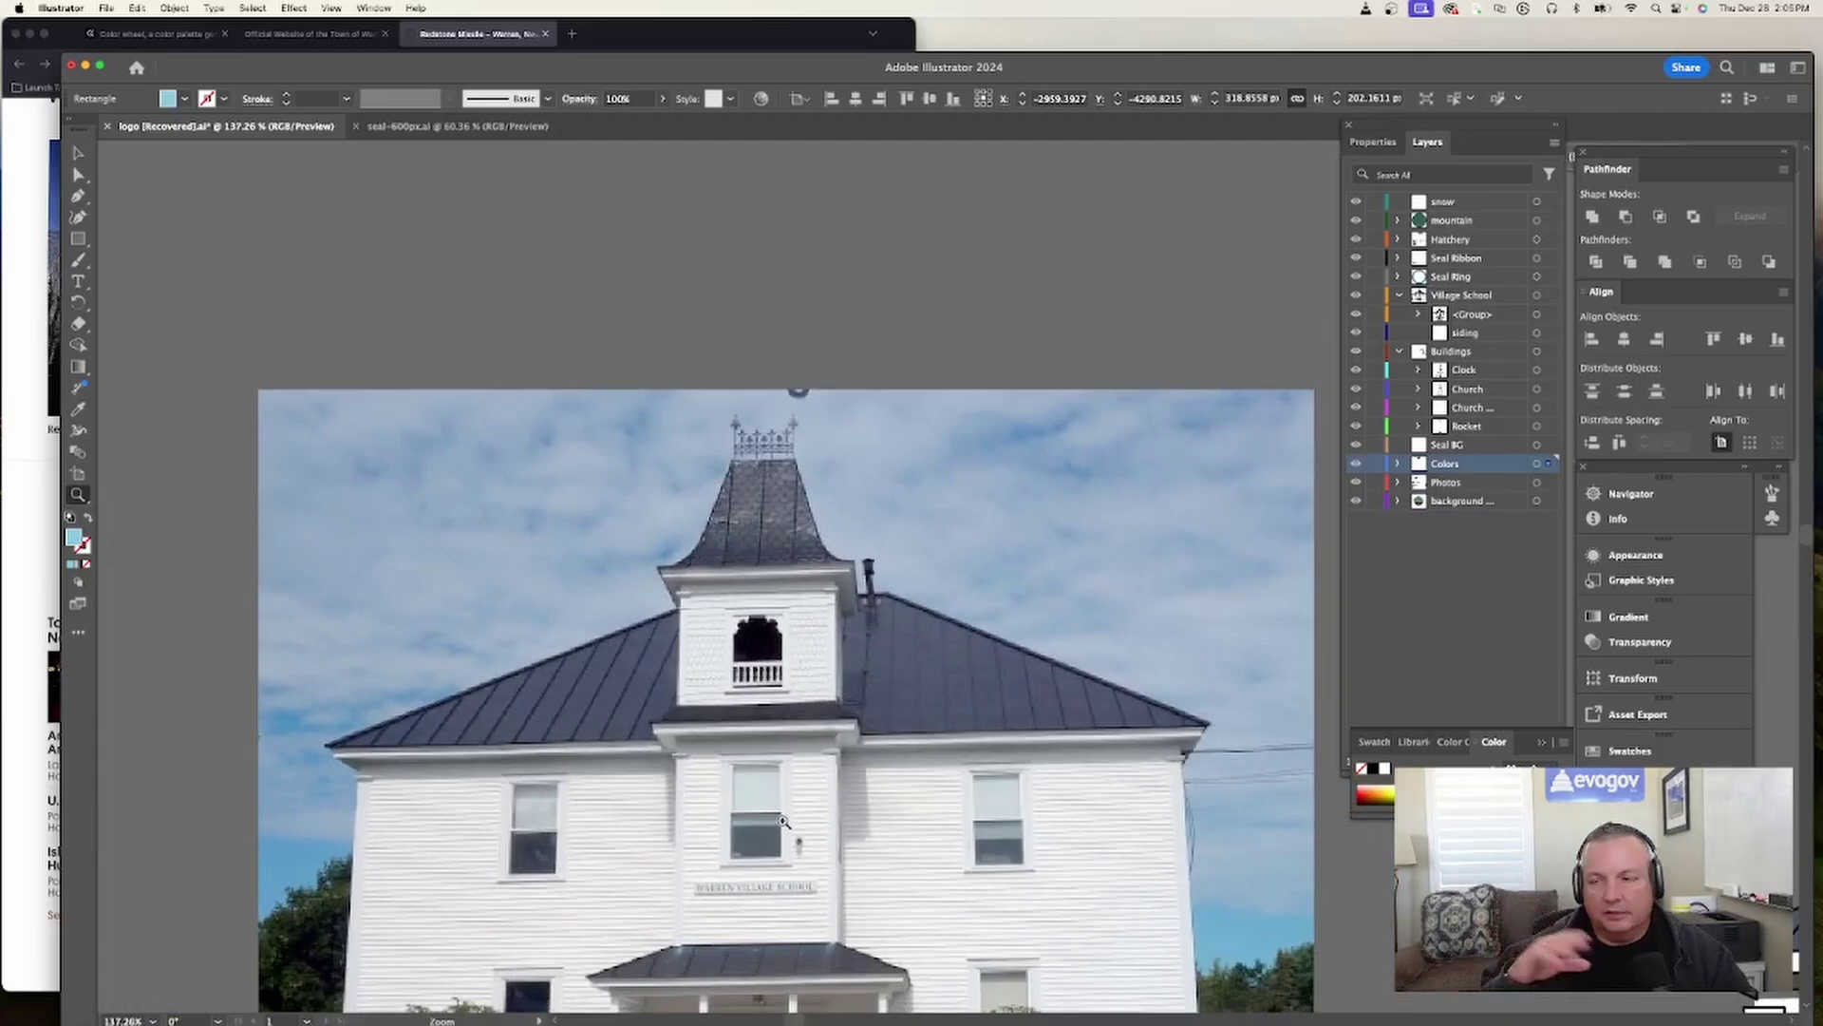
pyautogui.moveTo(782, 821); pyautogui.dragTo(721, 828)
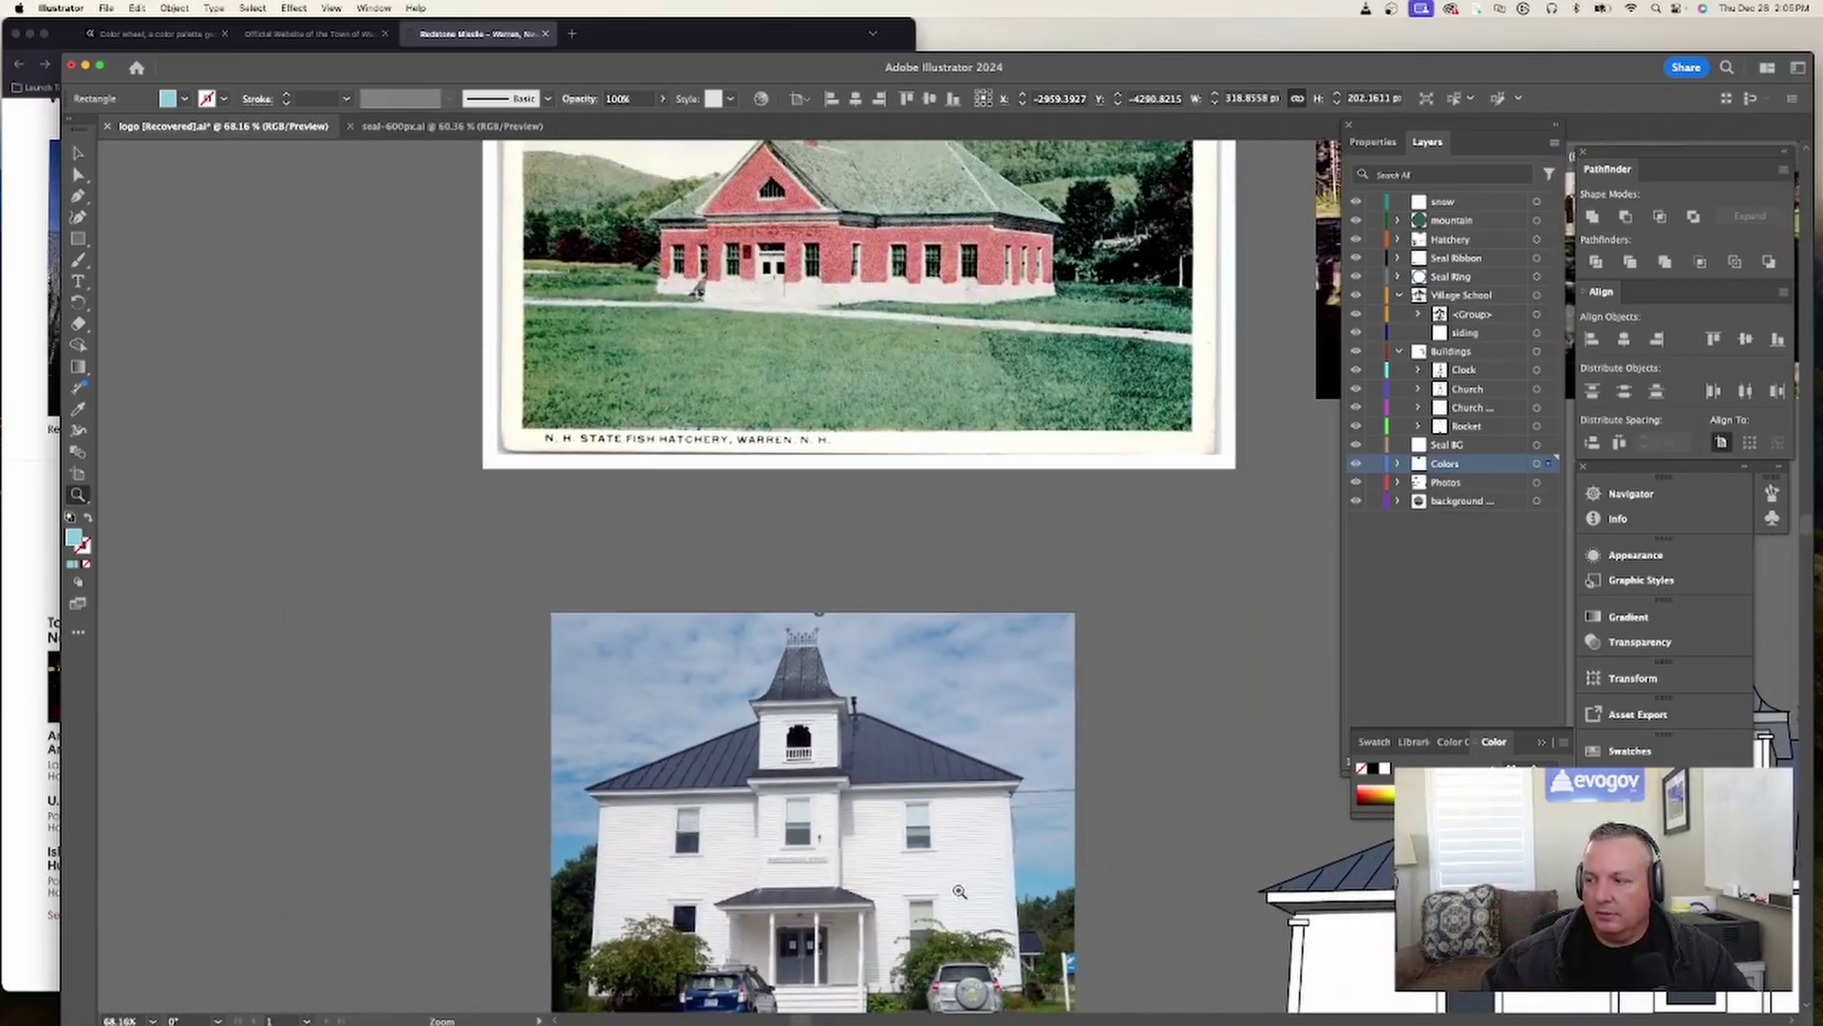
# - Compare the vector Village School drawing with the photo it is based on, both close up and as a whole
pyautogui.hscroll(10, 984, 885)
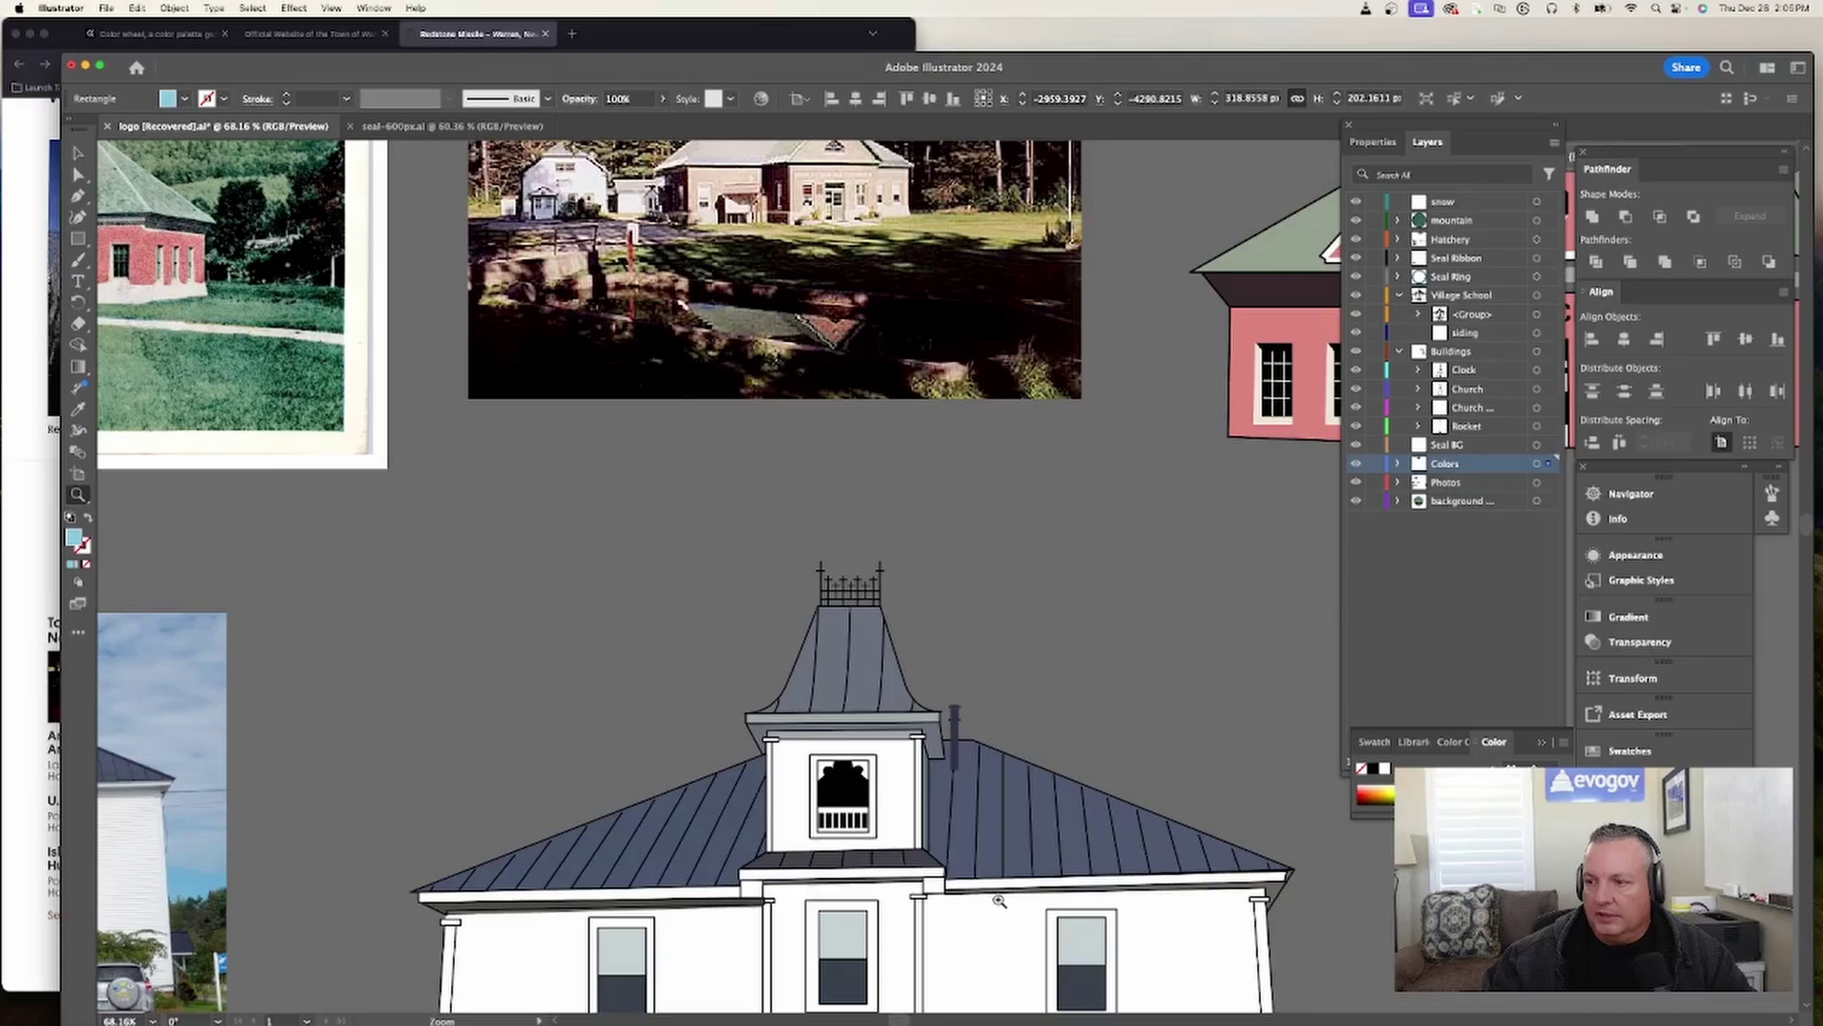
pyautogui.scroll(-6, 992, 897)
pyautogui.scroll(-2, 992, 905)
pyautogui.scroll(-6, 994, 903)
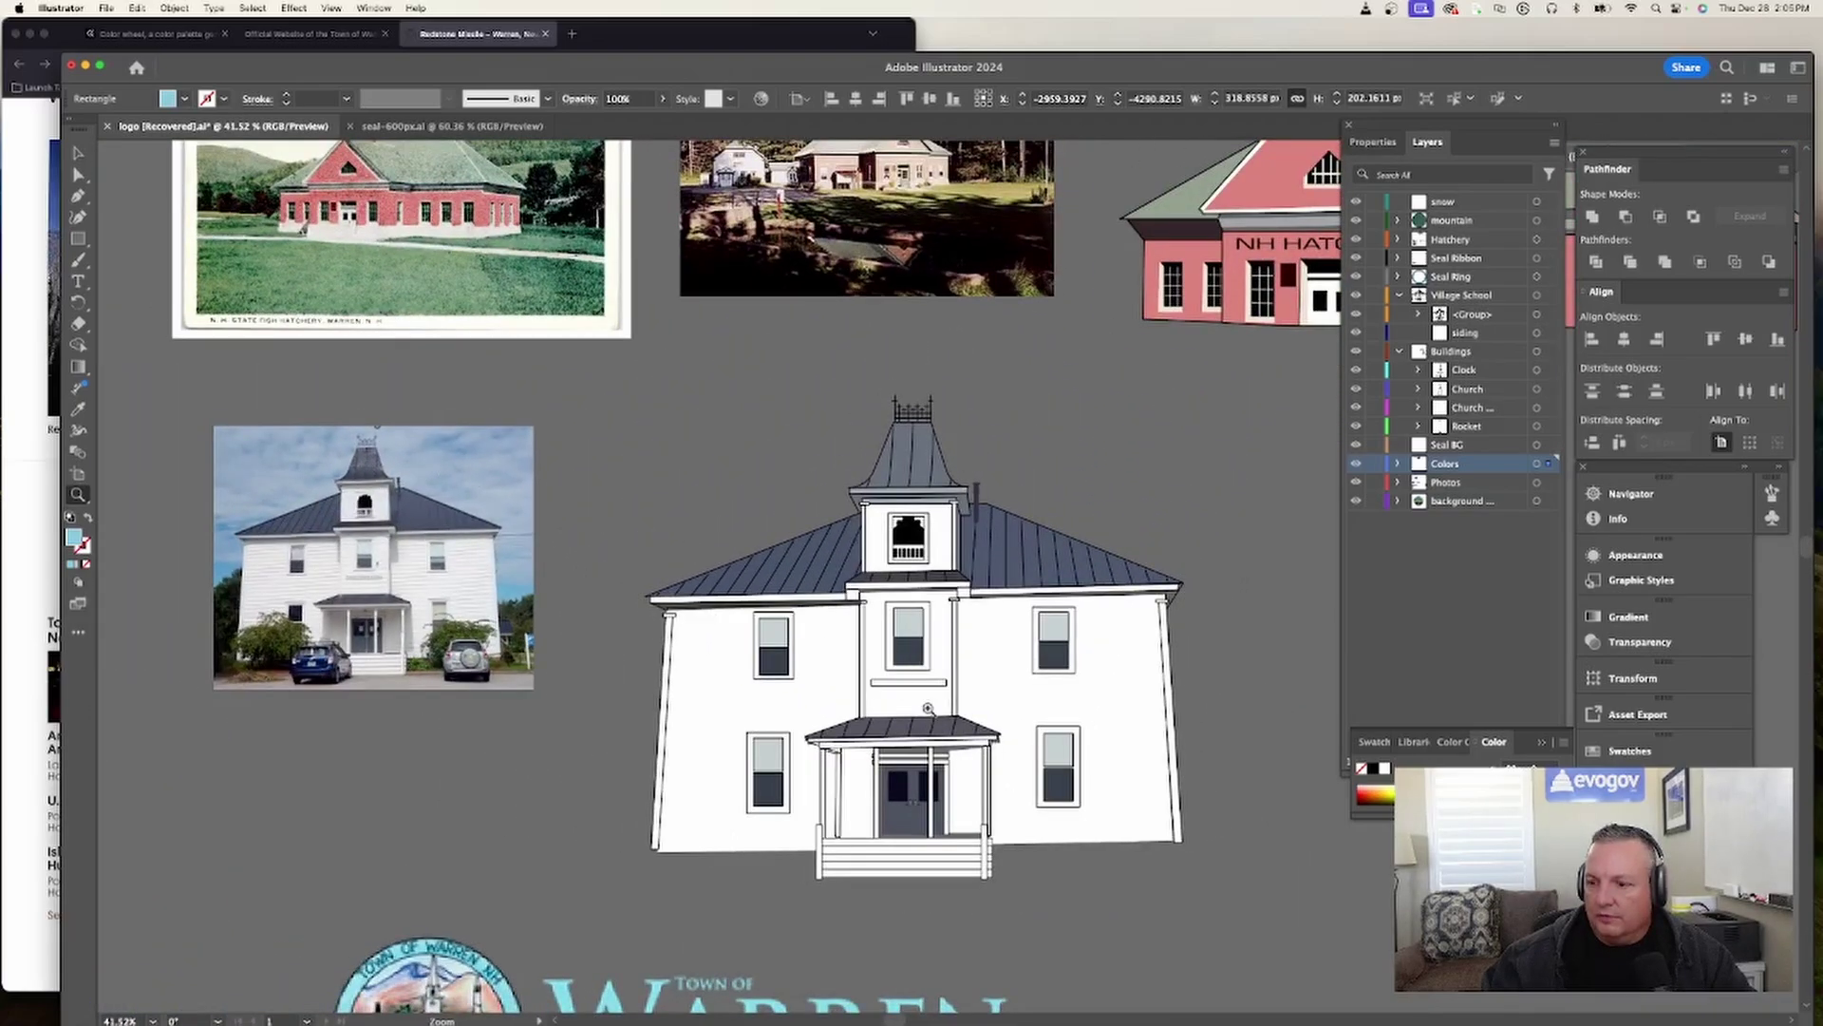
pyautogui.hscroll(7, 1027, 805)
pyautogui.hscroll(-10, 1028, 805)
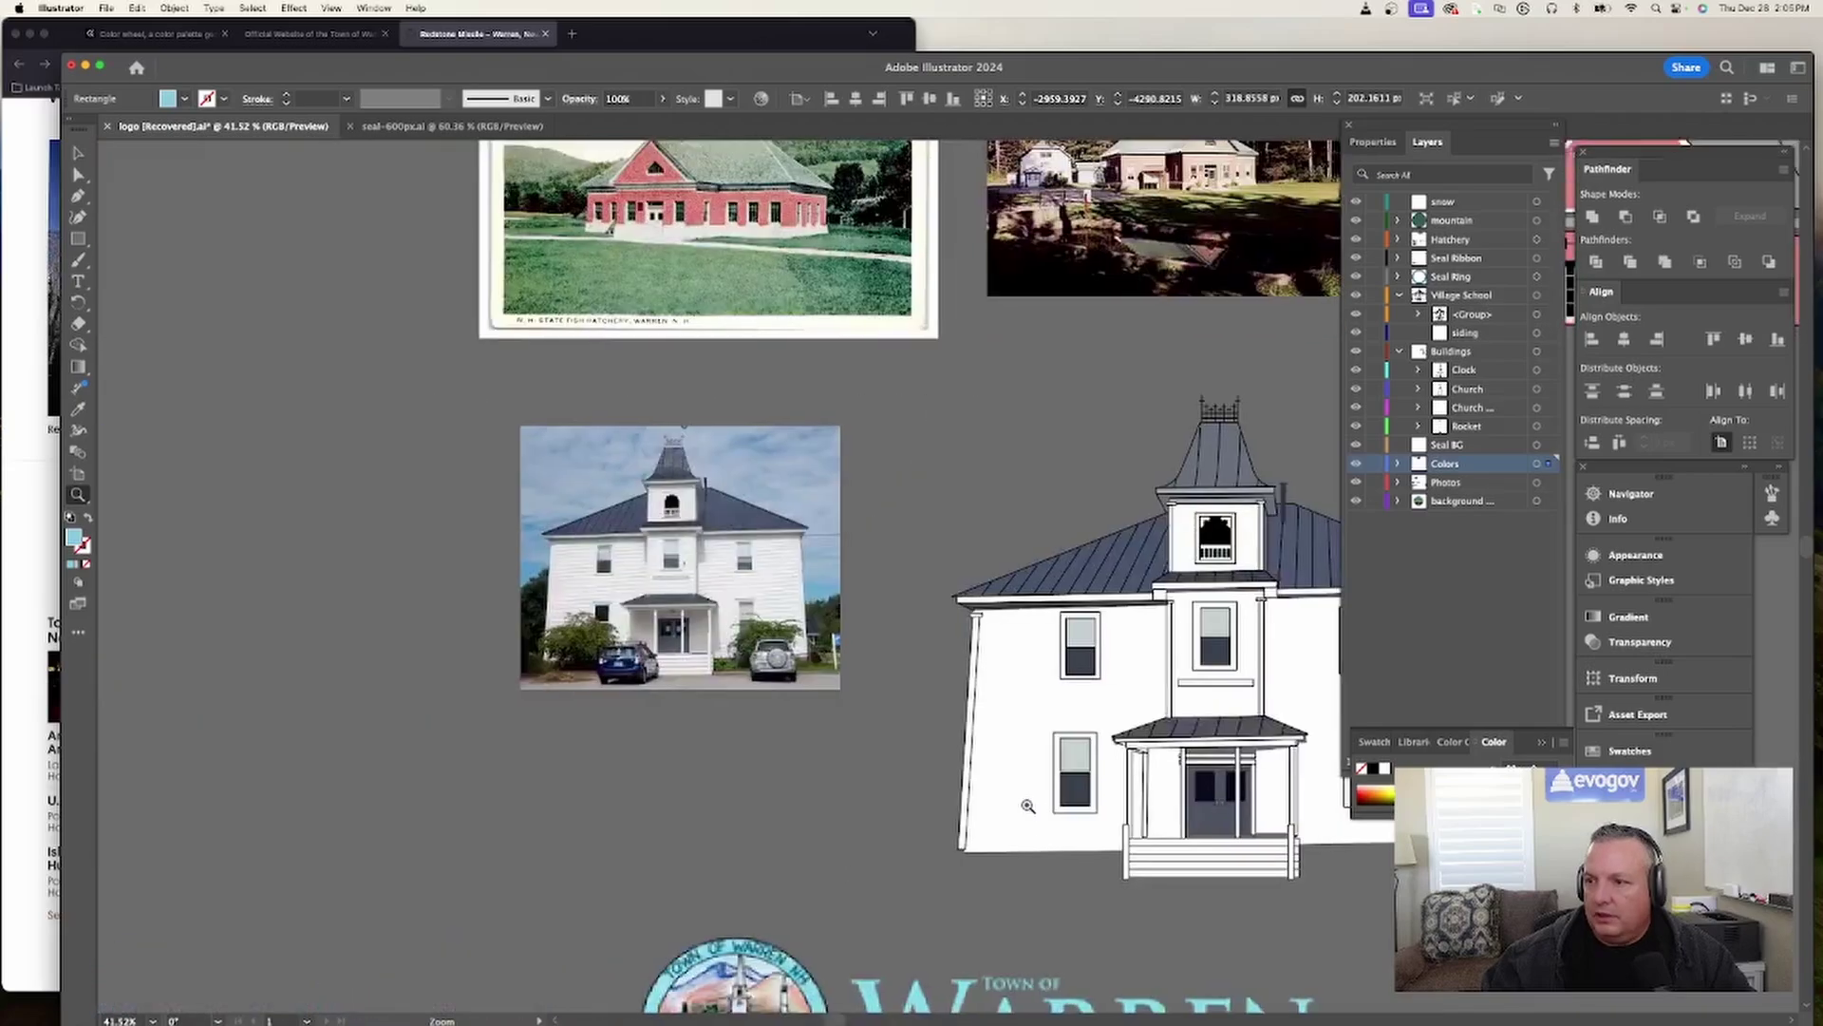
pyautogui.hscroll(6, 1028, 806)
pyautogui.scroll(-5, 1016, 805)
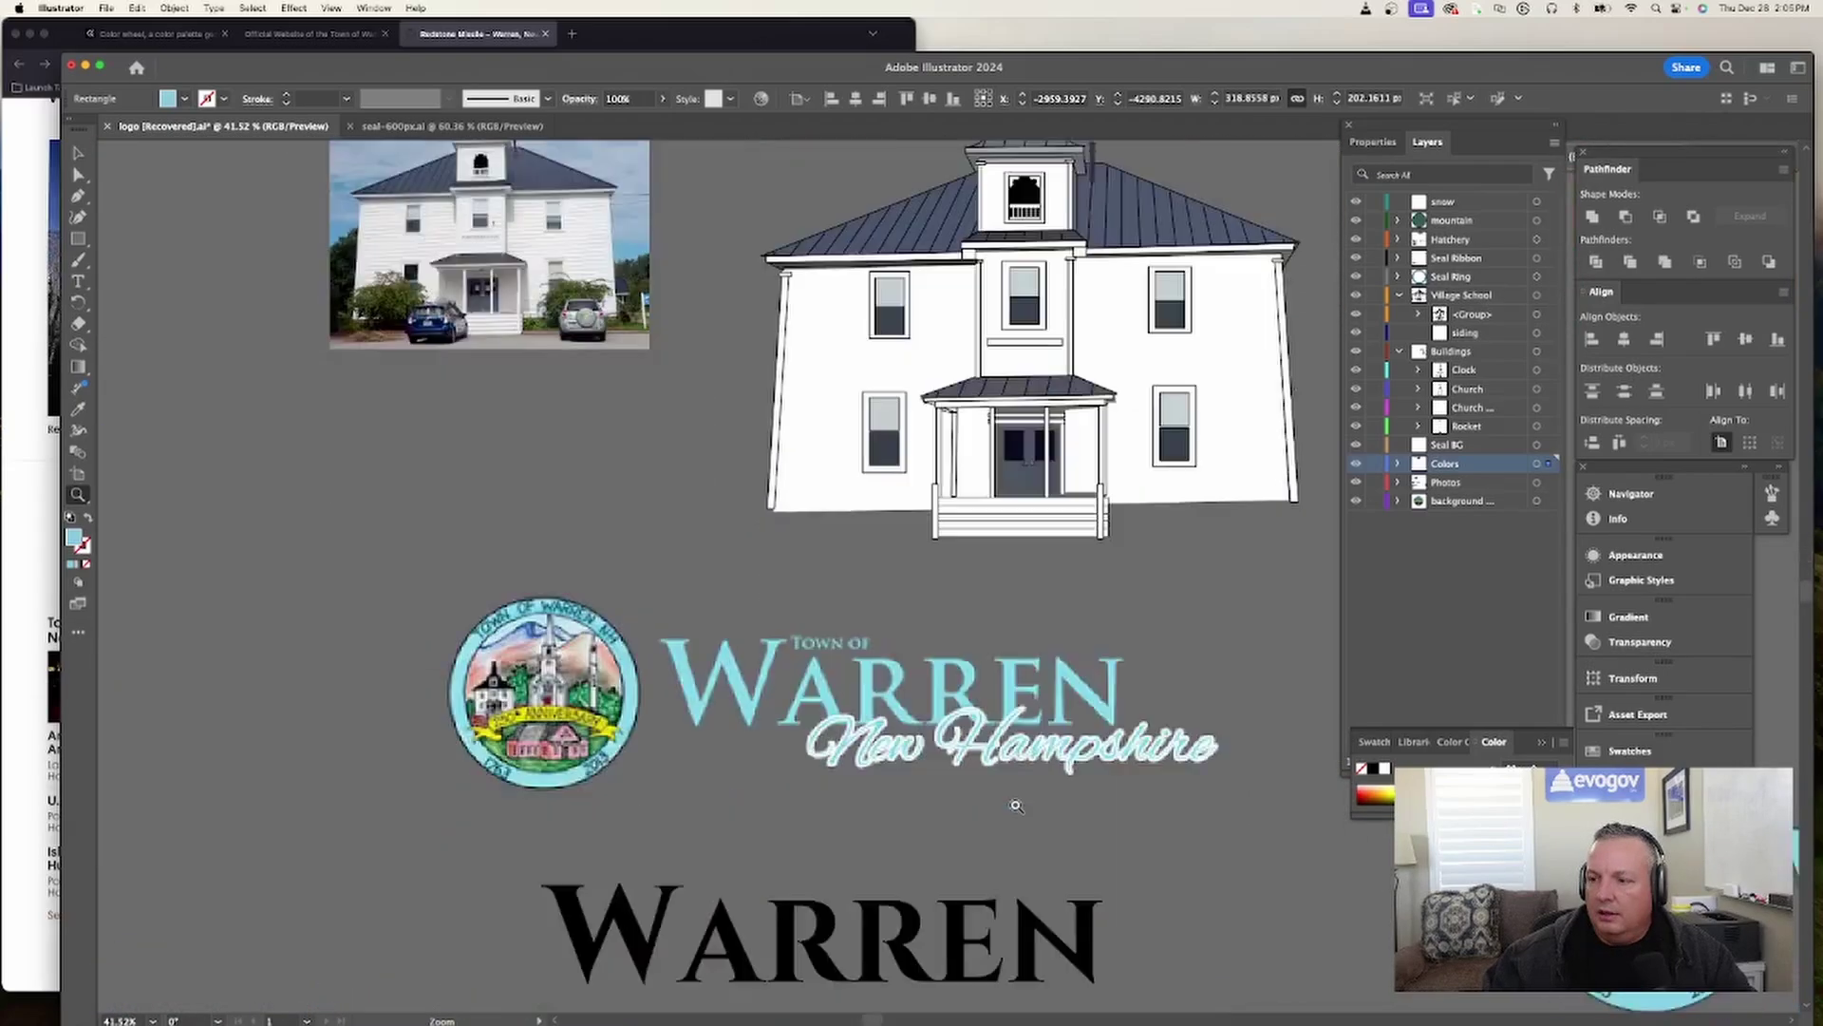
# - Inspect the original Town of Warren New Hampshire logo image up close, selecting it and clearing the selection
pyautogui.scroll(2, 1016, 805)
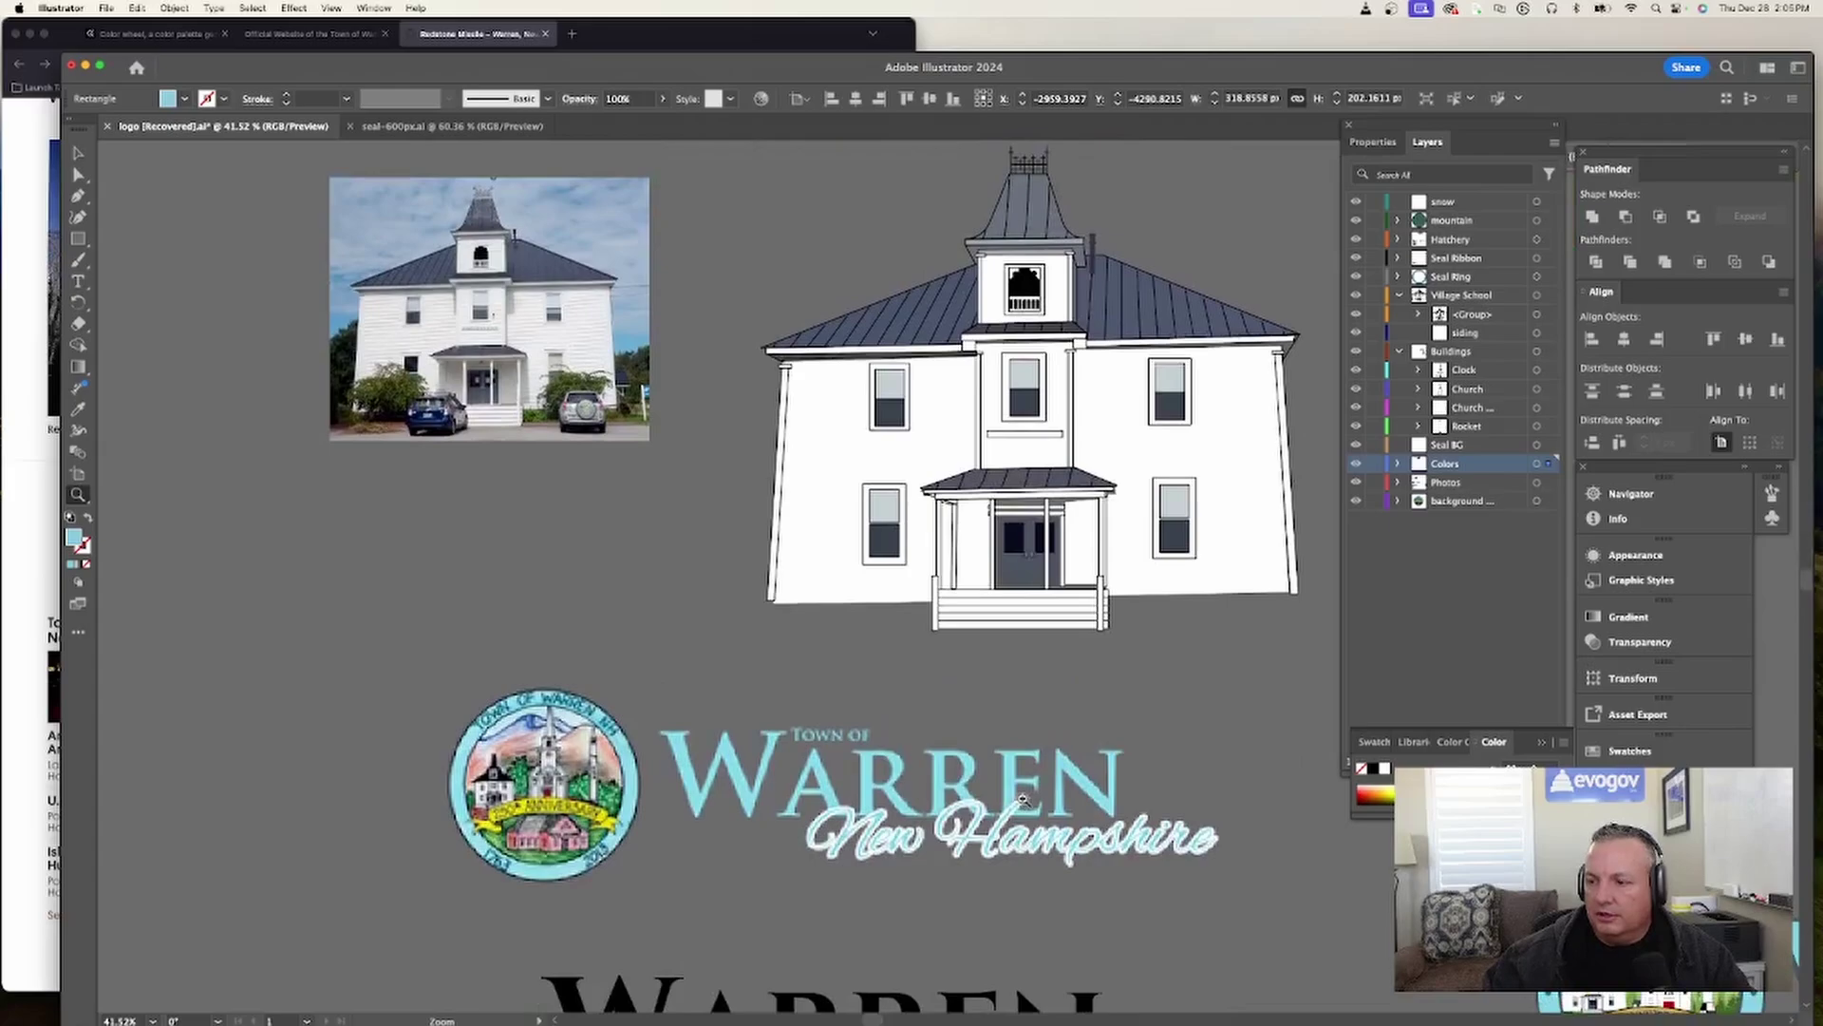
pyautogui.moveTo(1040, 801); pyautogui.dragTo(1091, 813)
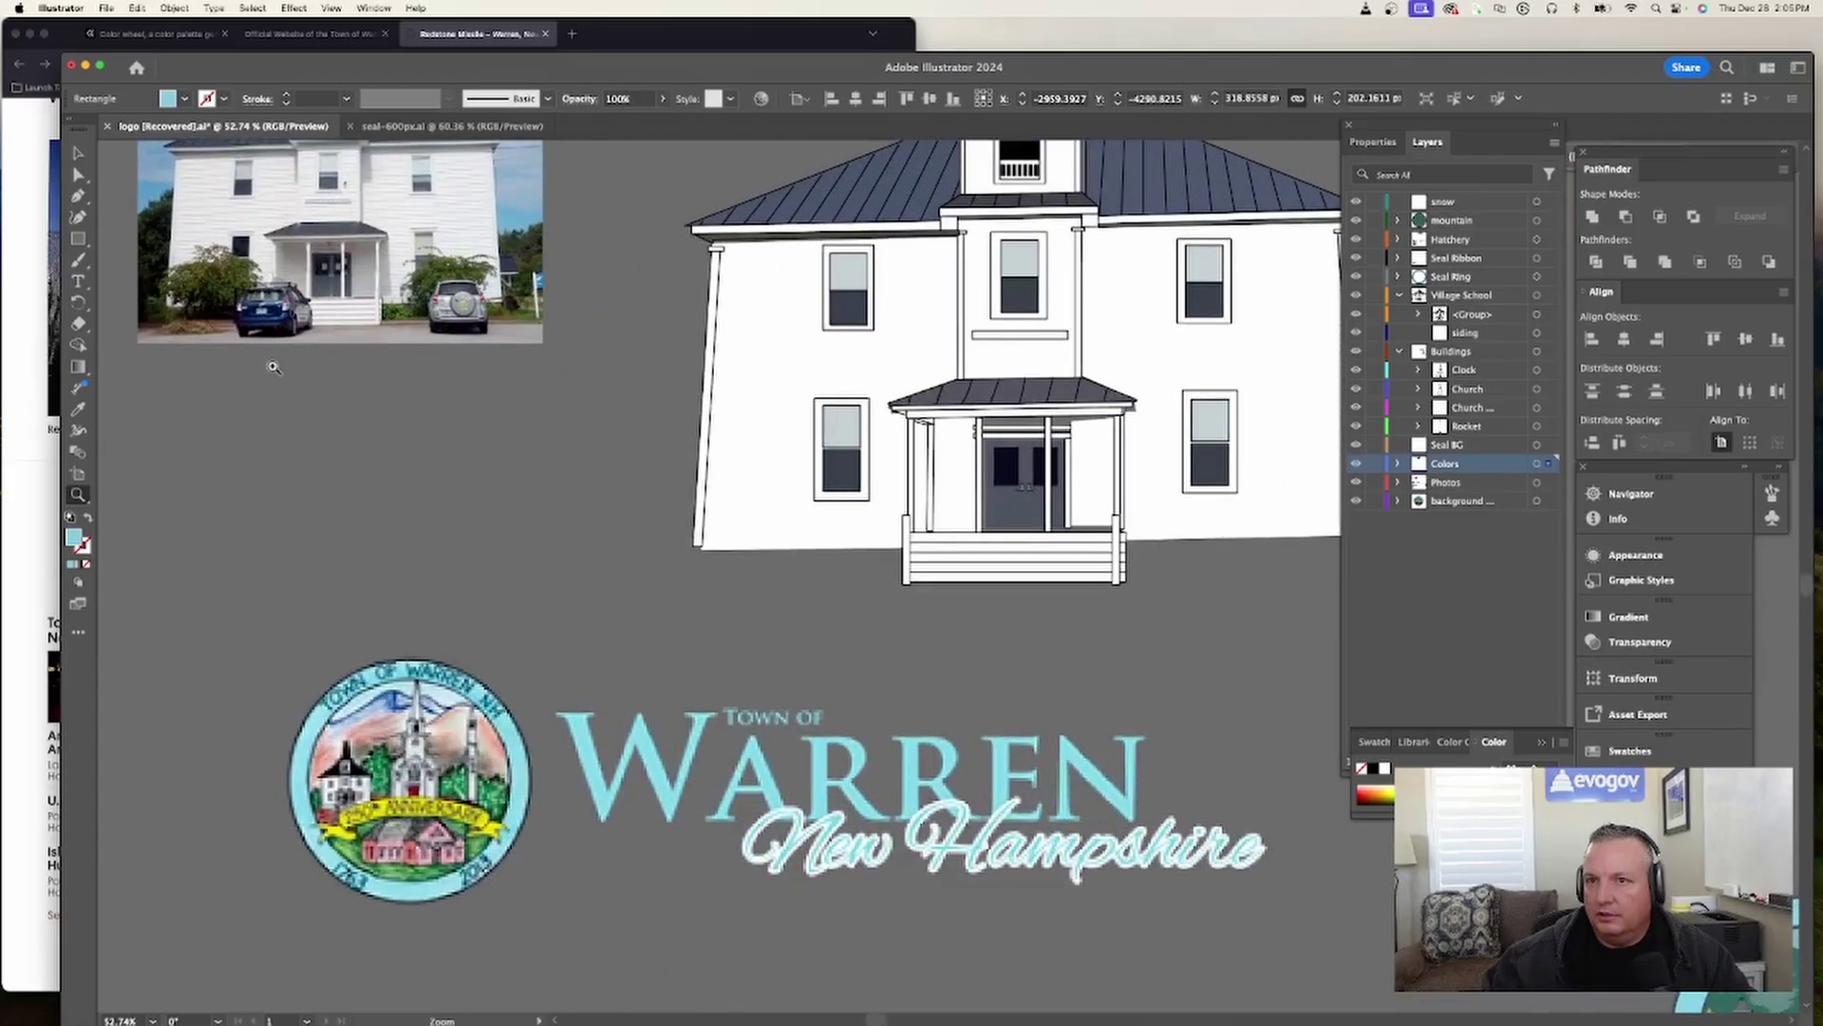
pyautogui.click(78, 153)
pyautogui.click(492, 843)
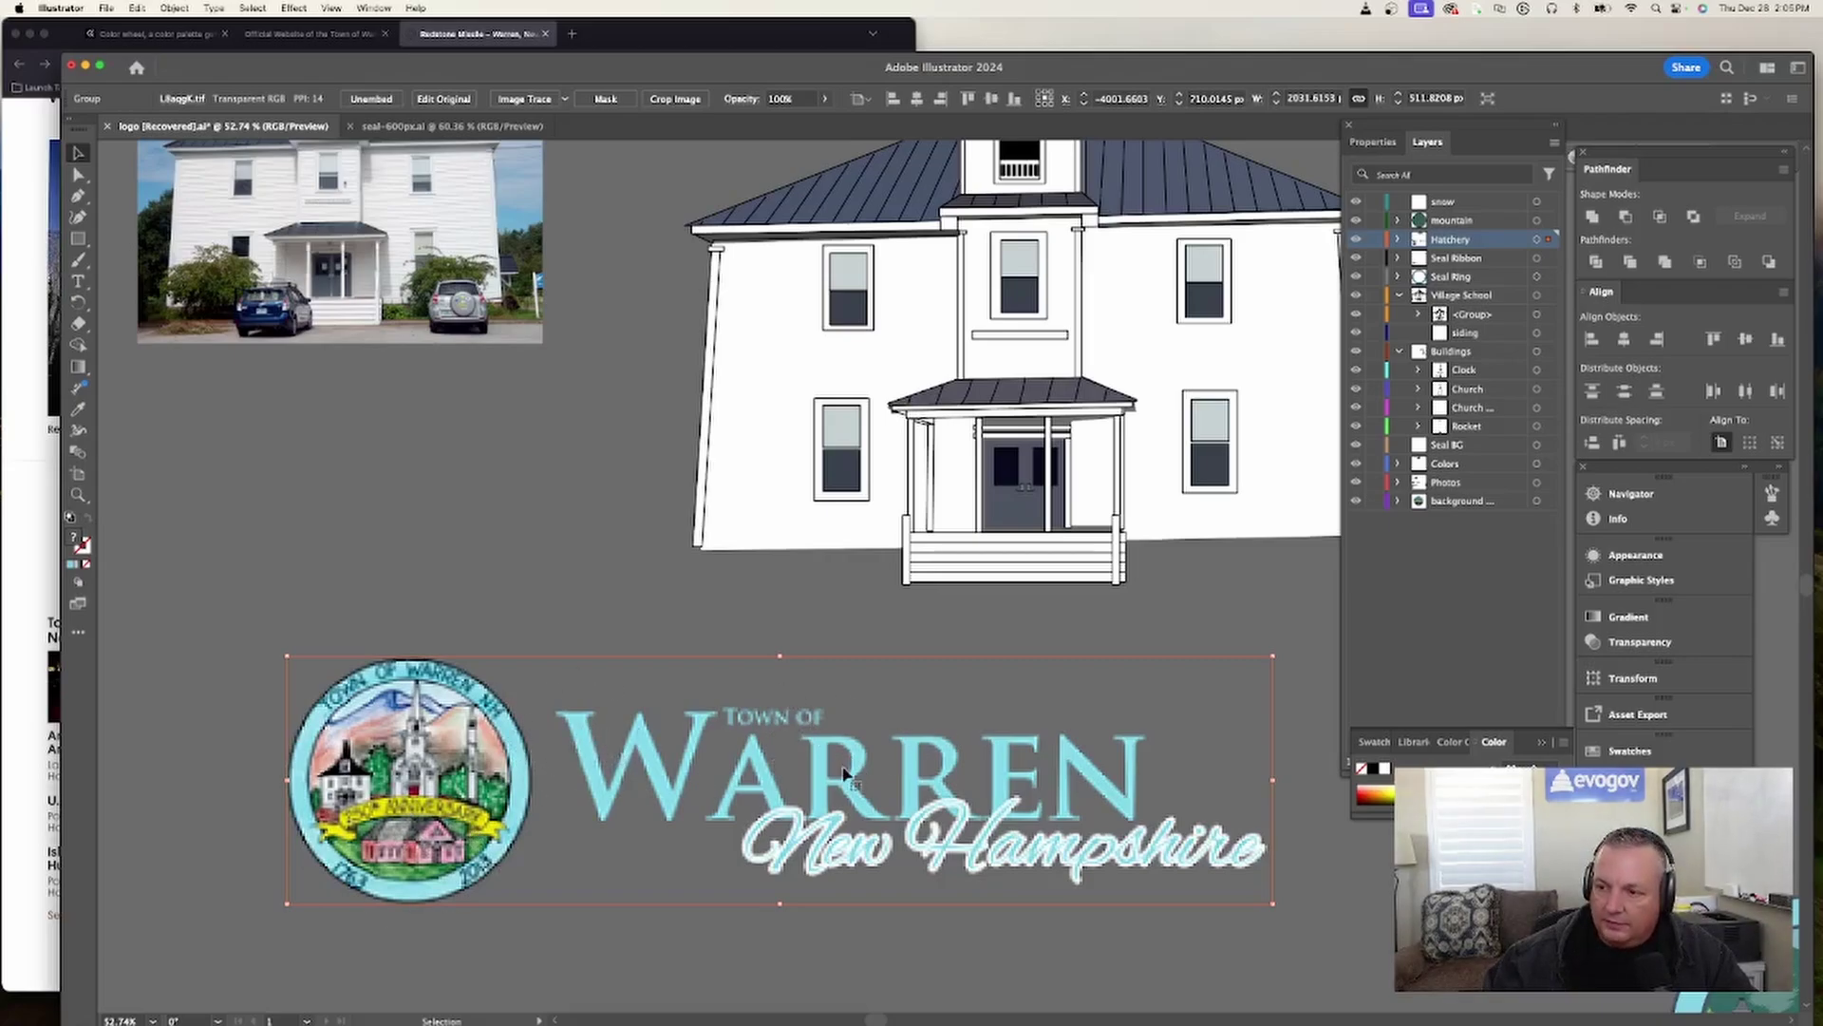
pyautogui.click(530, 933)
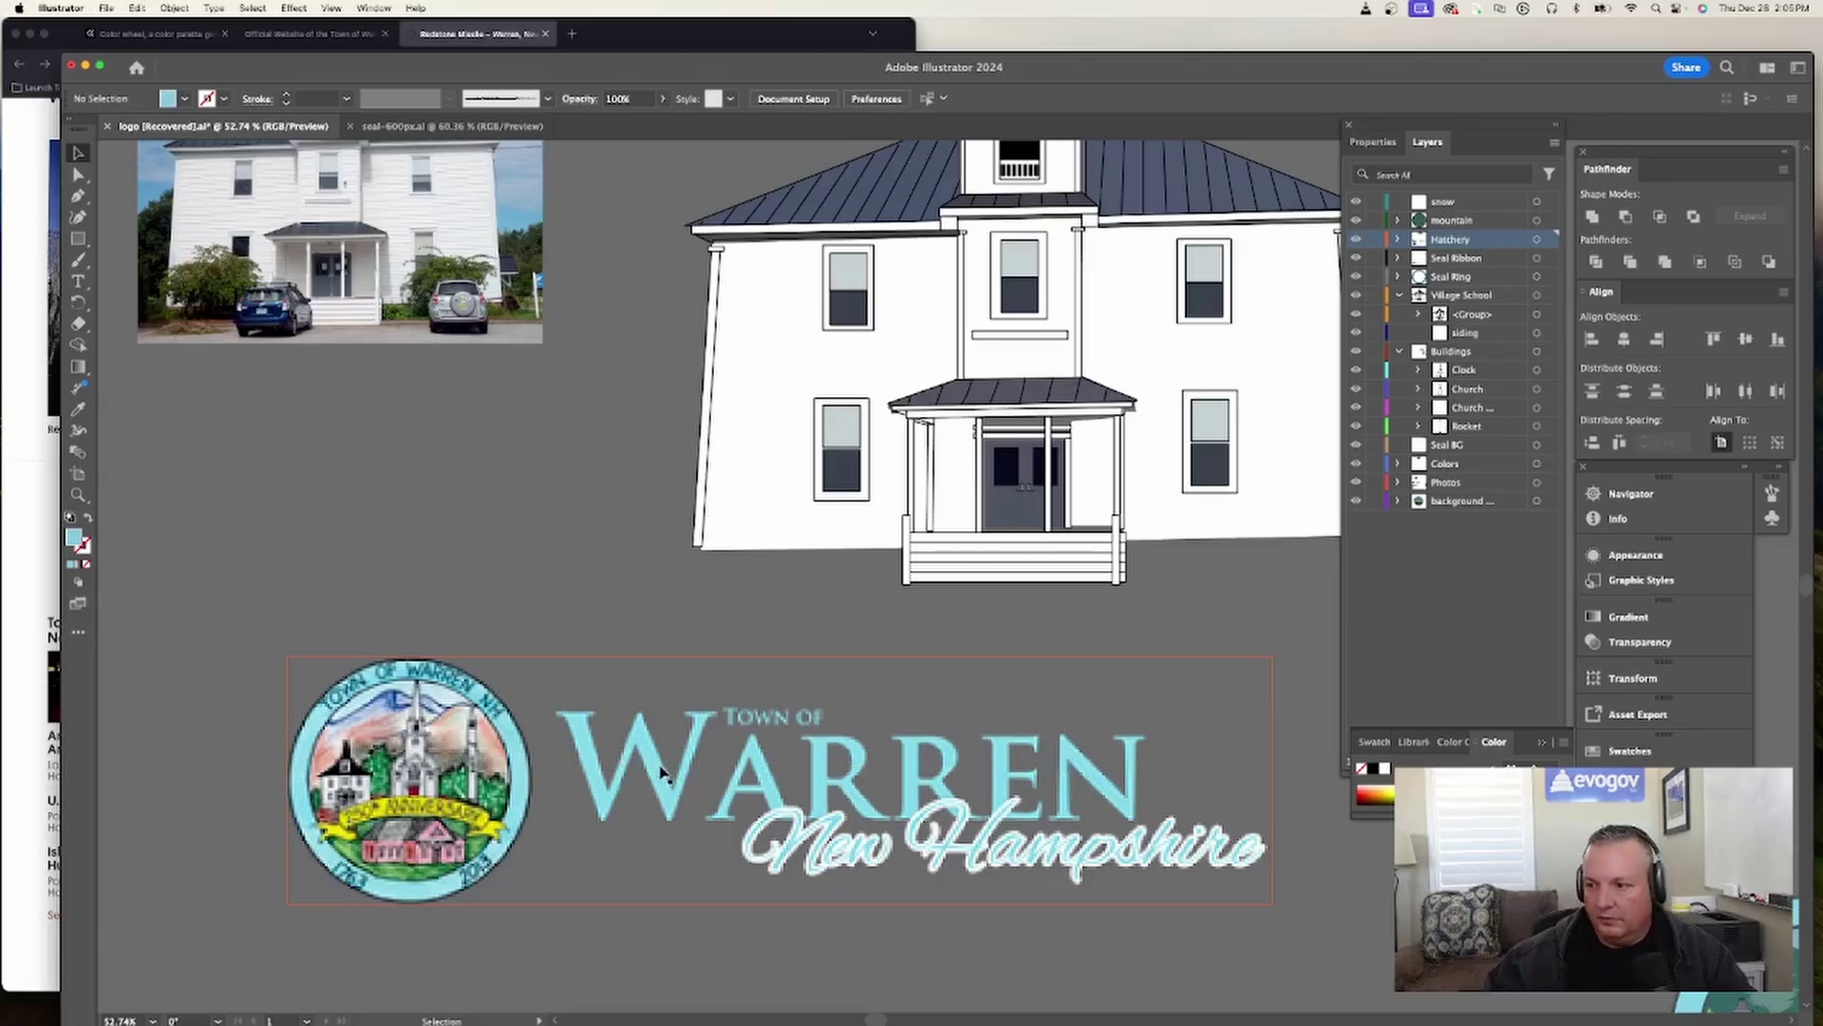
# - Move the black WARREN text up closer beneath the original logo and keep it selected to compare the lettering
pyautogui.scroll(-5, 662, 771)
pyautogui.moveTo(739, 920); pyautogui.dragTo(726, 853)
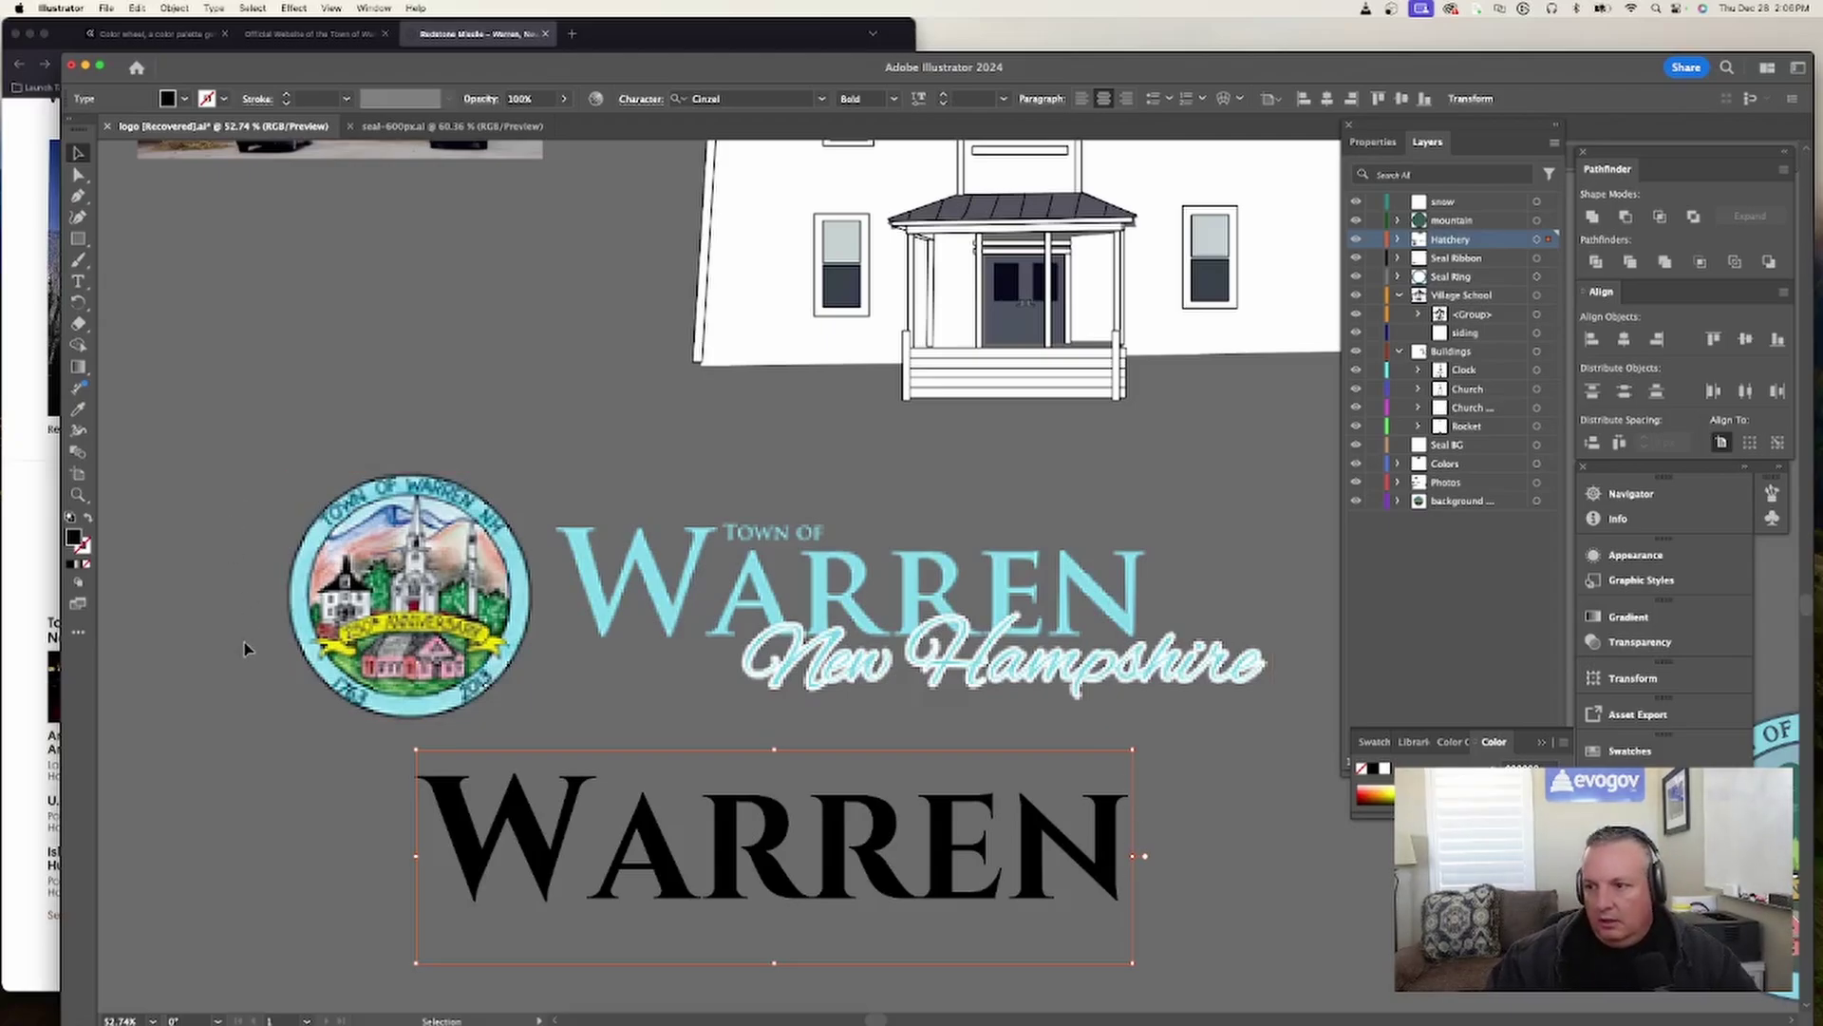
pyautogui.click(228, 750)
pyautogui.click(665, 891)
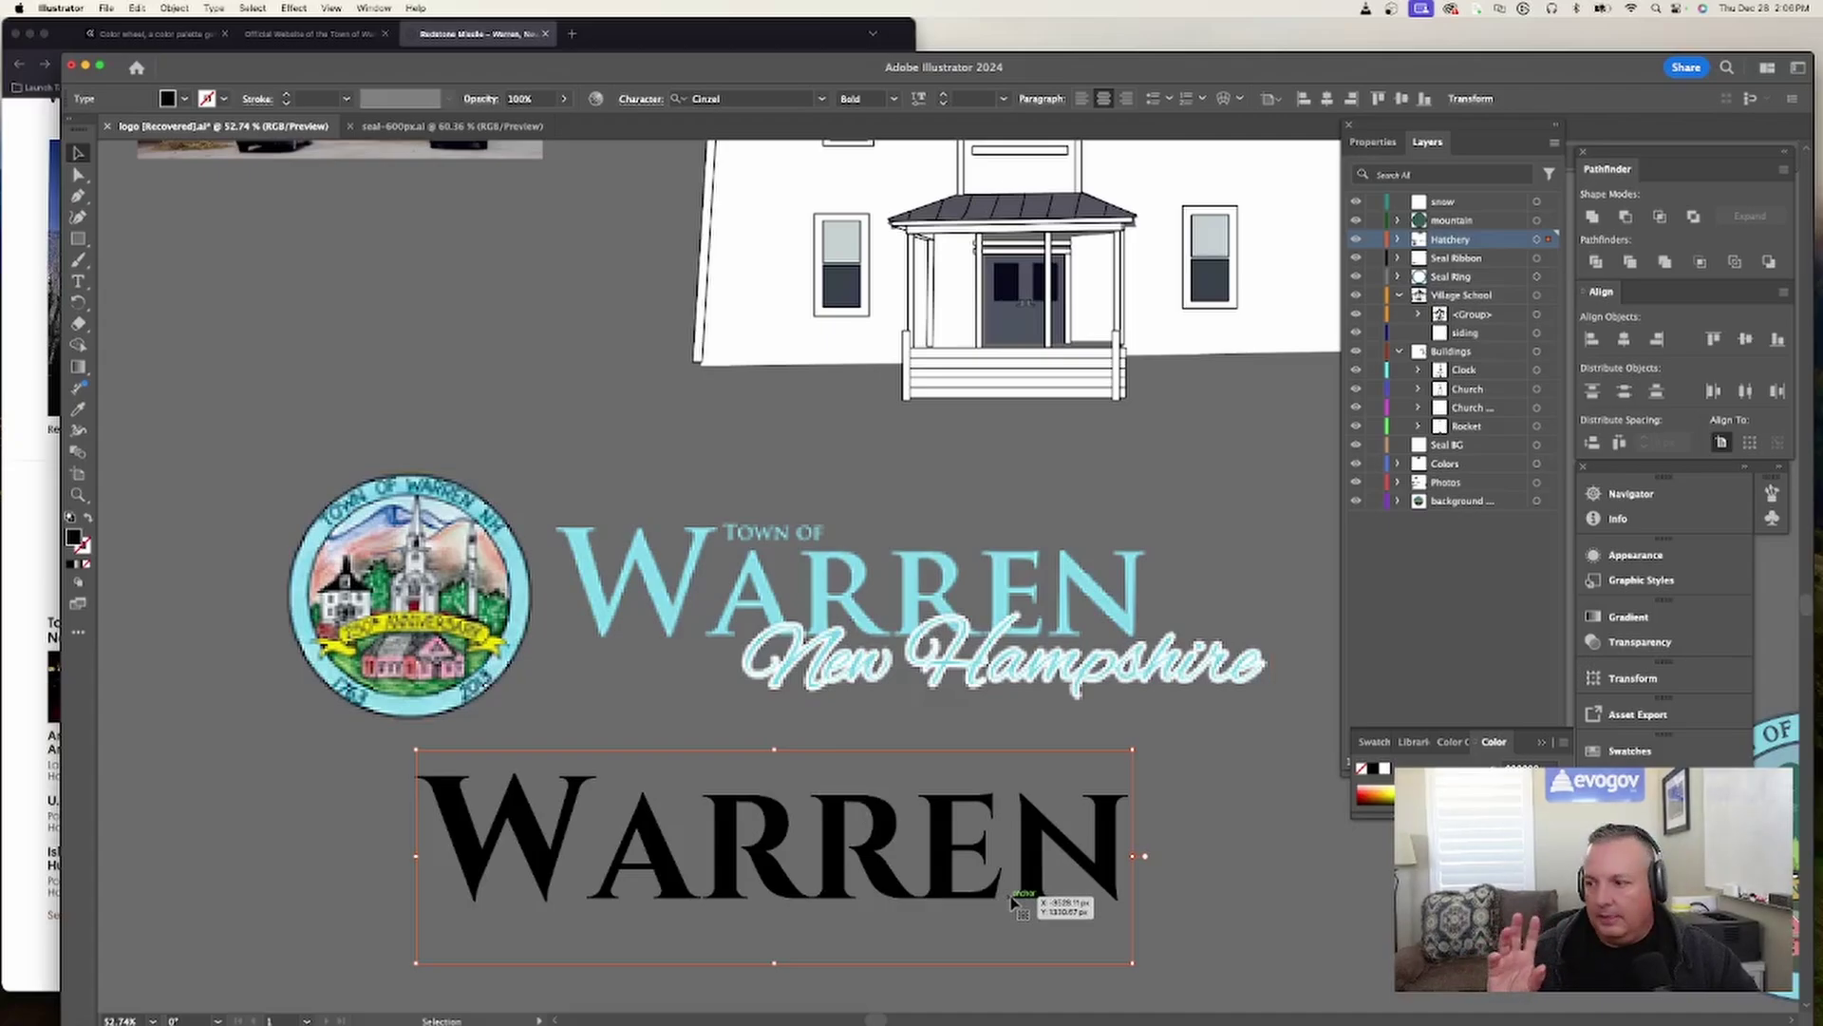
# - Review the New Hampshire script samples below WARREN and check the fonts of the first two
pyautogui.scroll(-1, 1016, 902)
pyautogui.scroll(-10, 1017, 903)
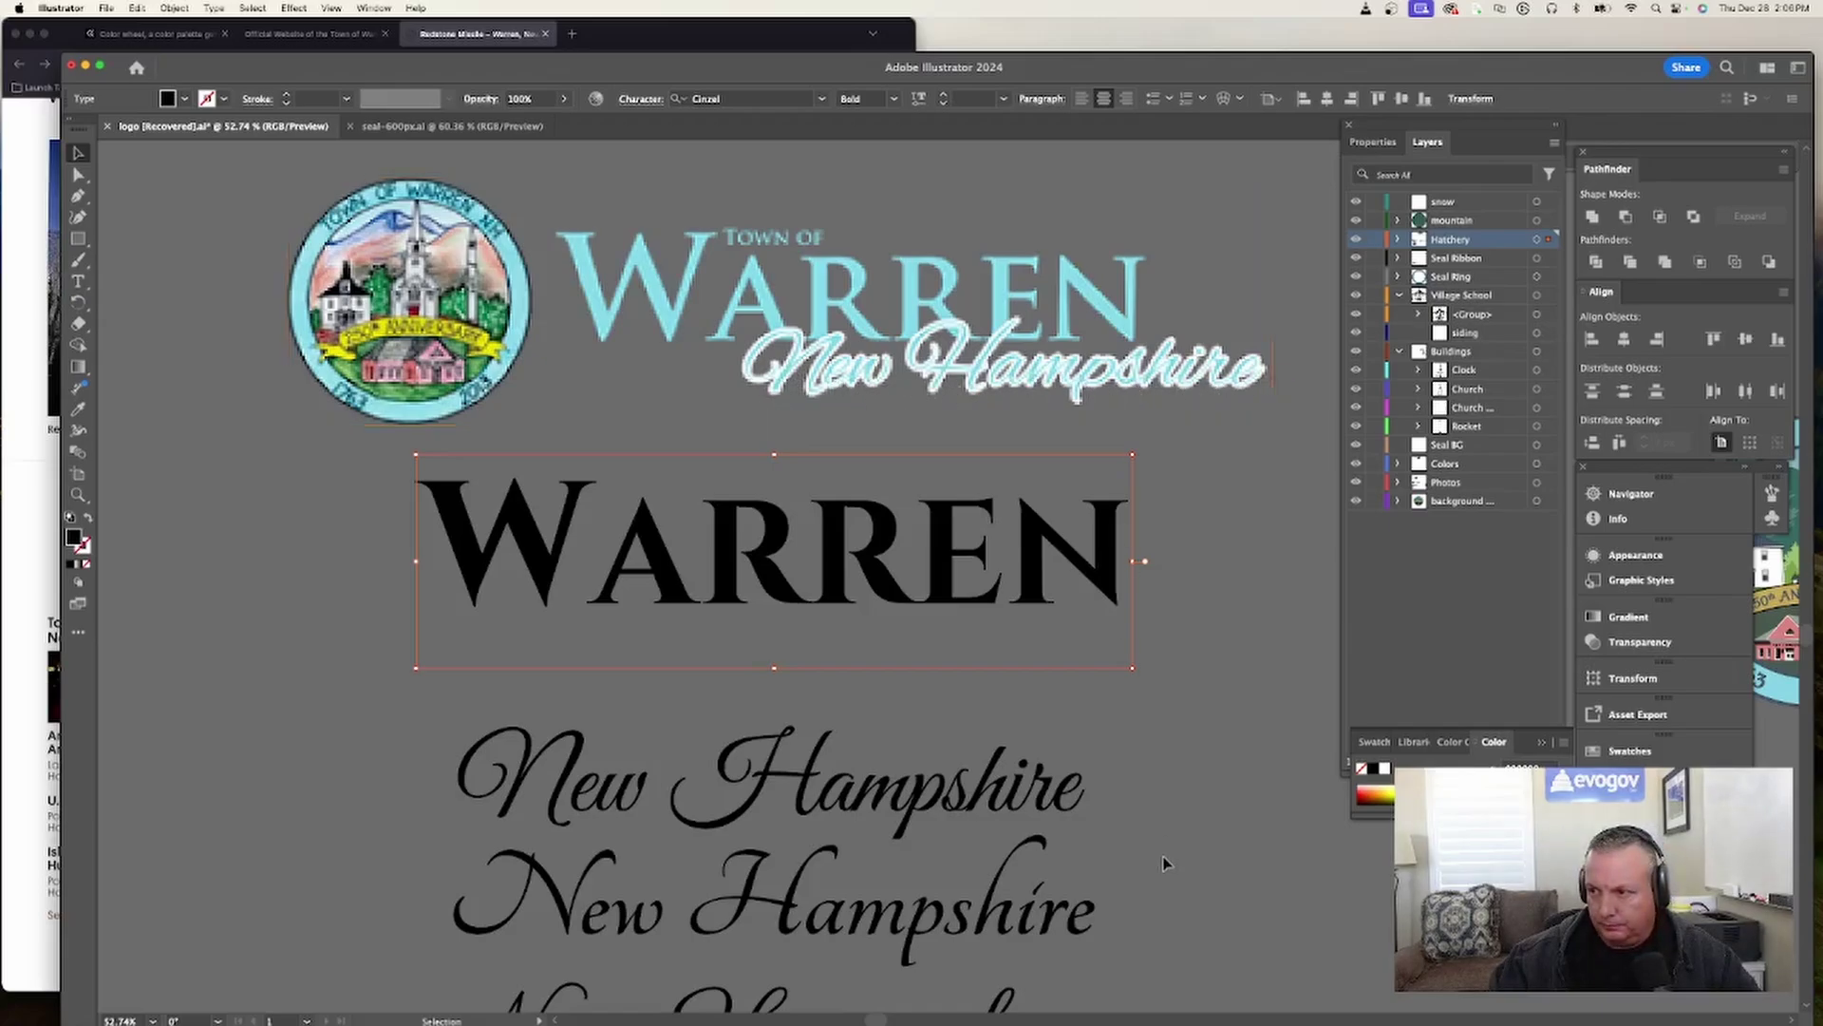
pyautogui.scroll(-1, 1165, 863)
pyautogui.scroll(-10, 1164, 862)
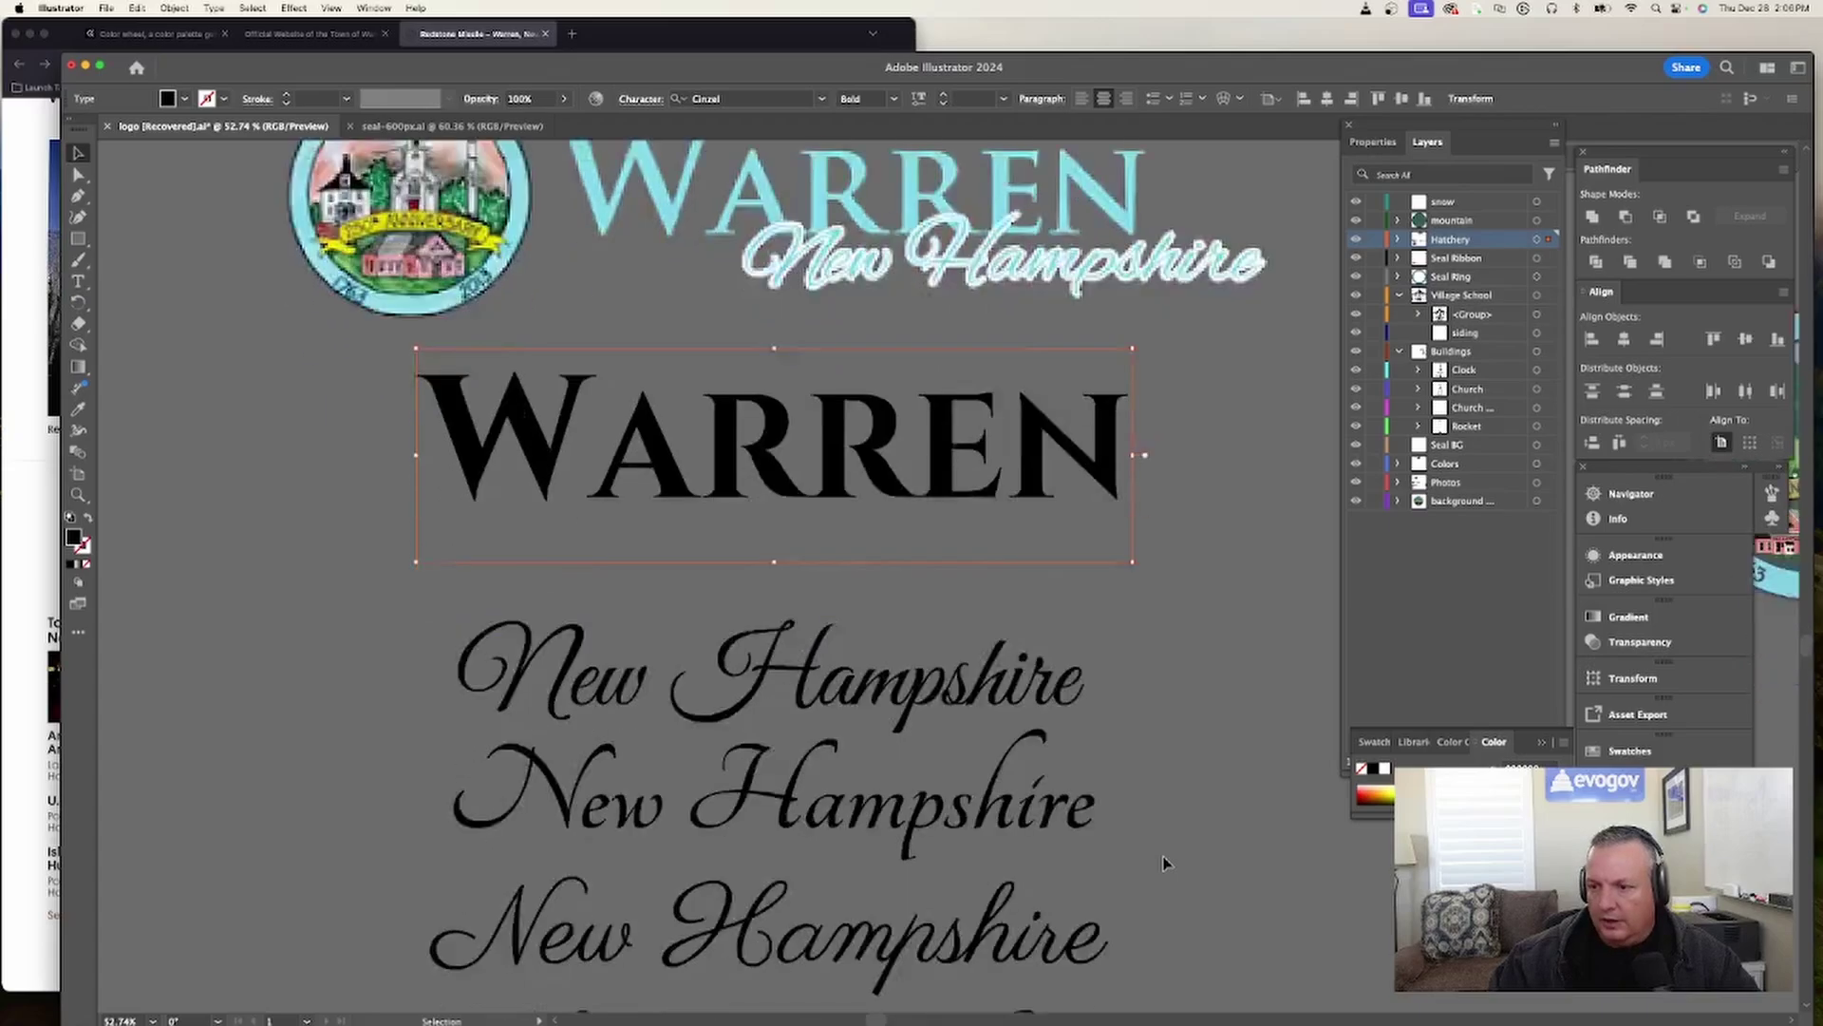
pyautogui.scroll(5, 1164, 863)
pyautogui.scroll(1, 1165, 862)
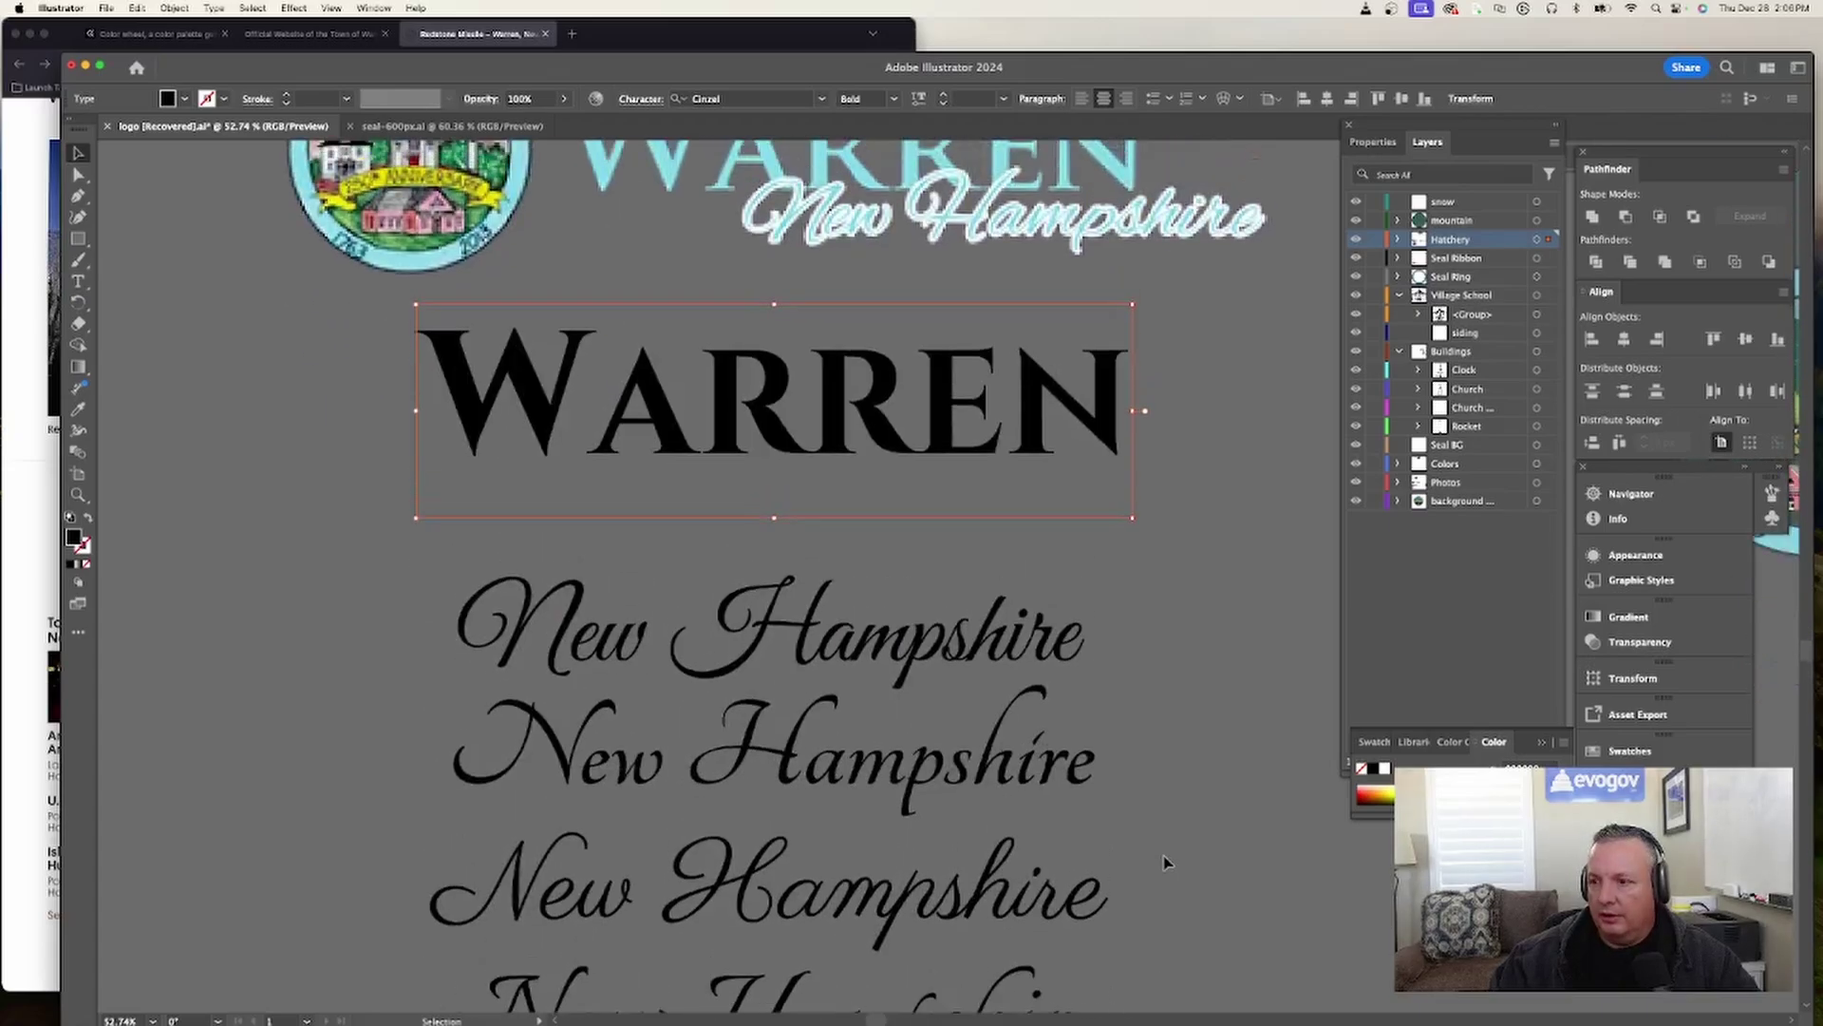
pyautogui.click(680, 664)
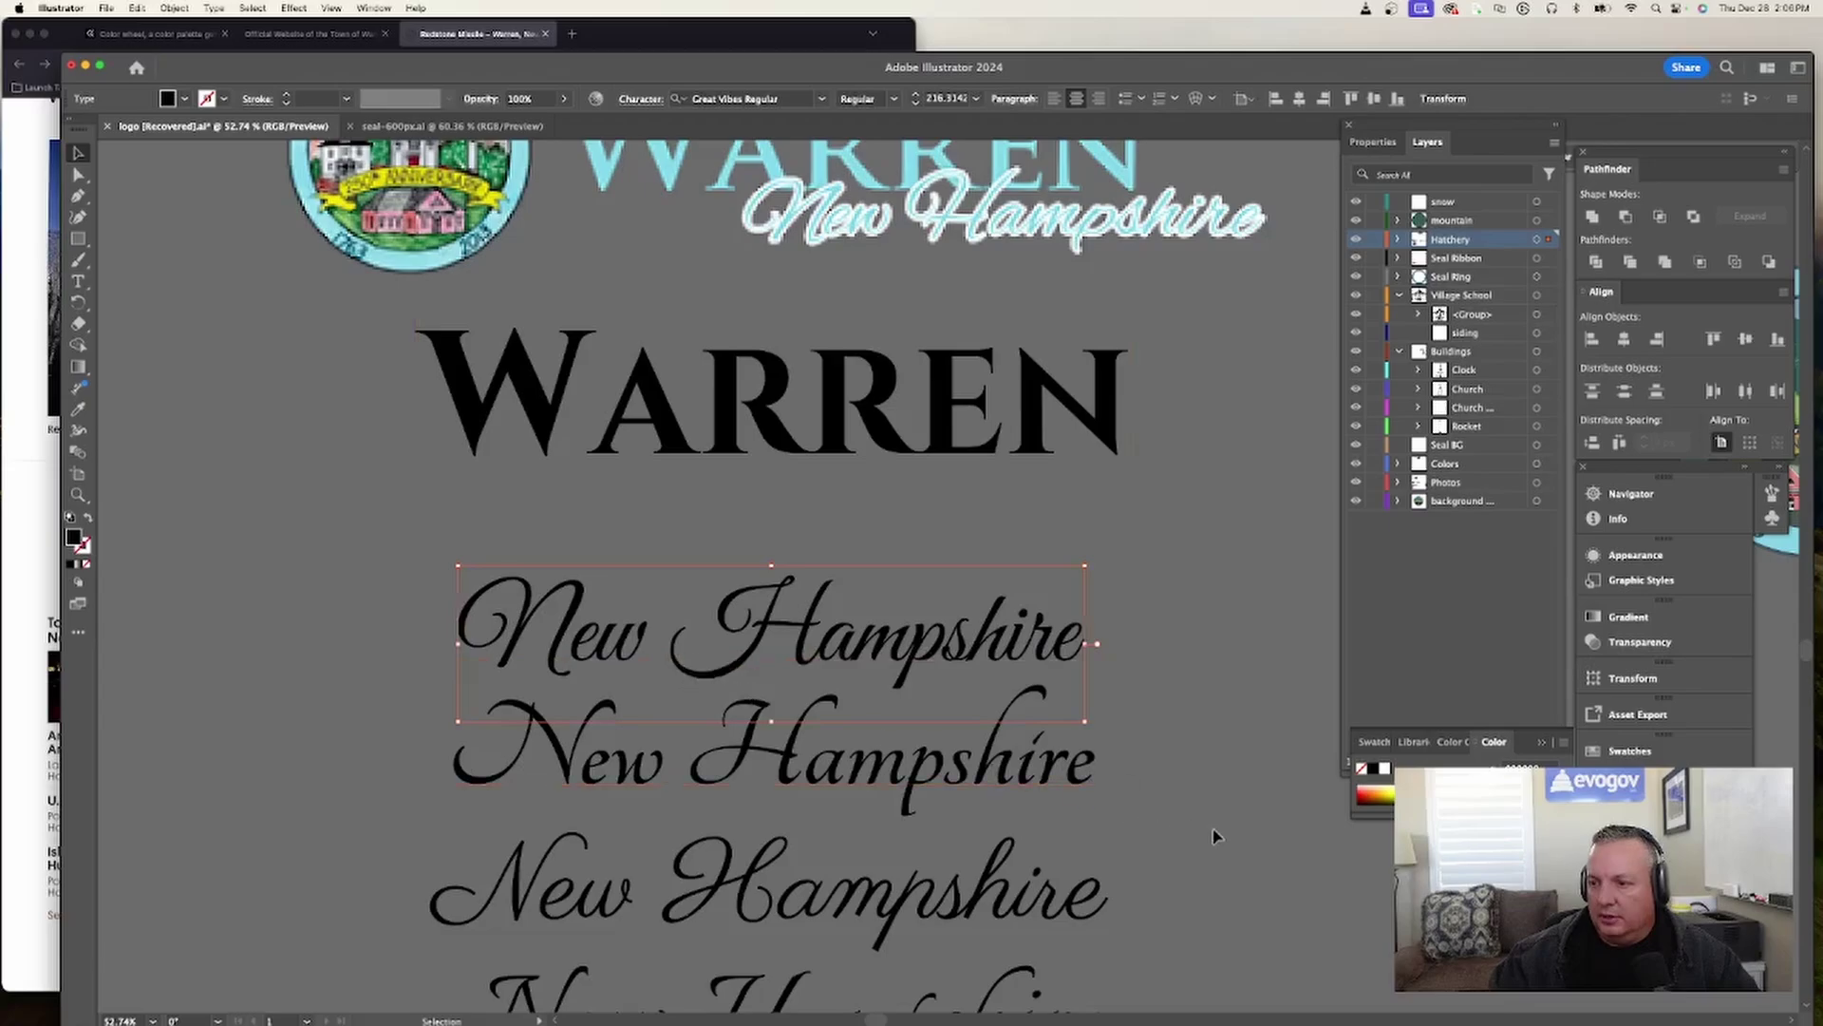
pyautogui.scroll(-5, 1212, 836)
pyautogui.scroll(-5, 1202, 821)
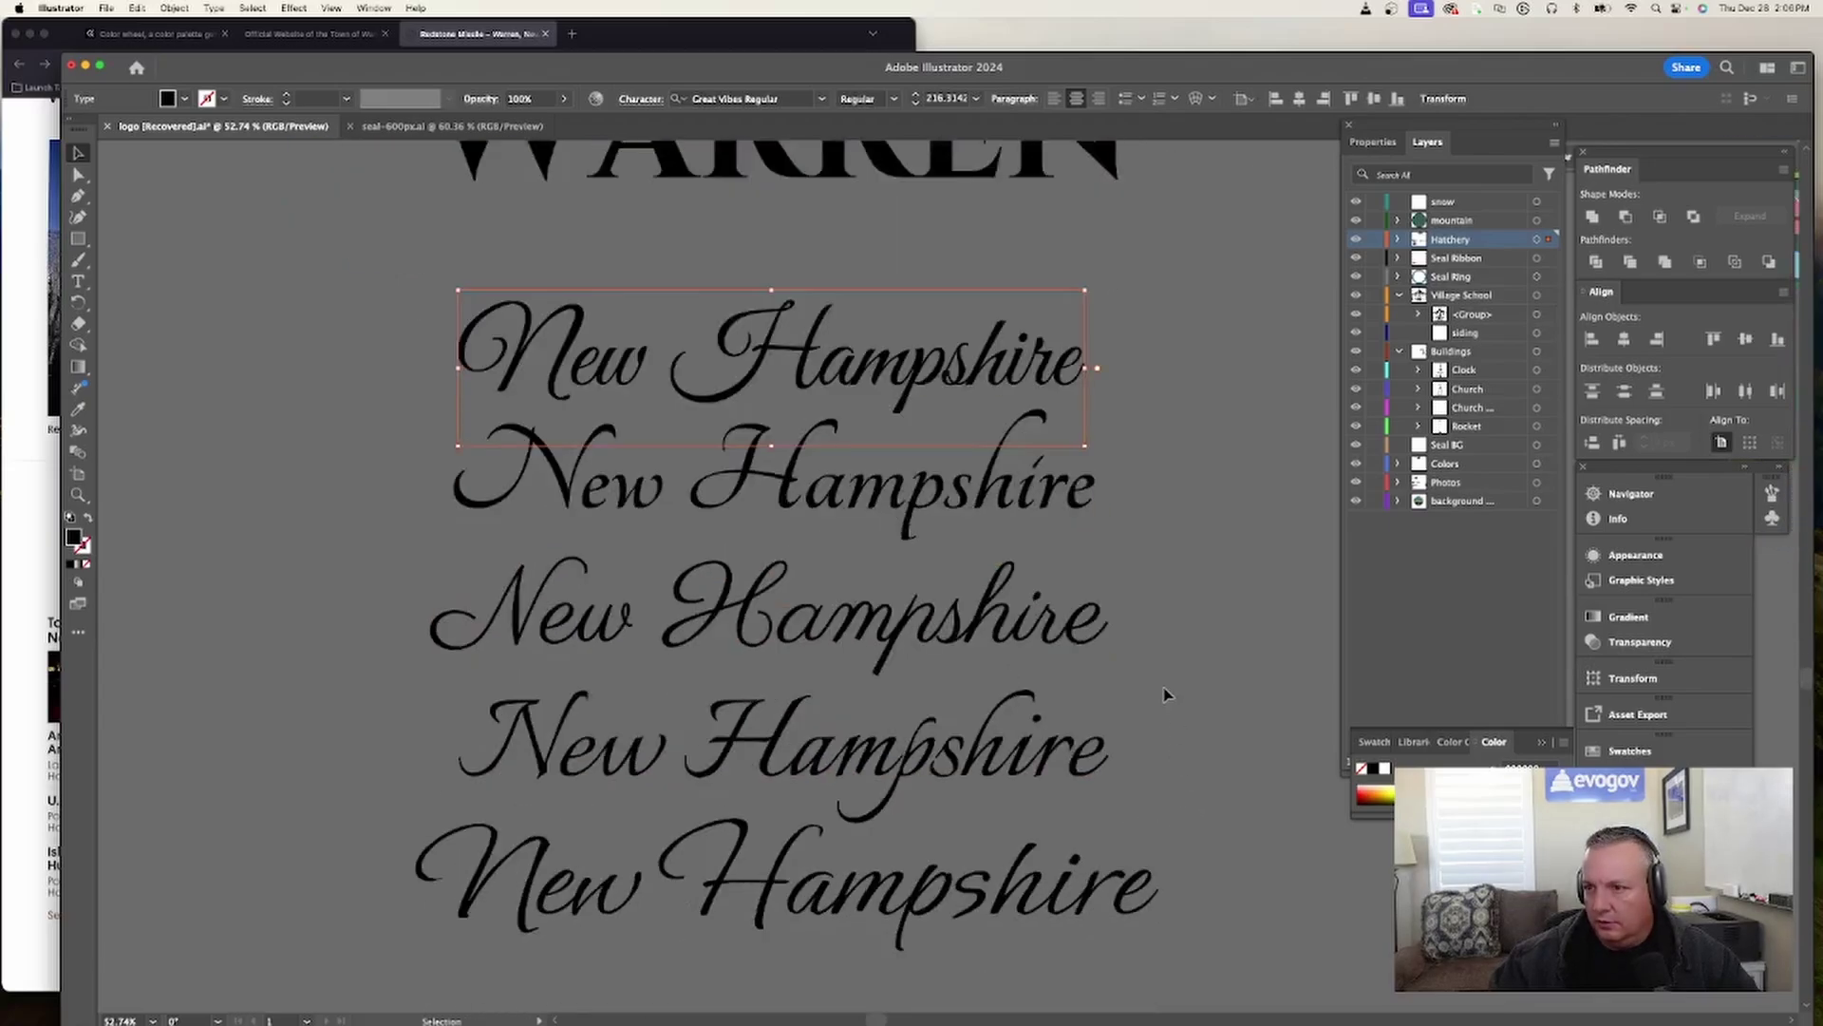
pyautogui.click(1223, 596)
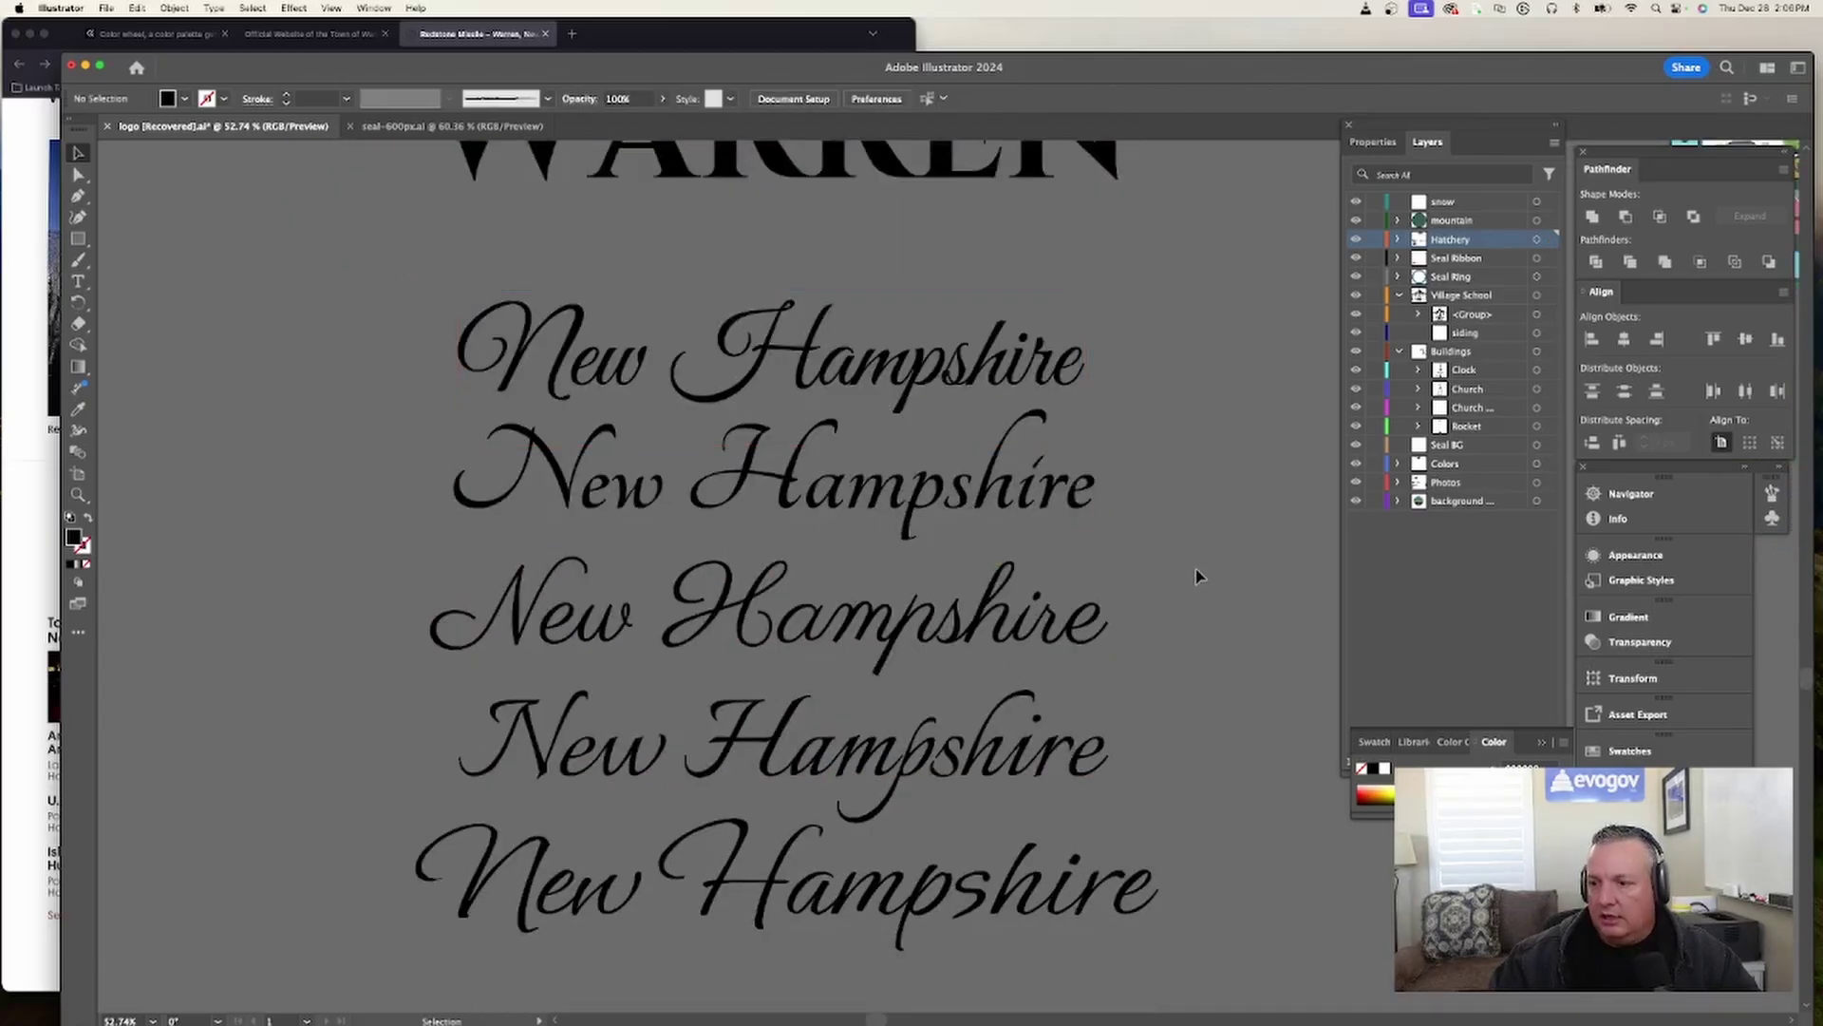
pyautogui.click(898, 510)
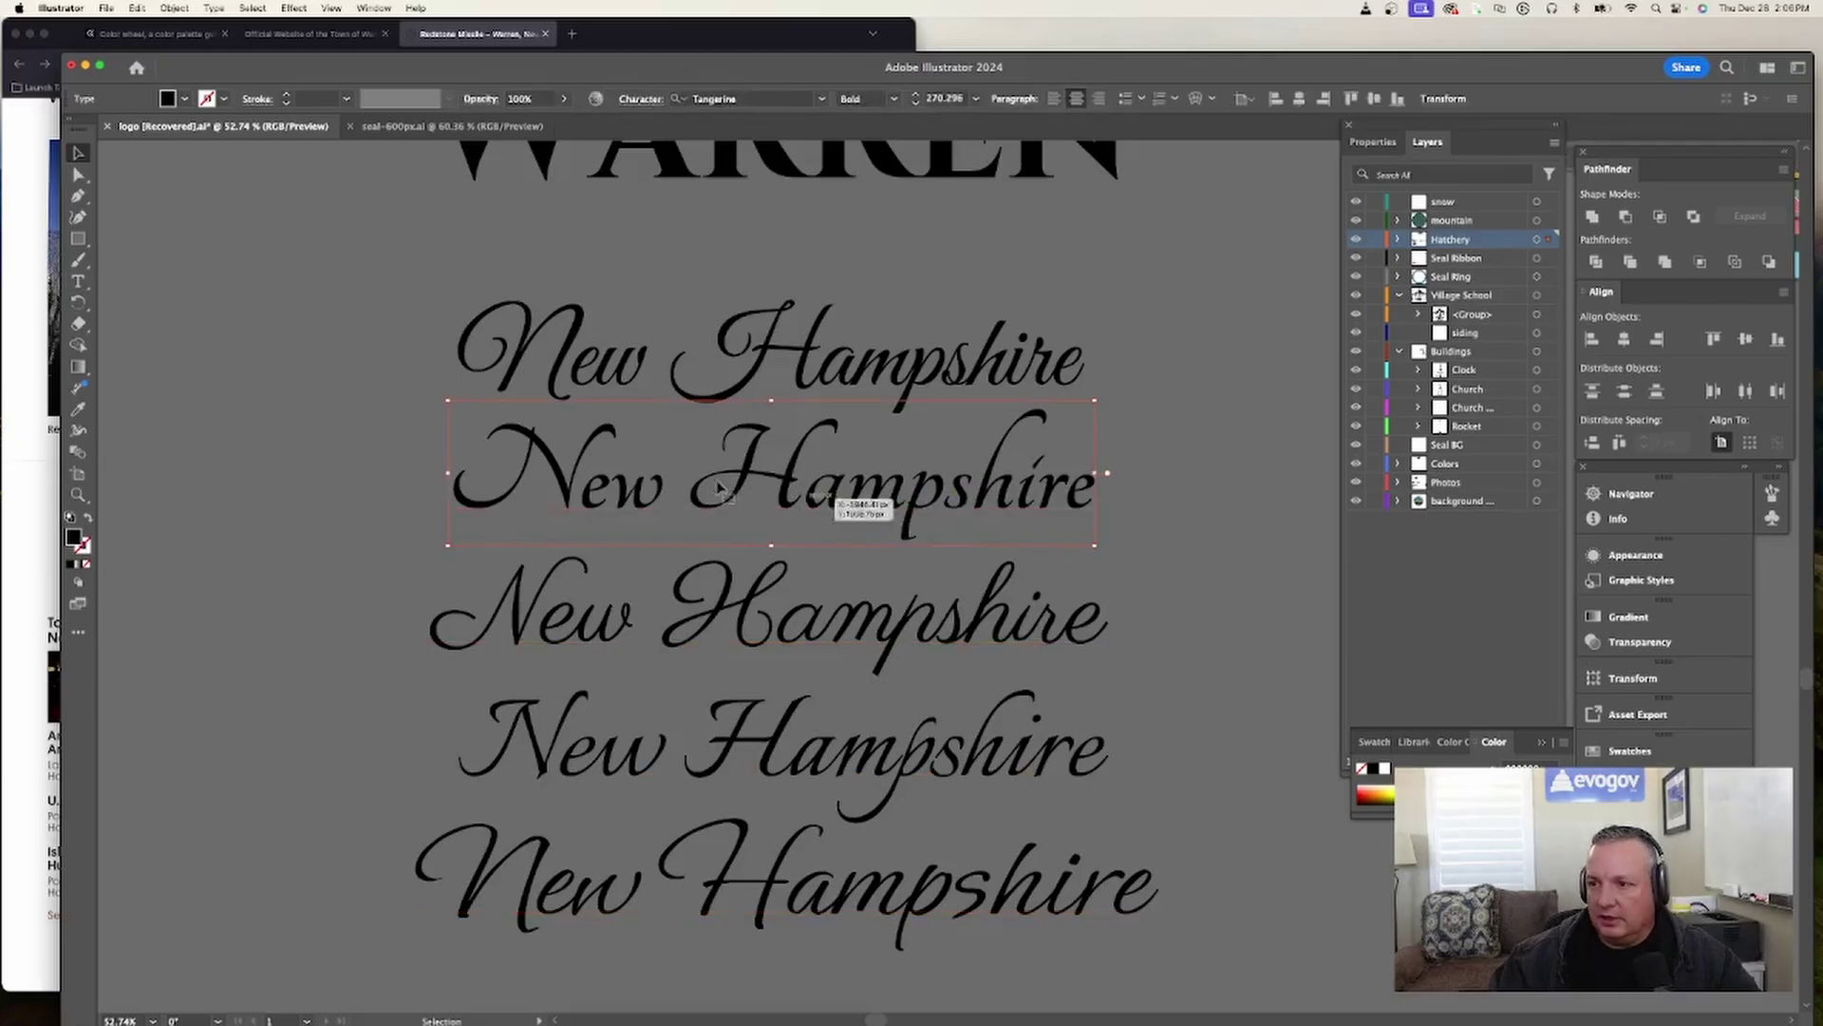
pyautogui.scroll(-1, 935, 842)
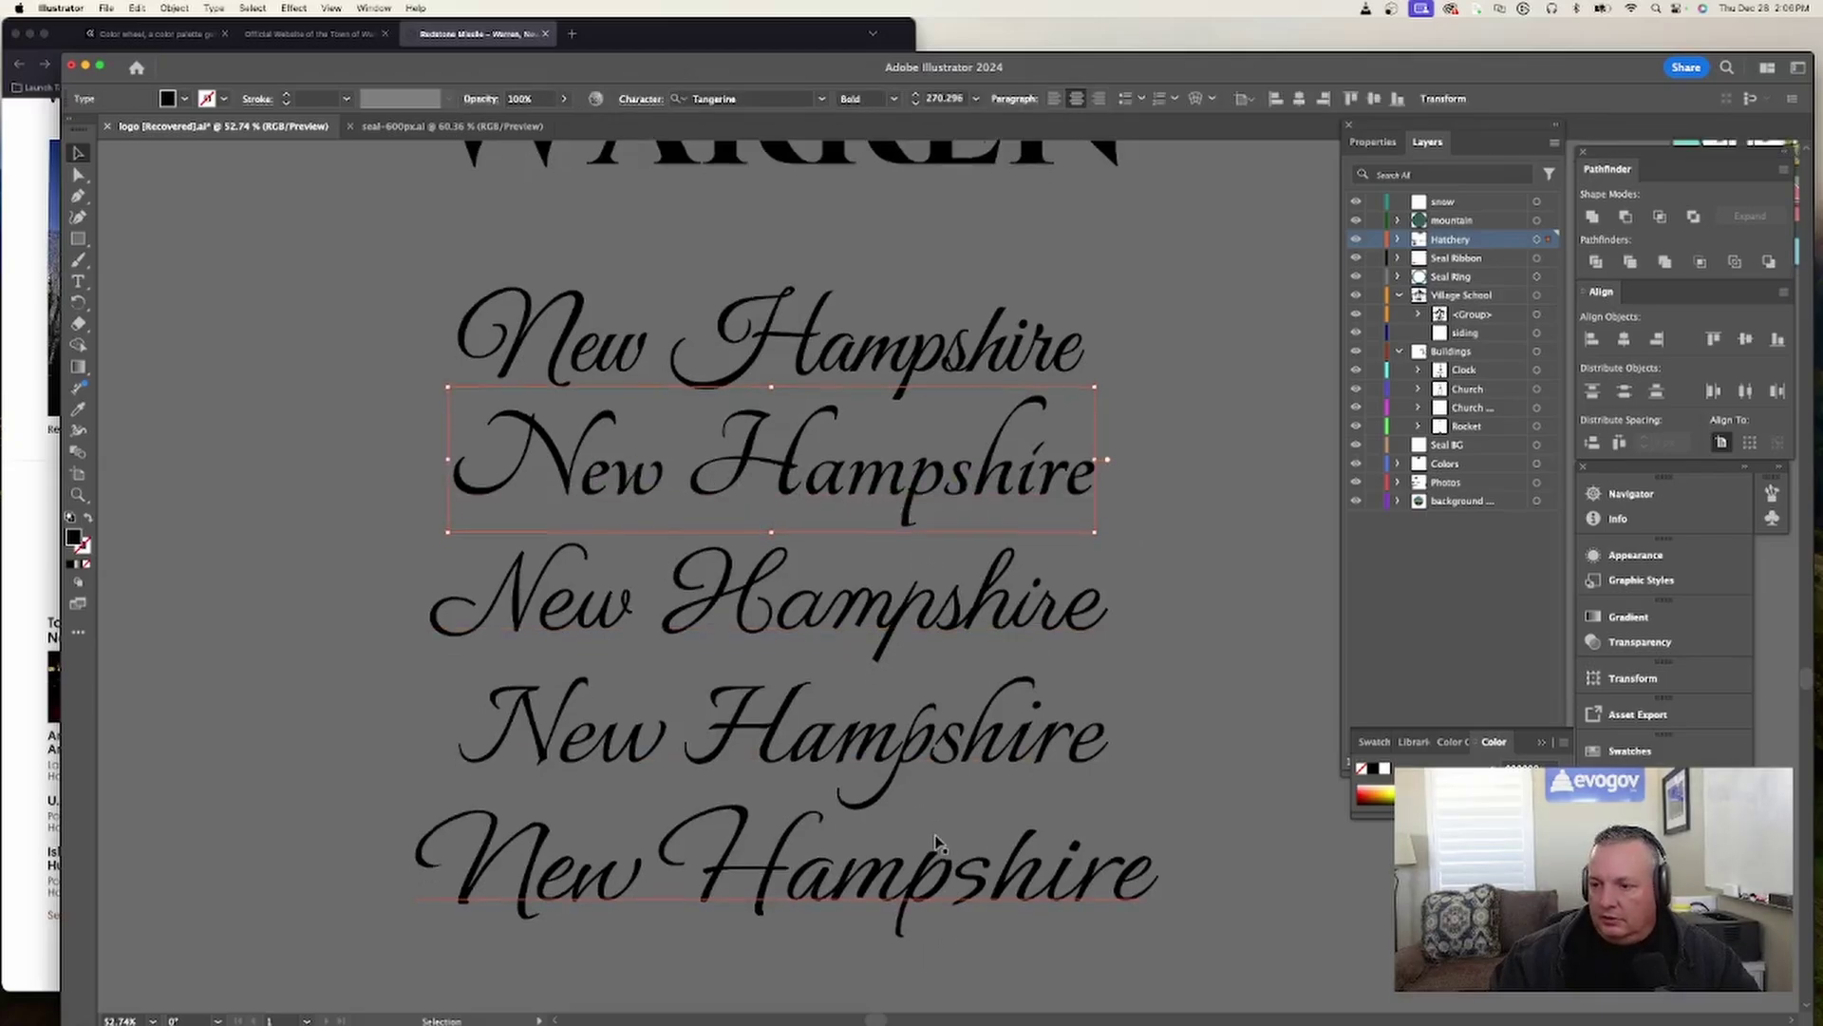
# - Examine the whole vector 250th ANNIVERSARY ribbon below the script samples
pyautogui.scroll(-5, 935, 841)
pyautogui.scroll(-6, 936, 842)
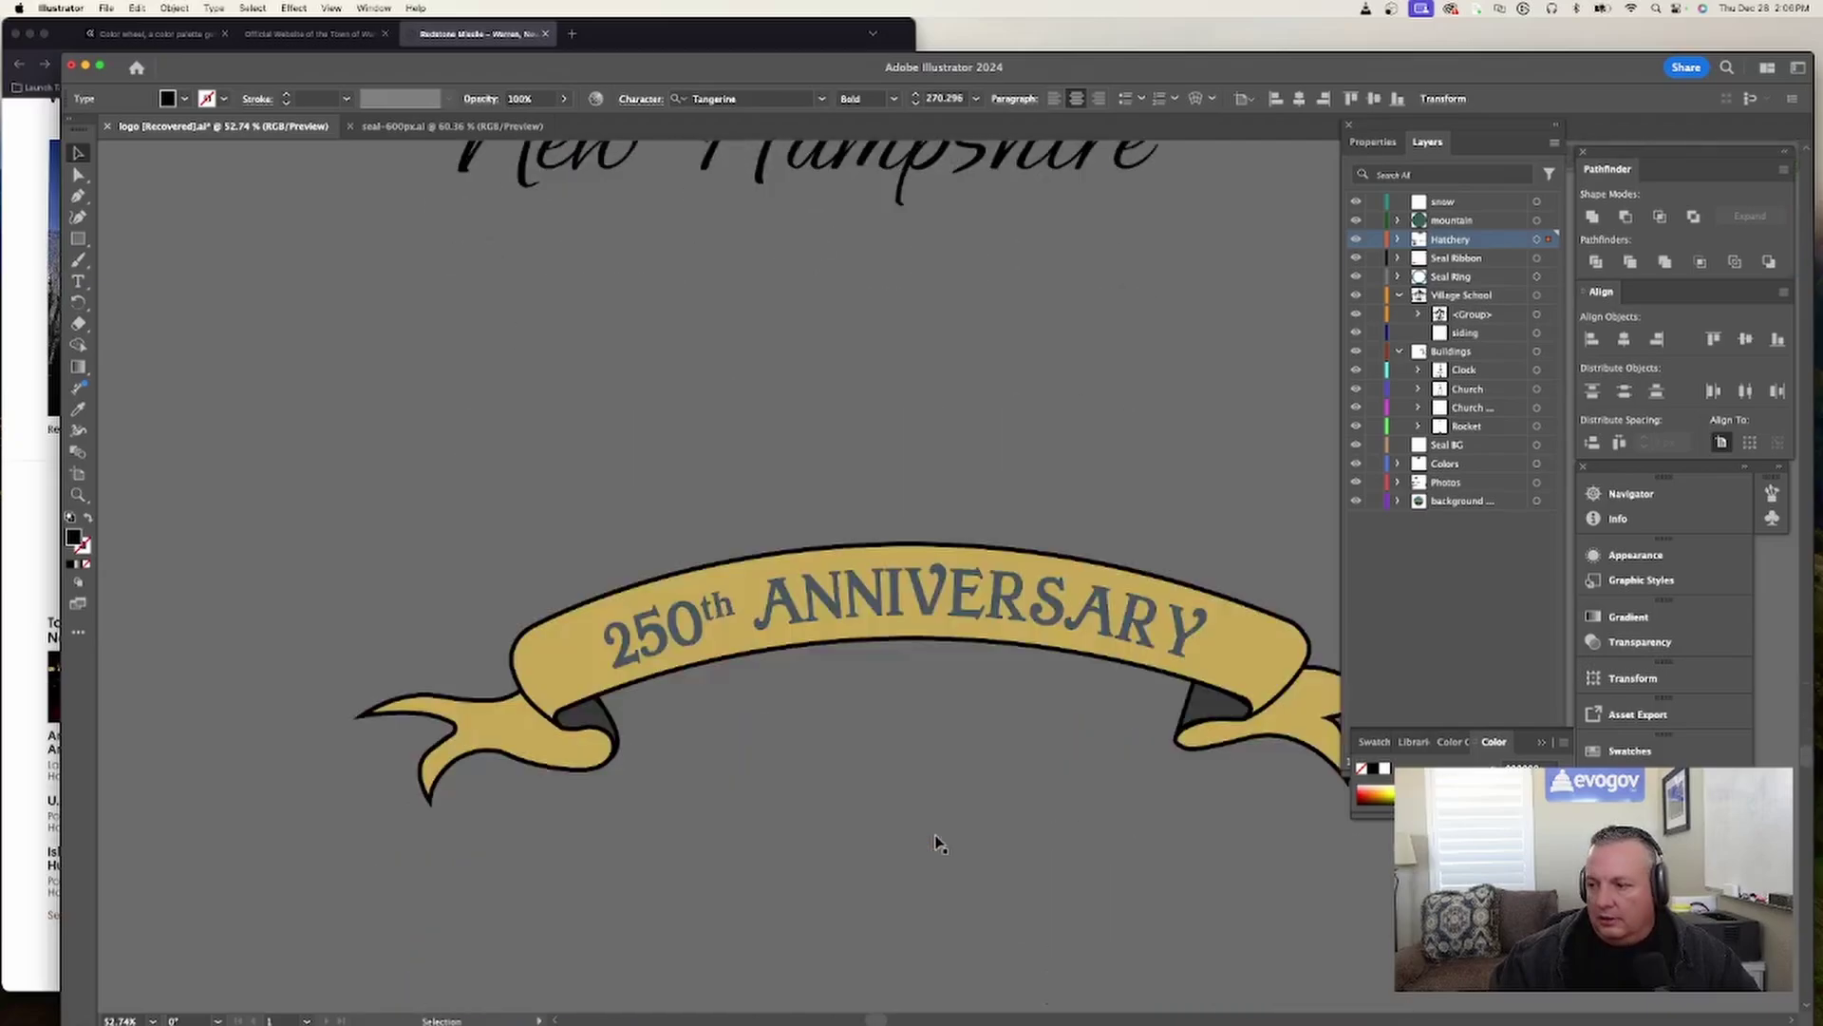
pyautogui.hscroll(3, 1118, 799)
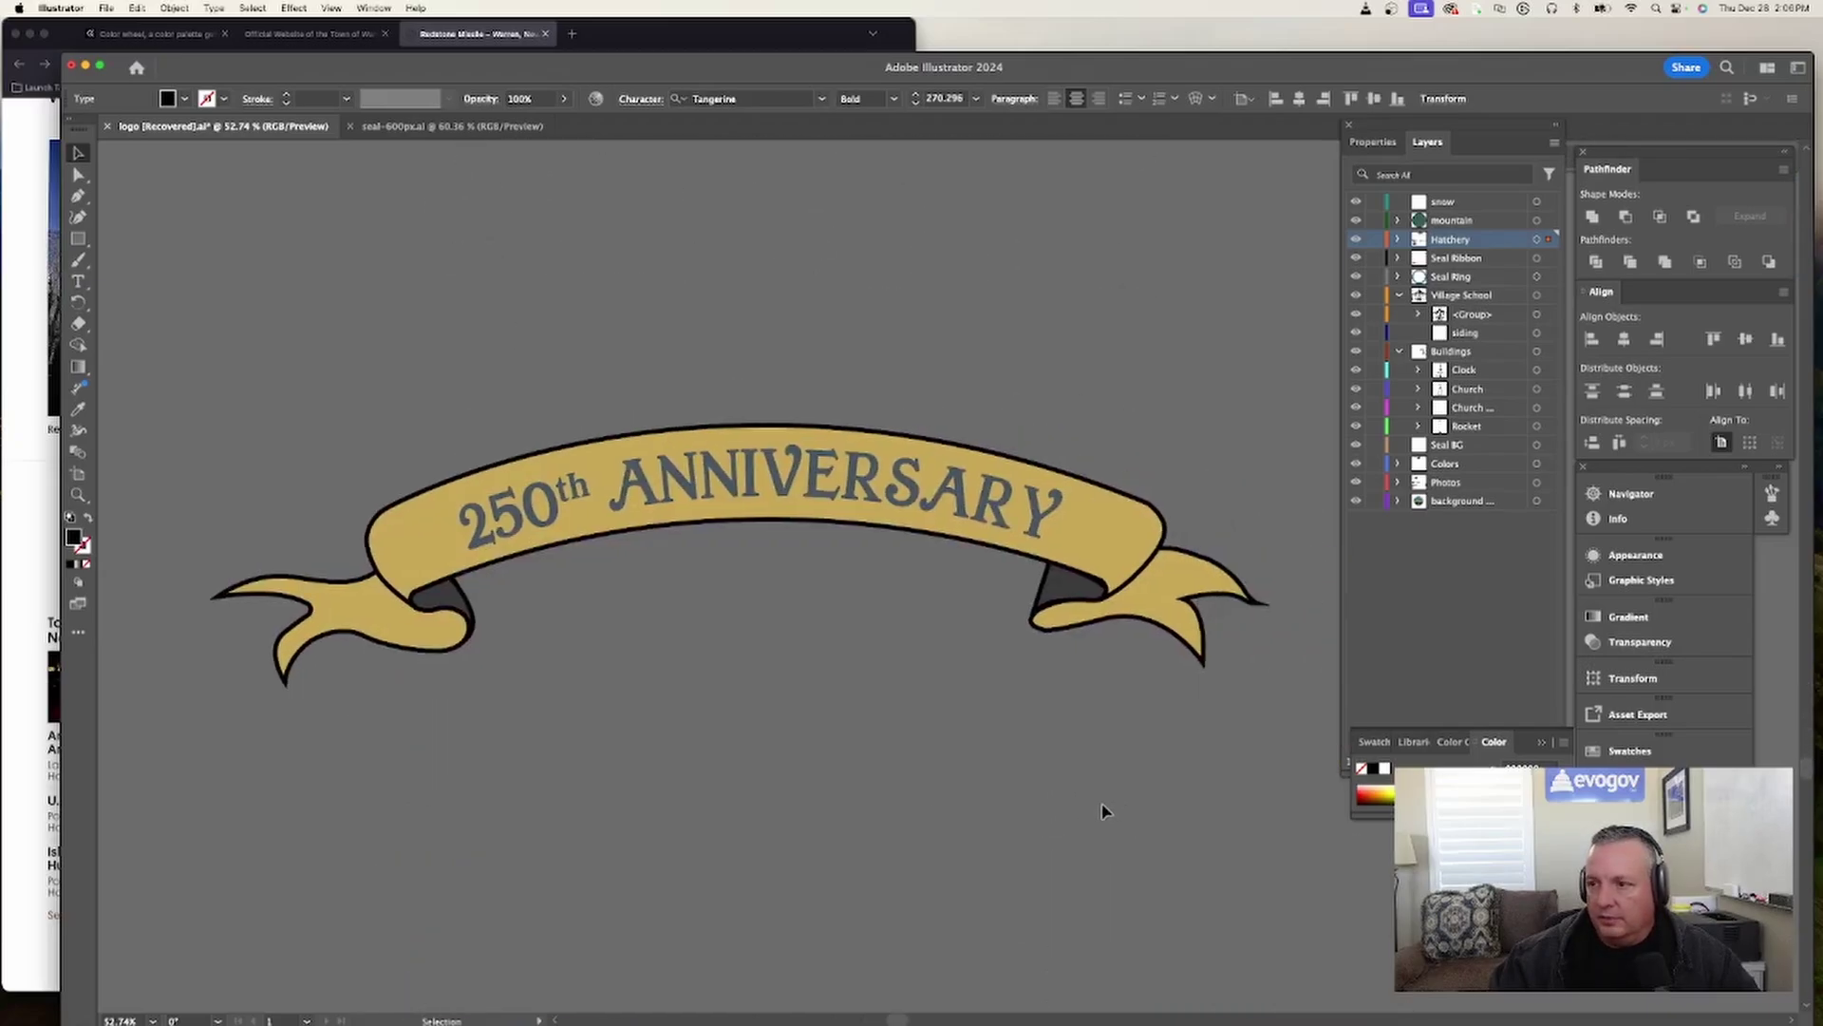
# - Find the Welcome to Warren sign photo among the reference artwork and inspect it up close
pyautogui.click(78, 495)
pyautogui.moveTo(1038, 786); pyautogui.dragTo(762, 828)
pyautogui.hscroll(3, 1275, 692)
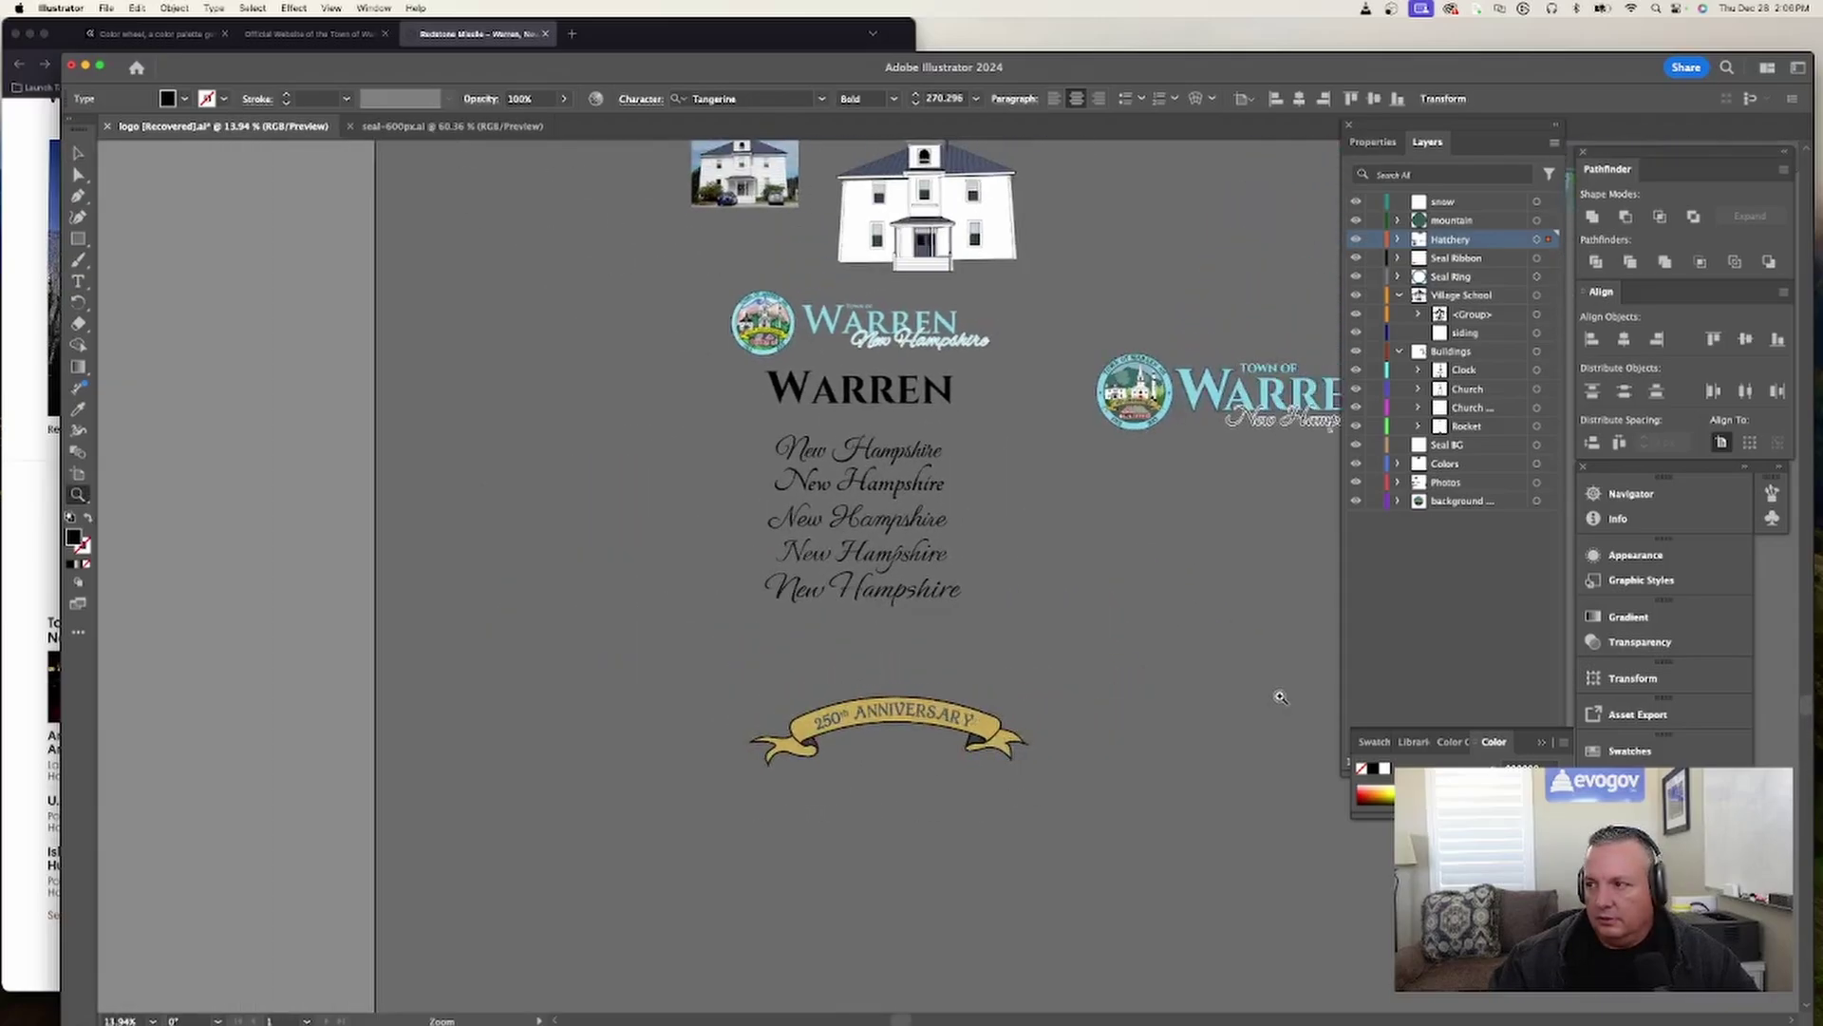
pyautogui.scroll(8, 1216, 464)
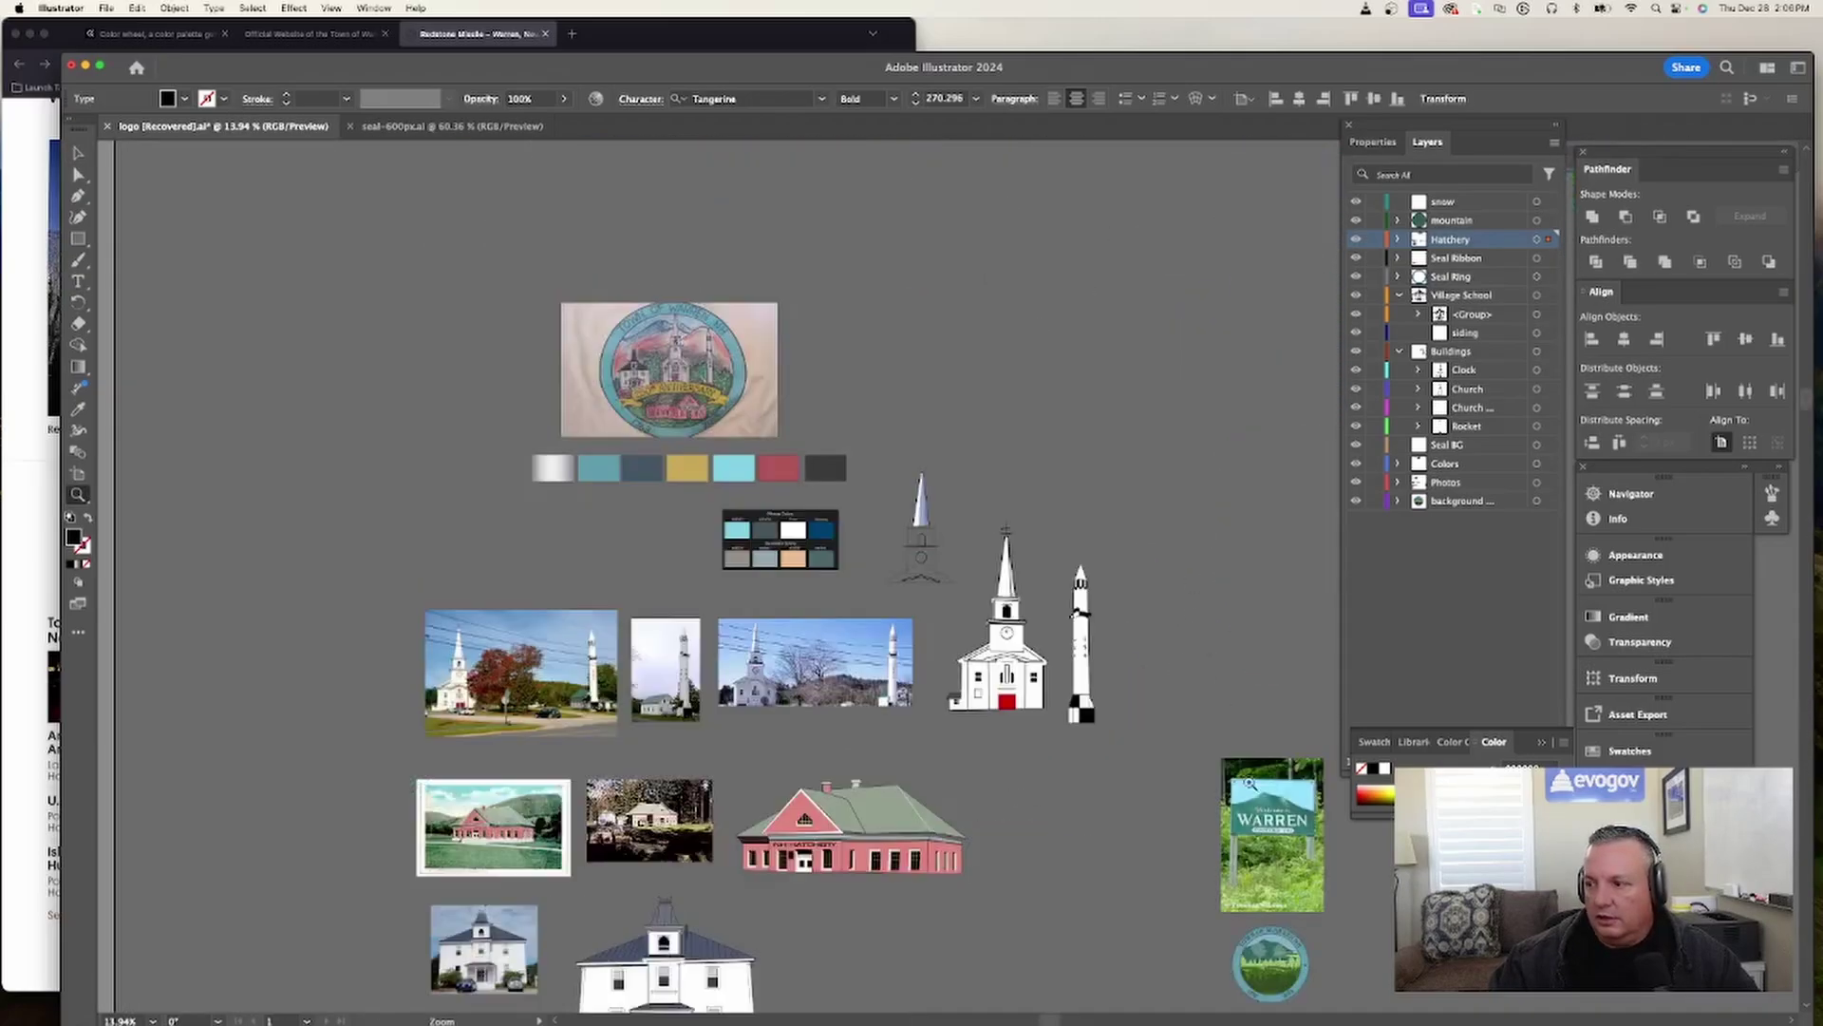
pyautogui.moveTo(1387, 864); pyautogui.dragTo(1500, 864)
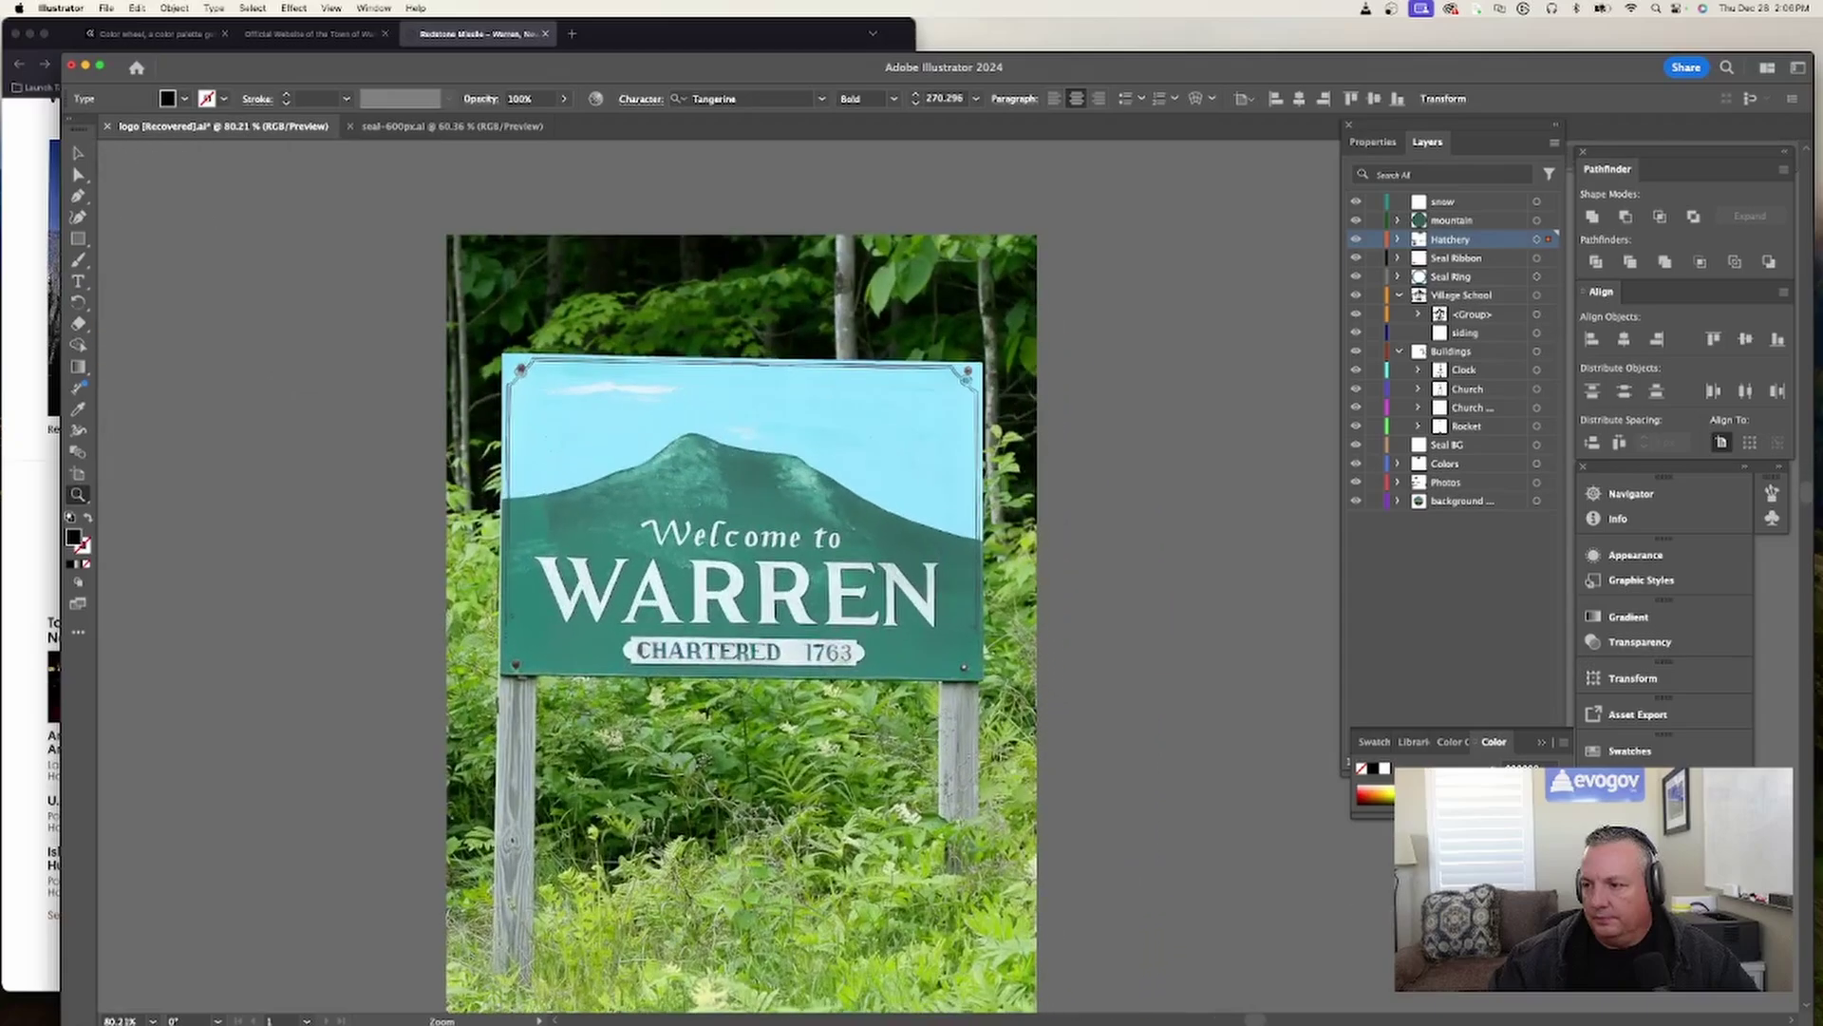
pyautogui.hscroll(-2, 1113, 832)
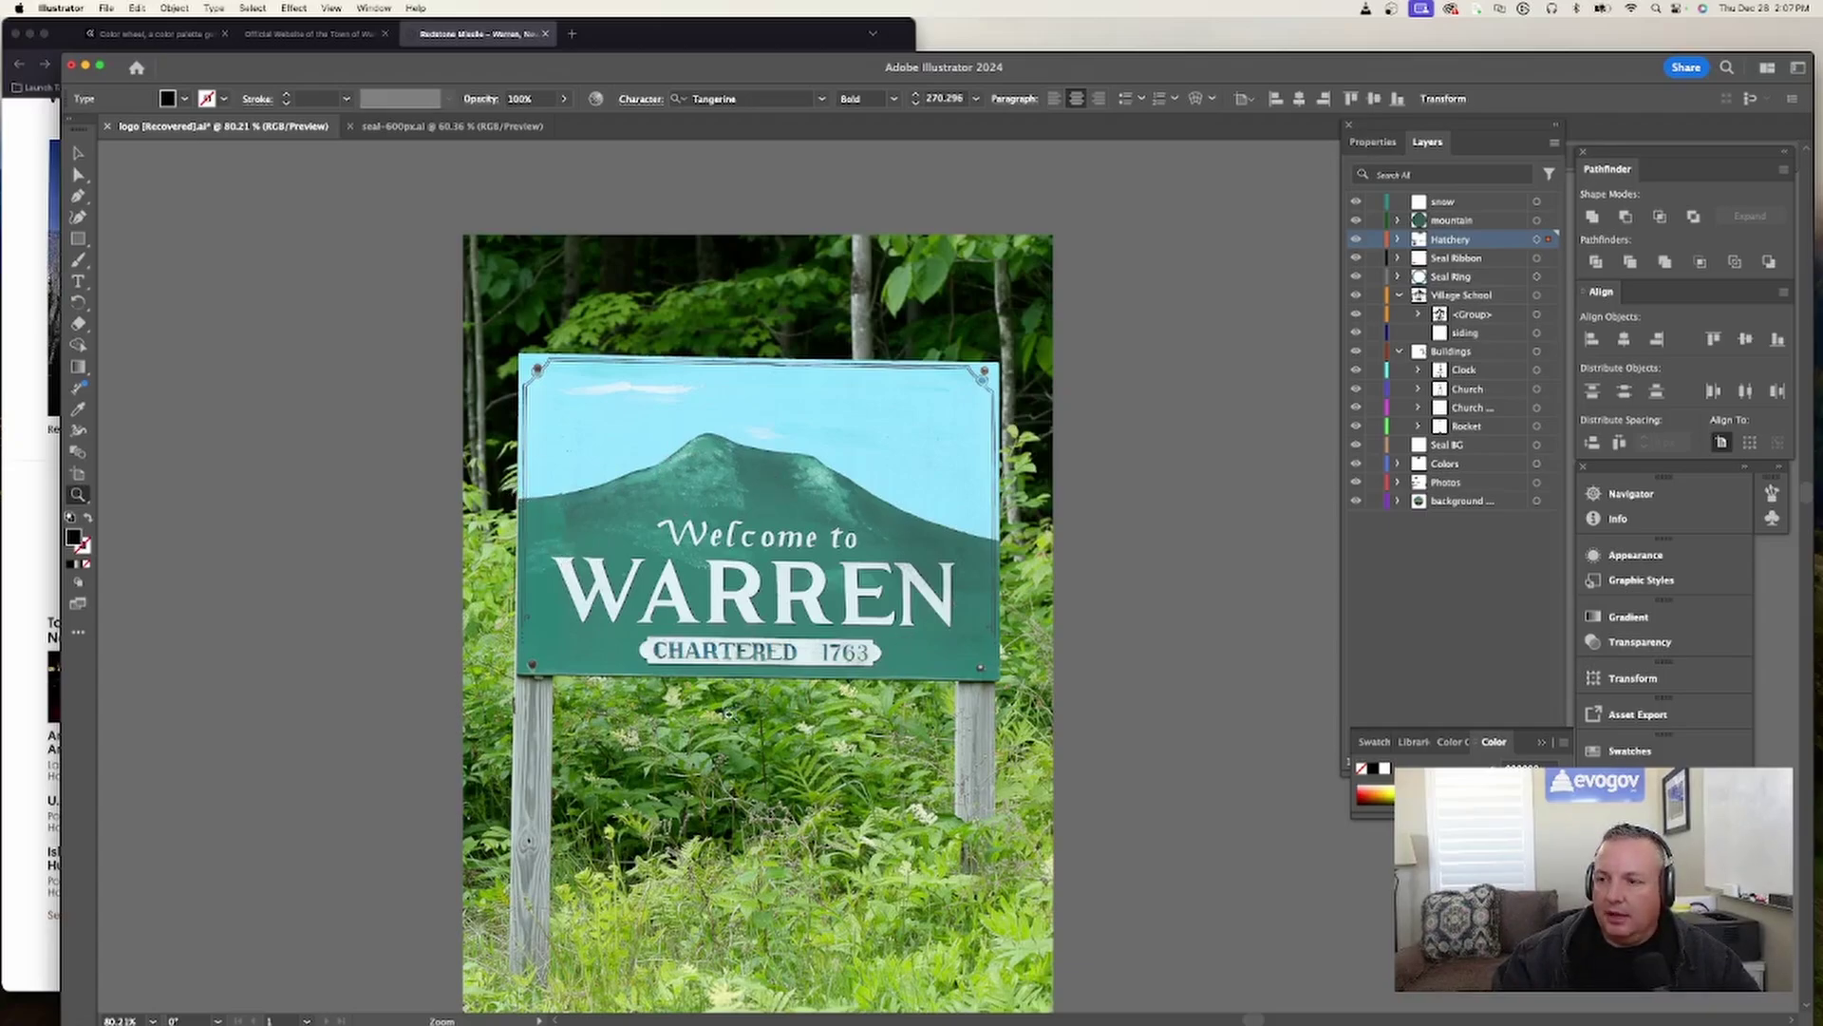
# - Compare the mountain and forest seal artwork with the Welcome to Warren sign photo above it
pyautogui.moveTo(728, 714); pyautogui.dragTo(468, 708)
pyautogui.scroll(-1, 373, 718)
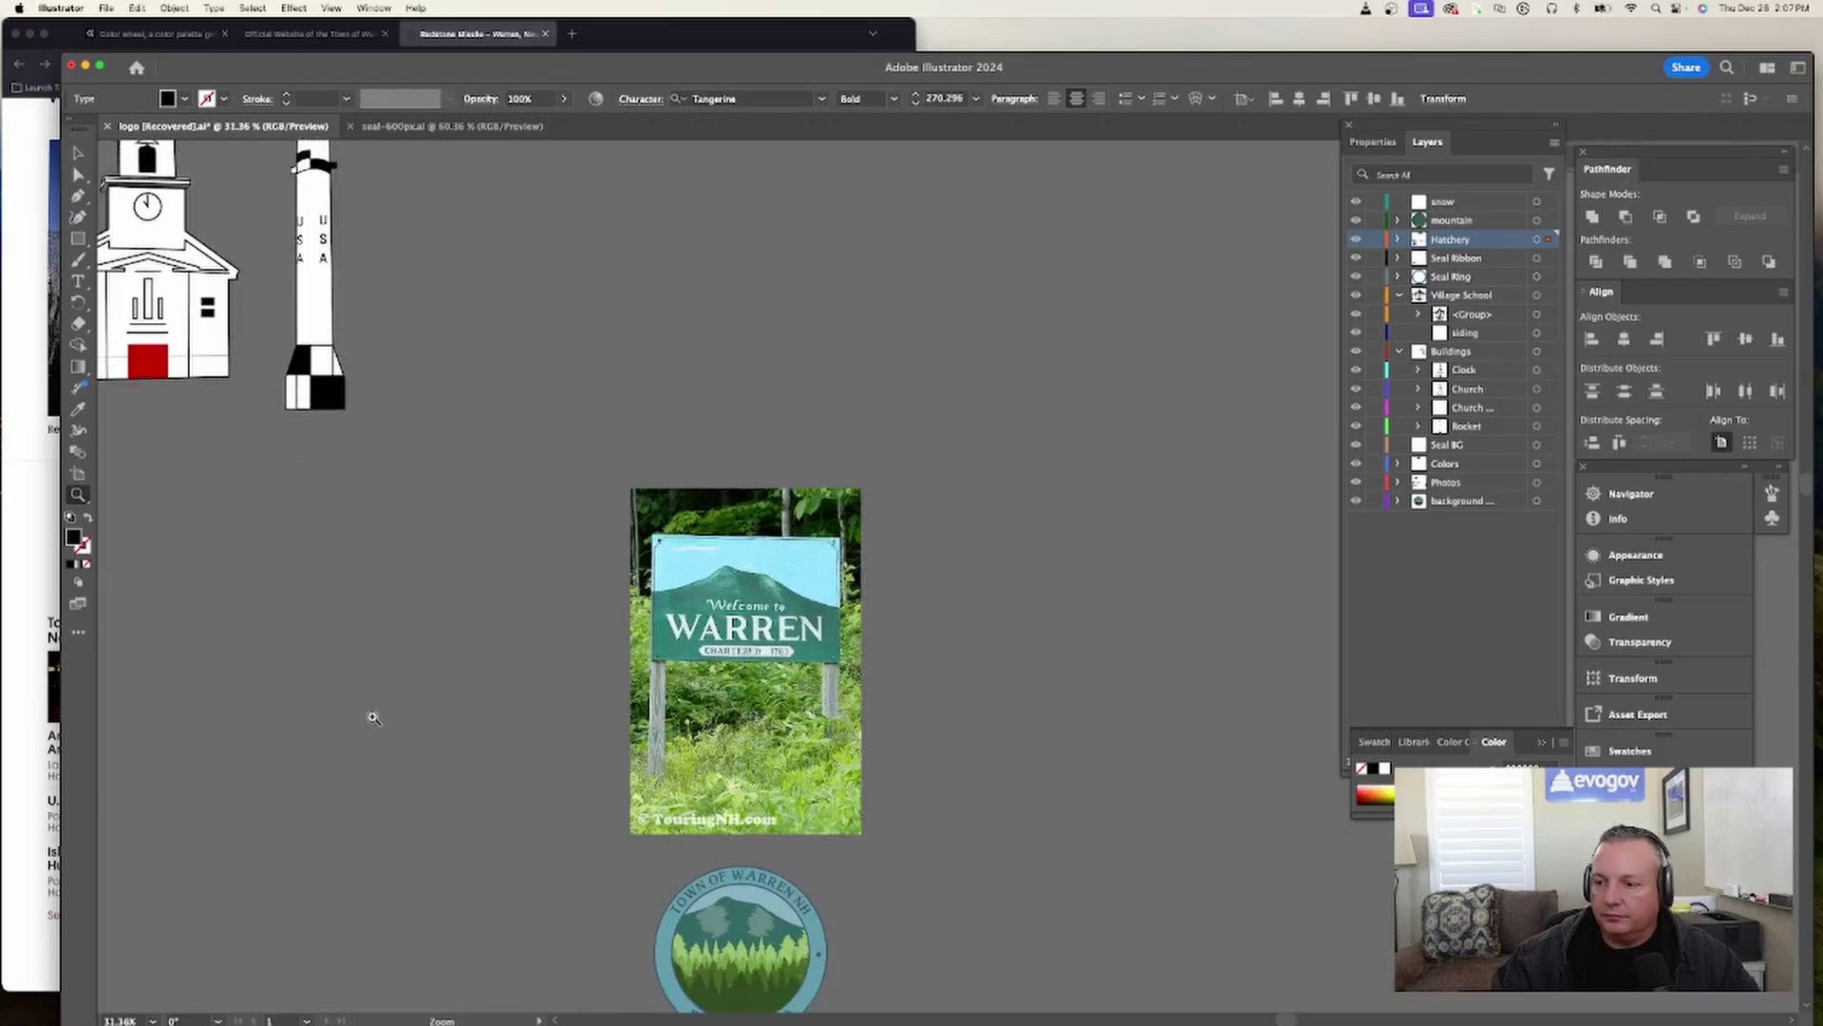
pyautogui.moveTo(842, 976); pyautogui.dragTo(997, 880)
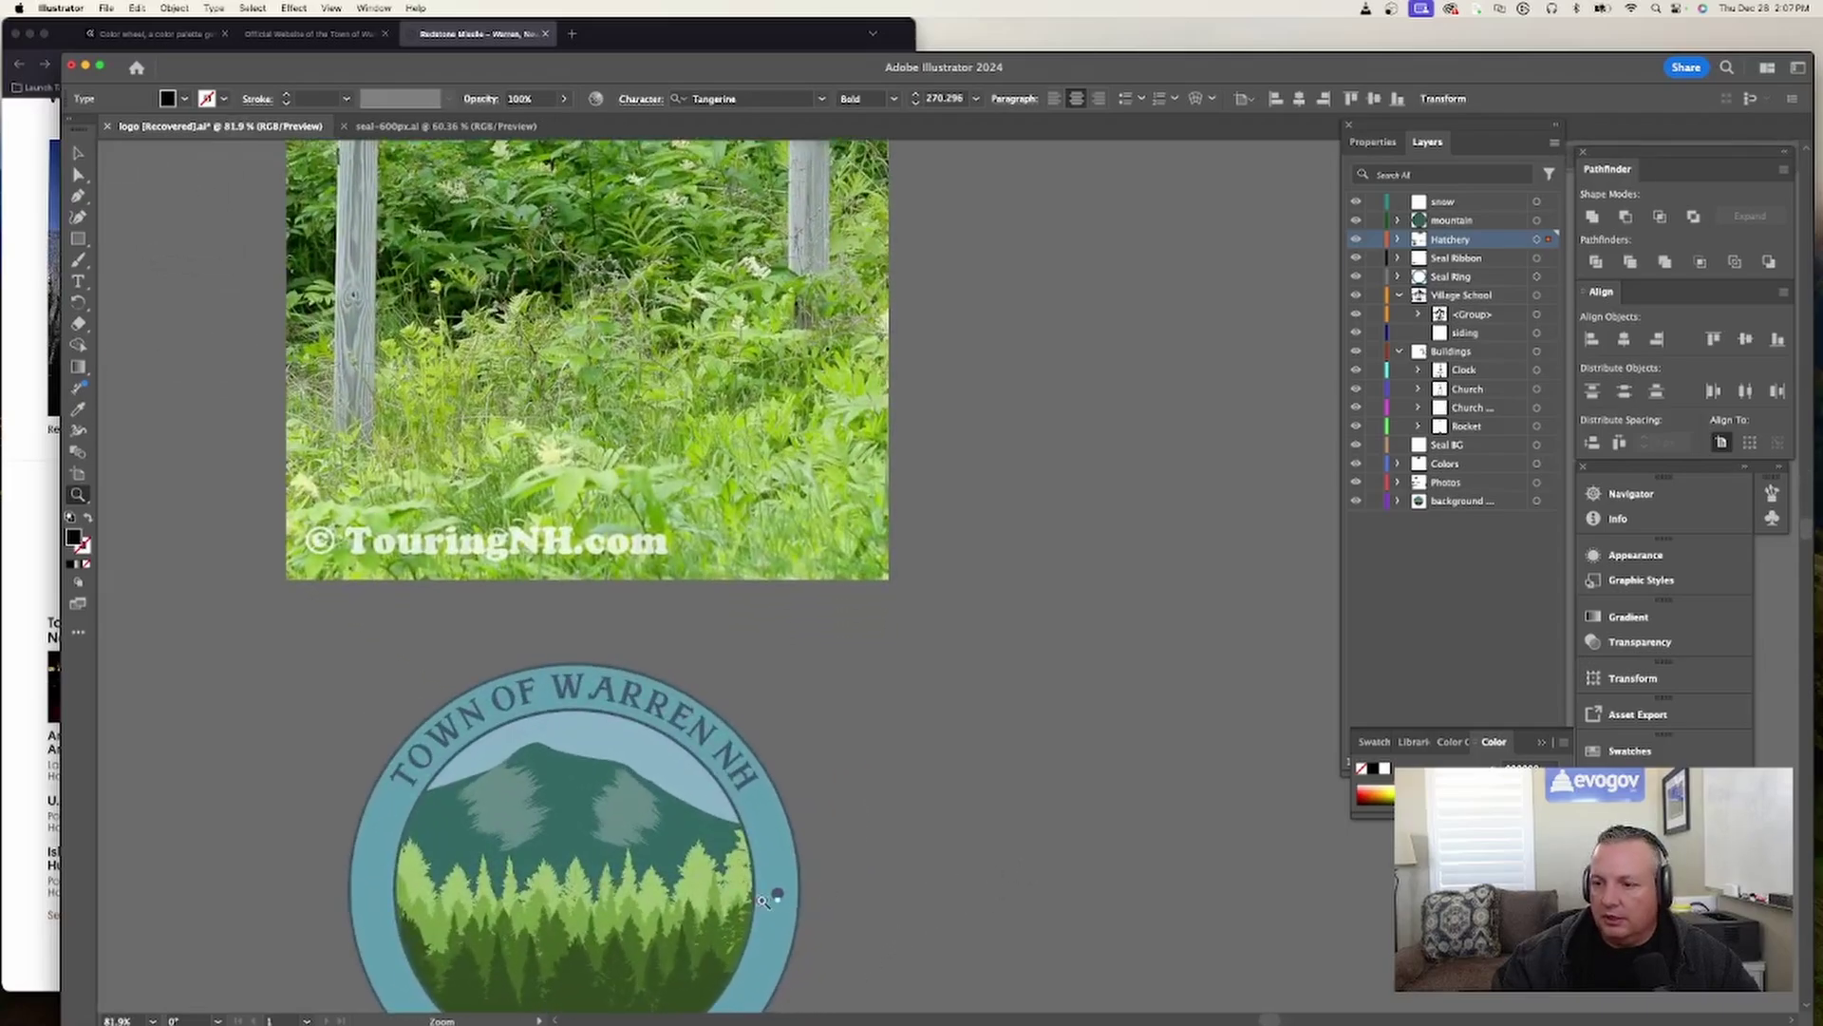
pyautogui.scroll(-3, 714, 902)
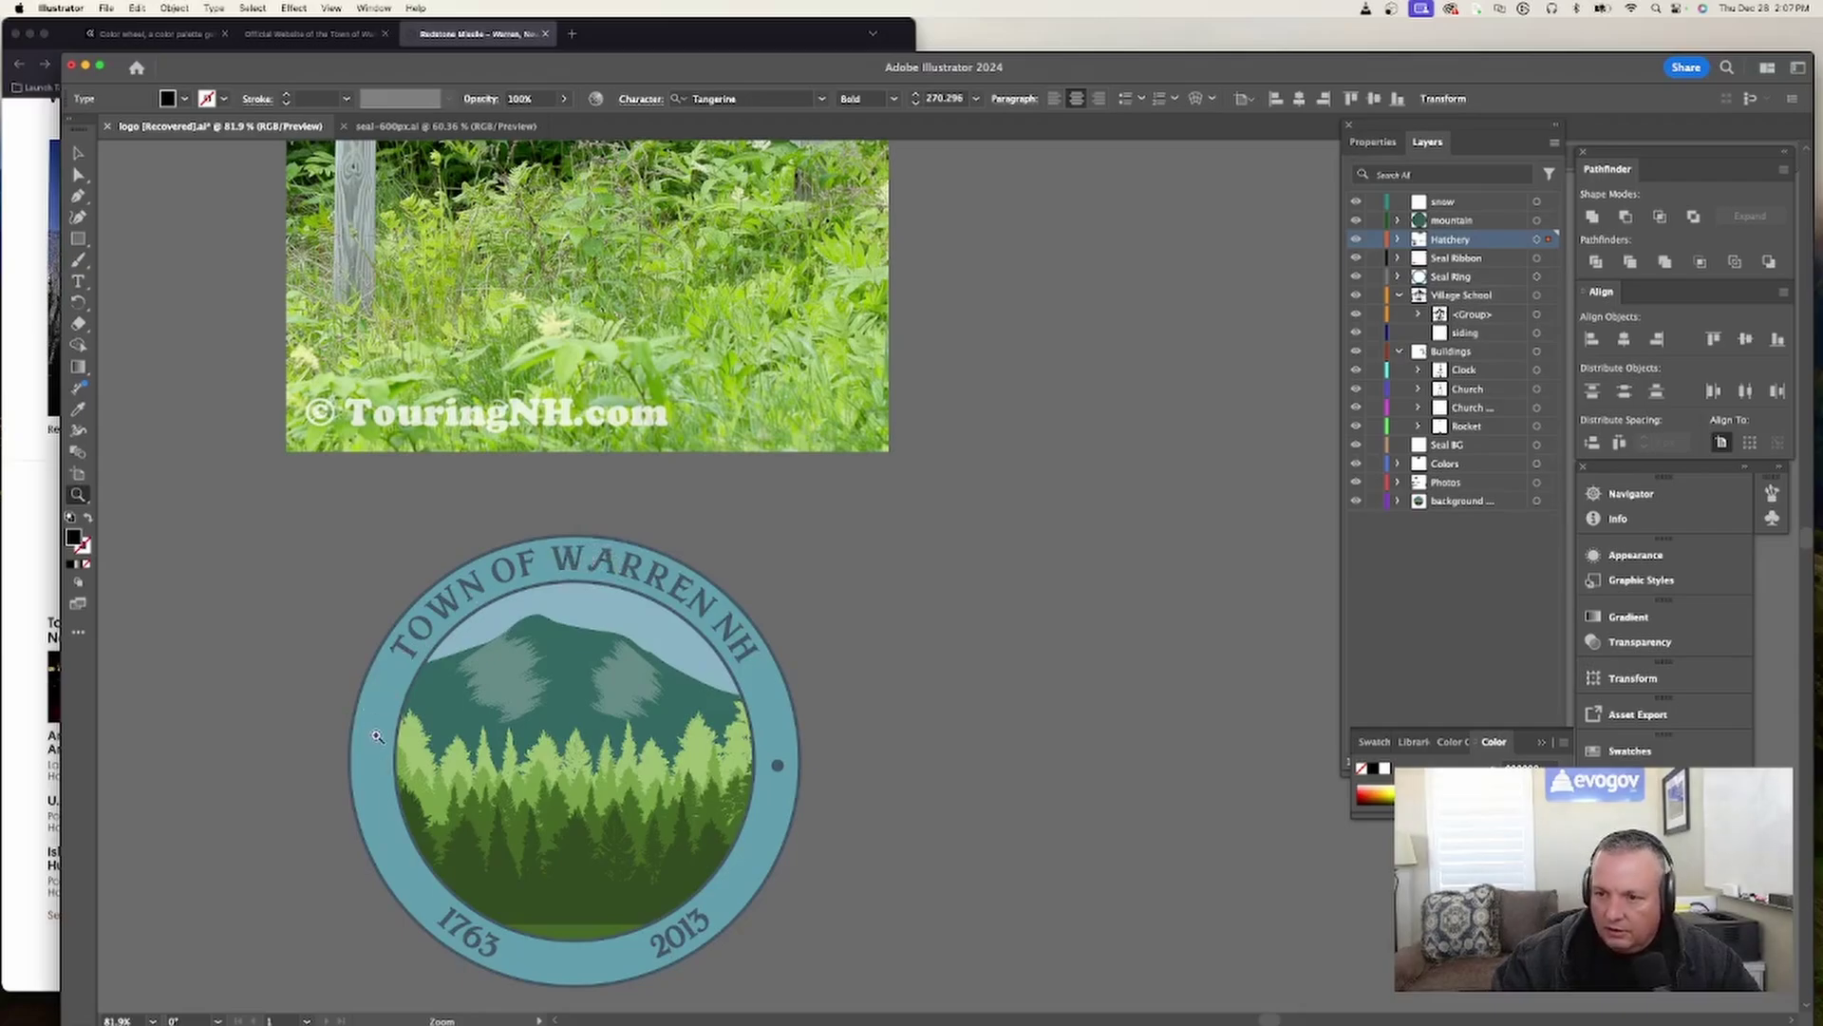
pyautogui.scroll(8, 378, 753)
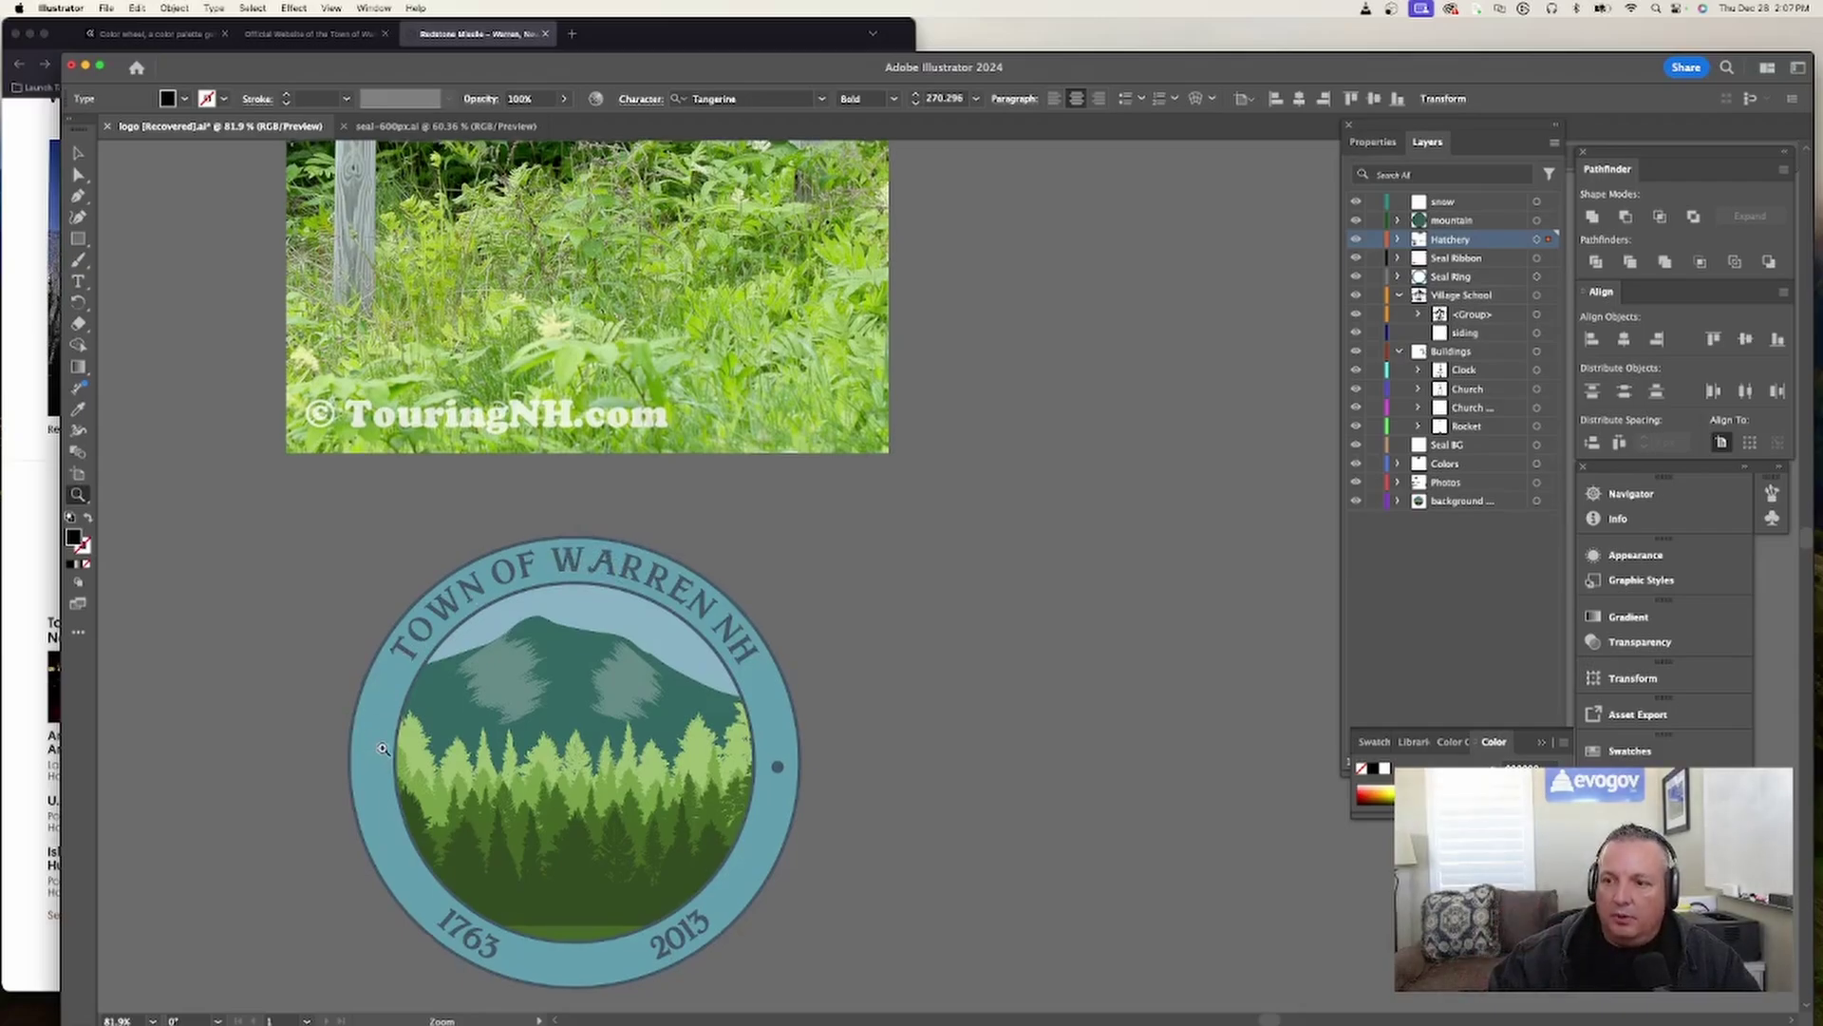
pyautogui.scroll(2, 386, 746)
pyautogui.scroll(-8, 389, 741)
pyautogui.scroll(5, 399, 708)
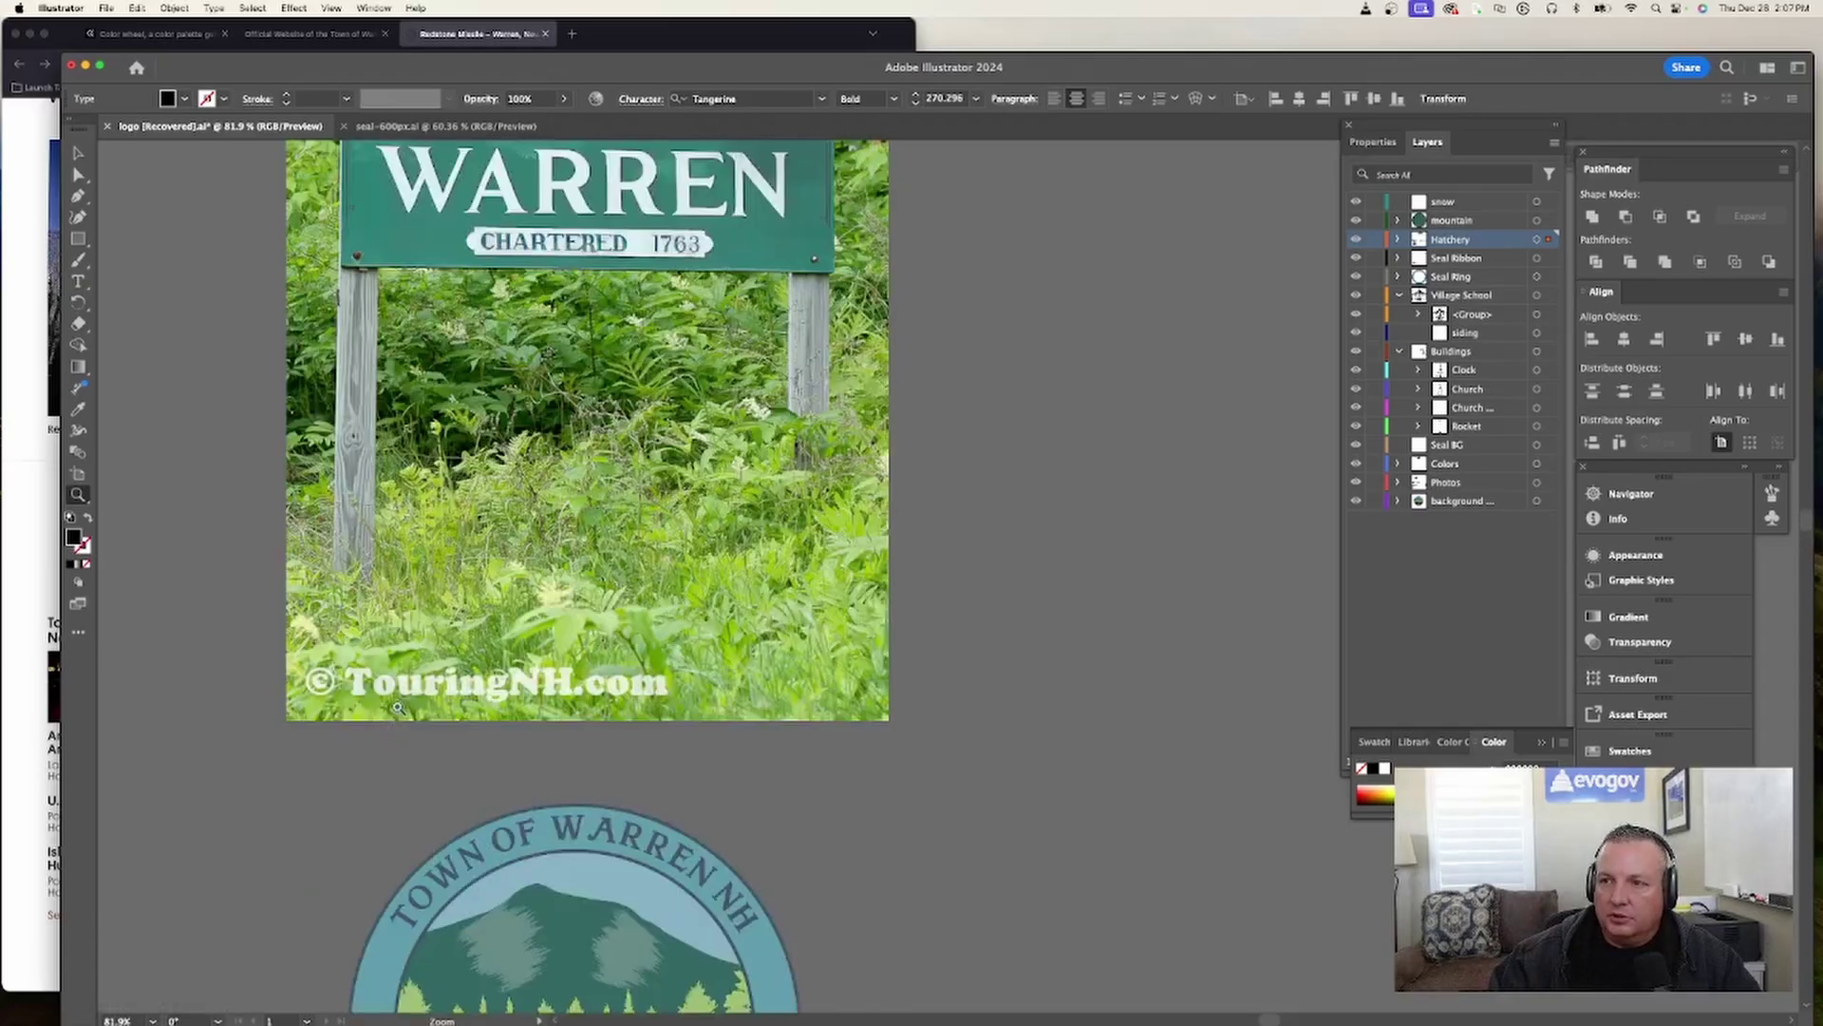
pyautogui.scroll(-4, 664, 475)
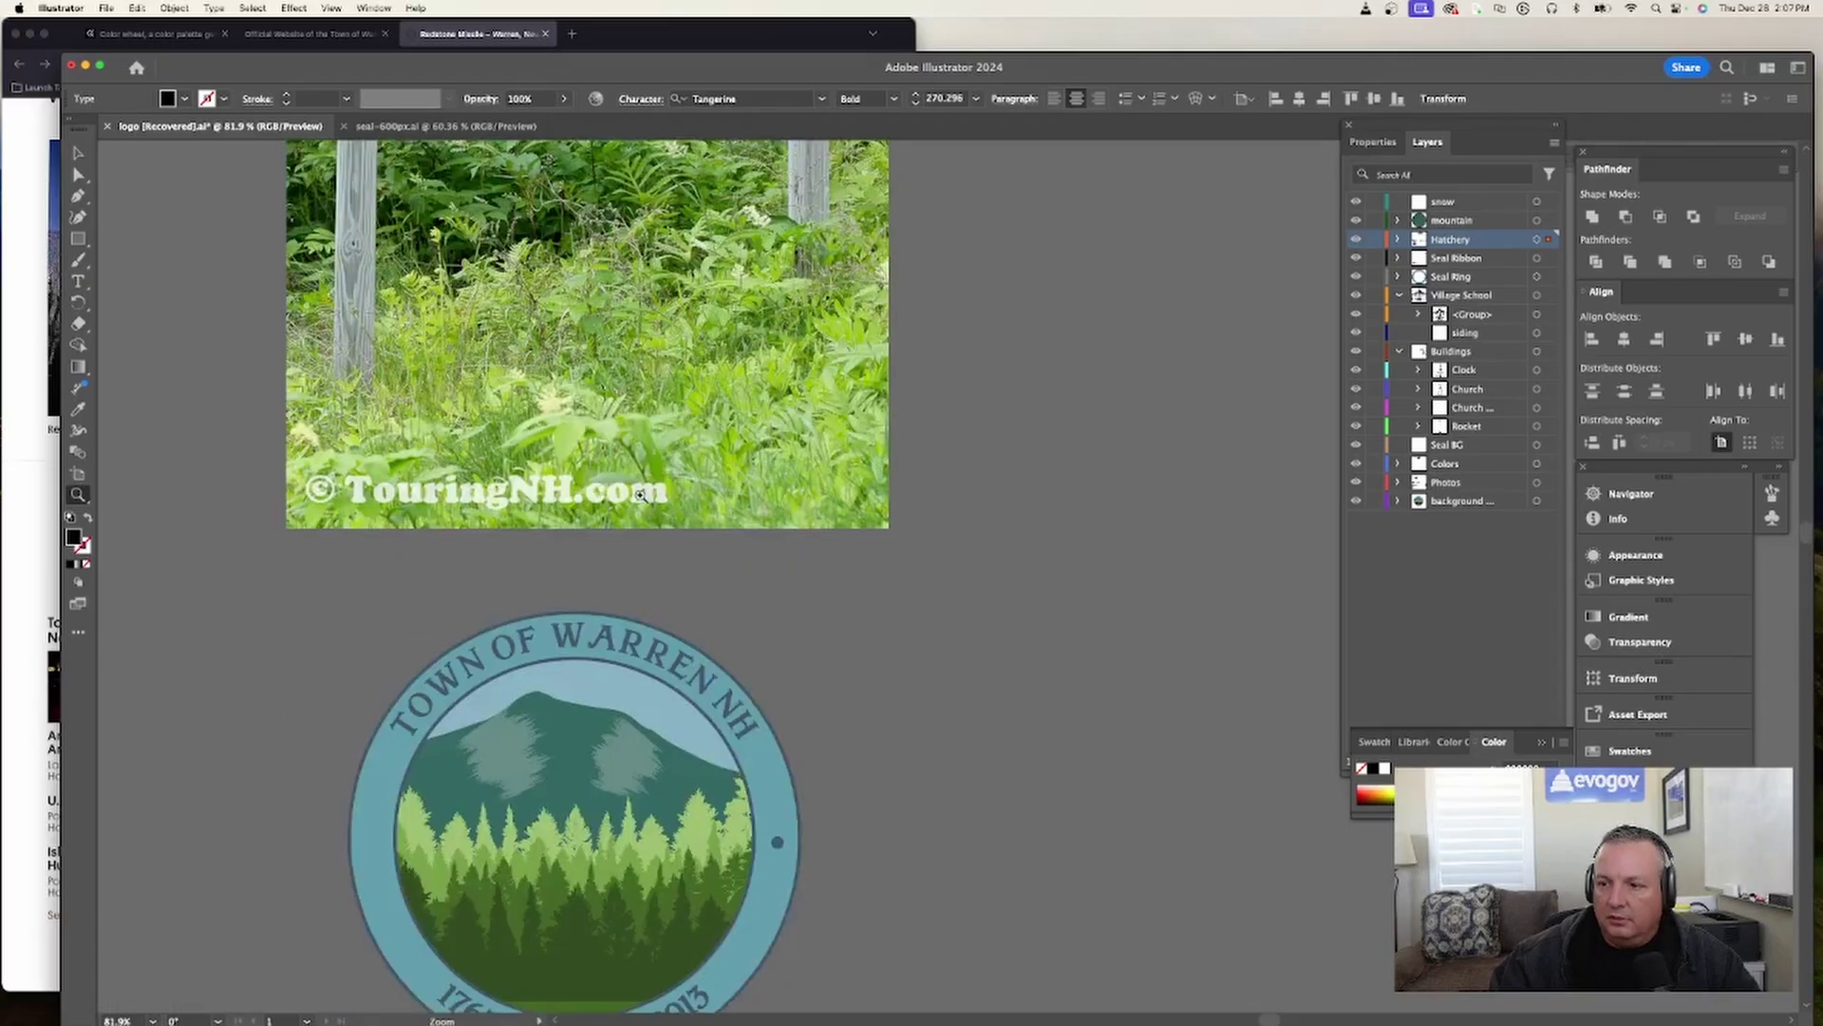
pyautogui.scroll(-6, 930, 929)
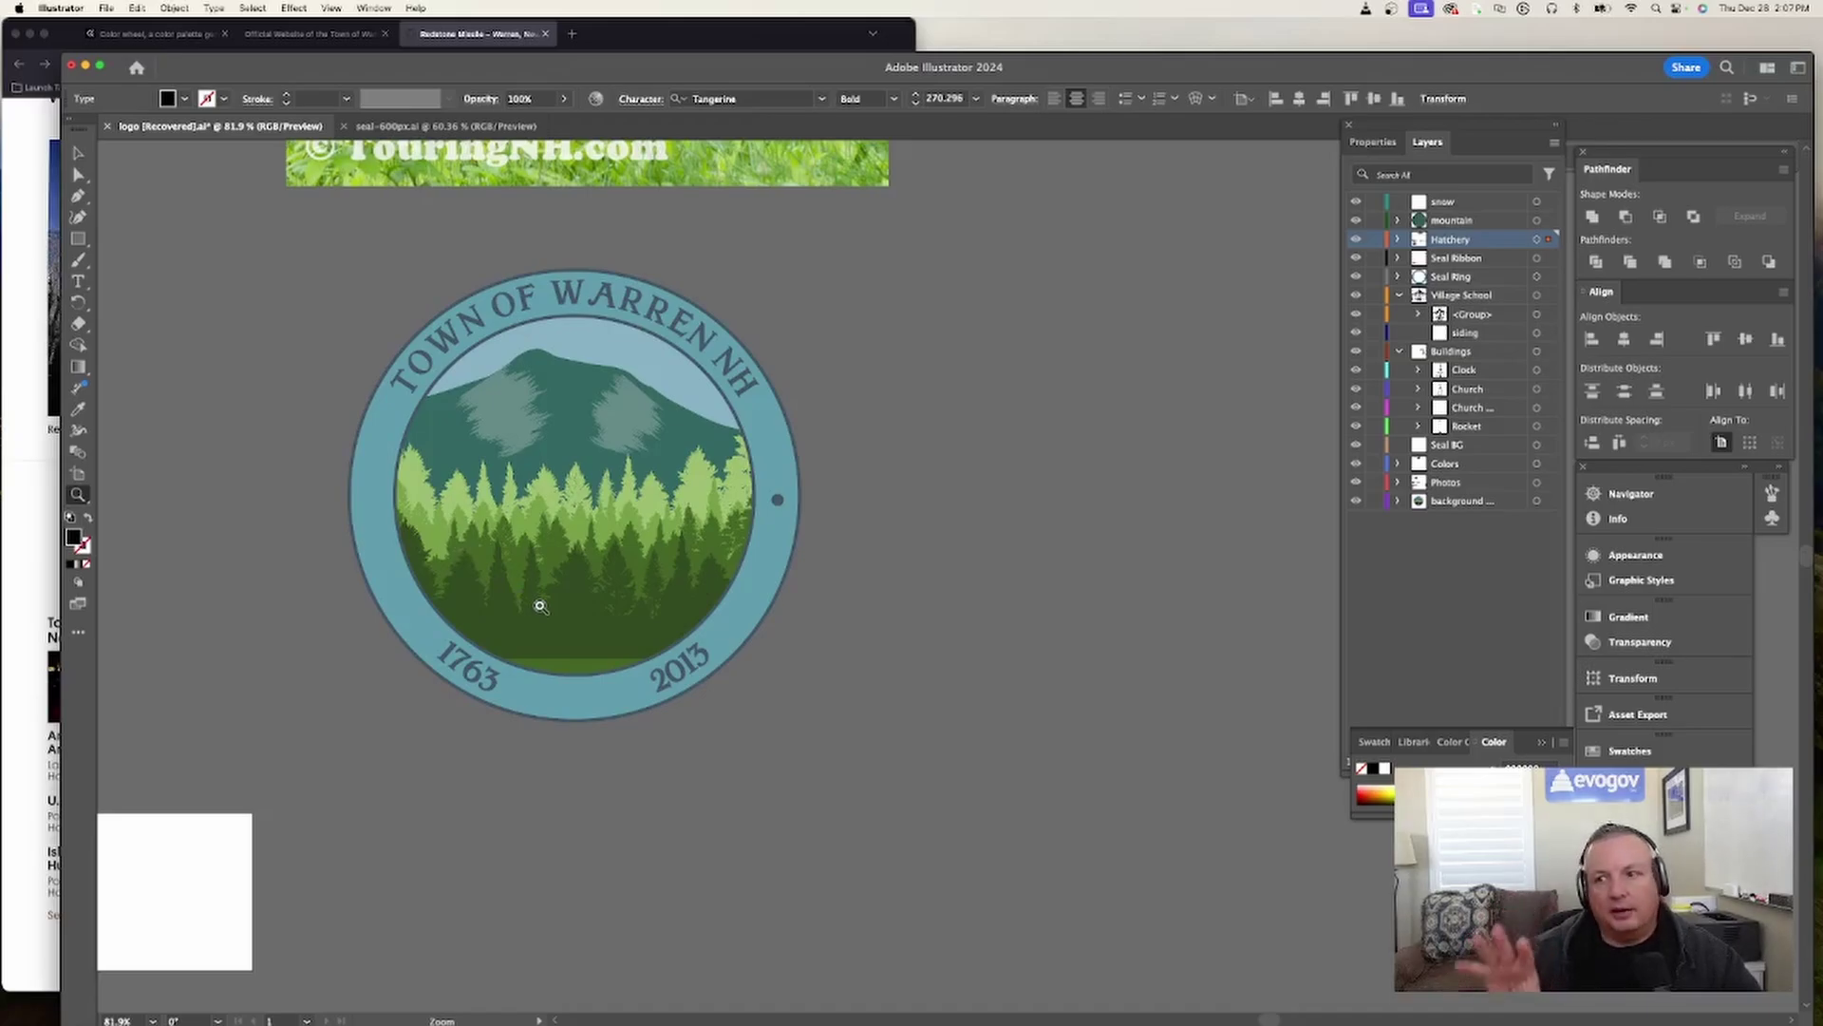
# - Examine the seal's mountain, tree layers and ring lettering up close, ending on a view with the sign photo
pyautogui.moveTo(917, 500); pyautogui.dragTo(719, 503)
pyautogui.hscroll(-3, 698, 529)
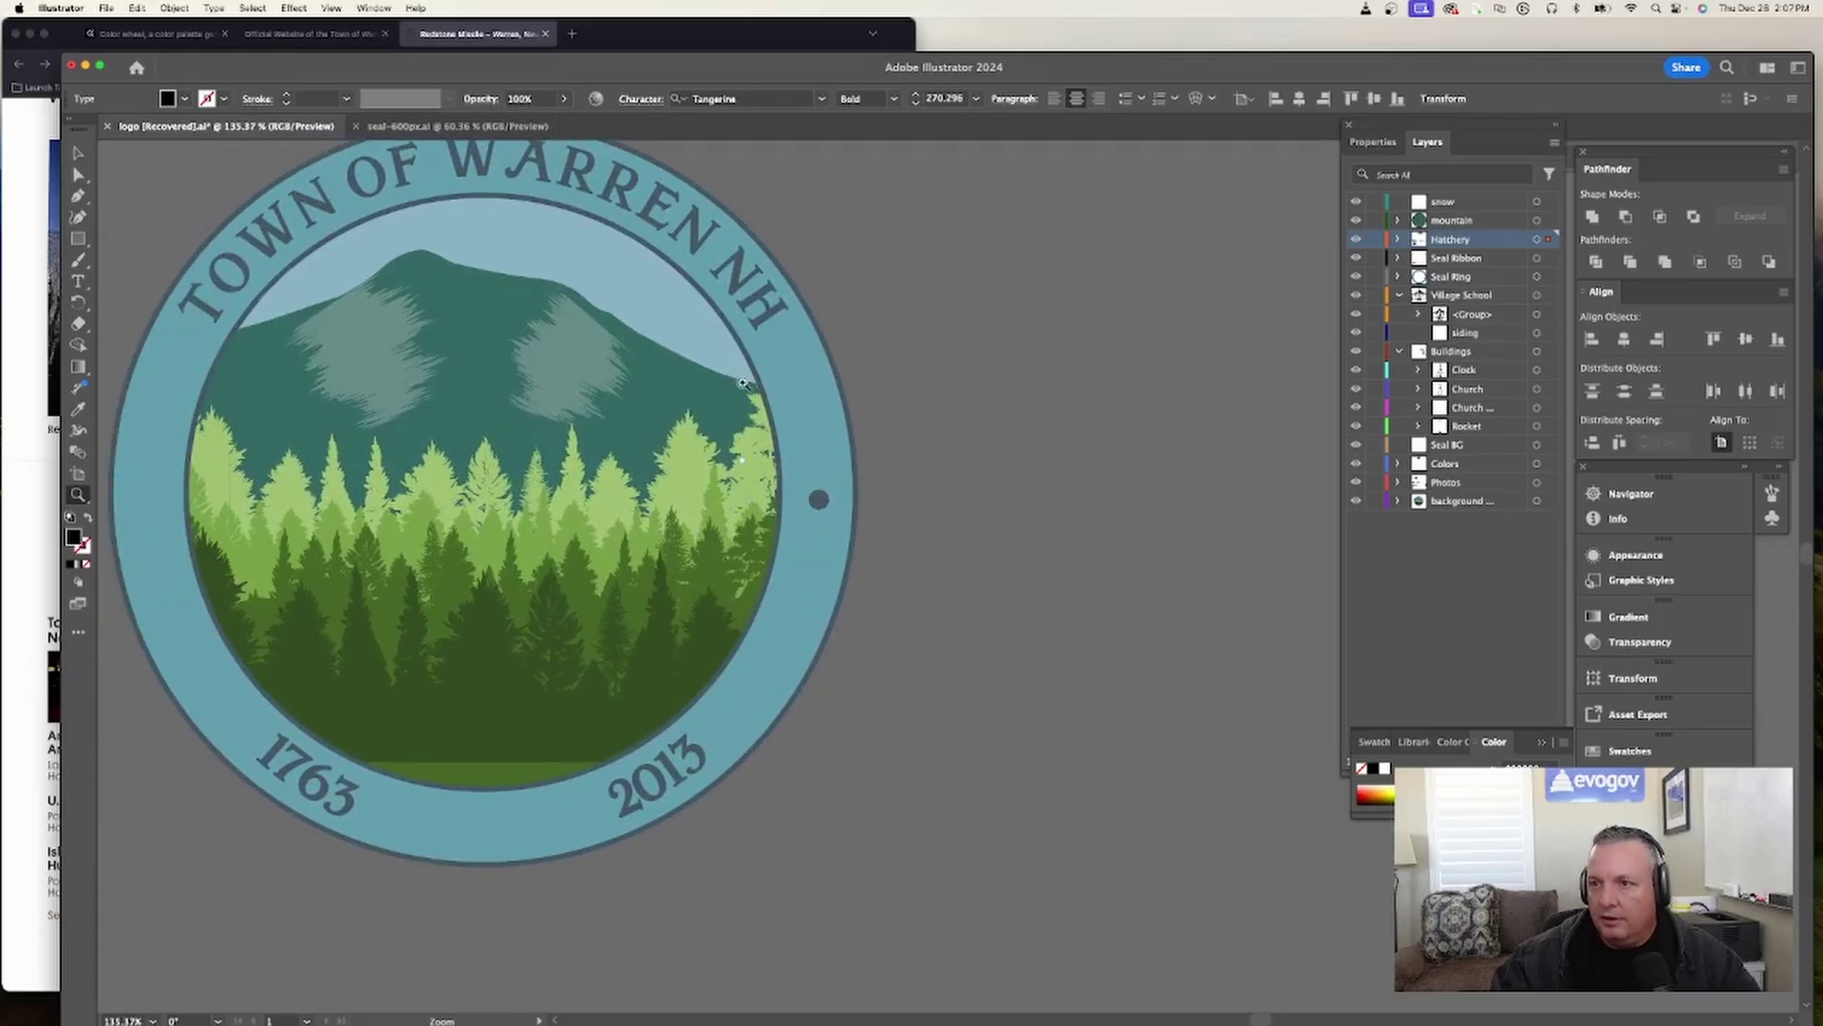
pyautogui.moveTo(647, 668); pyautogui.dragTo(385, 671)
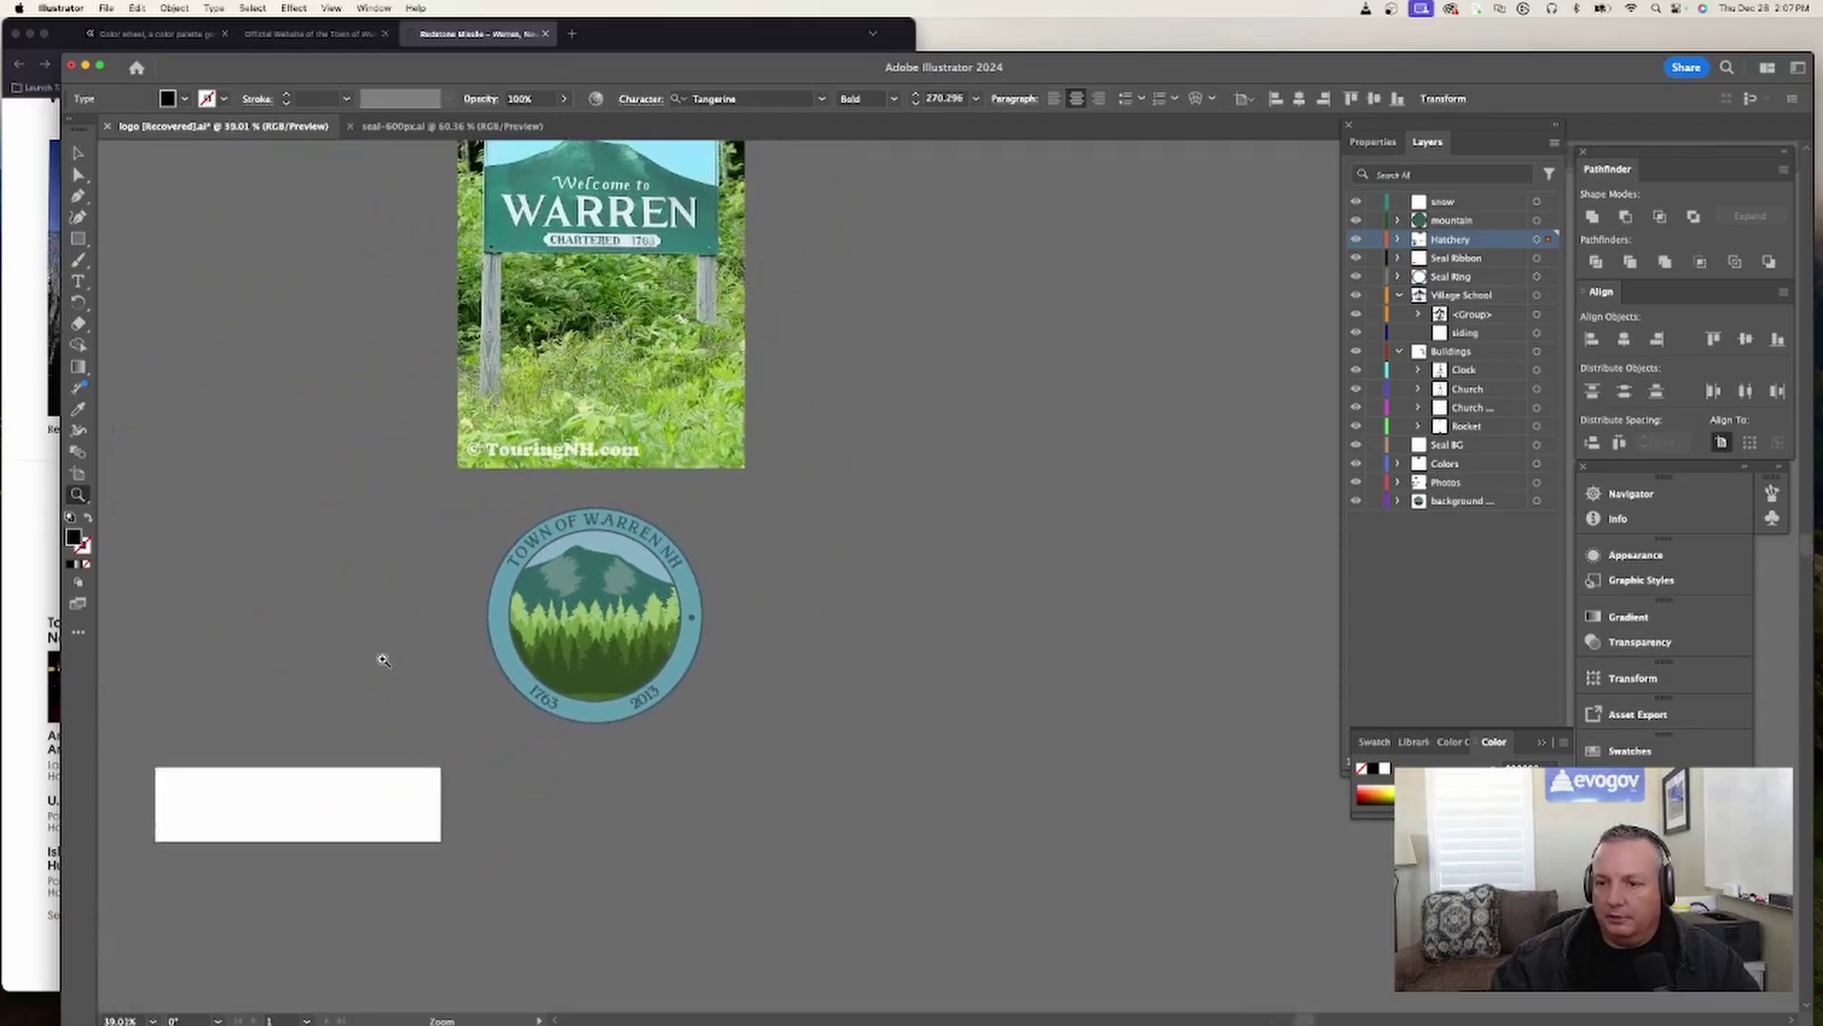
# - Find the redesigned Town of Warren, New Hampshire logo among the artwork and fit the seal and lettering in view
pyautogui.hscroll(-12, 380, 660)
pyautogui.scroll(-10, 380, 660)
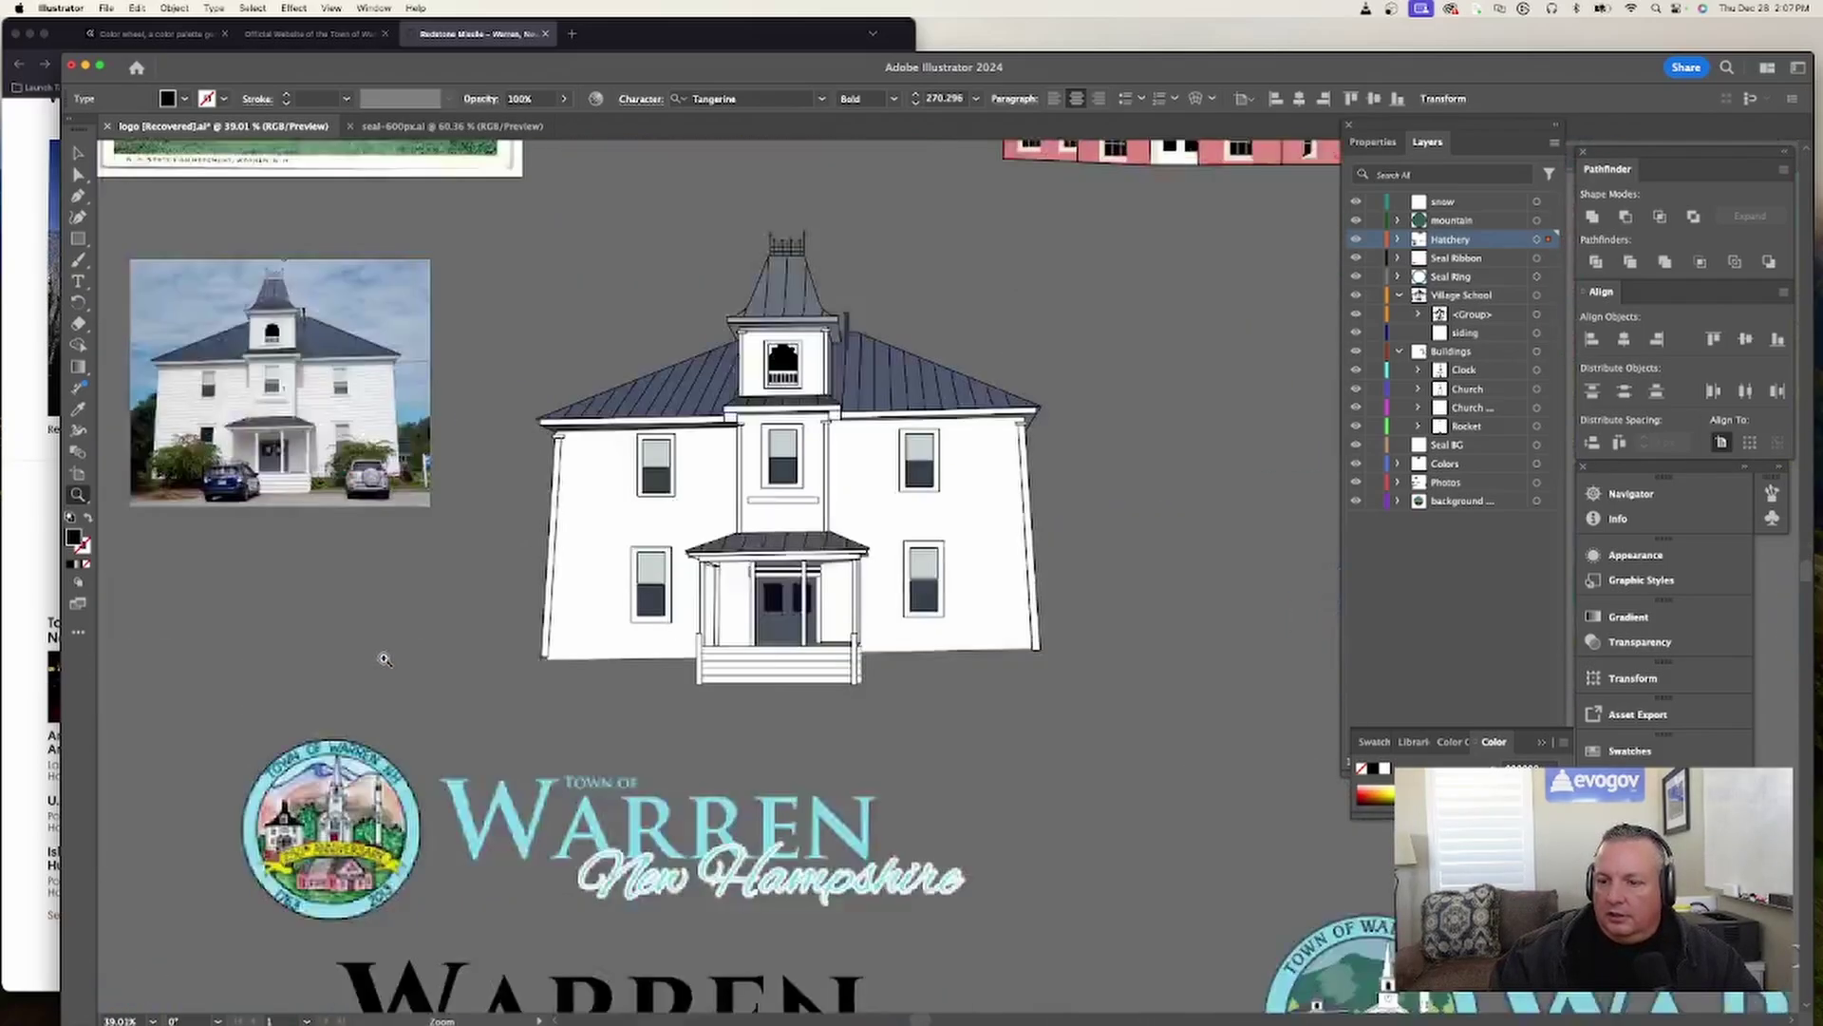
pyautogui.hscroll(6, 505, 683)
pyautogui.hscroll(-10, 768, 772)
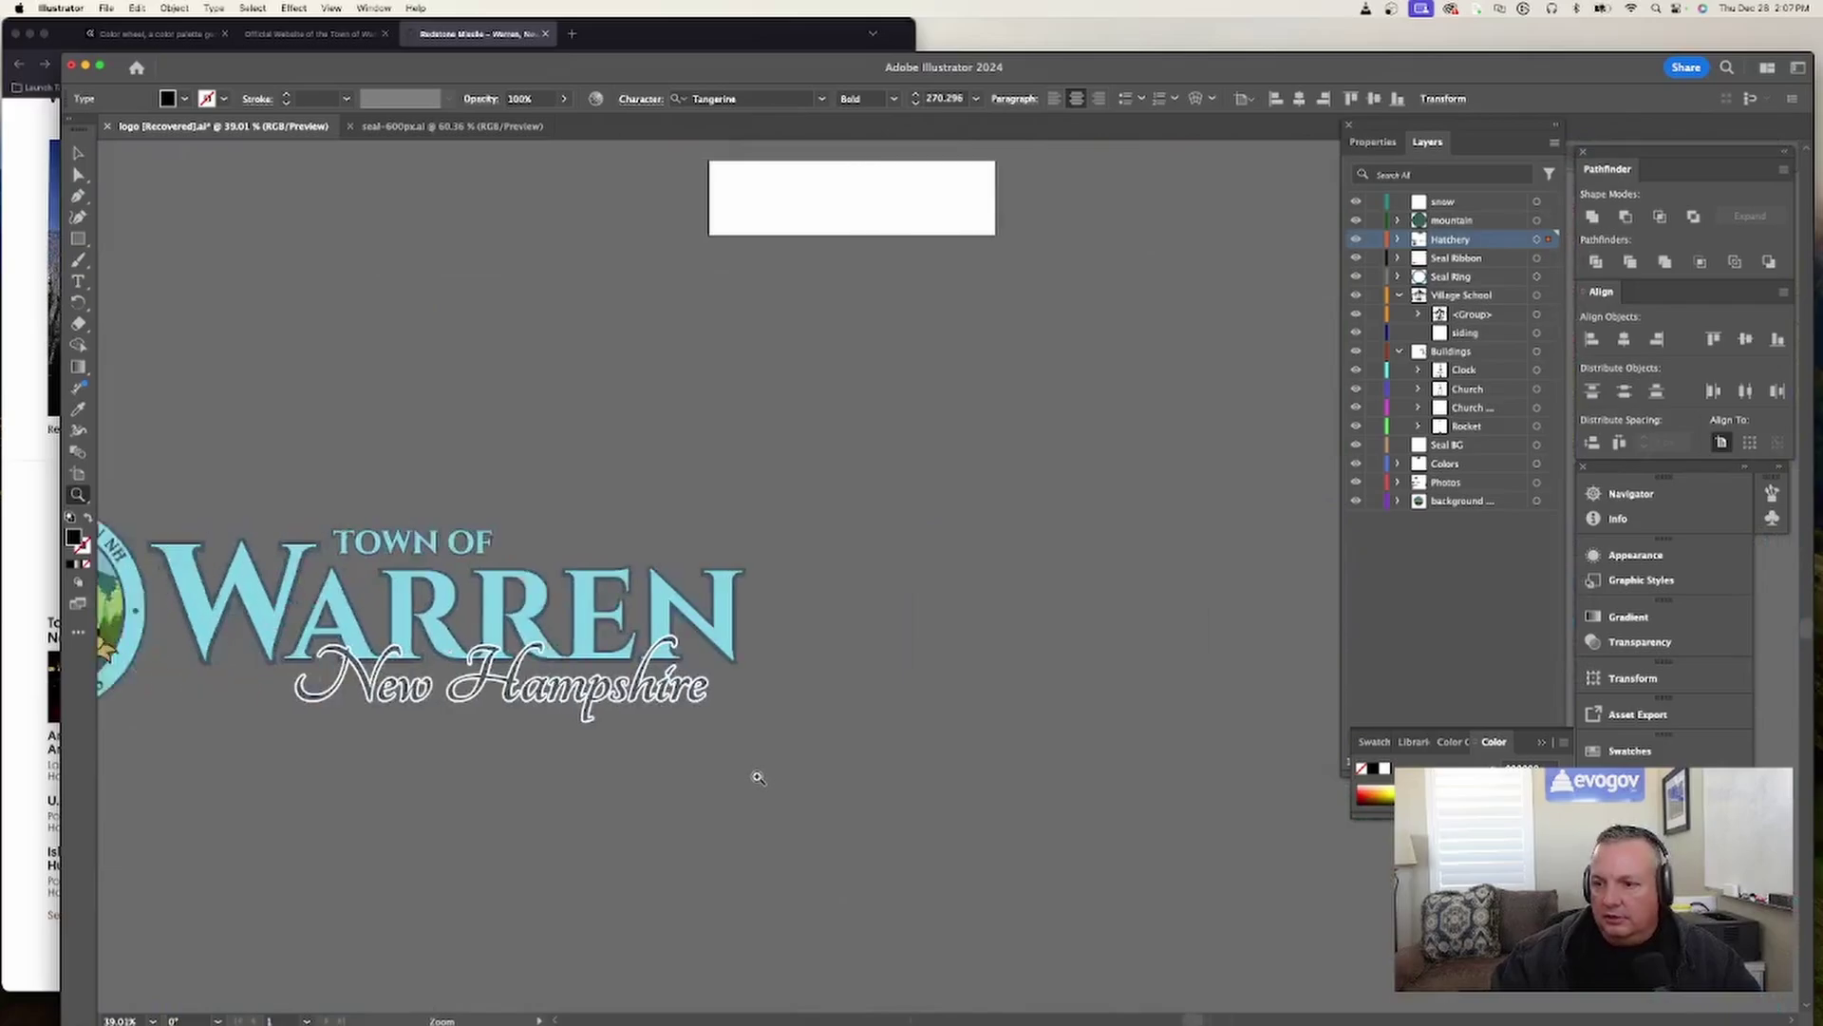
pyautogui.hscroll(4, 759, 775)
pyautogui.scroll(5, 546, 748)
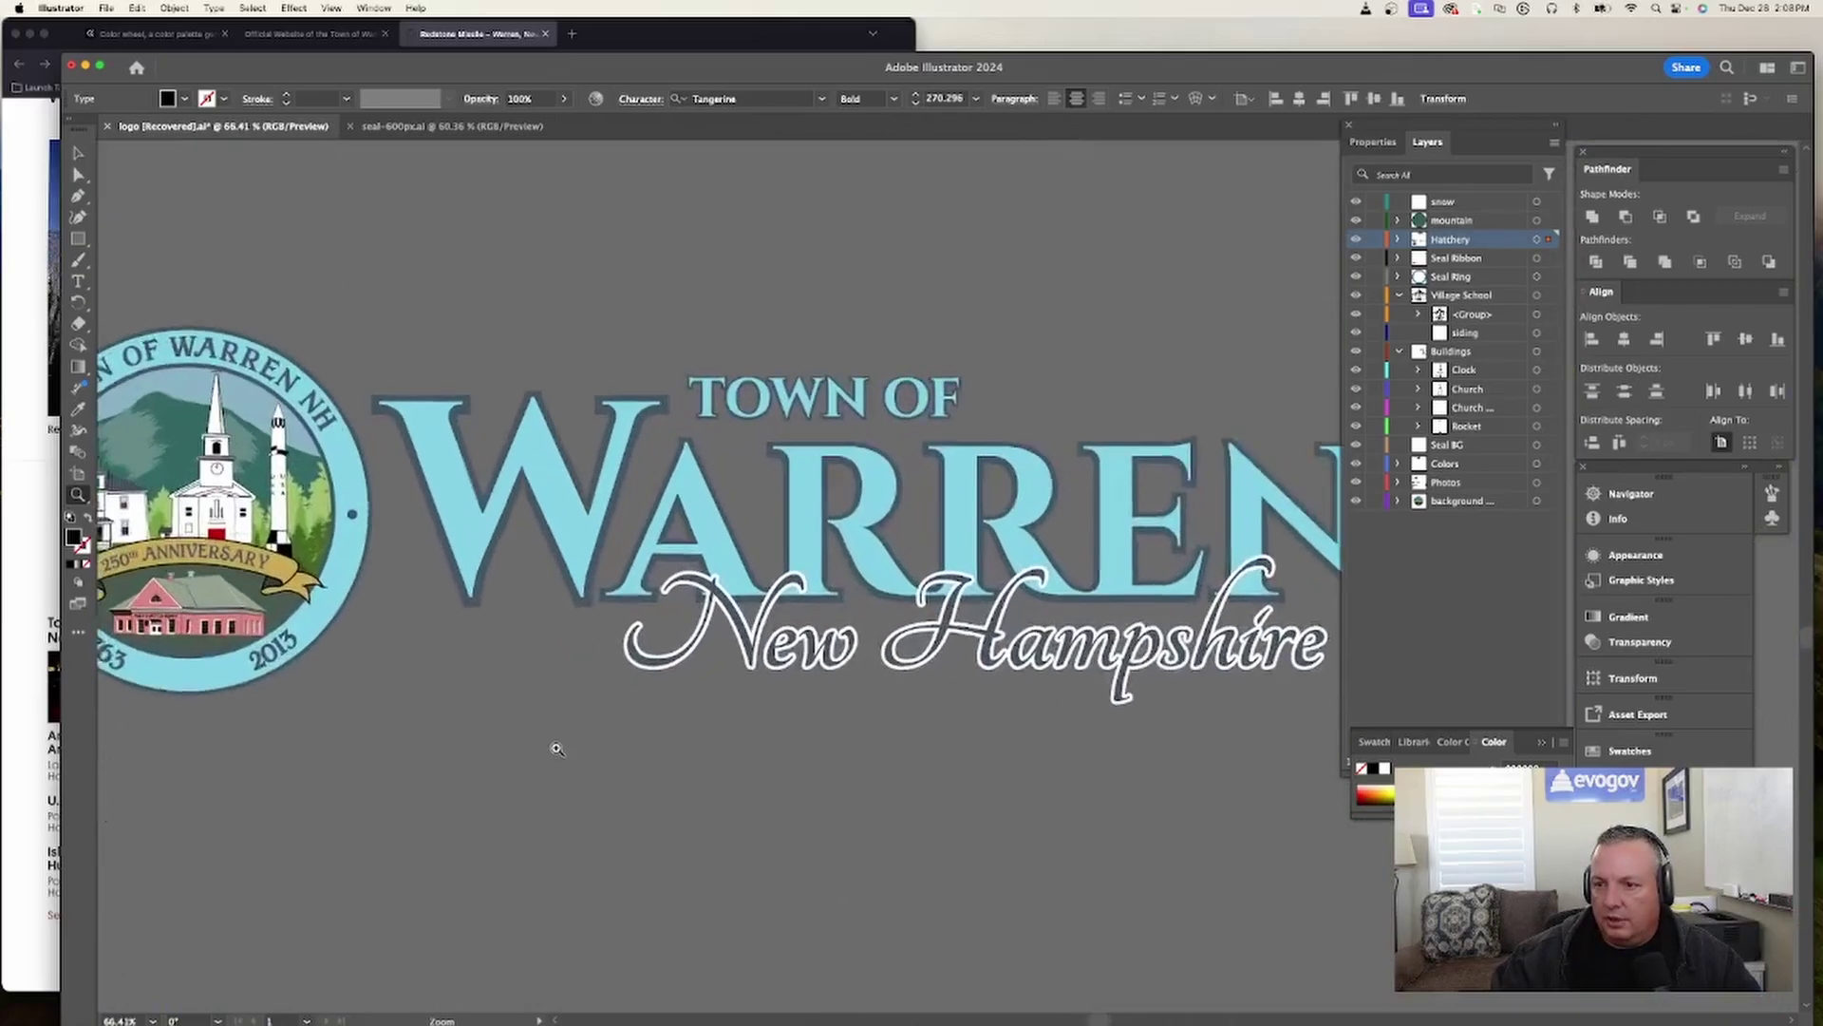
pyautogui.scroll(-3, 513, 748)
pyautogui.scroll(-2, 469, 746)
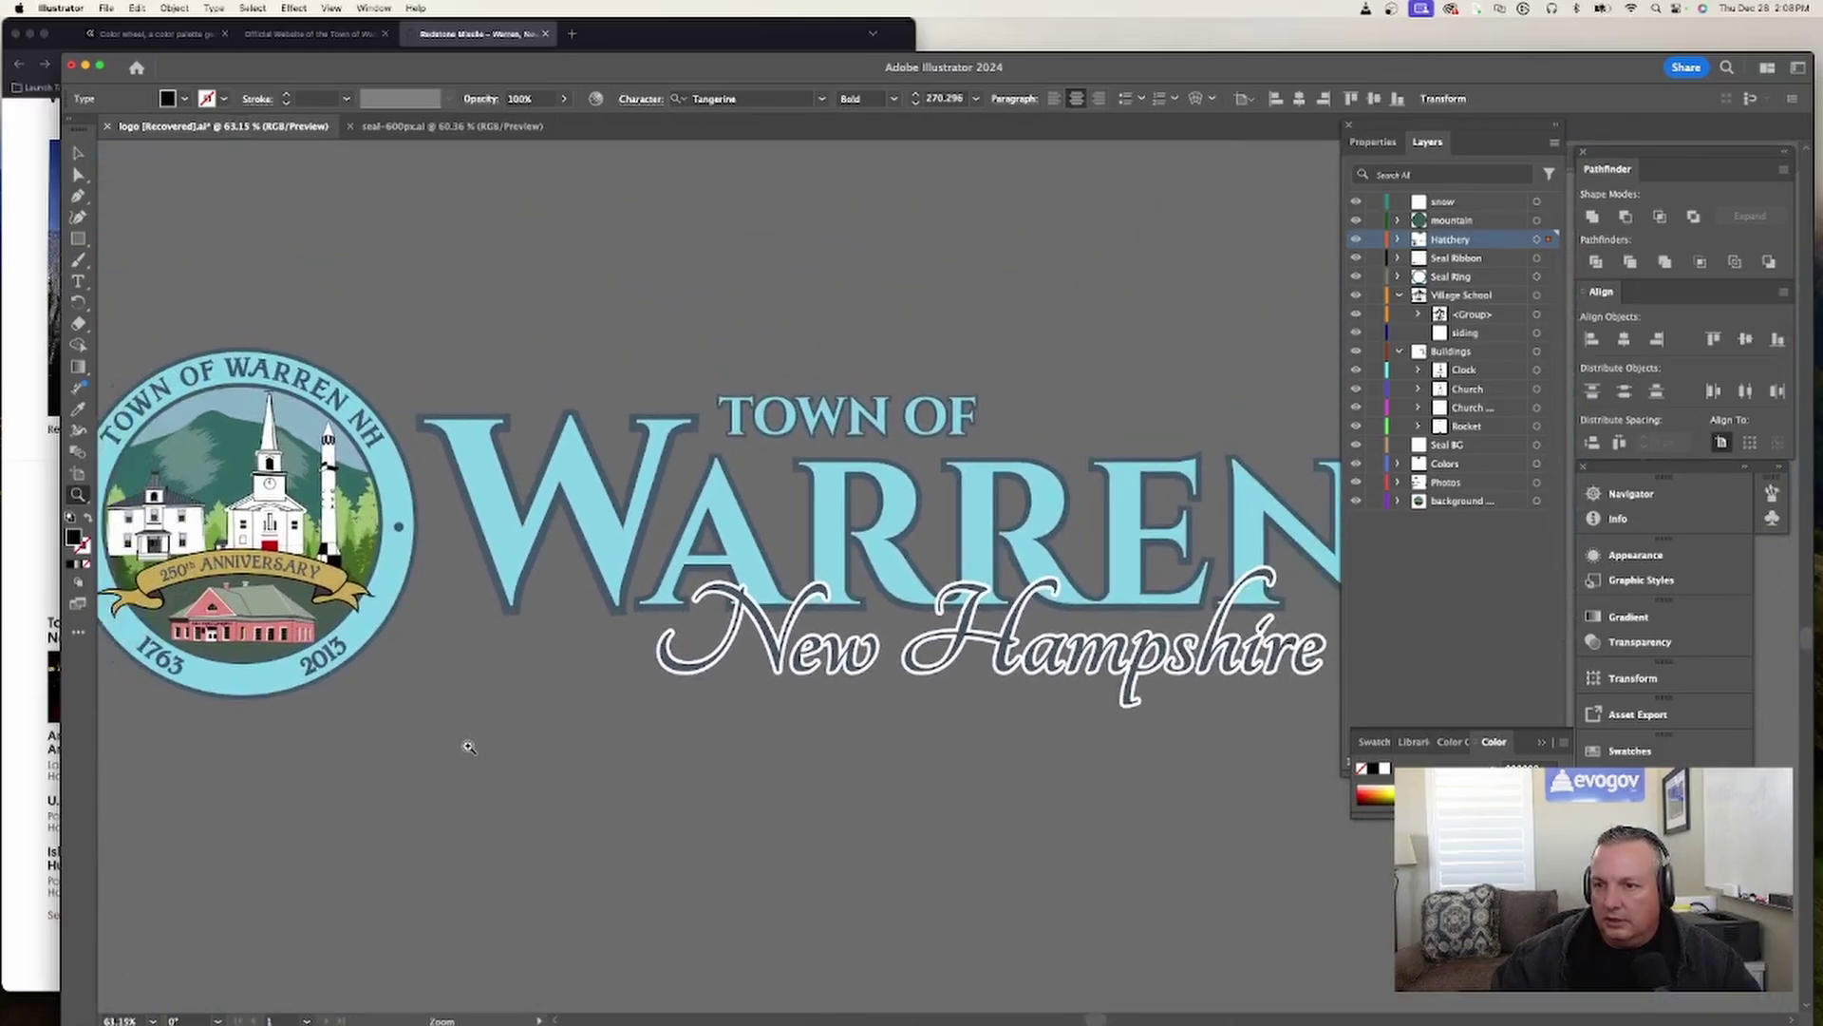
pyautogui.scroll(-1, 387, 729)
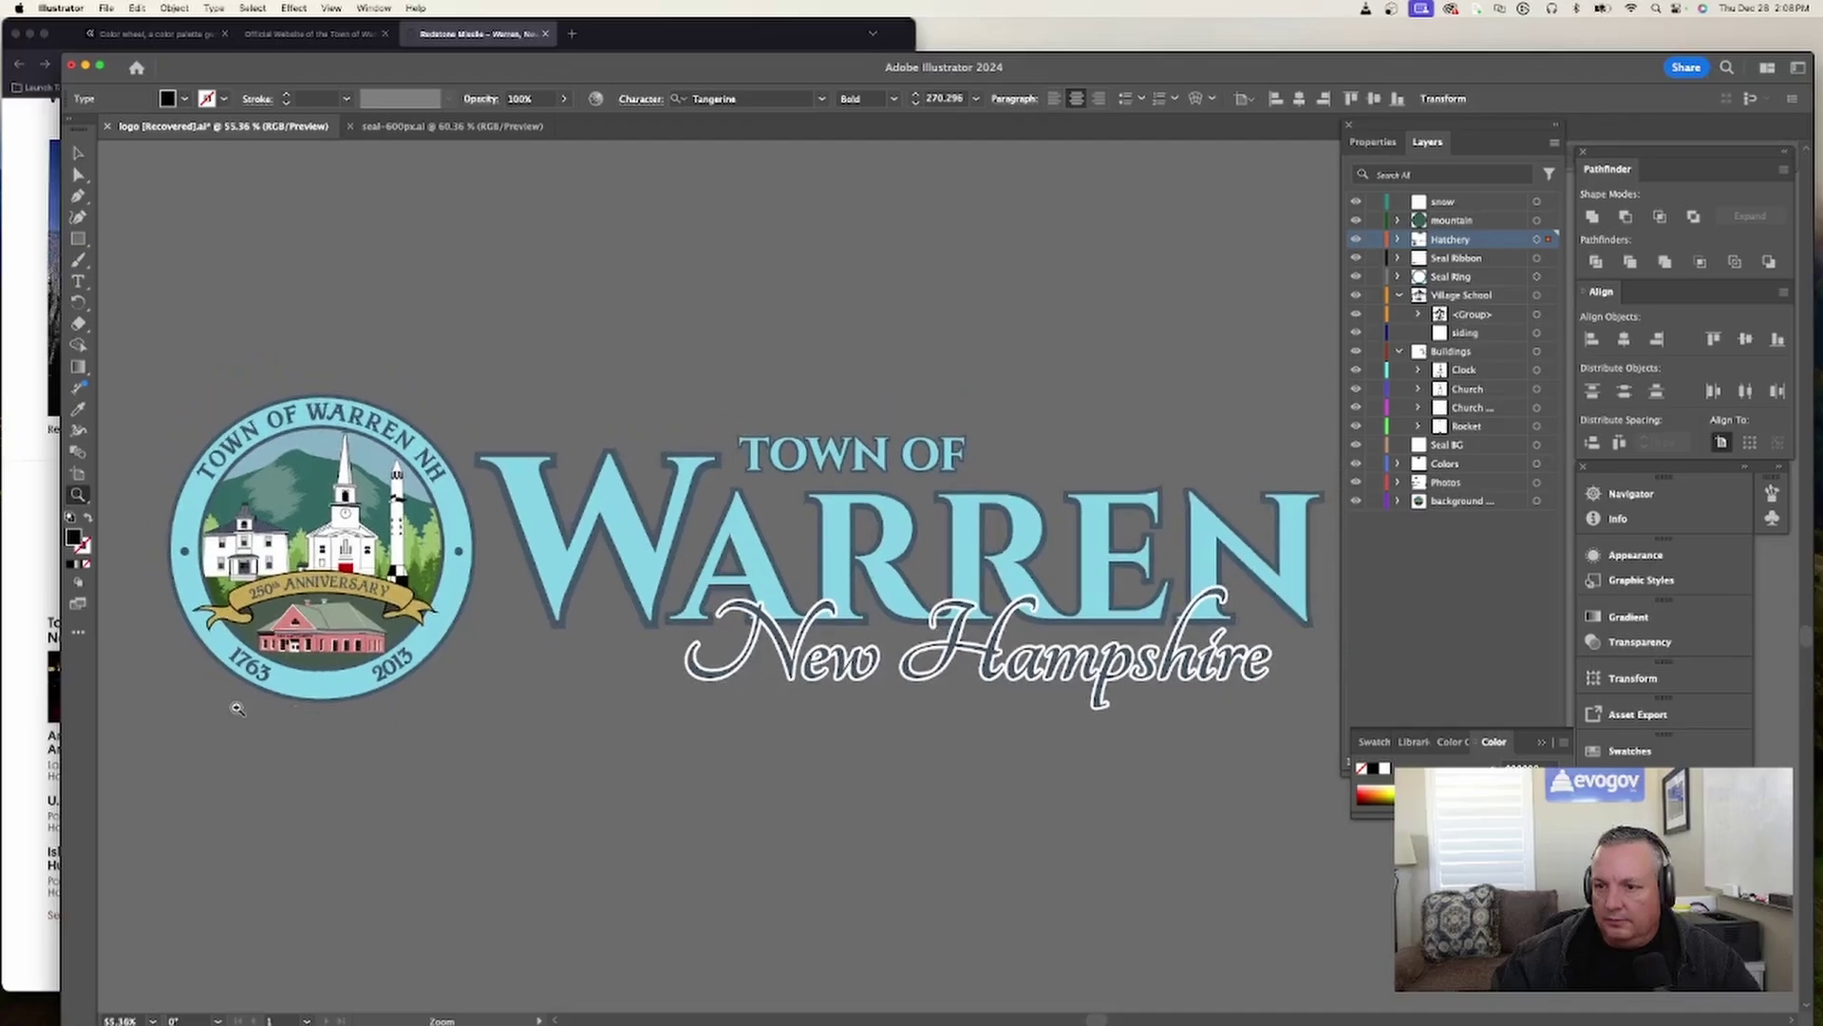
# - Examine the redesigned logo's 250th Anniversary seal up close, ending on a view of the full logo
pyautogui.scroll(5, 237, 707)
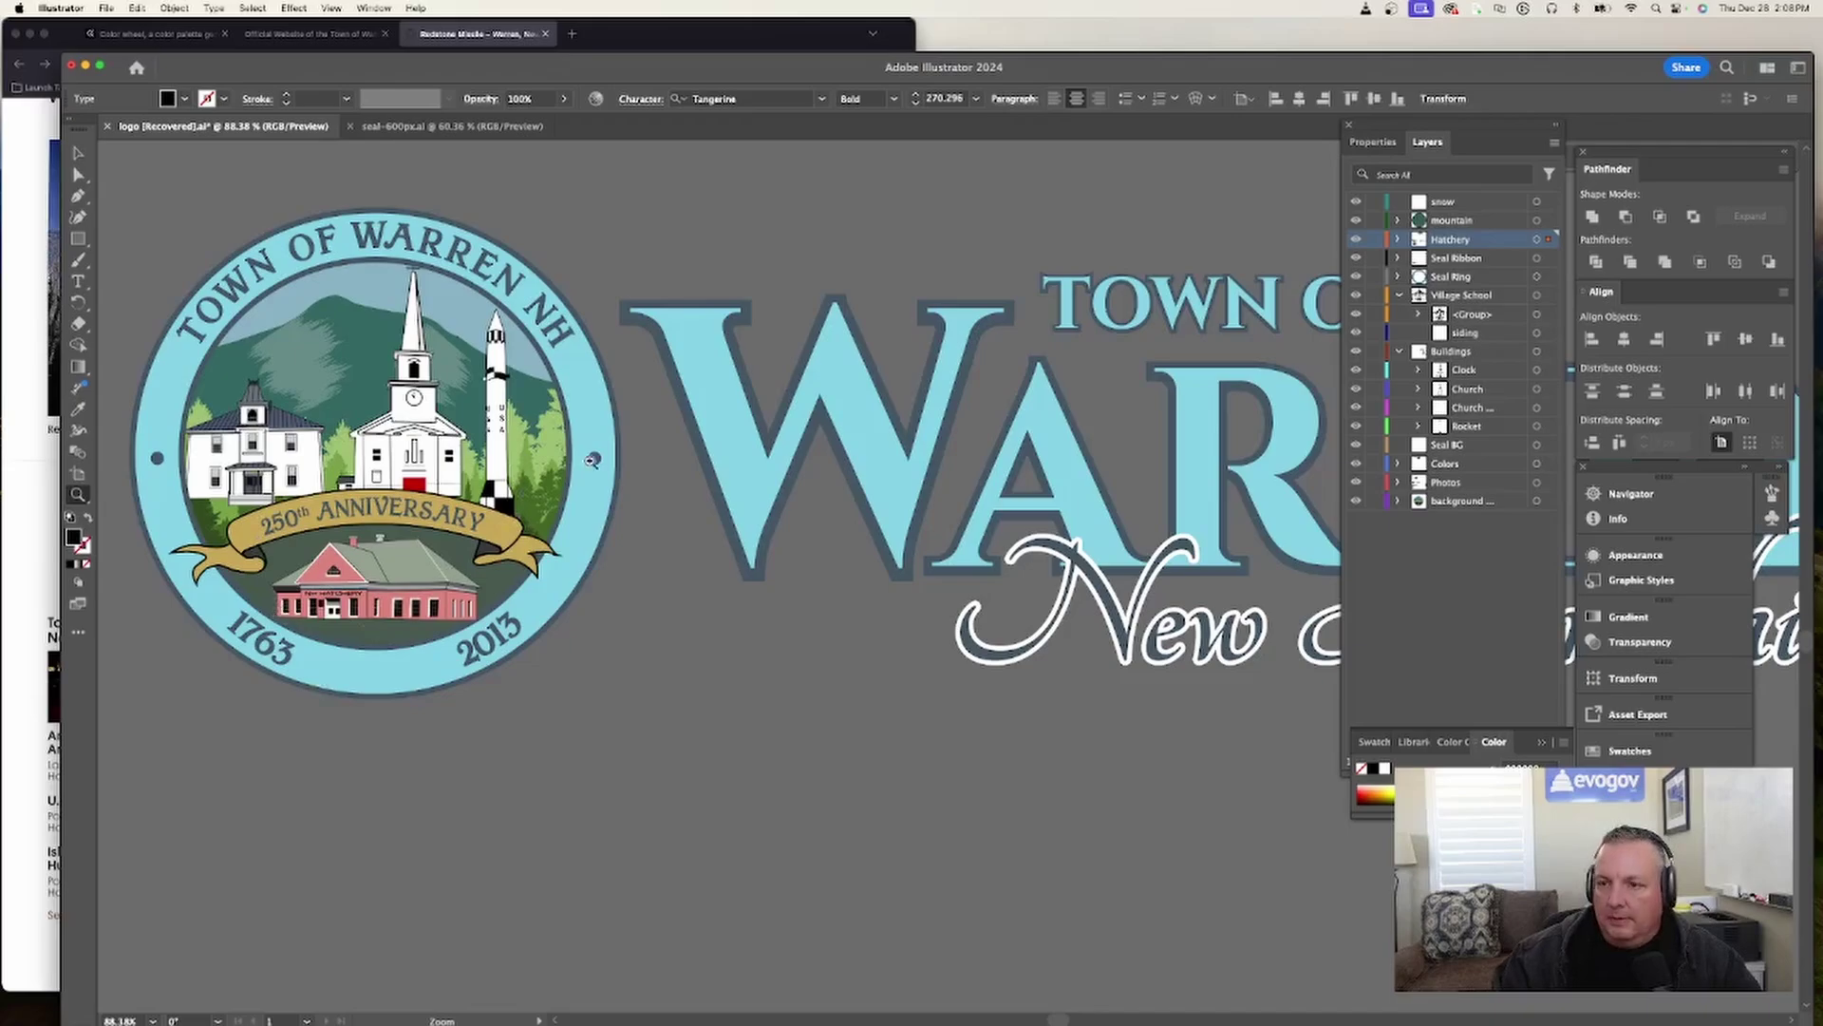
pyautogui.moveTo(766, 854); pyautogui.dragTo(657, 868)
pyautogui.hscroll(5, 928, 893)
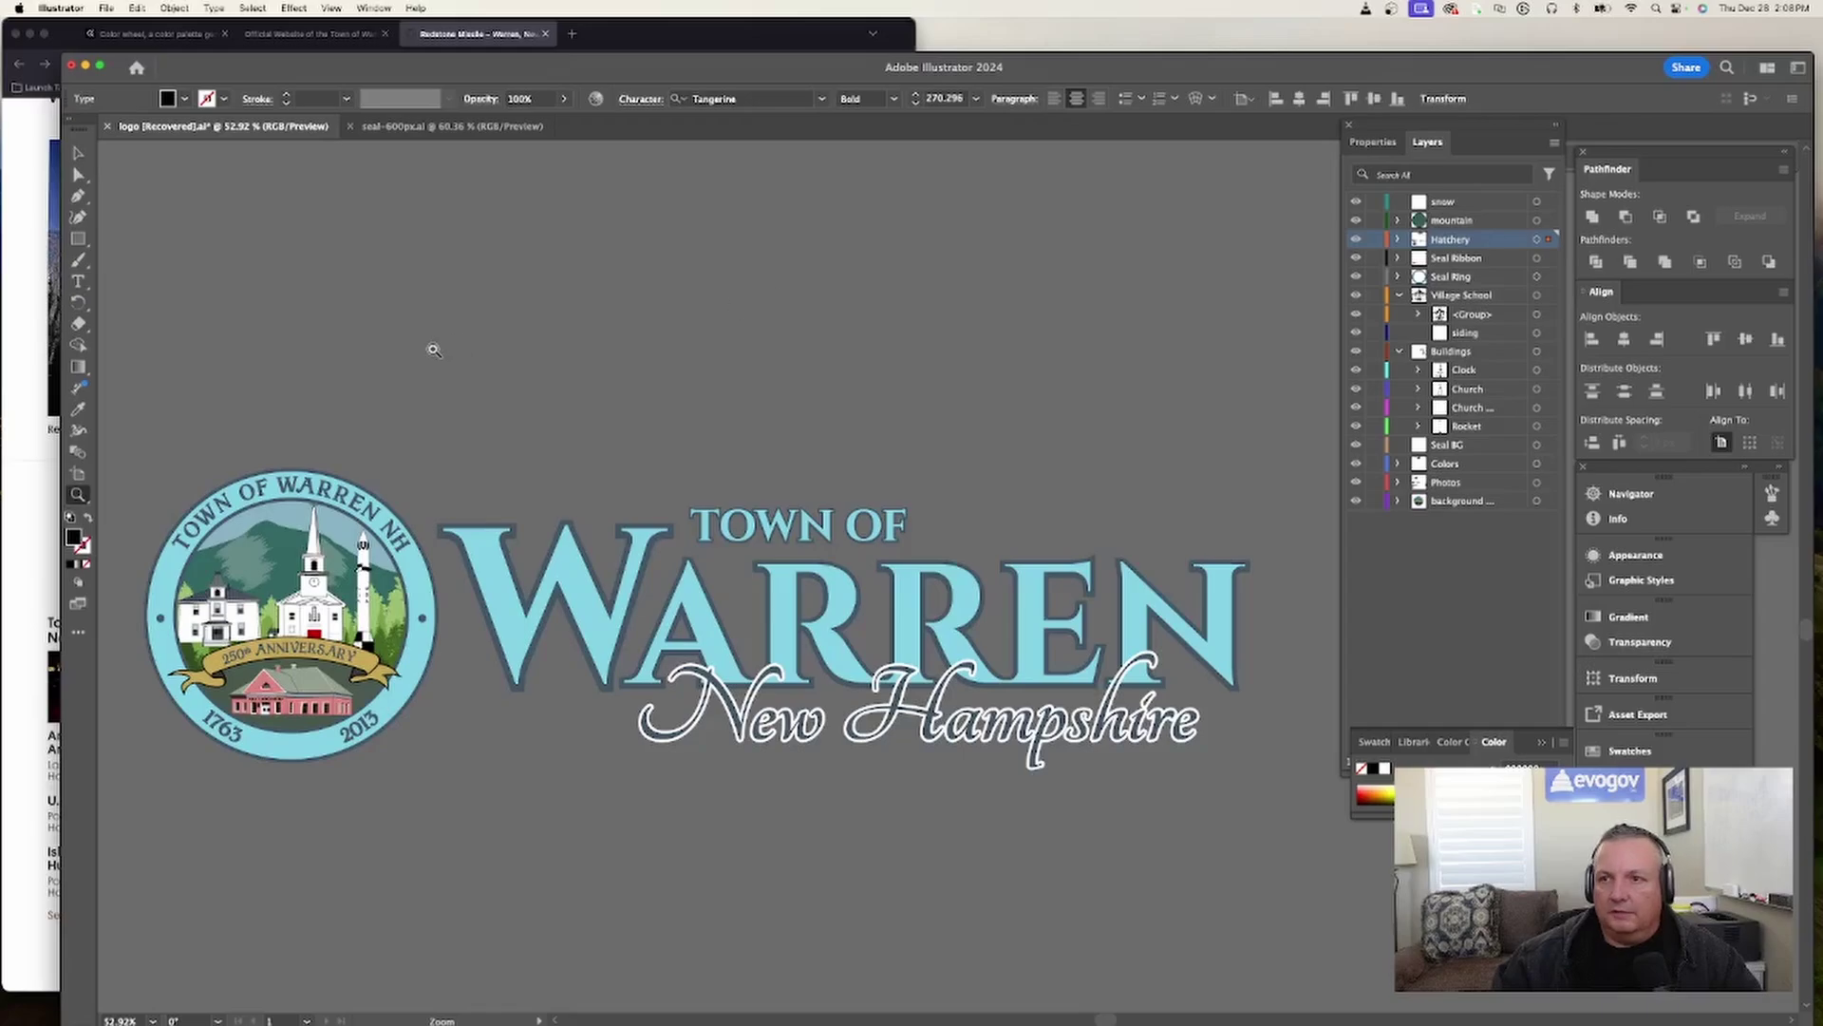
# - Review the logo on the Town of Warren website in a widened Firefox window, and return to the Illustrator artwork
pyautogui.click(331, 36)
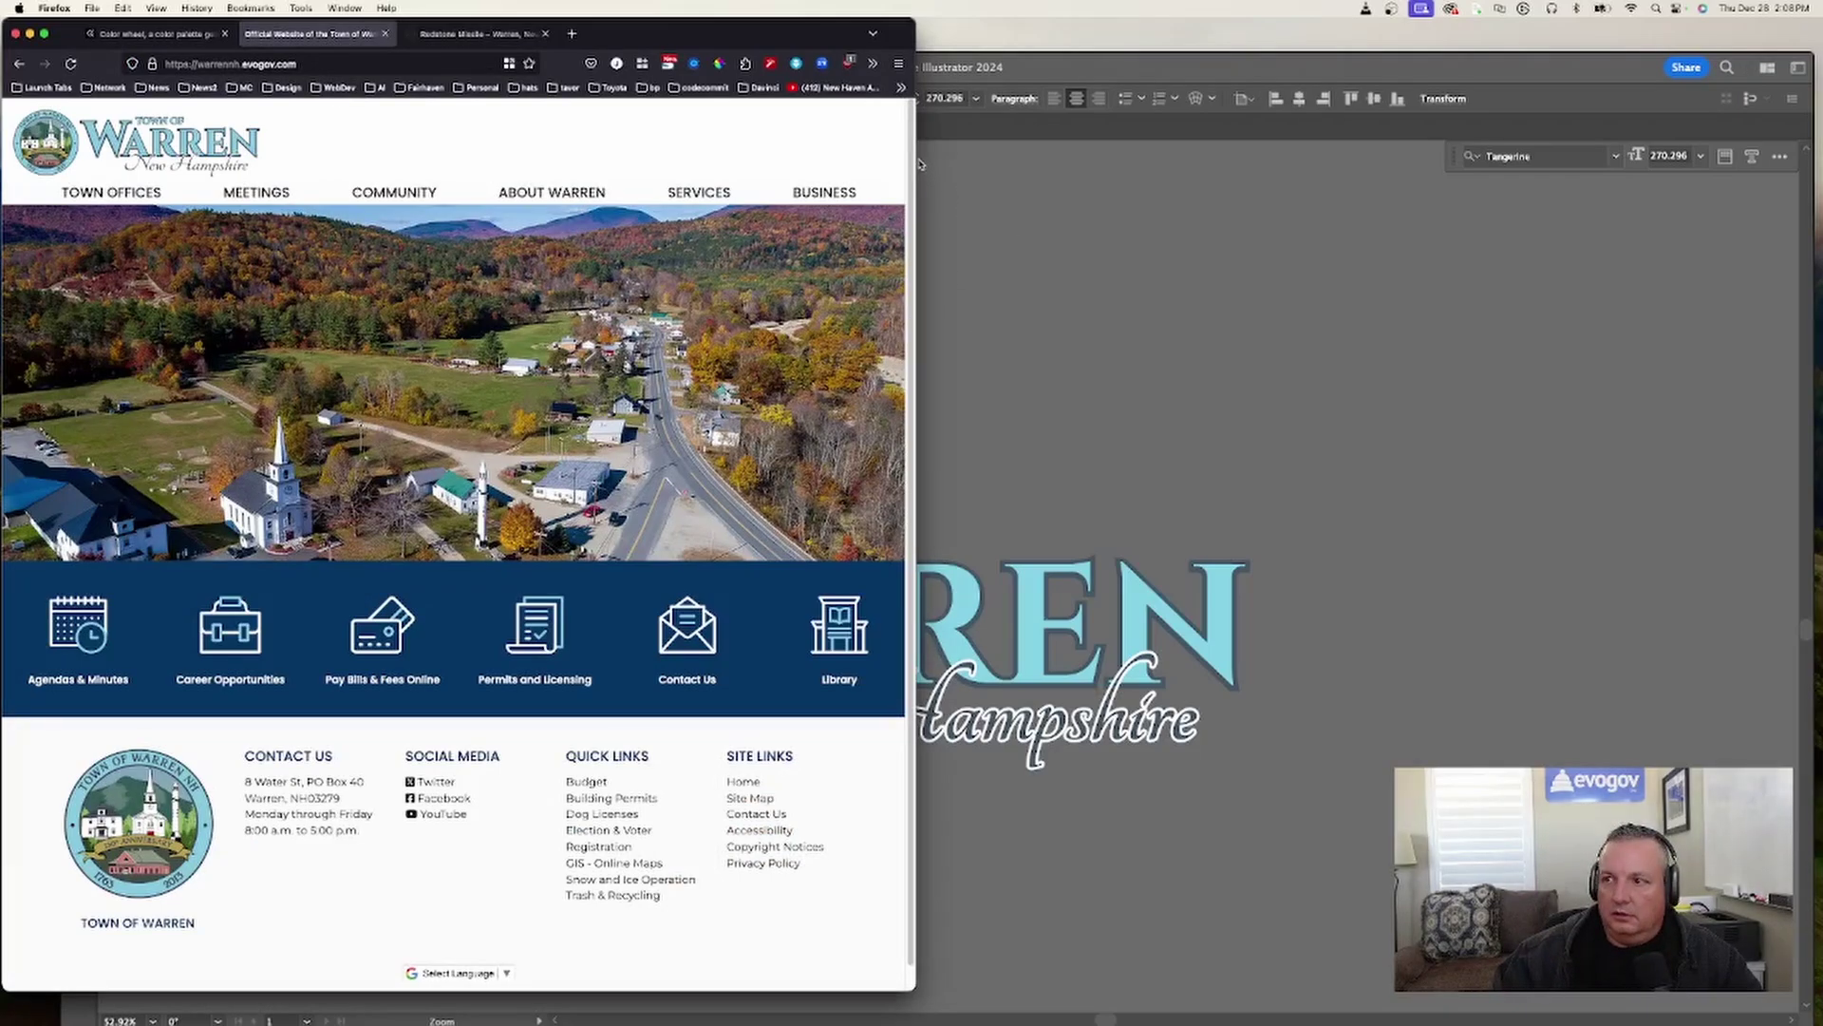
pyautogui.moveTo(916, 157); pyautogui.dragTo(1063, 158)
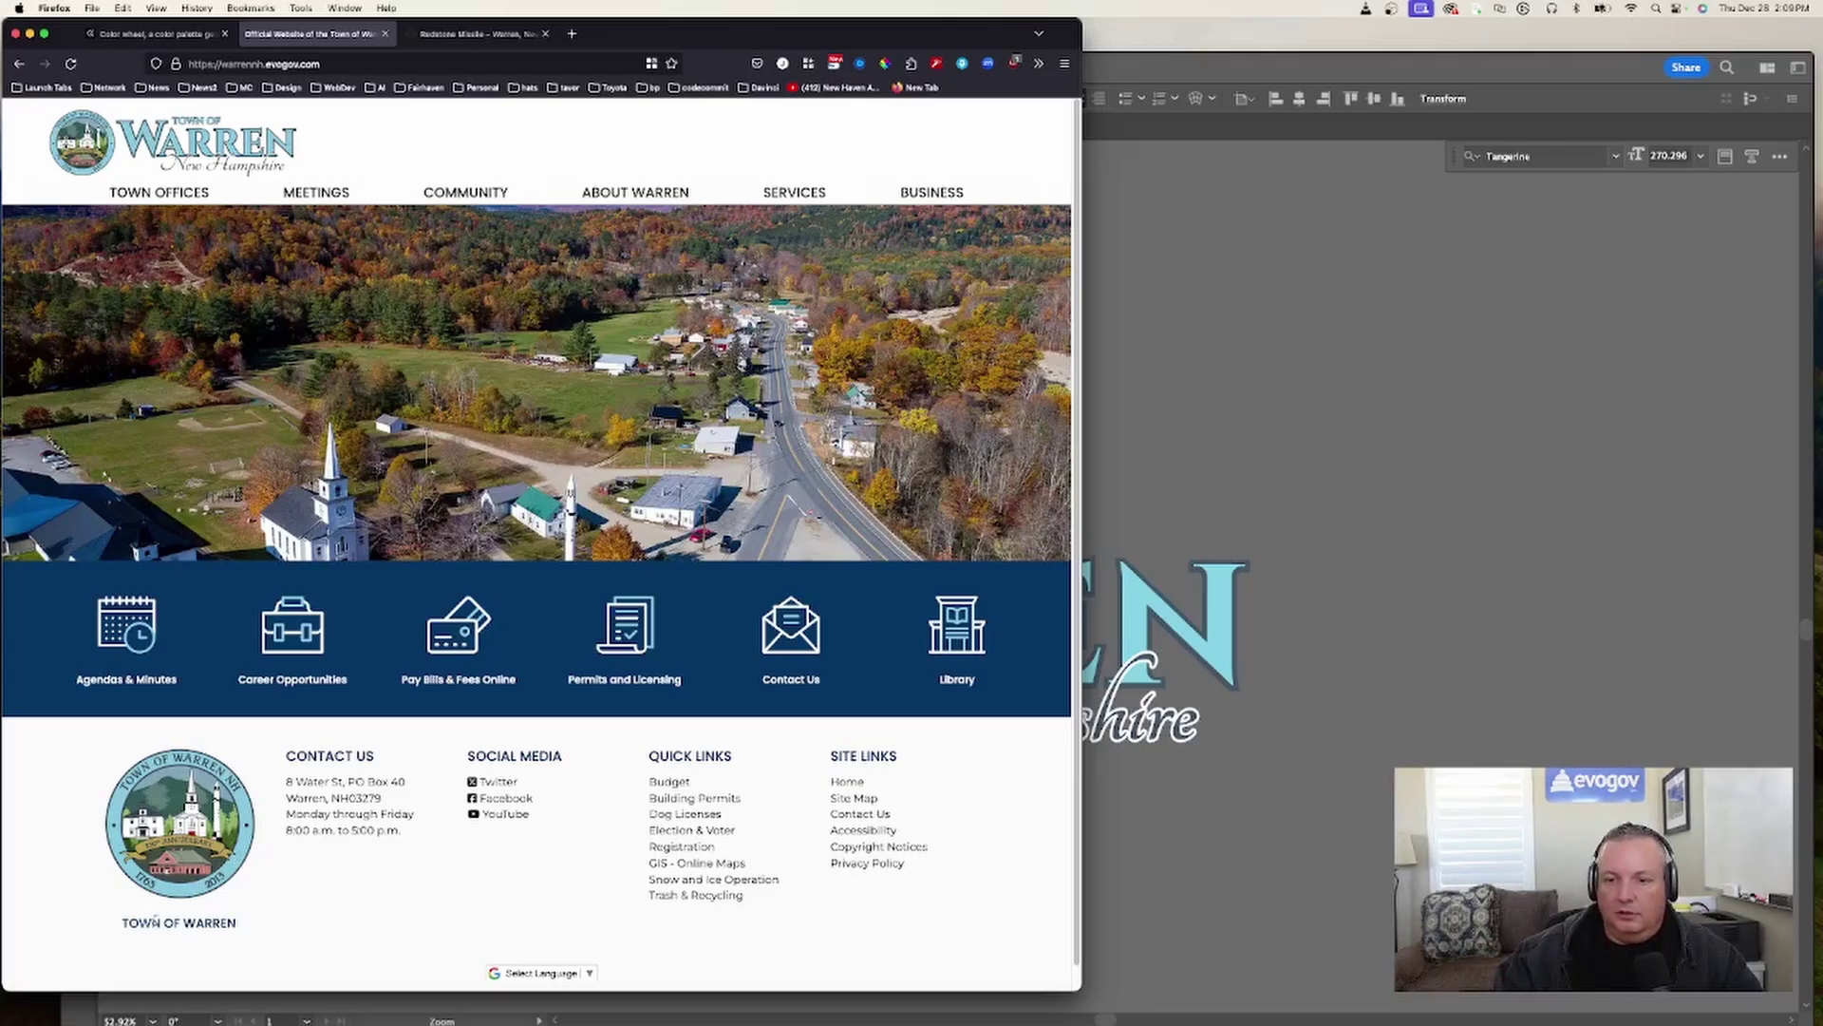
pyautogui.press('super+Tab')
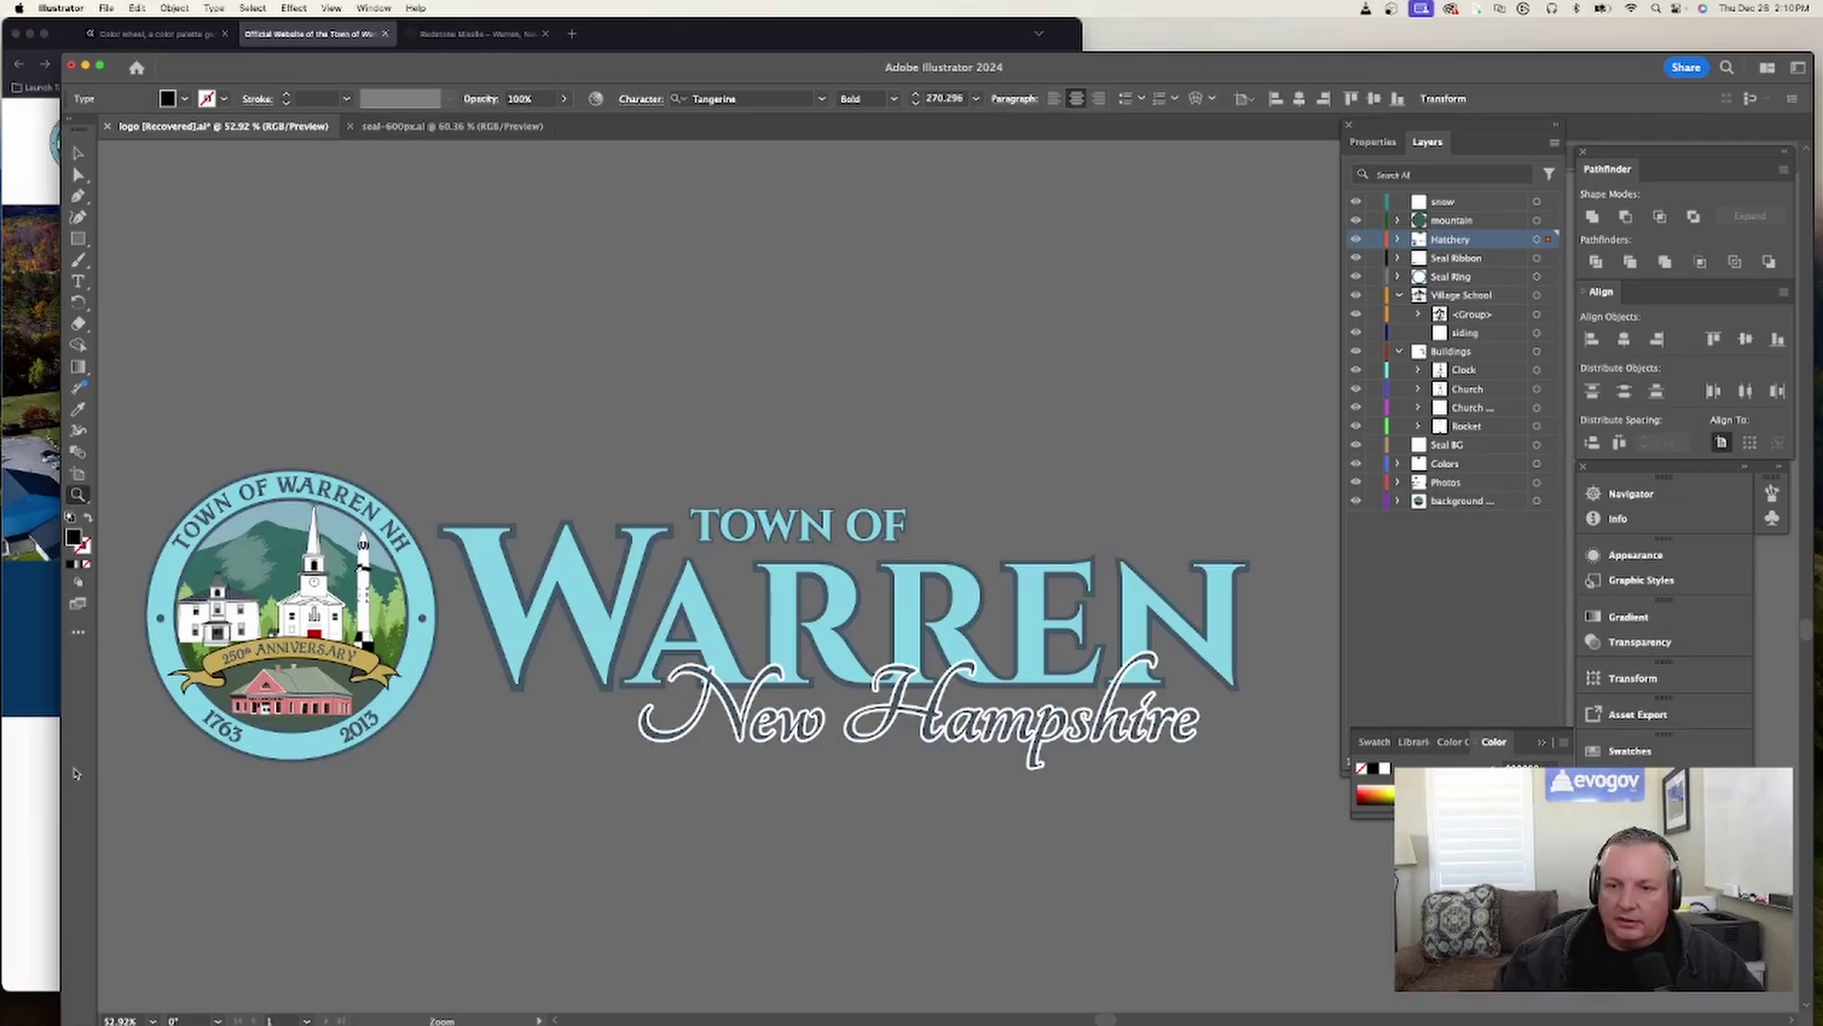
# - Switch back to the Town of Warren website in Firefox and check its layout with a taller window at several widths
pyautogui.click(38, 749)
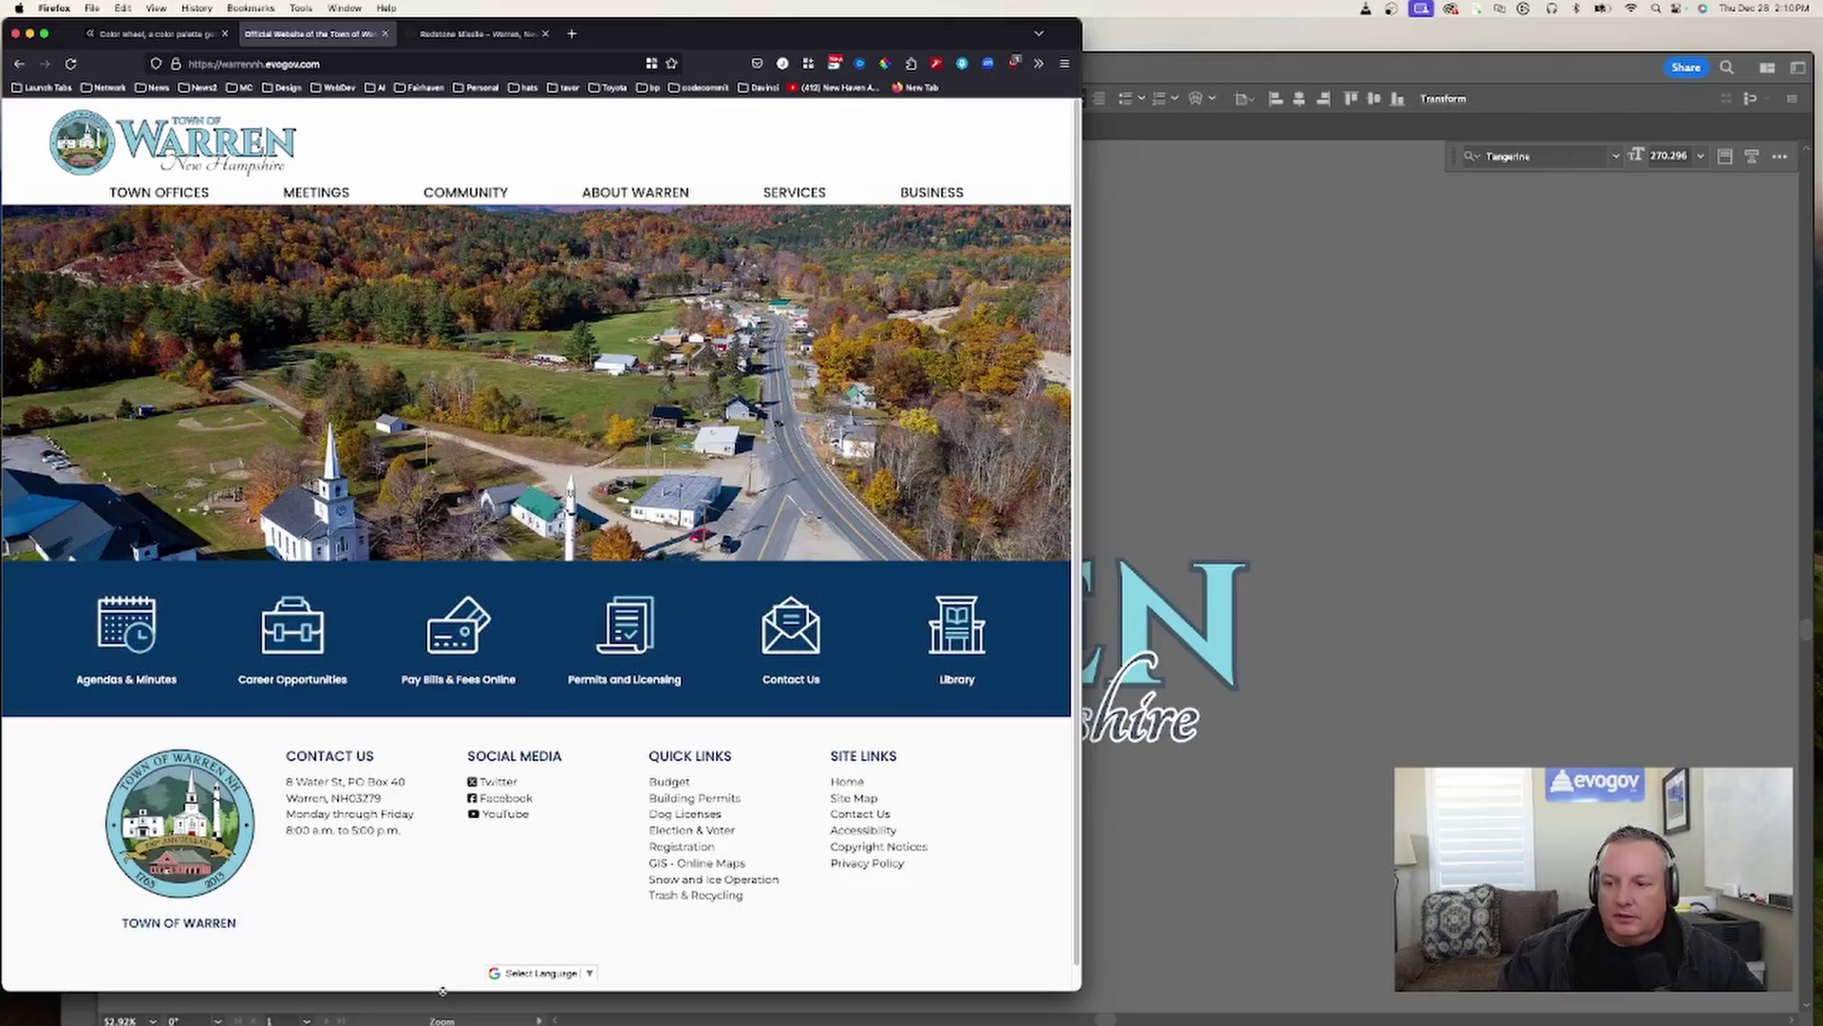
pyautogui.moveTo(445, 991); pyautogui.dragTo(456, 1017)
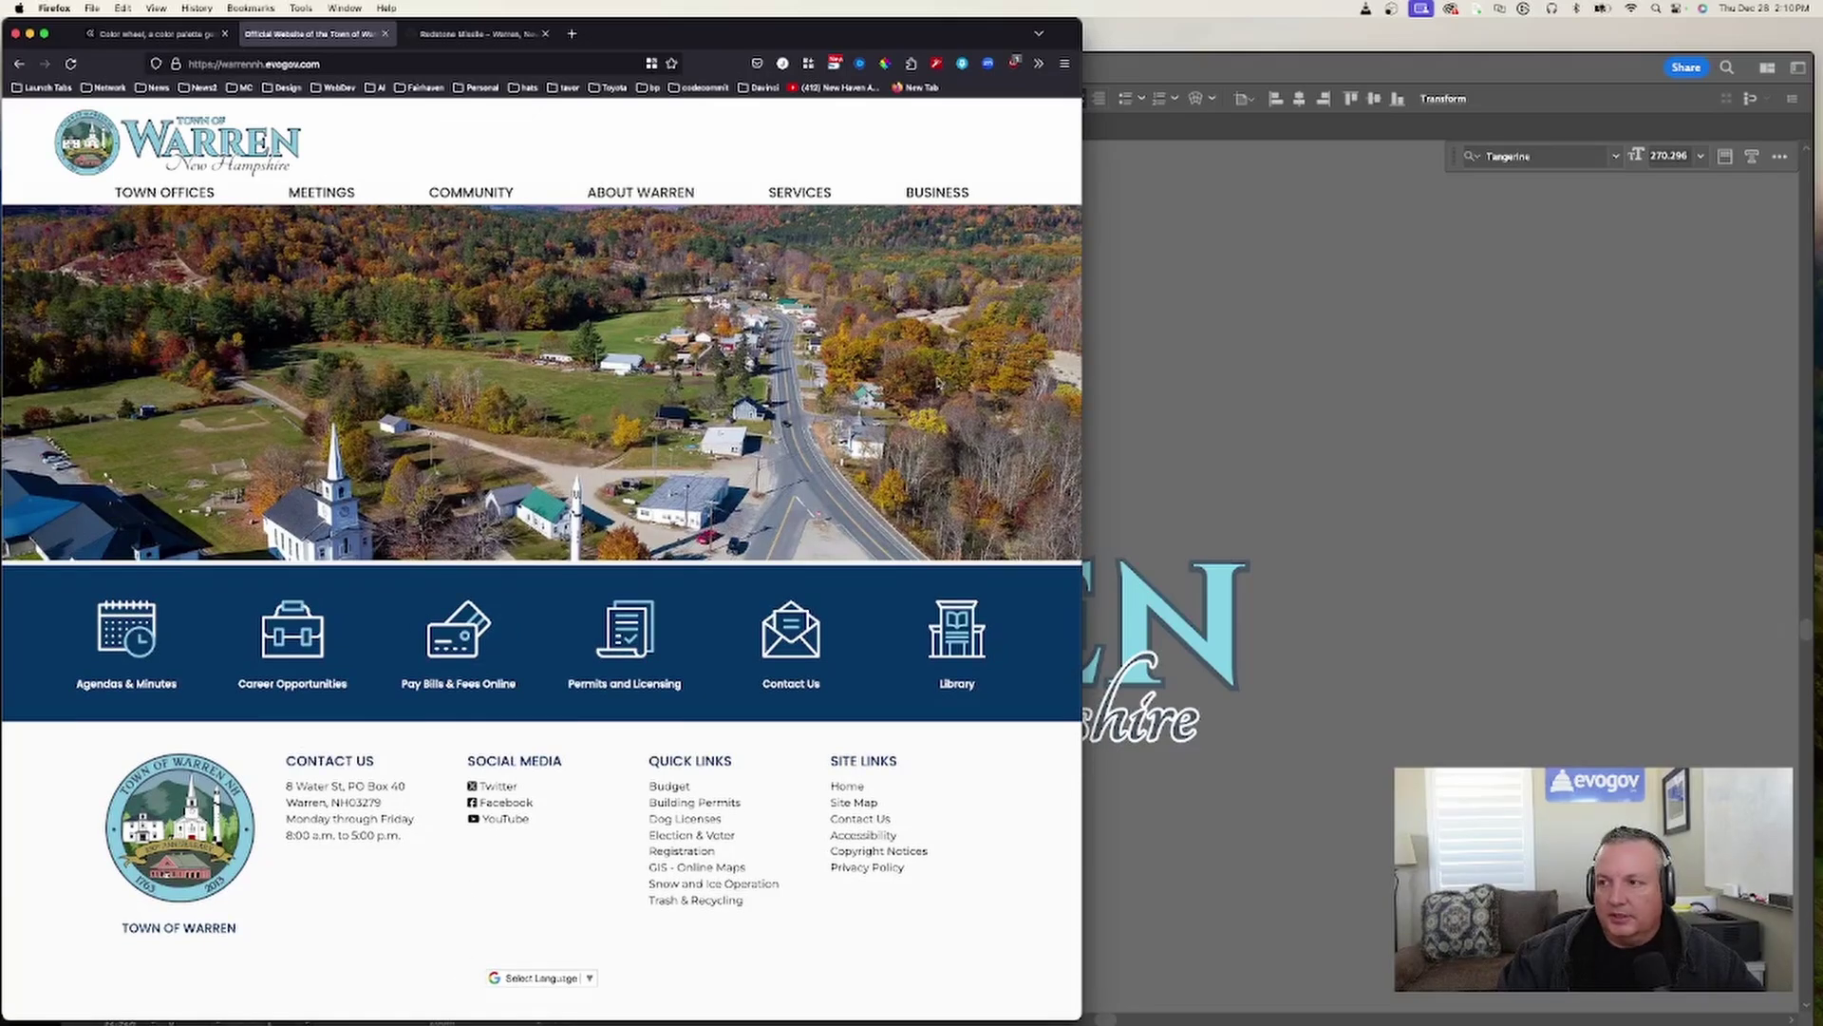
pyautogui.moveTo(1084, 338); pyautogui.dragTo(685, 722)
pyautogui.moveTo(683, 374); pyautogui.dragTo(1137, 375)
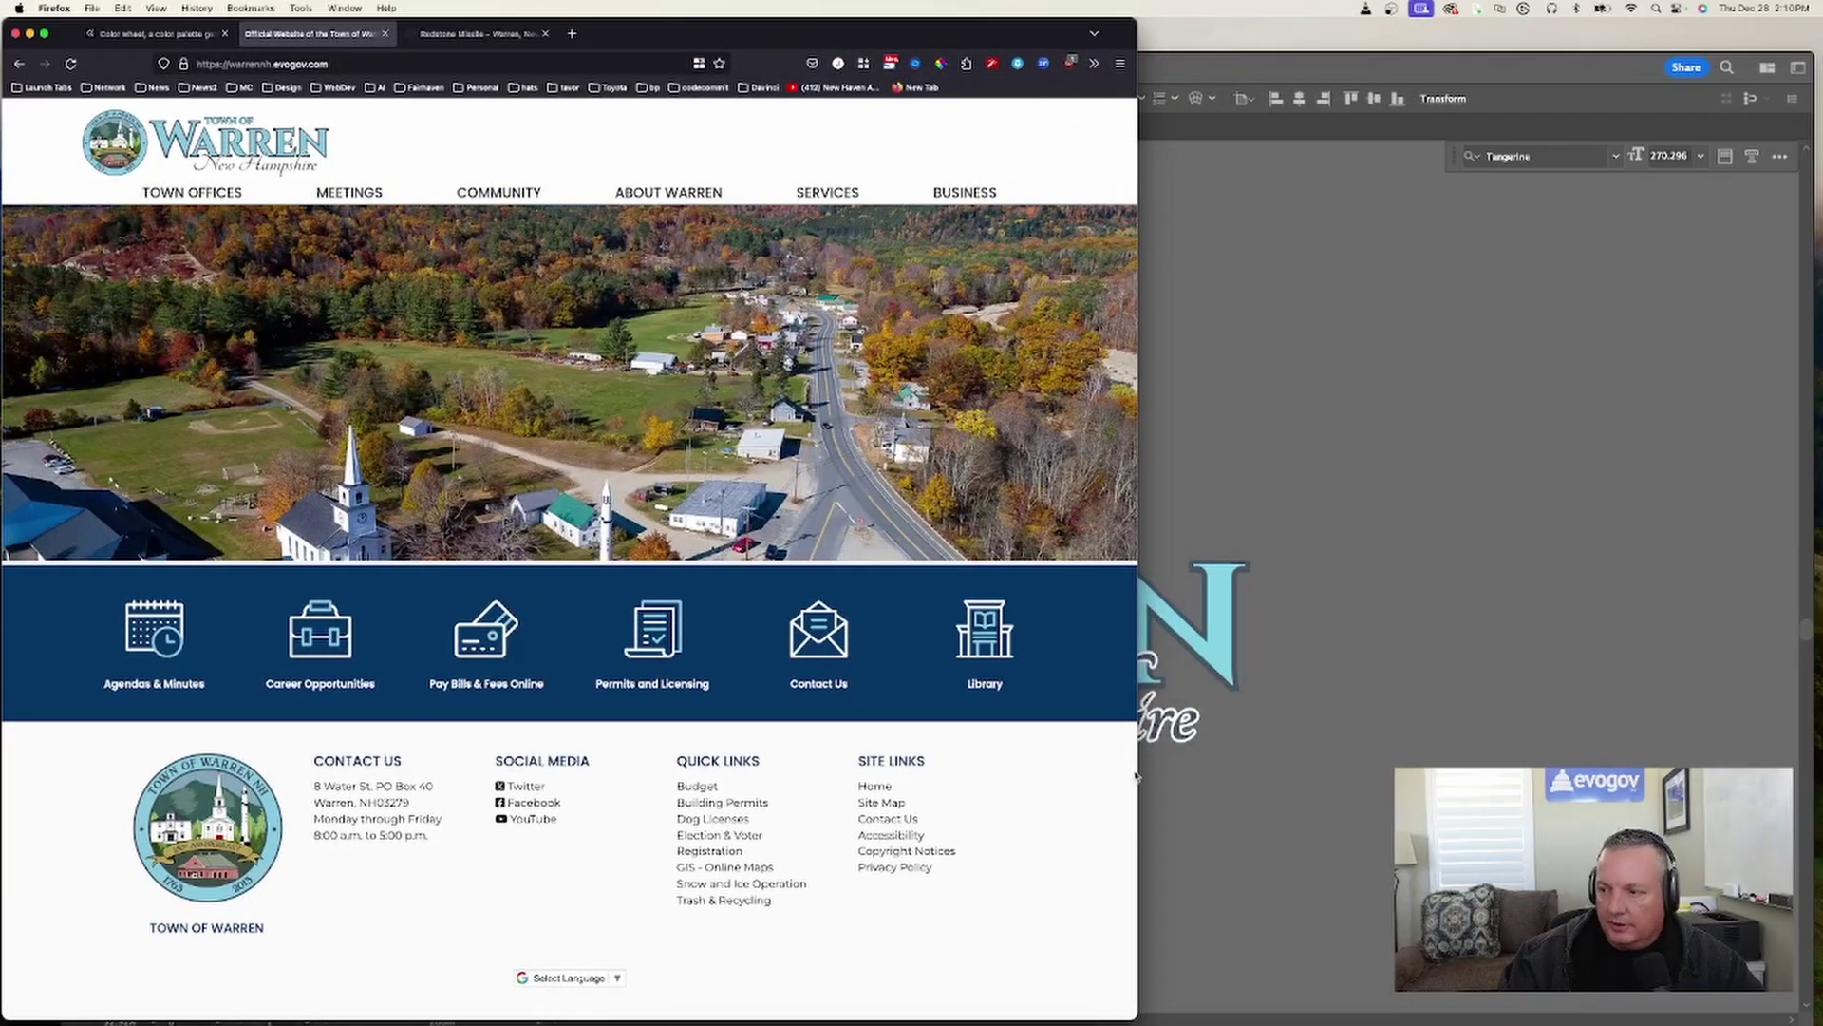
pyautogui.moveTo(1138, 769); pyautogui.dragTo(1005, 764)
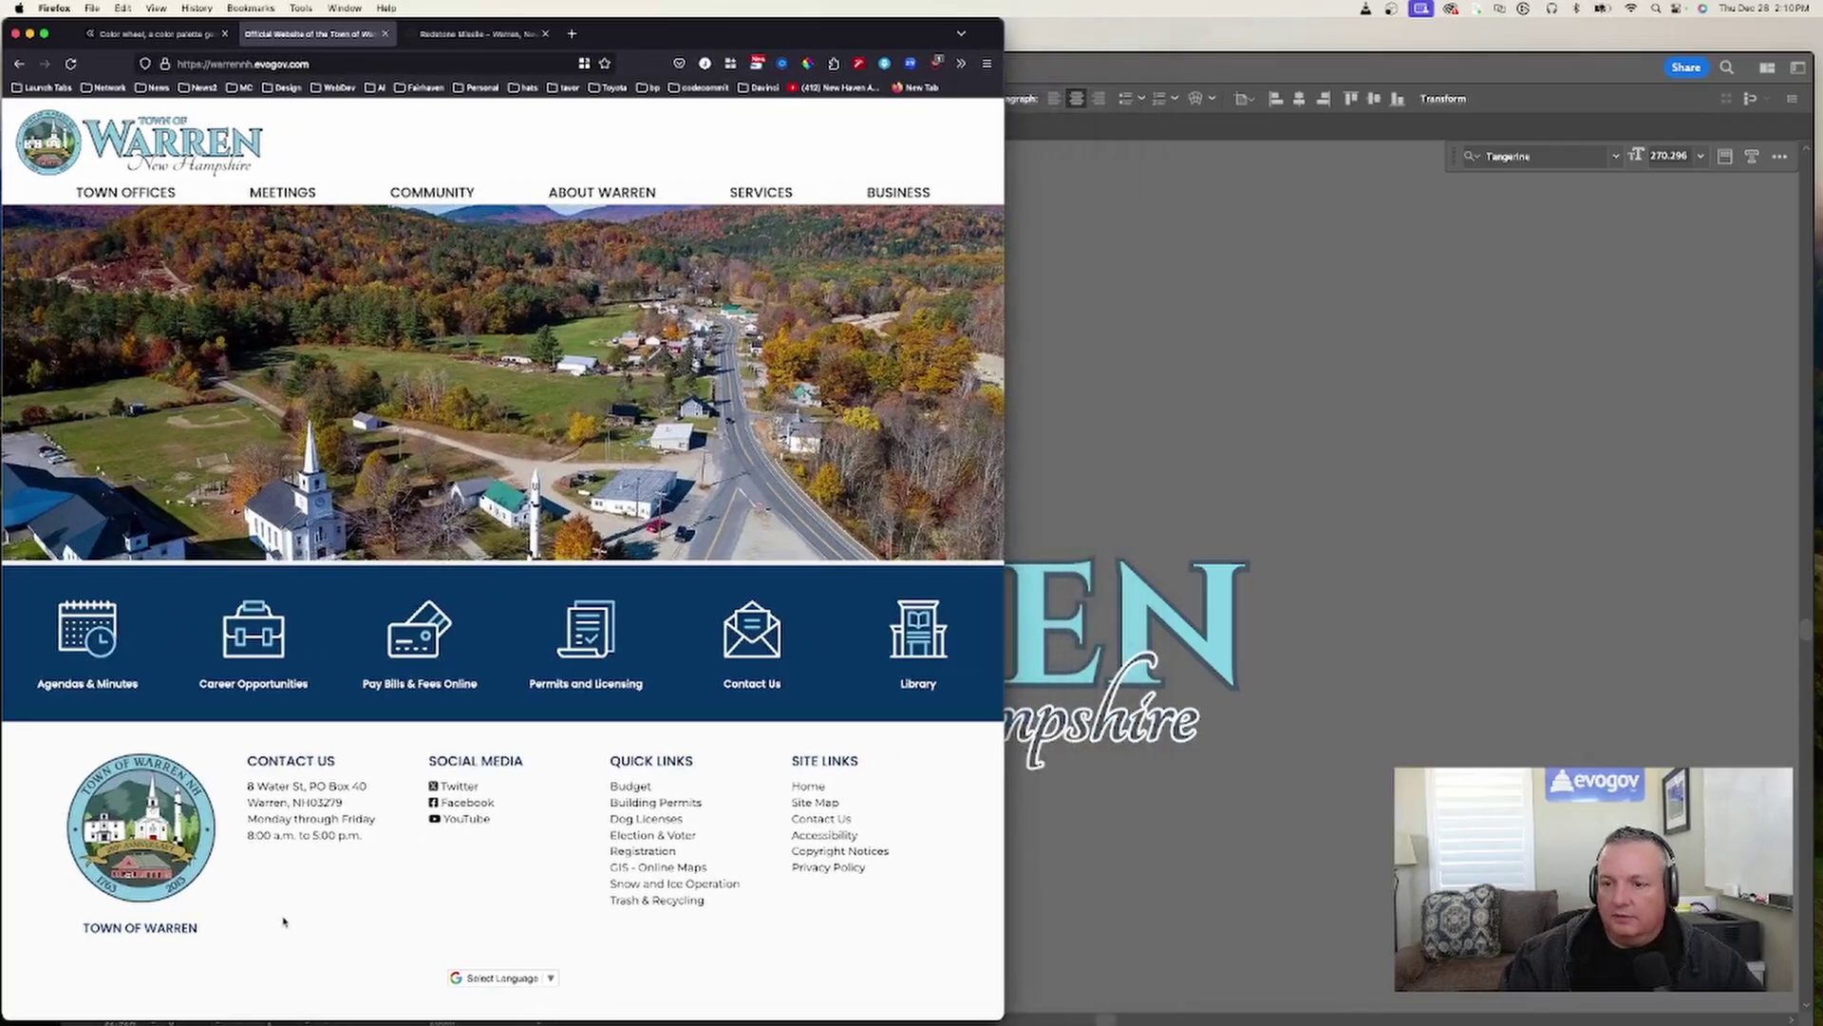